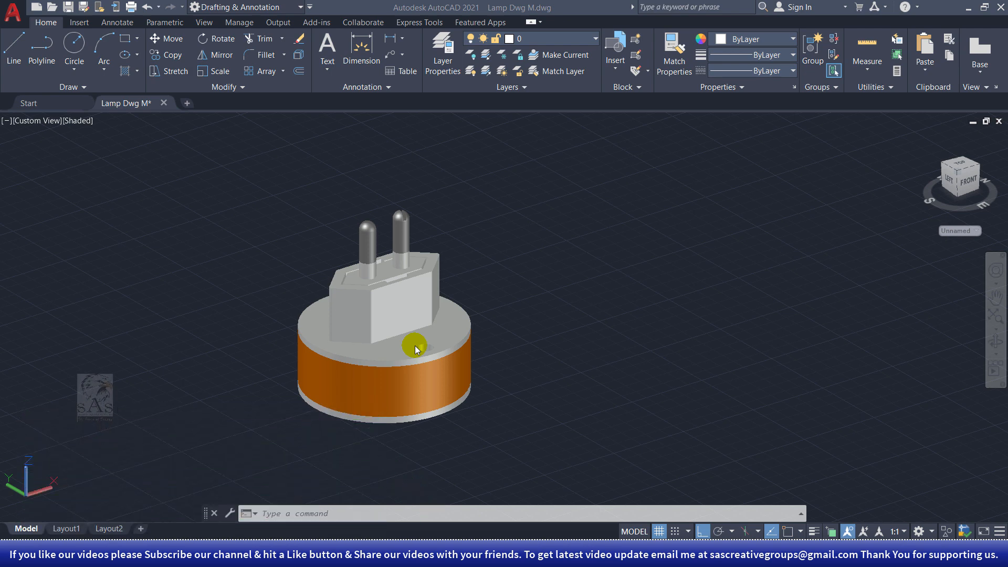
click(415, 345)
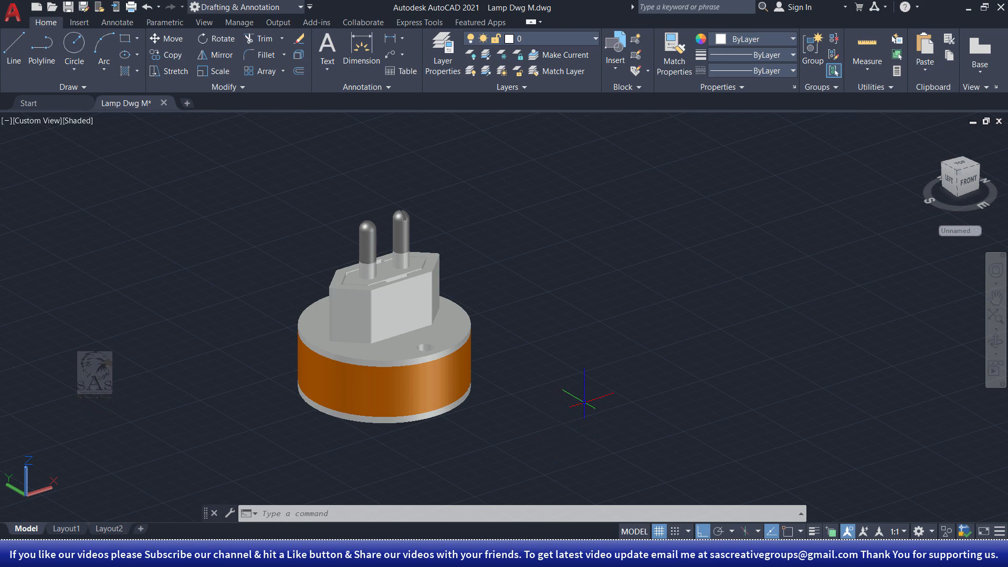
click(317, 544)
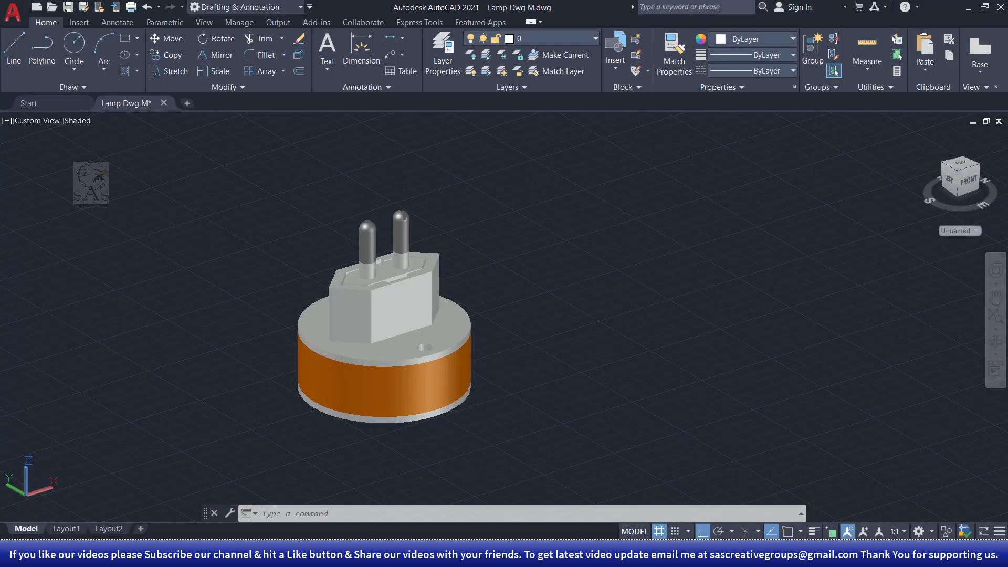
scroll(522, 396, down, 2)
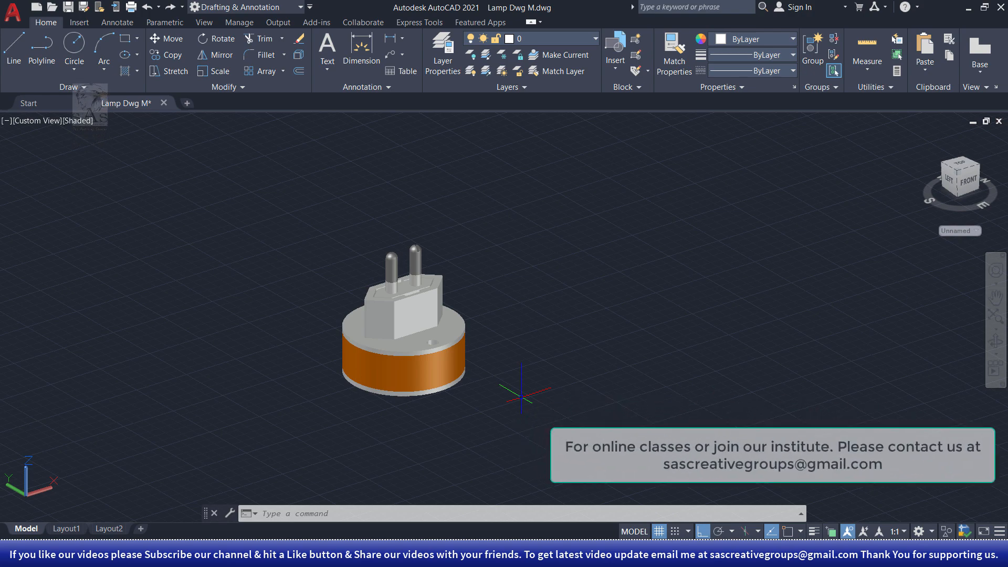
Undo the last pan and drag actions in the lamp model.
key(ctrl+z)
key(ctrl+z)
key(ctrl+z)
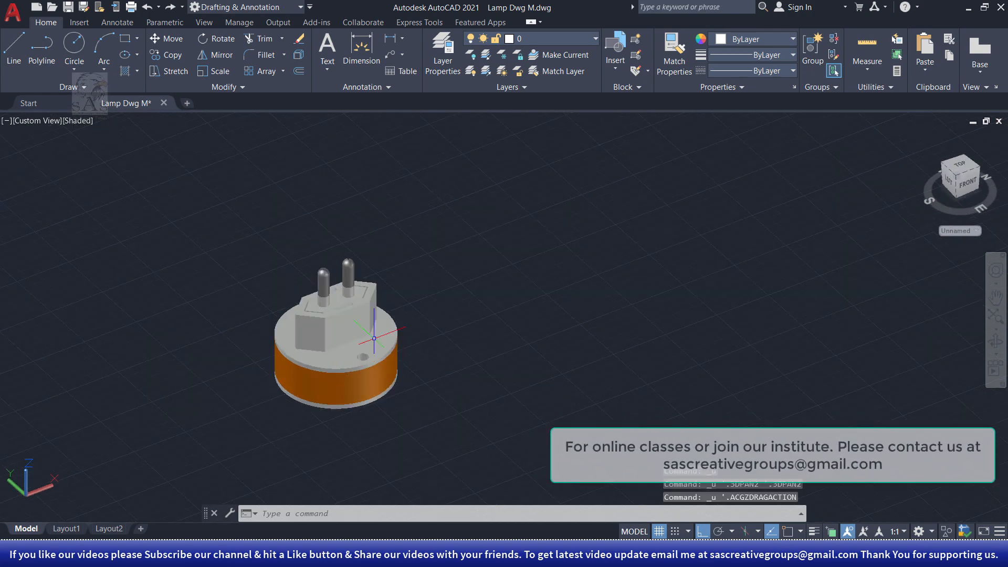
Move the plug head with its two pins along the Y axis, well clear of the round base.
click(355, 312)
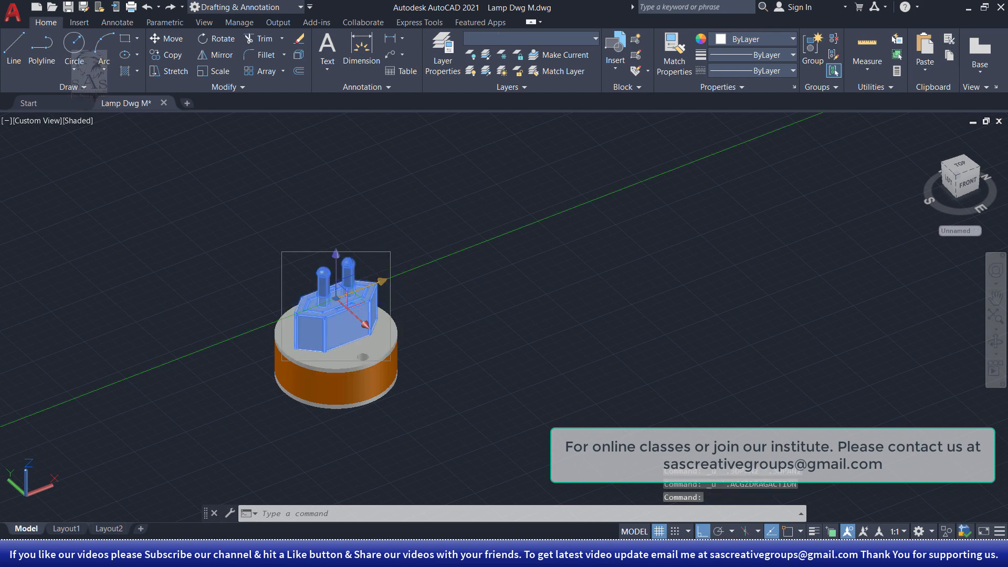
click(379, 283)
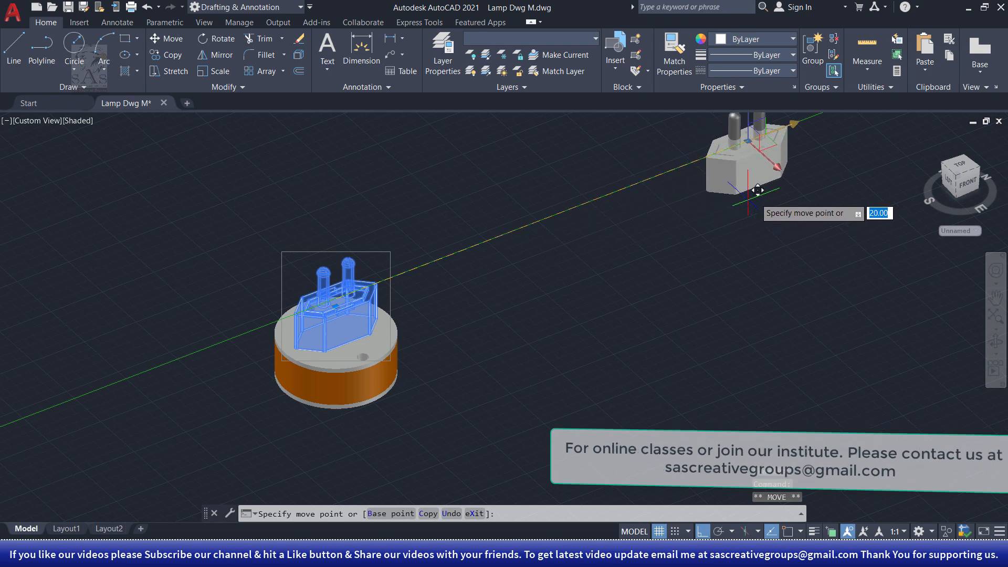
click(811, 199)
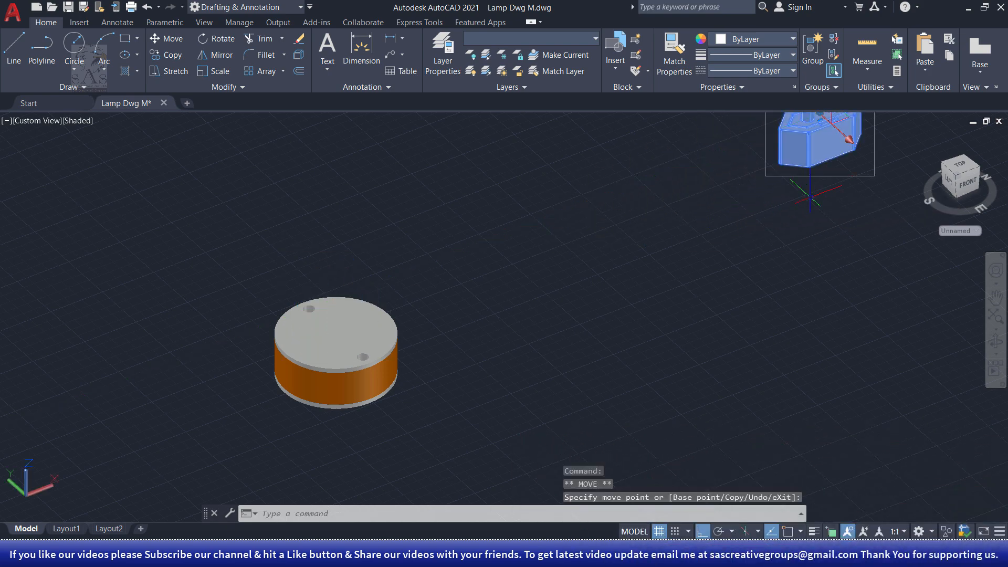
middle_drag(336, 351, 222, 403)
key(Escape)
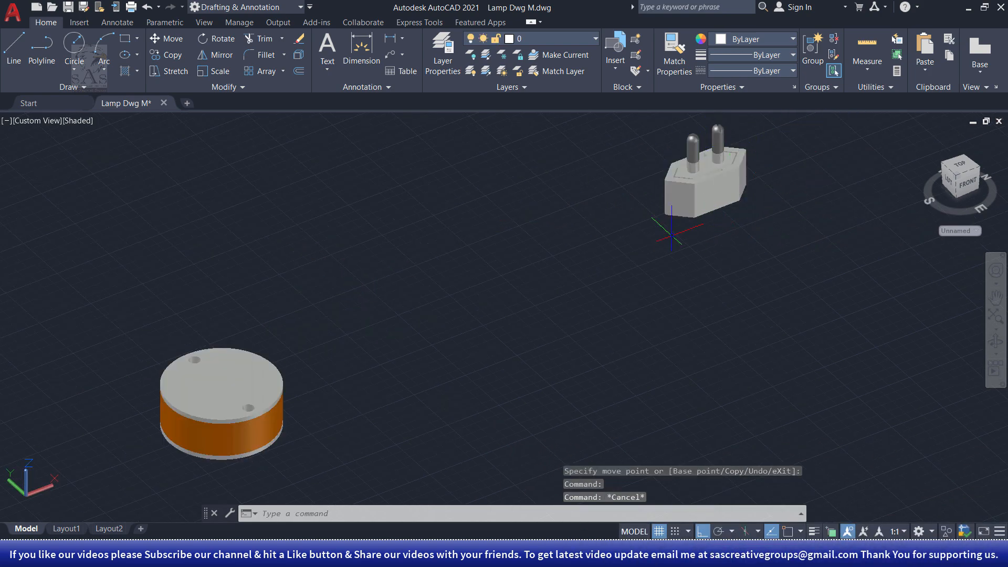
Move the thin two-hole cover disc off the base along the Y axis, placing it just short of the plug head.
click(725, 181)
click(270, 376)
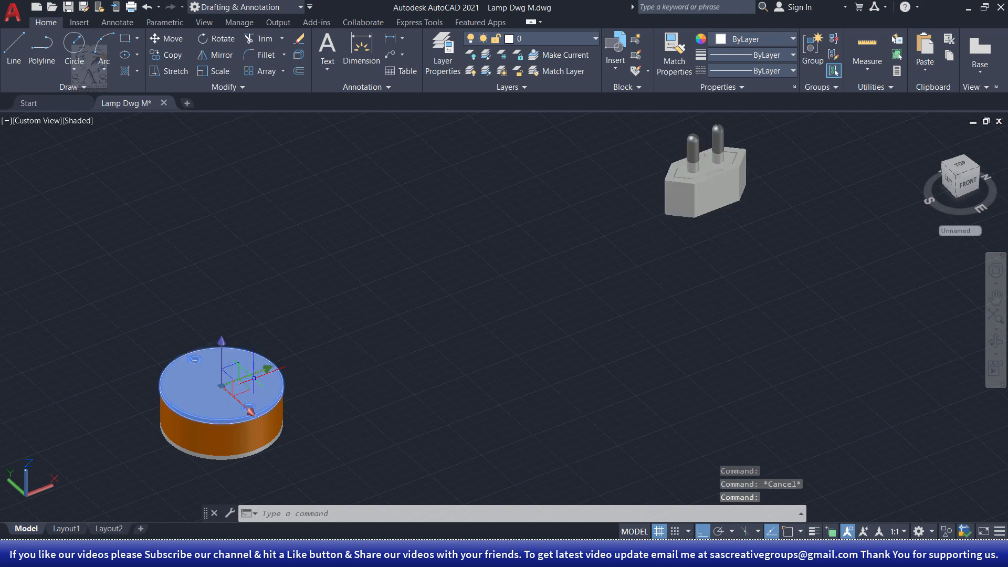
click(221, 387)
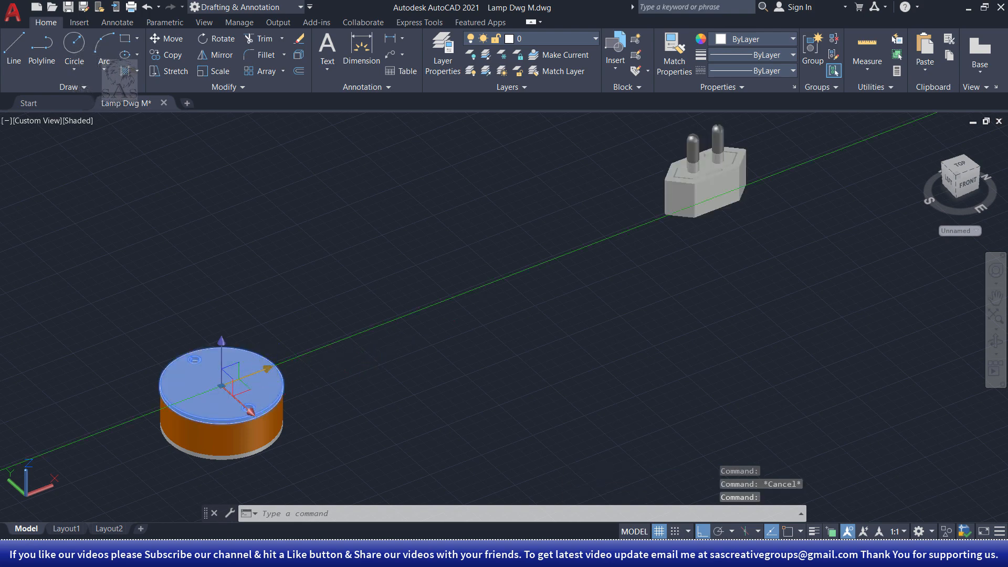
key(Escape)
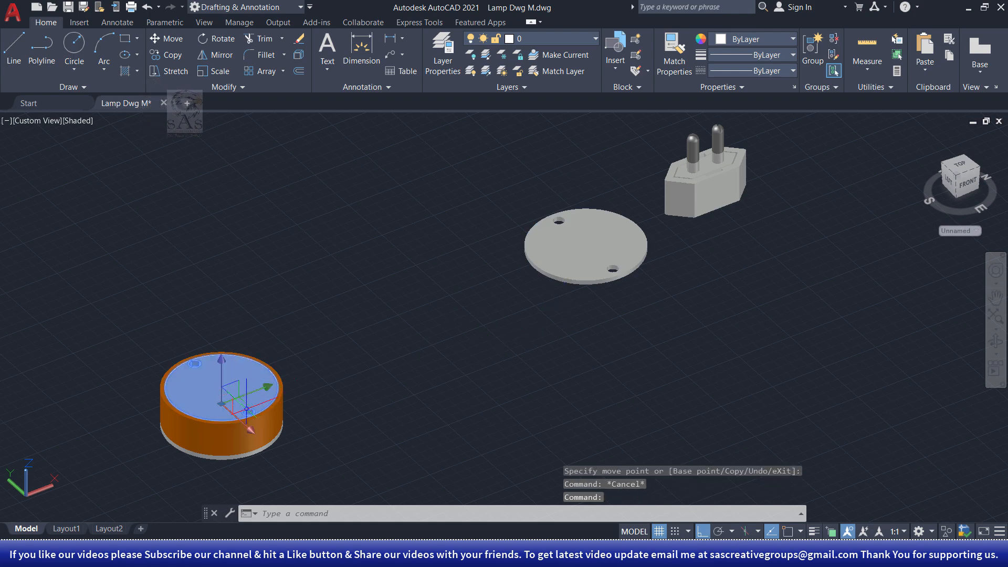
Move the inner cylindrical body out of the orange ring along the Y axis, just short of the cover disc.
click(232, 391)
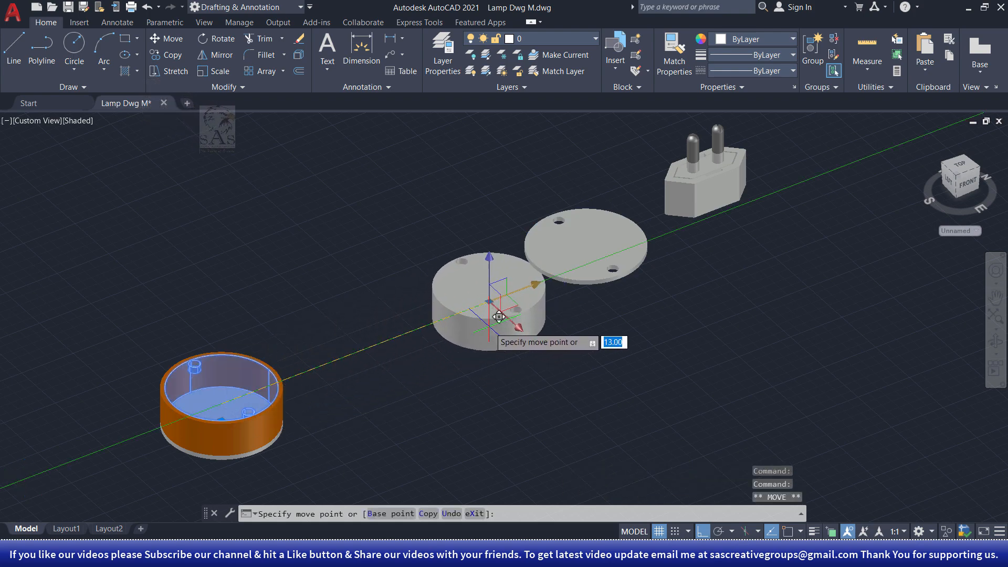
click(476, 319)
key(Escape)
key(Escape)
Move the orange ring along the Y axis, between the bottom disc and the cylindrical body.
click(197, 431)
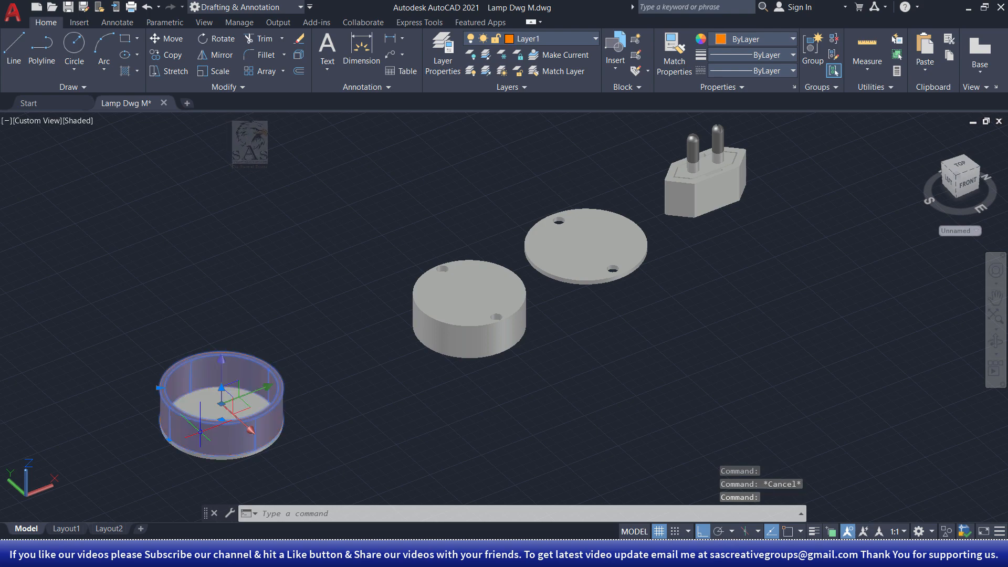
click(234, 390)
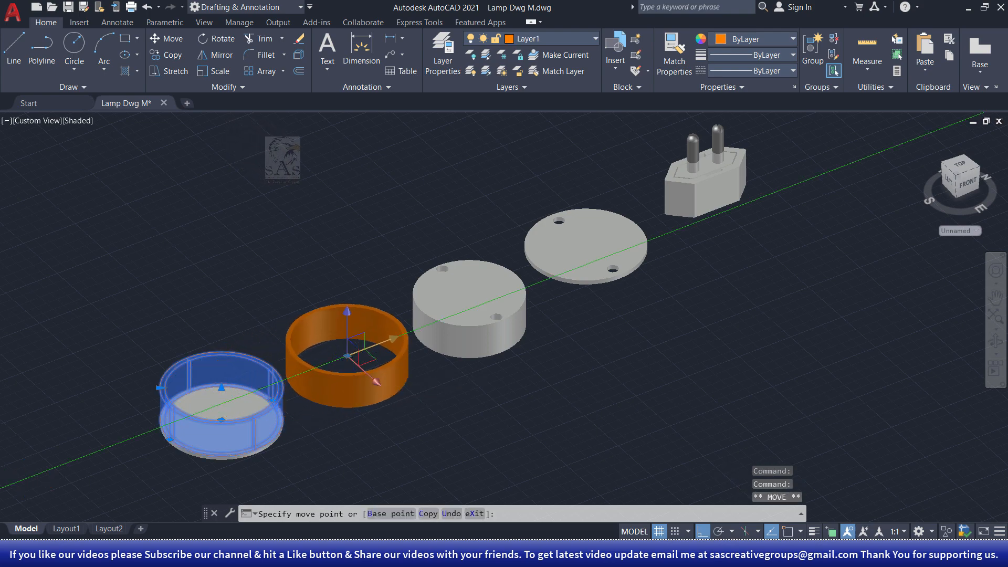
click(362, 355)
key(Escape)
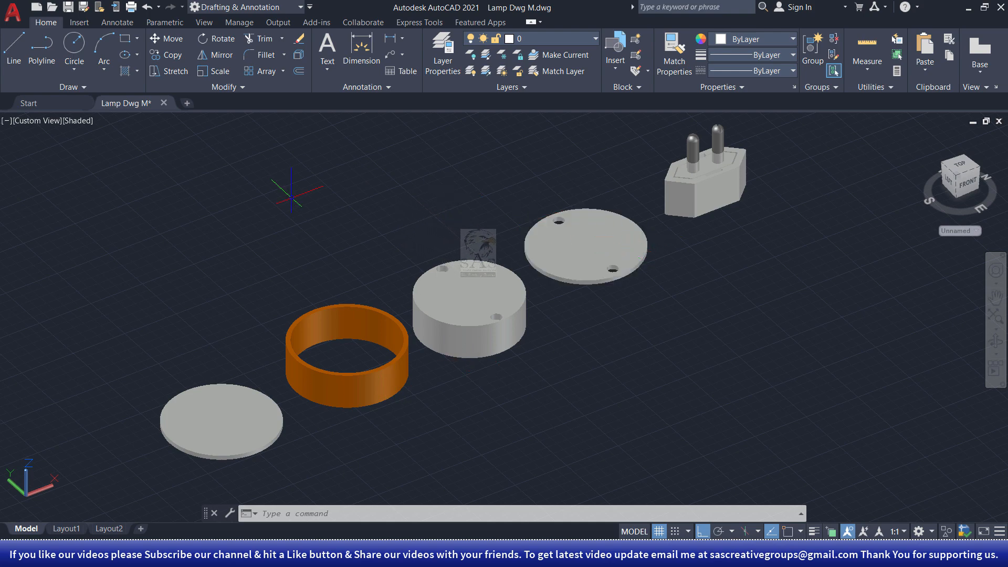
Start a new drawing and set its units to a length precision of 0.00 and an insertion scale of Centimeters.
click(187, 103)
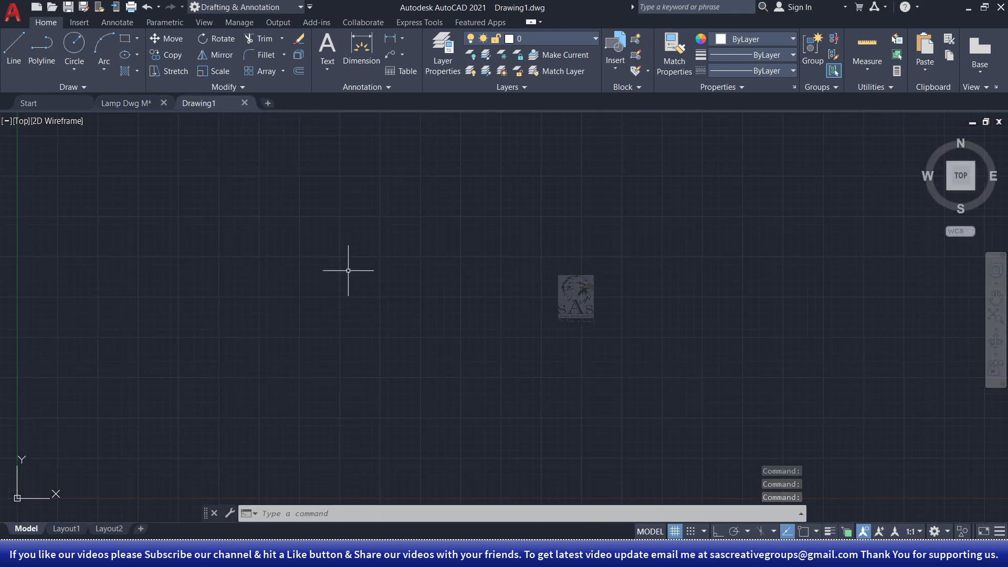
text(un)
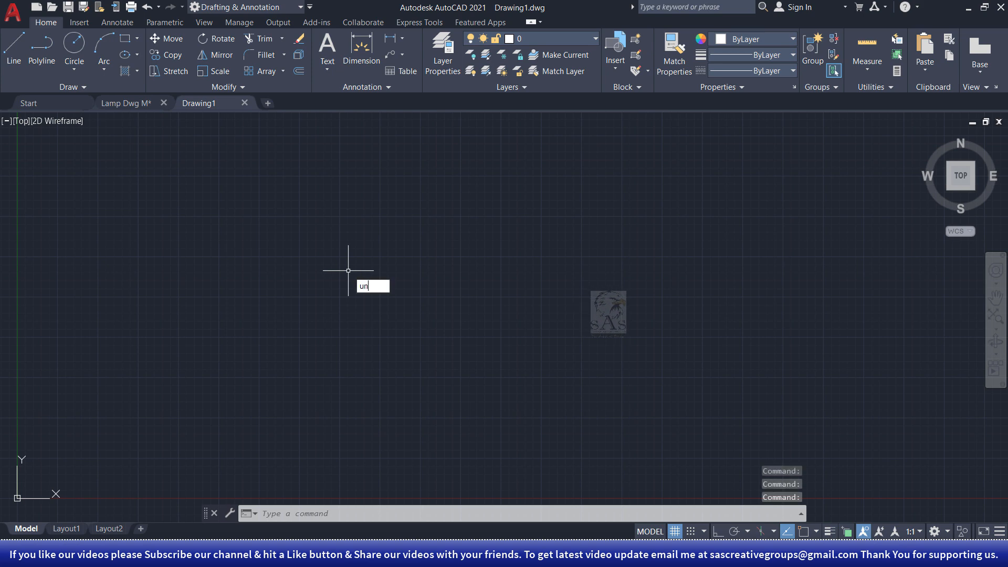
key(Return)
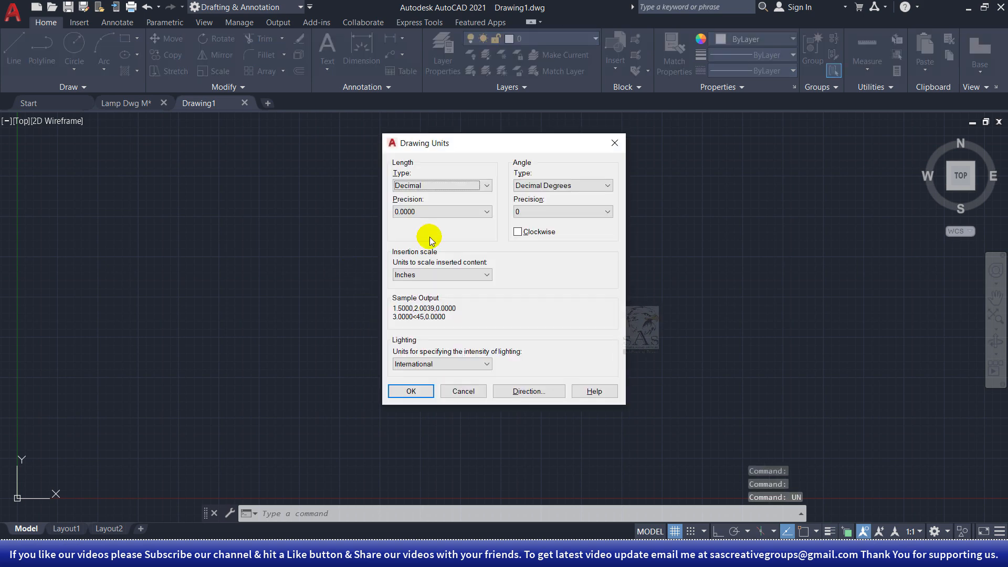
click(441, 209)
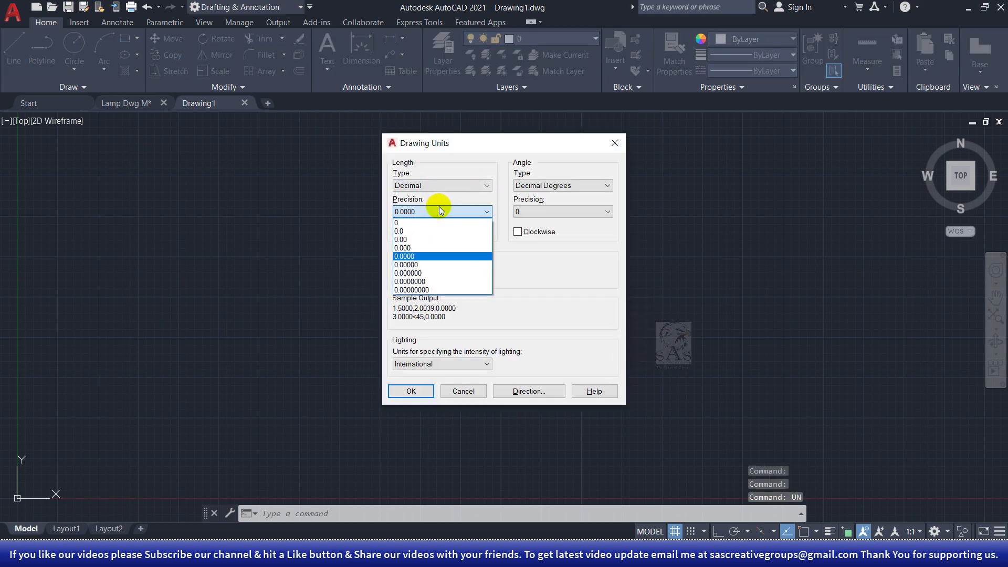
click(405, 240)
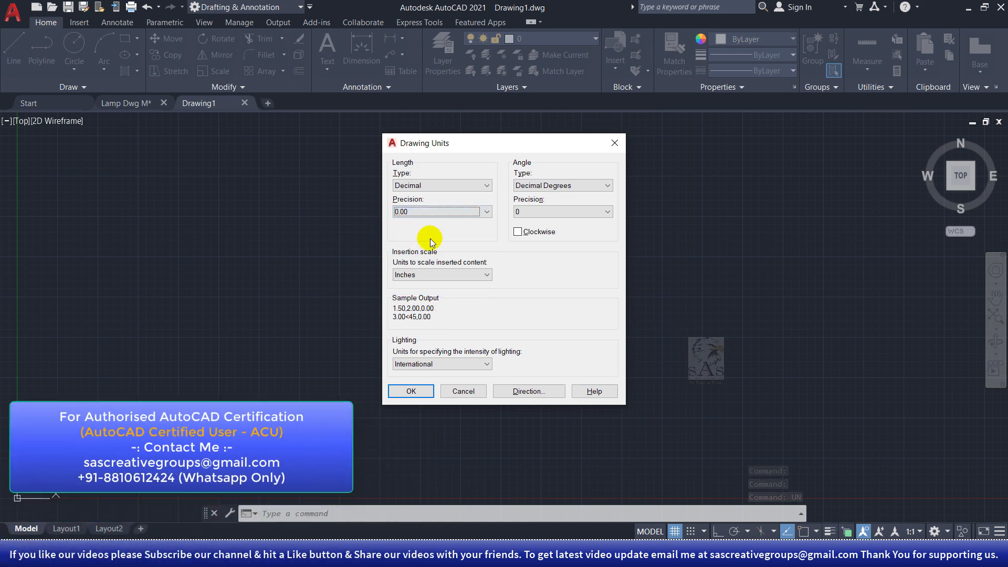
click(439, 274)
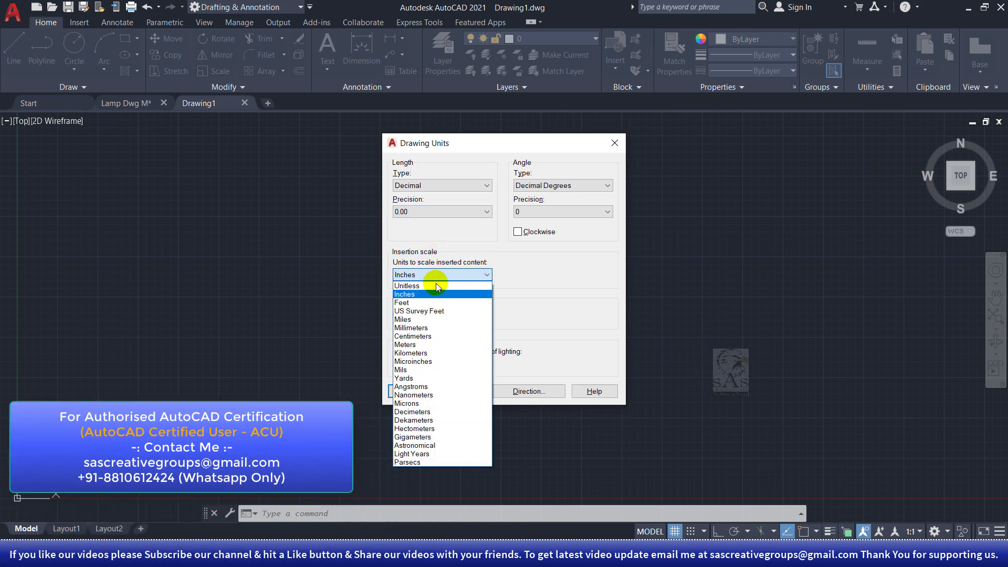
click(427, 336)
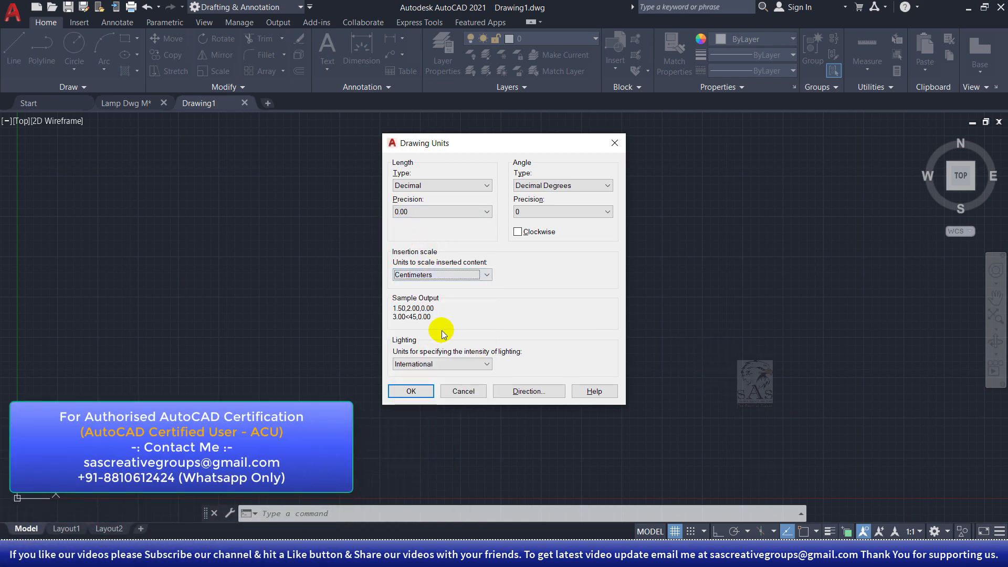
click(415, 390)
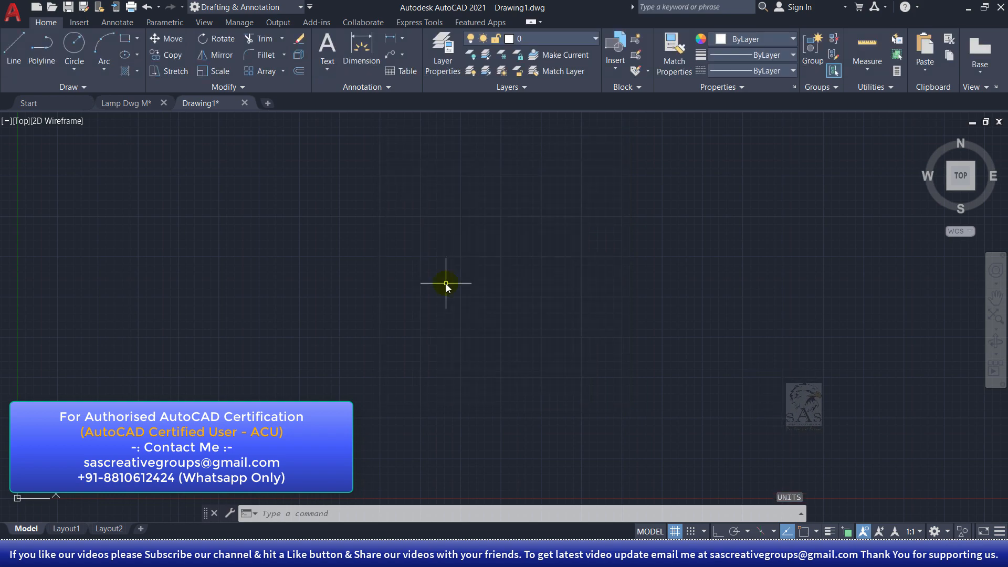
Modify the Standard dimension style to a linear precision of 0.00 in its primary units.
text(d)
key(Return)
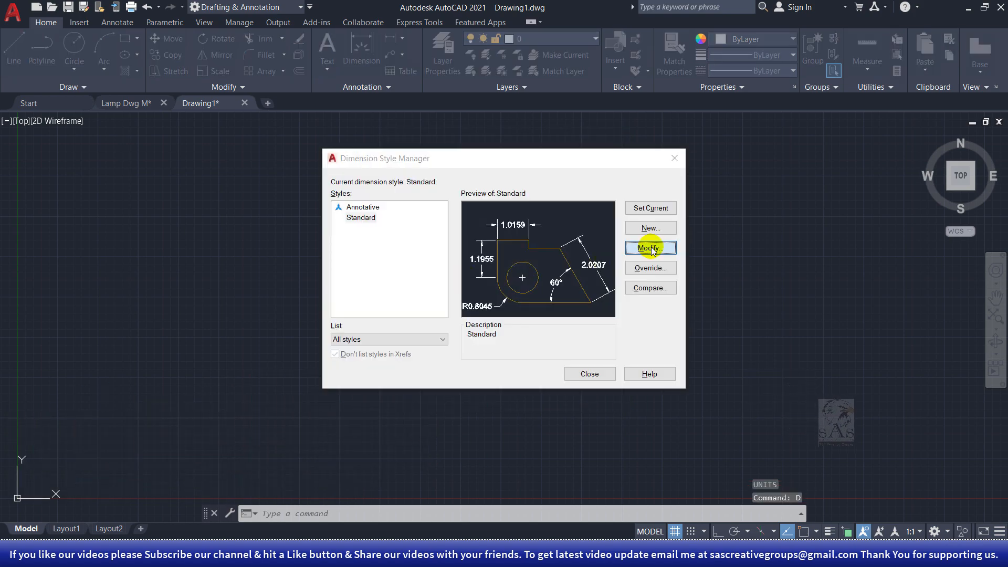
click(650, 245)
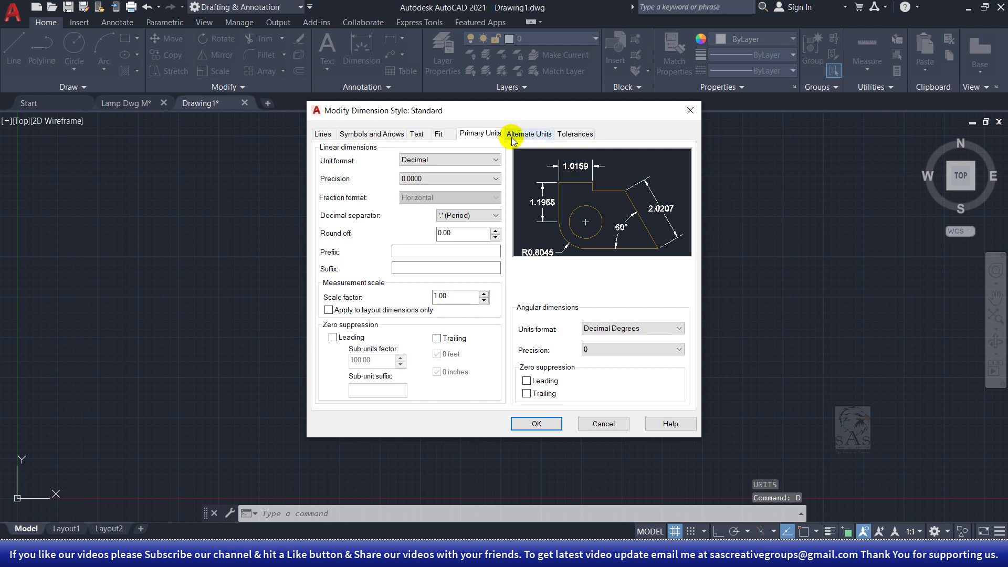
click(455, 180)
click(456, 199)
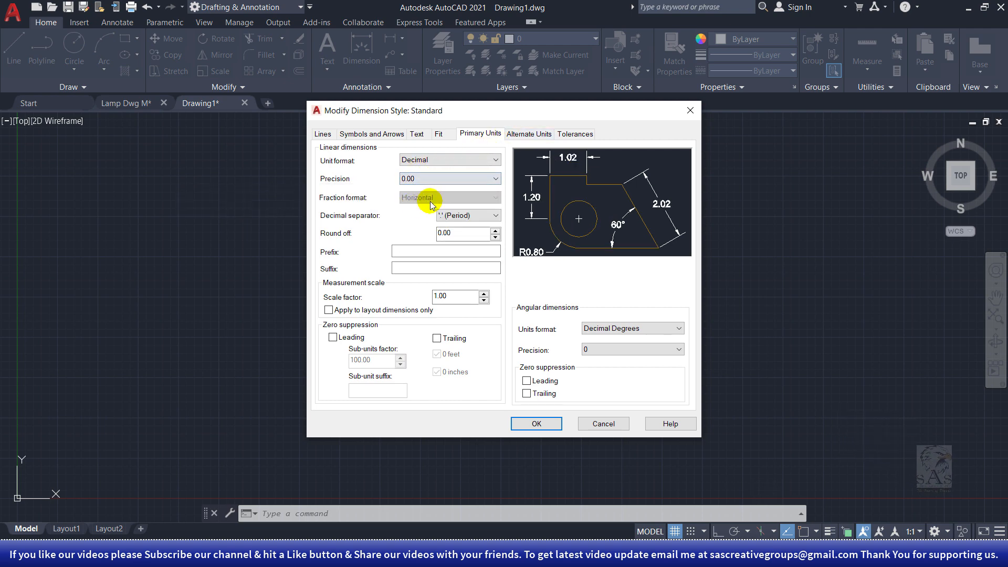
click(439, 133)
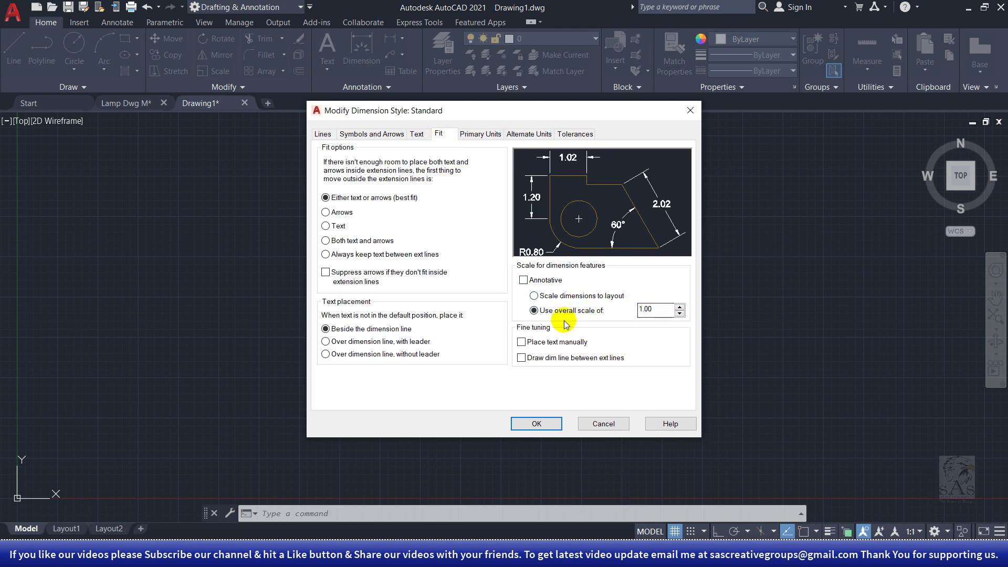
click(537, 424)
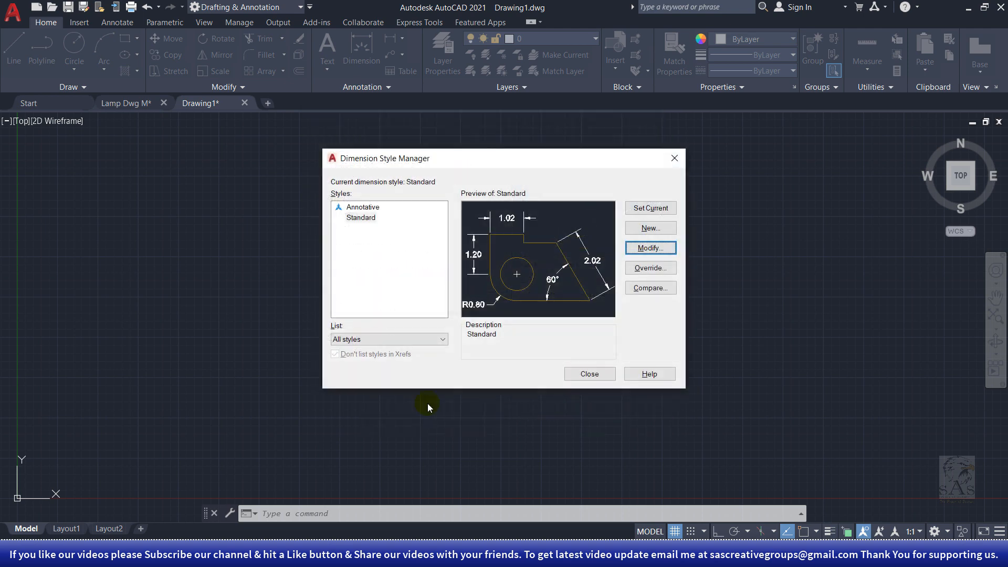
click(576, 378)
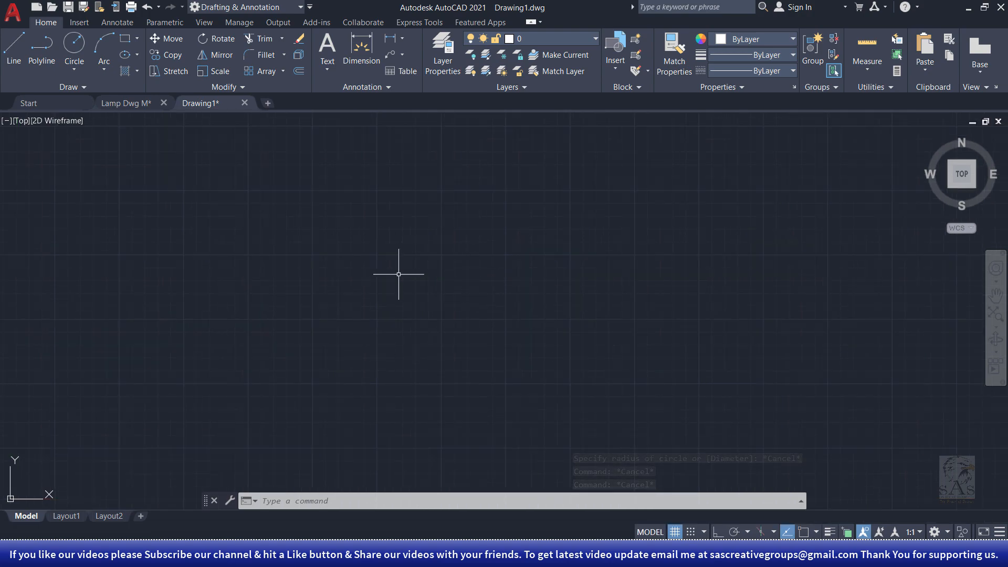
Switch to Final Drawing-Layout1.pdf in Acrobat Reader and arrange its restored window side by side with the AutoCAD window.
click(311, 554)
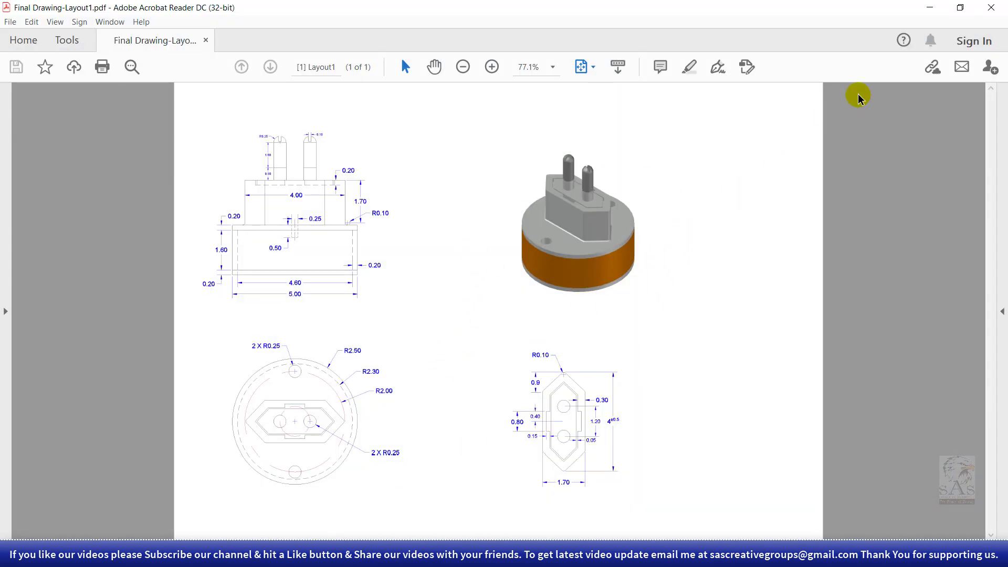
click(962, 8)
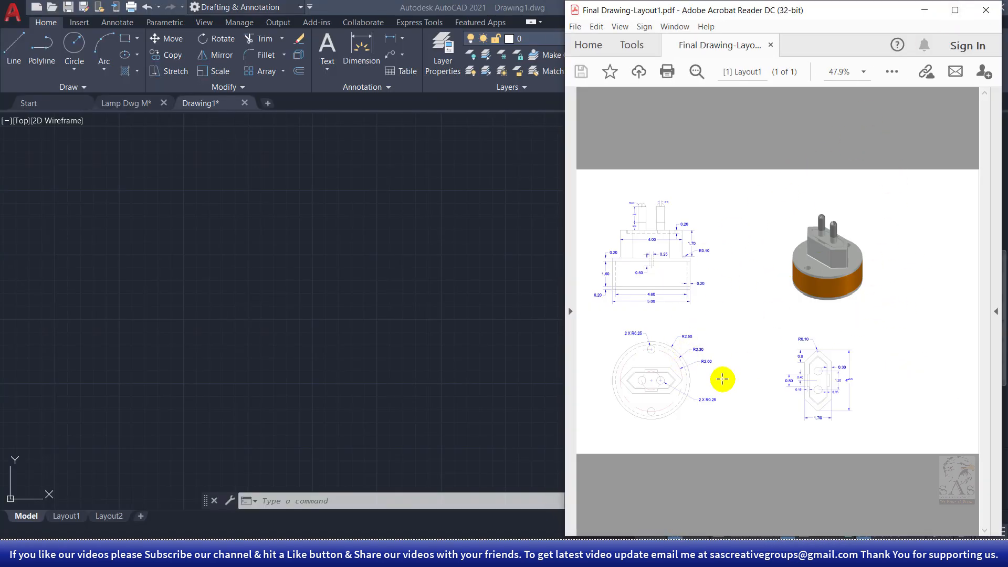
click(513, 333)
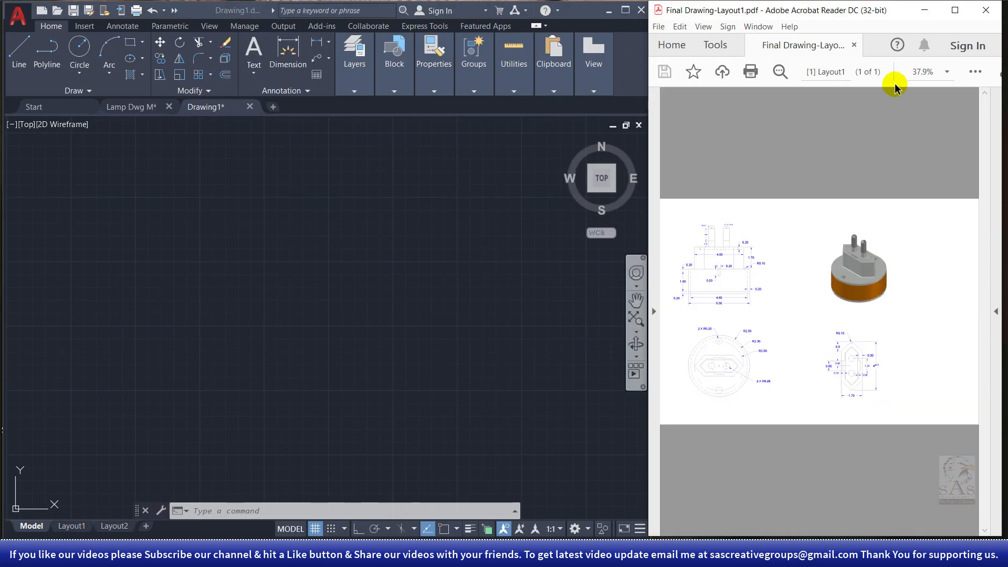
Zoom the PDF to 125% and bring the lamp's circular top view with its radius dimensions fully into view.
click(948, 72)
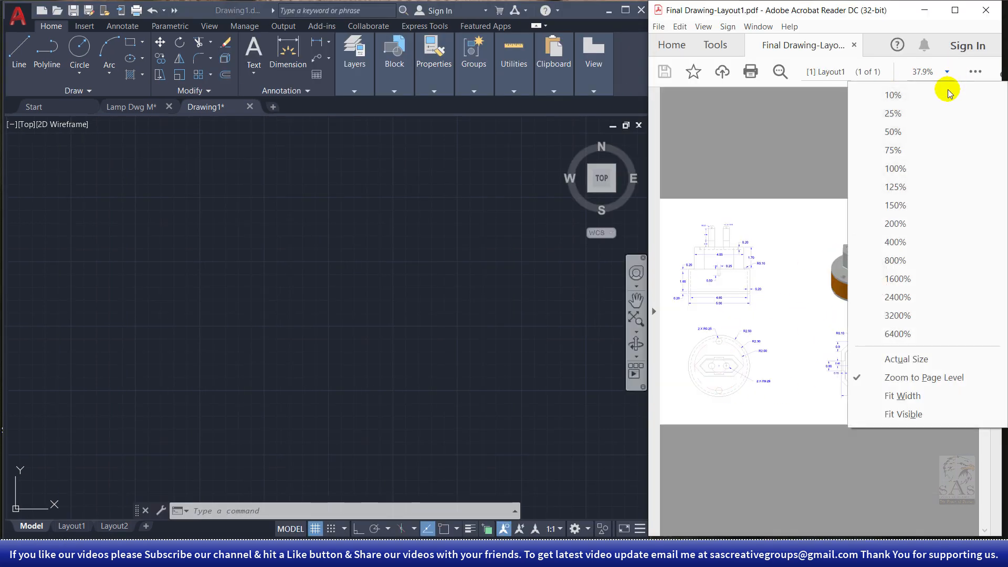
click(807, 294)
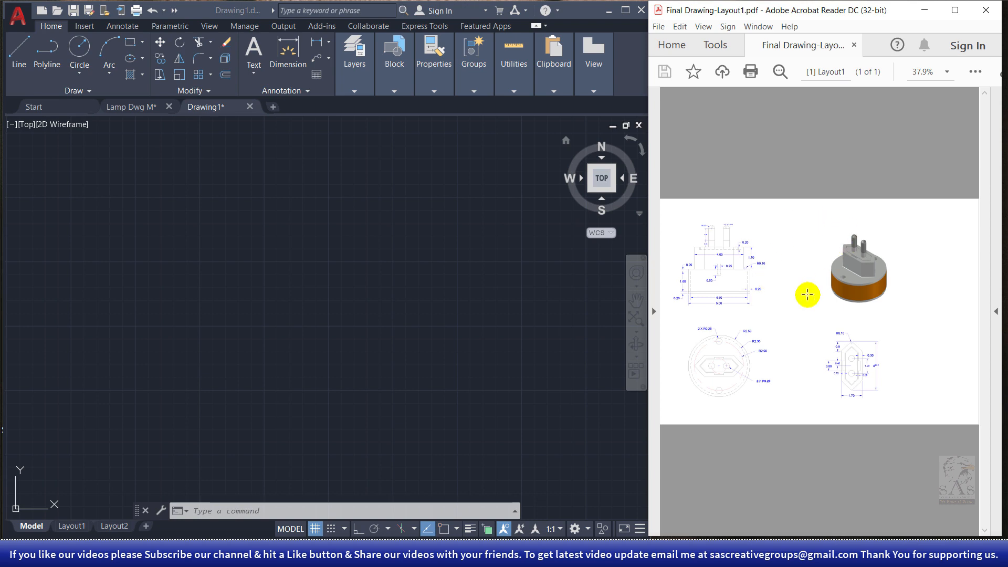
click(948, 72)
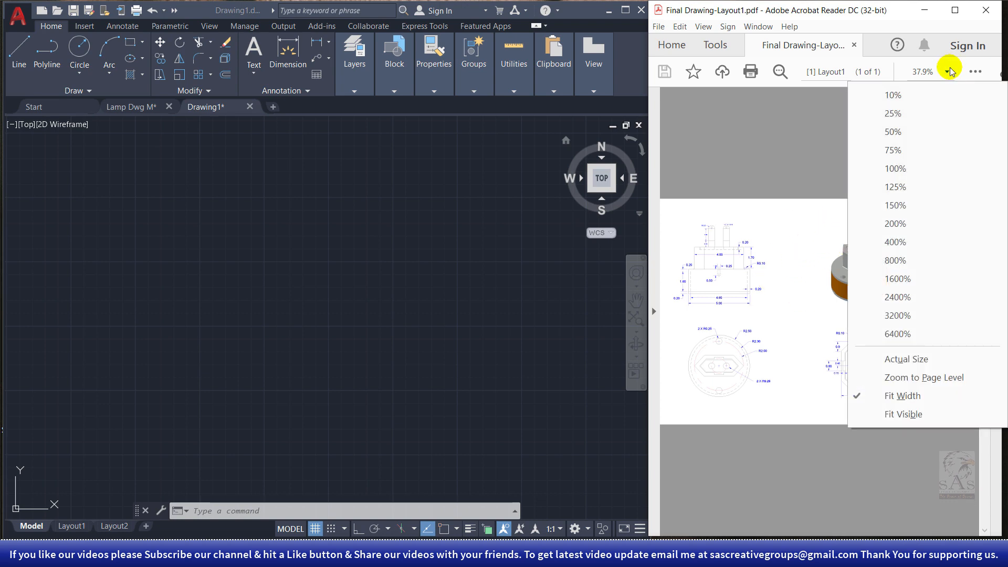
click(913, 190)
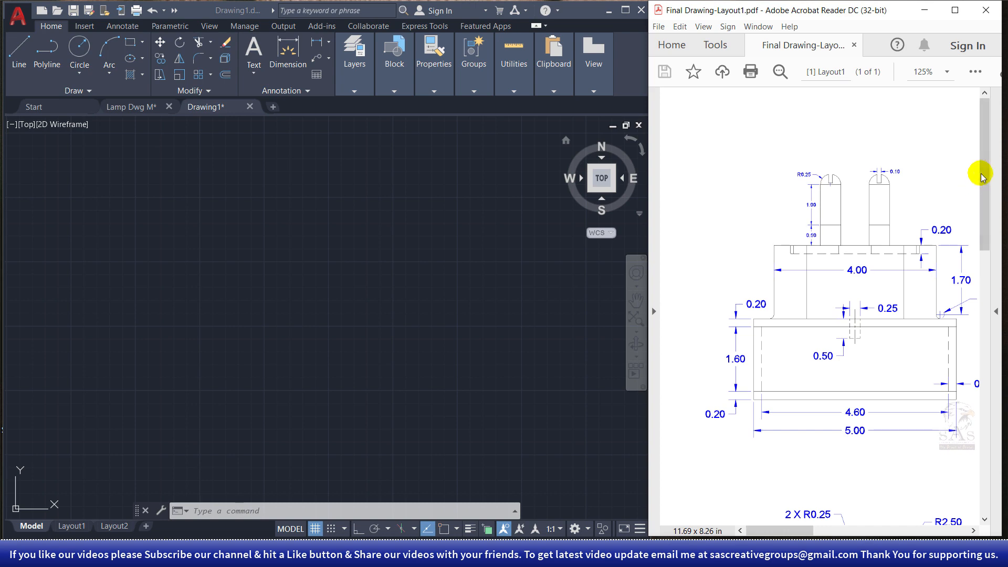
mouse_move(987, 174)
mouse_down()
mouse_move(983, 322)
mouse_move(998, 168)
mouse_move(983, 214)
mouse_move(987, 413)
mouse_up()
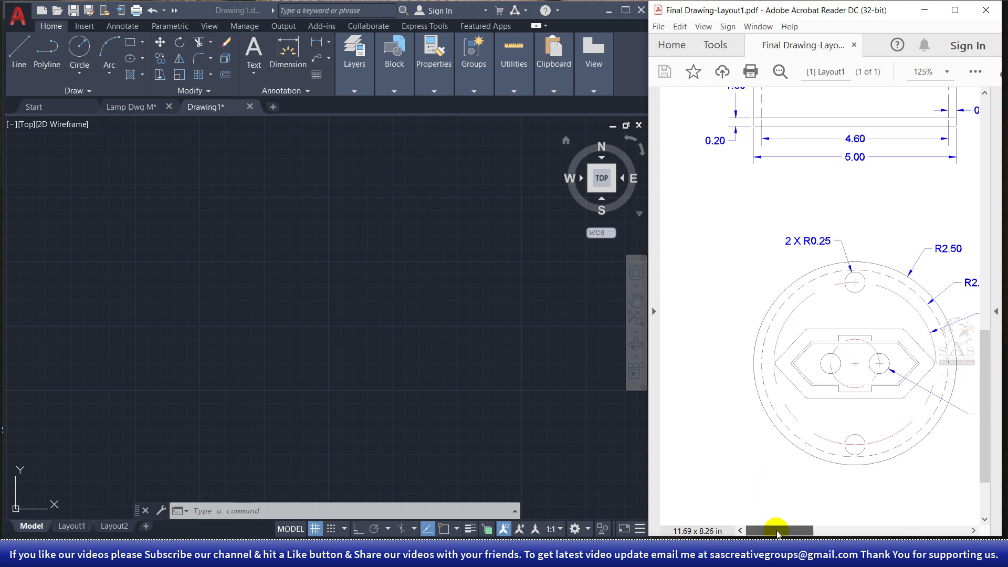
drag(772, 531, 788, 531)
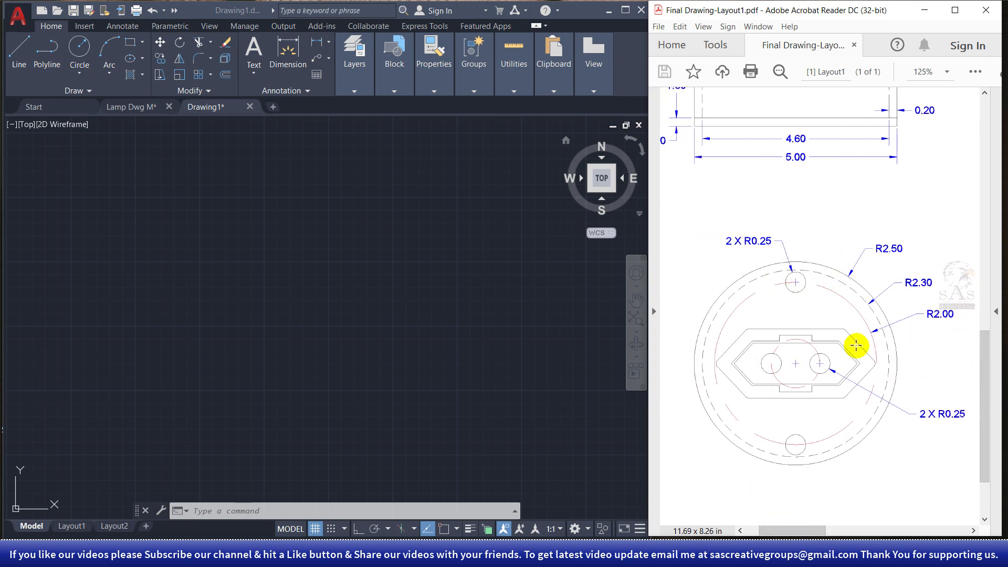
Check the separated parts in the Lamp Dwg drawing, and draw a circle of radius 2.50 in Drawing1 for the bottom disc.
click(479, 400)
key(Escape)
key(Escape)
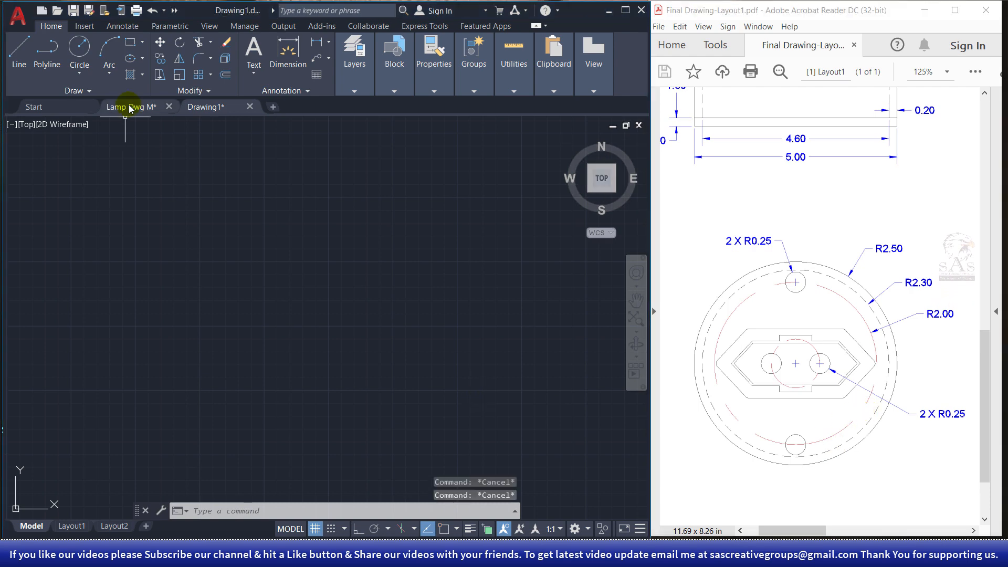
click(130, 108)
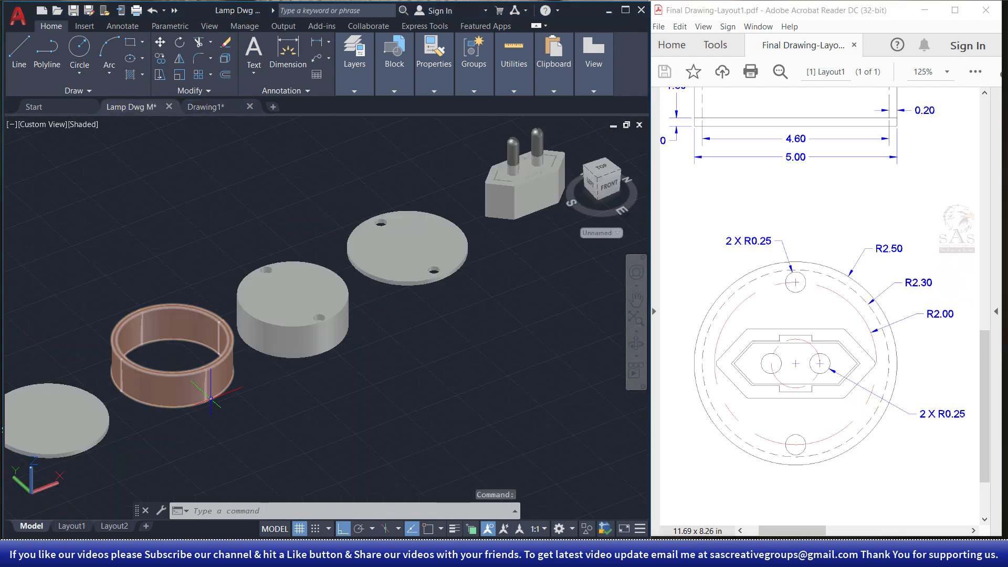
middle_drag(152, 407, 203, 371)
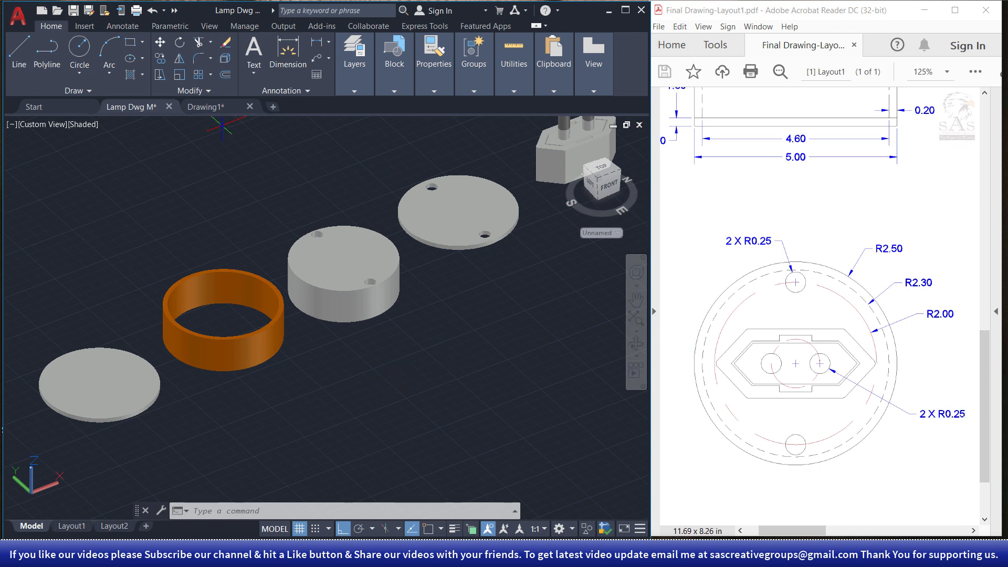
click(210, 107)
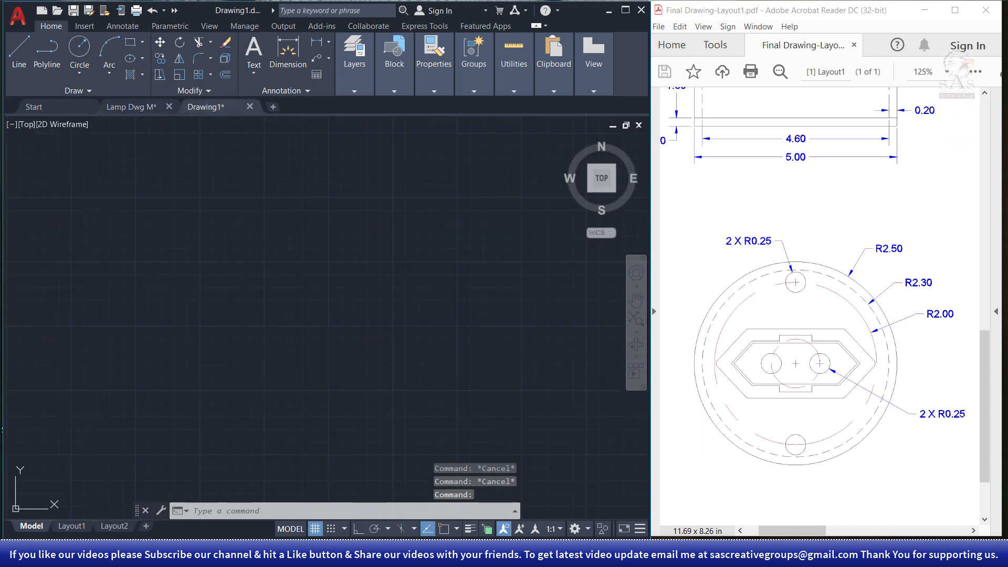
text(c)
key(Return)
click(80, 281)
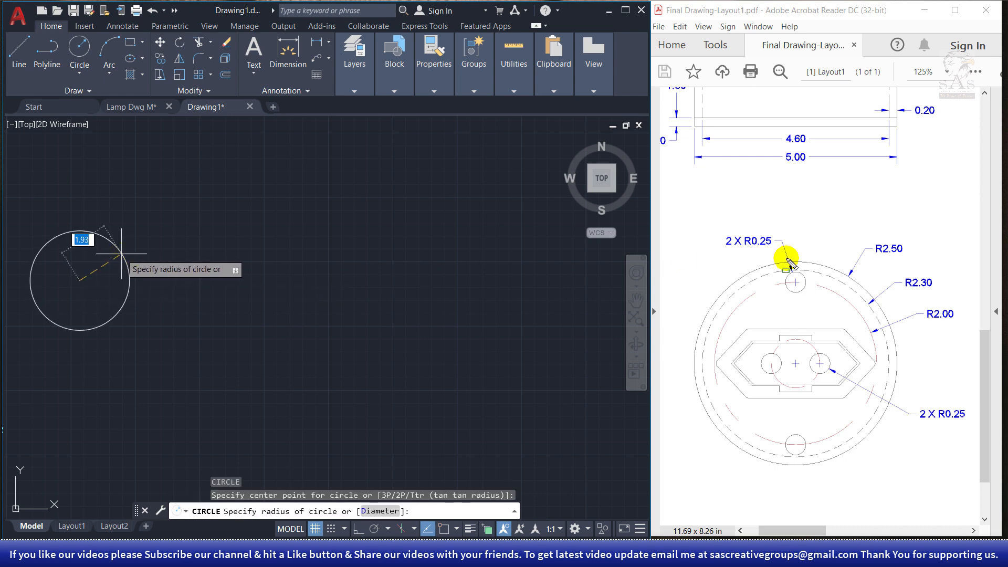
drag(865, 235, 919, 261)
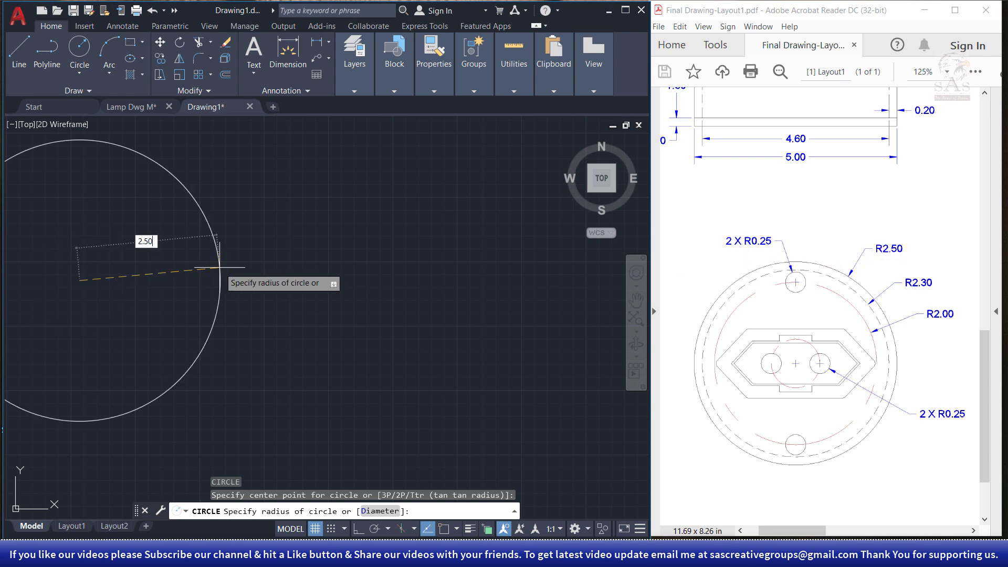
key(Return)
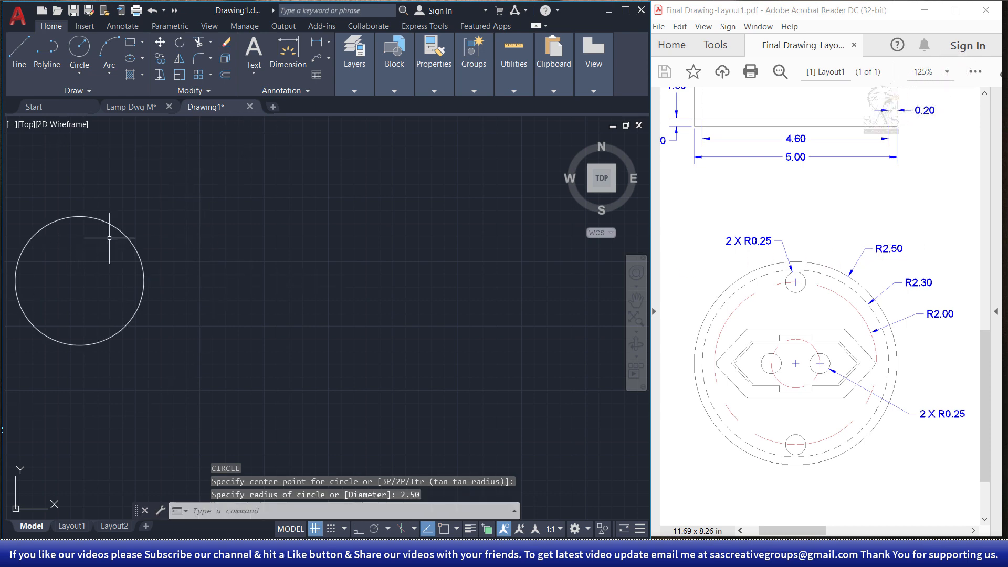
Draw the orange ring's outer circle with radius 2.50 in Drawing1, to the right of the disc circle and level with its centre.
click(132, 106)
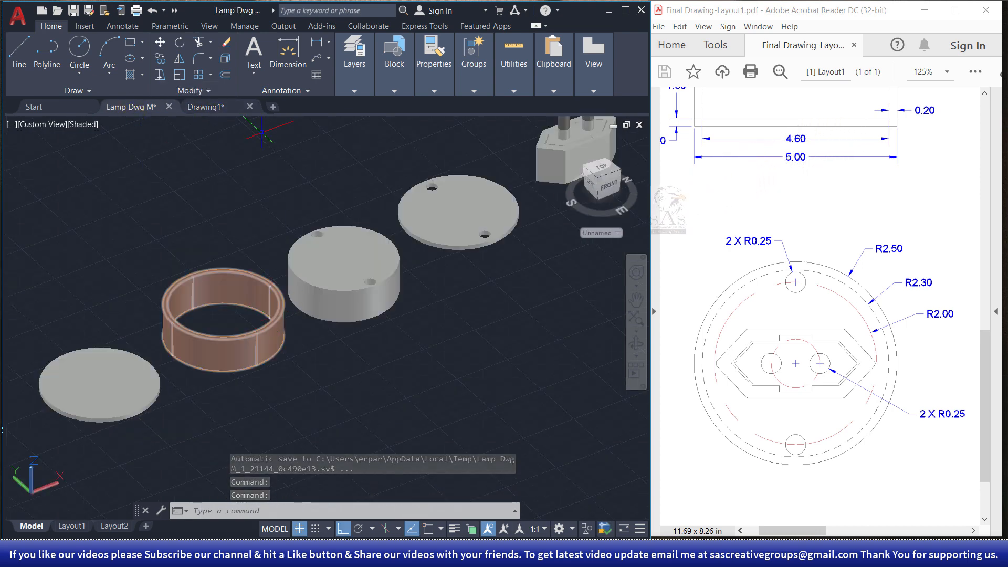
click(208, 106)
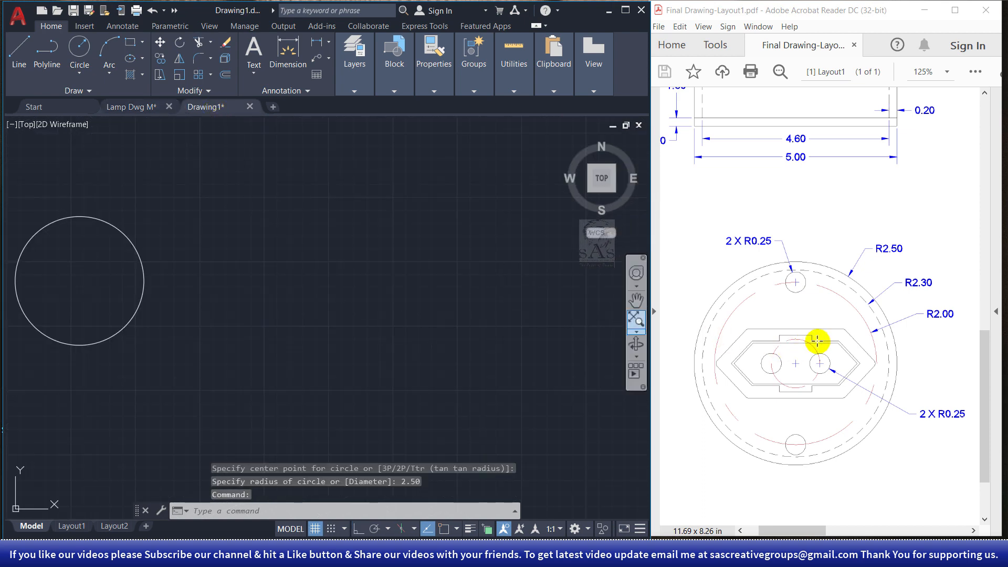
drag(875, 236, 905, 261)
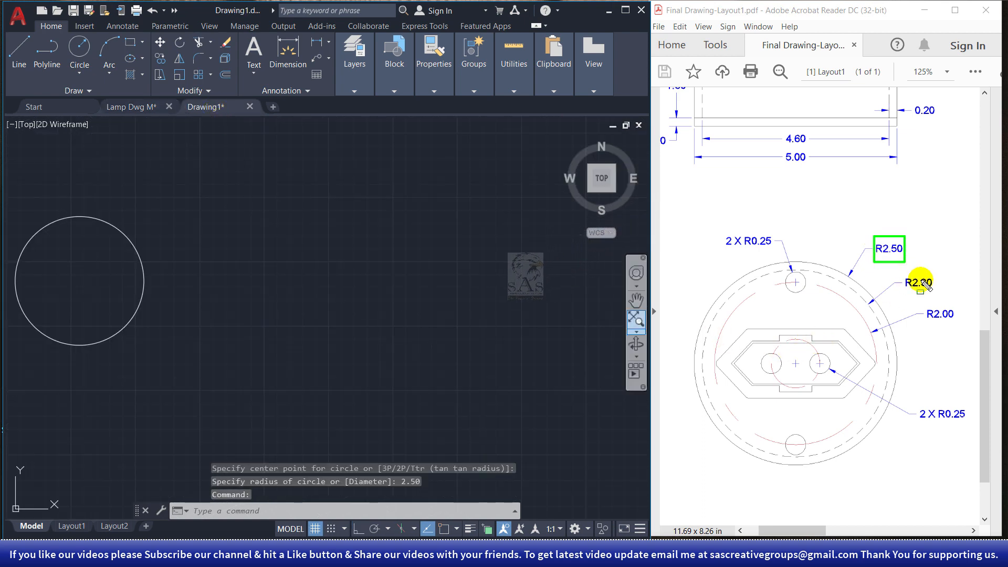
drag(860, 290, 942, 295)
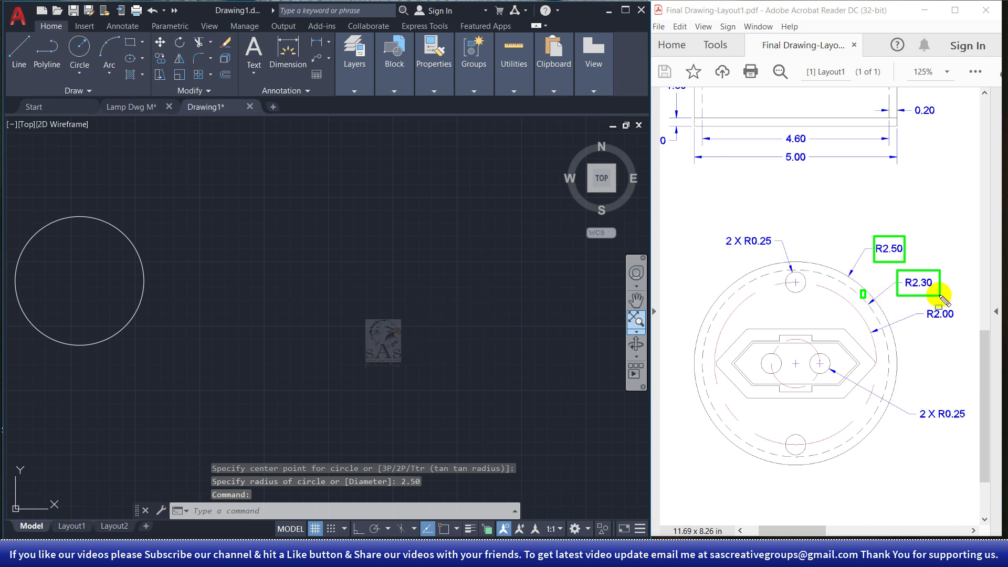
key(Escape)
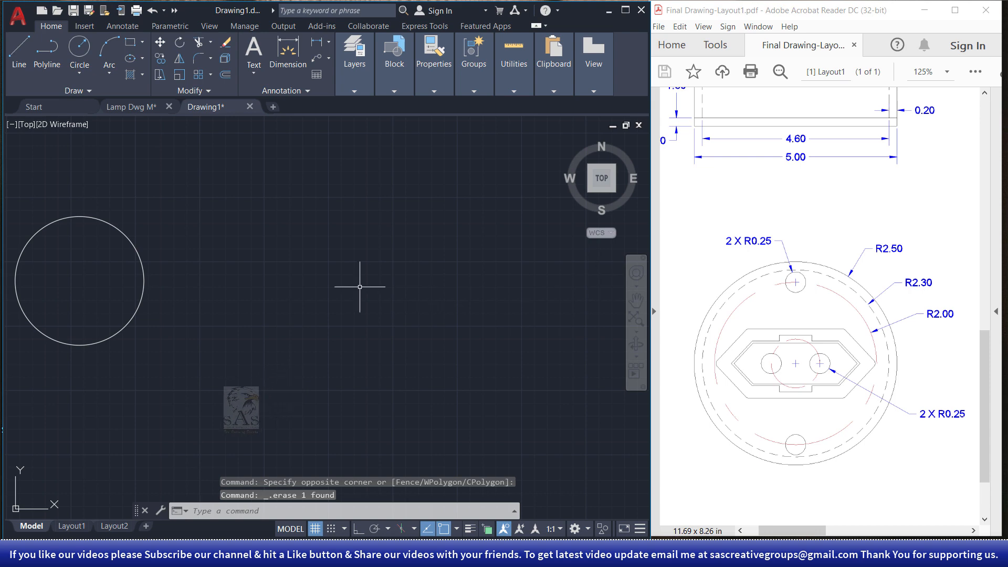
text(c)
key(Return)
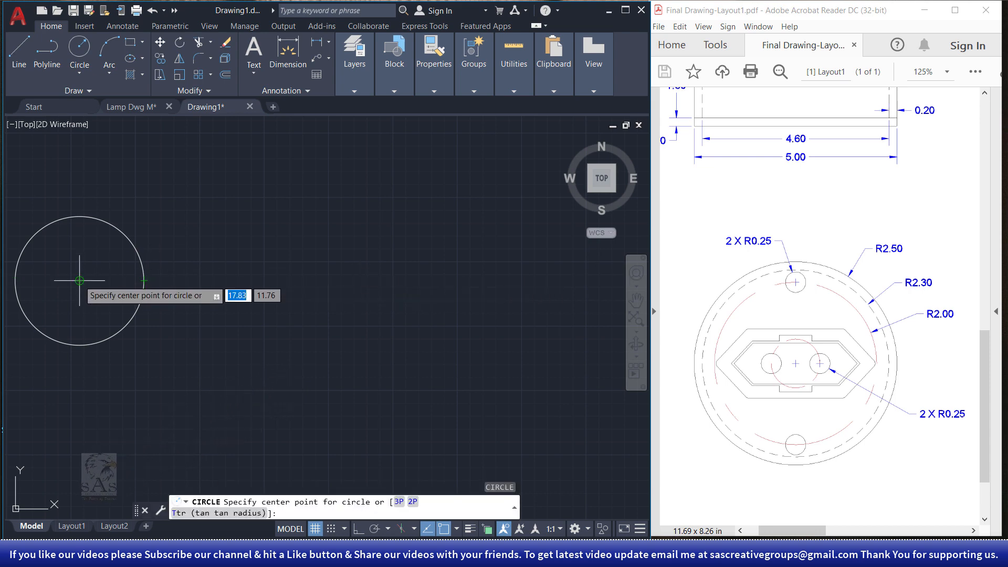
click(330, 280)
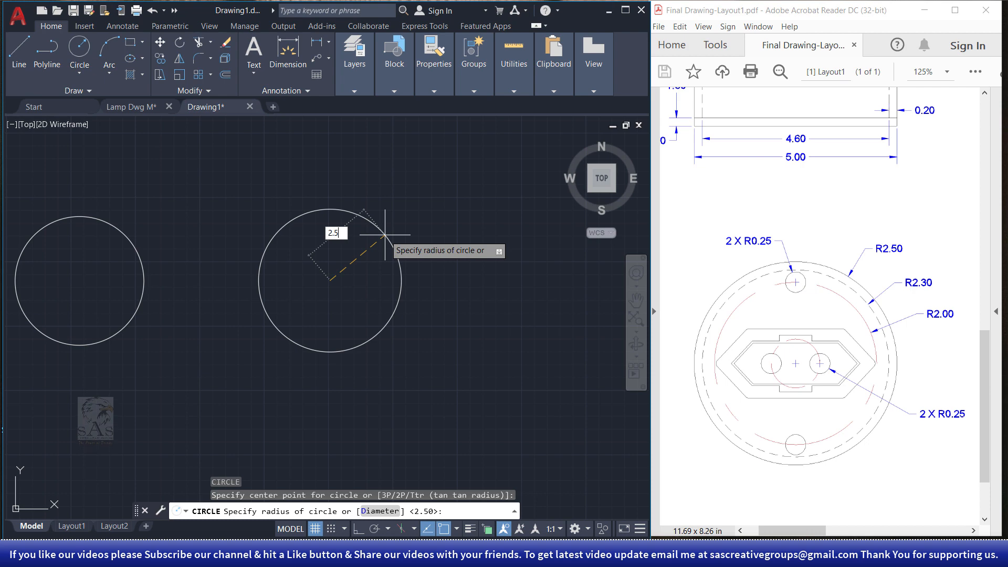
text(2.50)
key(Return)
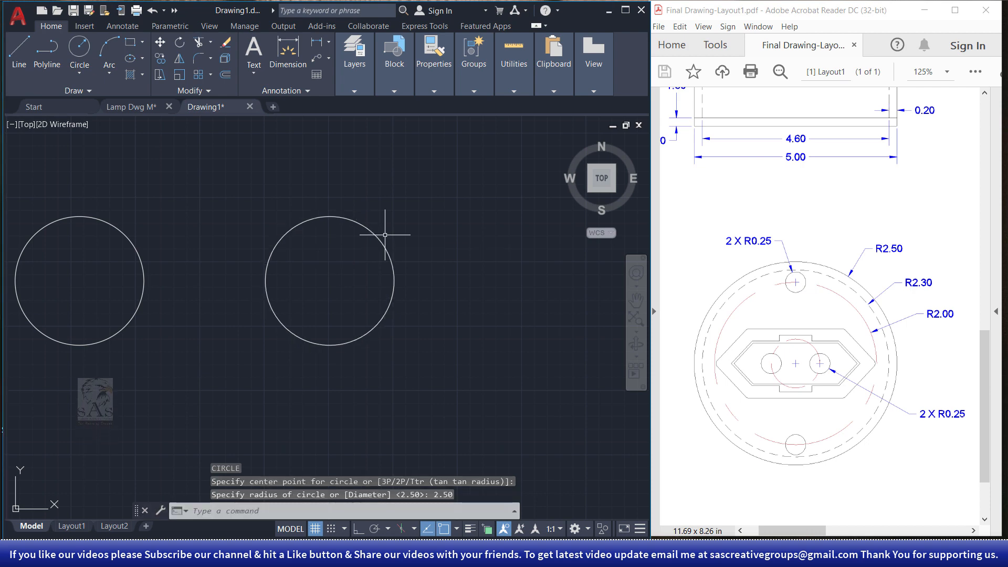
Draw the ring's inner circle with radius 2.30, concentric with its outer circle.
text(c)
key(Return)
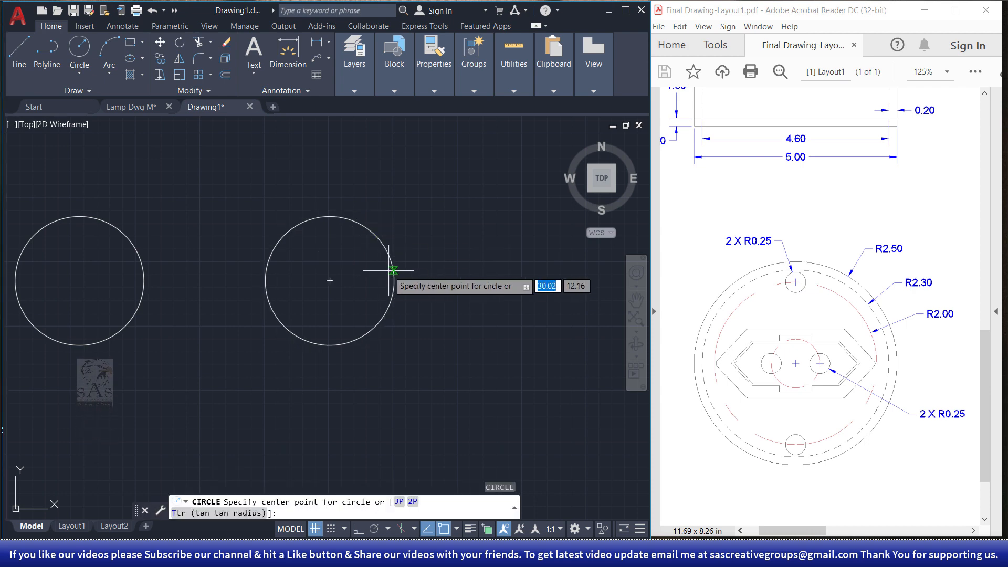
click(330, 280)
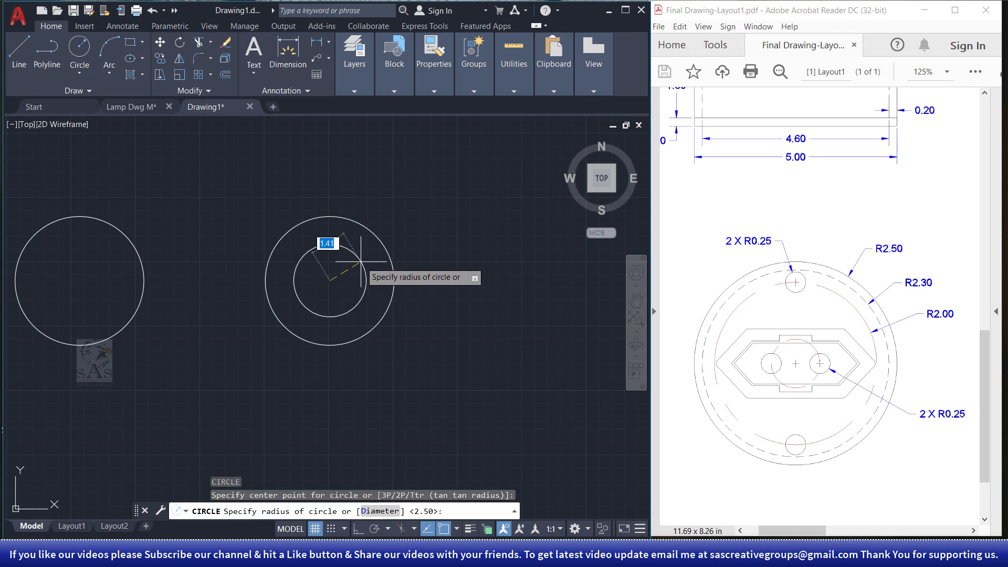
text(2.30)
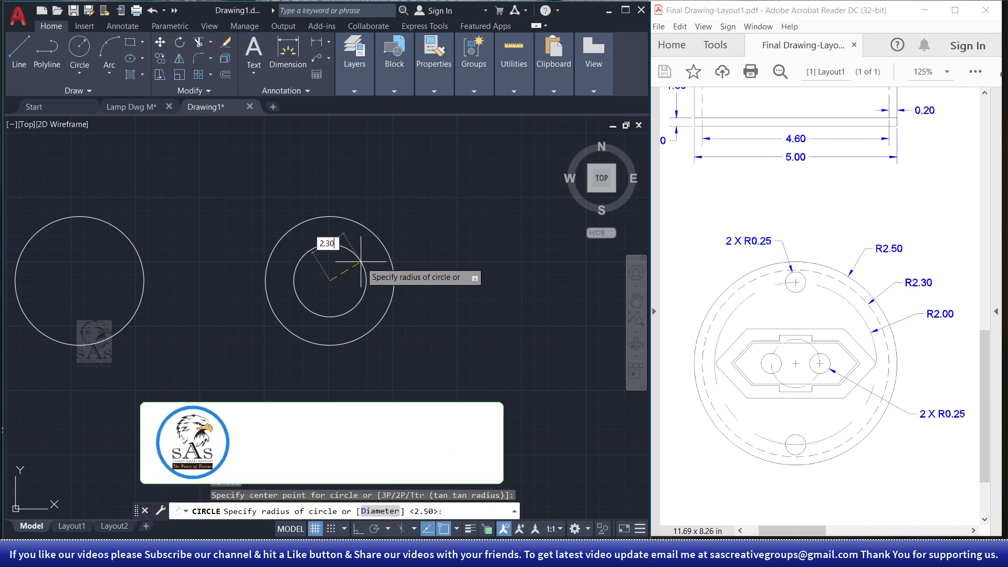
key(Return)
mouse_move(326, 251)
middle_down()
mouse_move(404, 279)
mouse_move(309, 309)
middle_up()
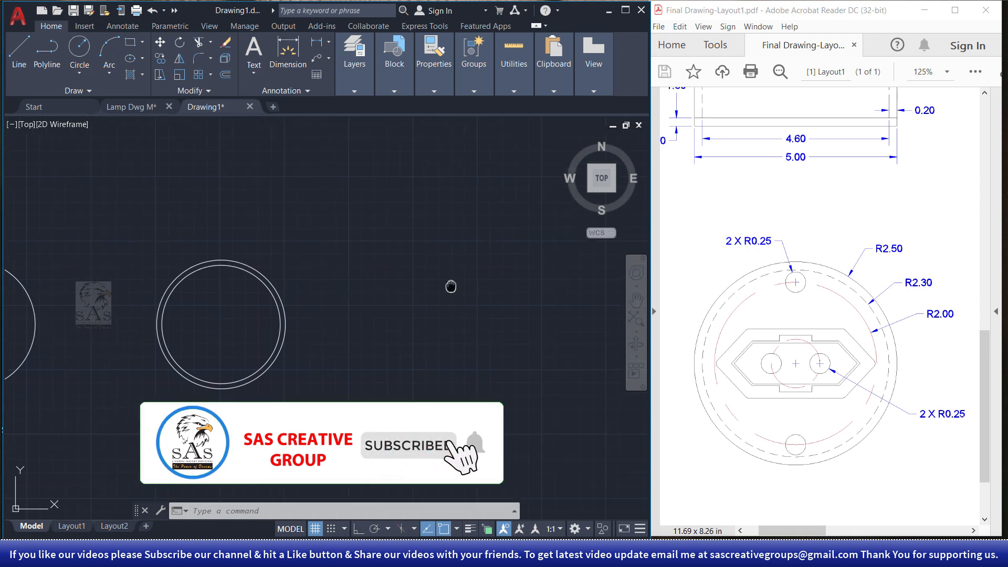
Check the cylindrical body in Lamp Dwg, and draw its circle with radius 2.50 to the right of the ring circles in Drawing1.
middle_drag(450, 286, 340, 296)
click(143, 105)
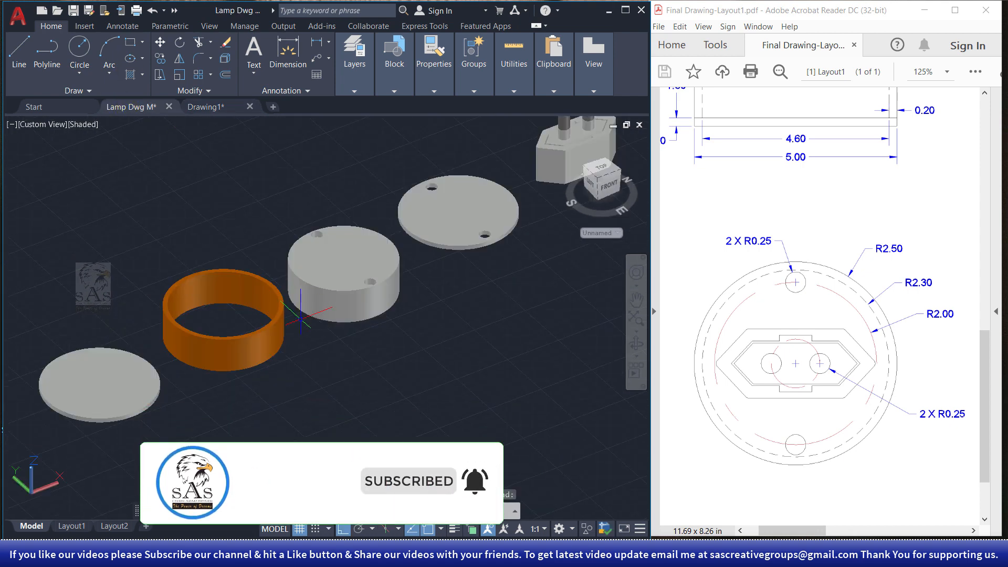
click(213, 107)
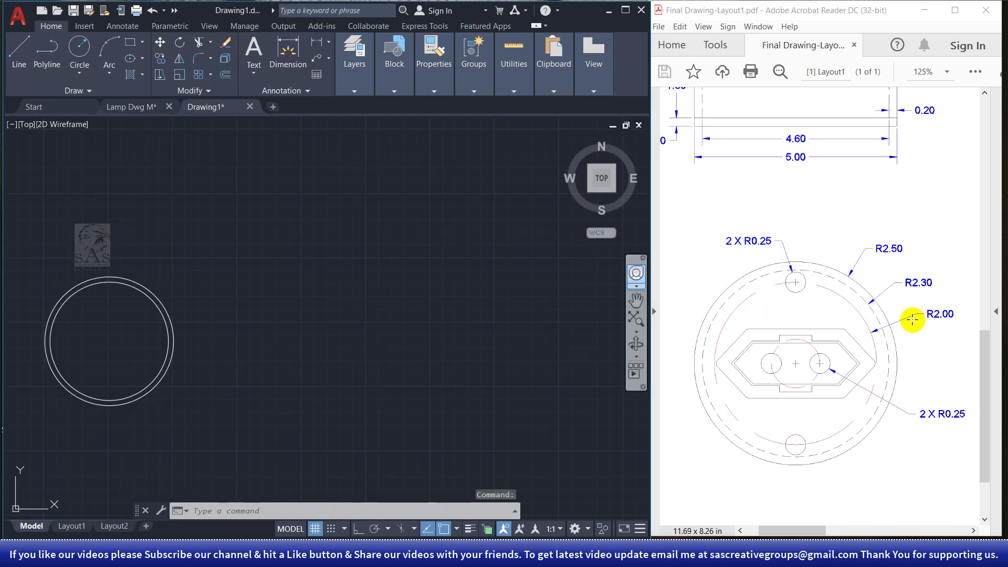
drag(898, 267, 948, 293)
text(c)
key(Return)
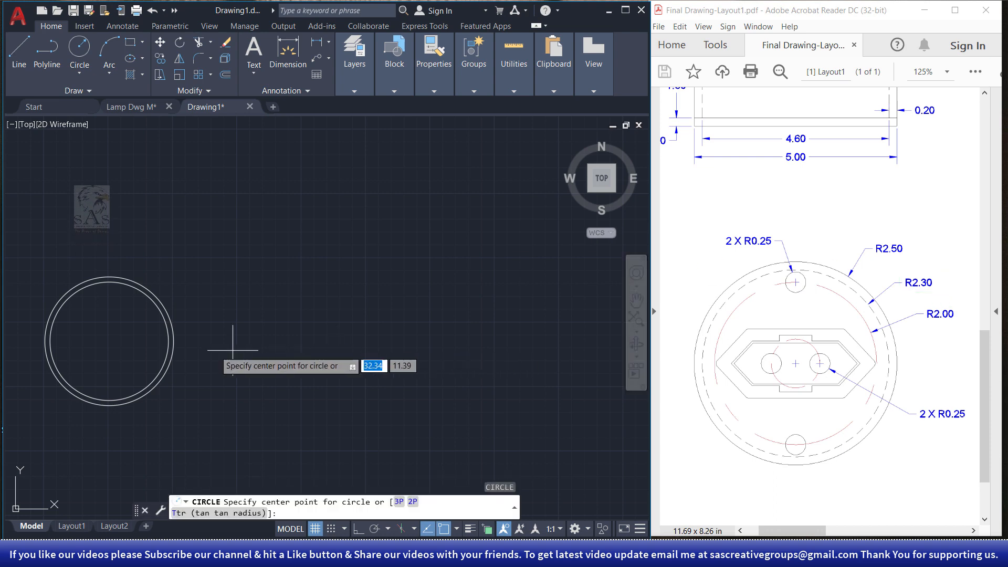
click(367, 340)
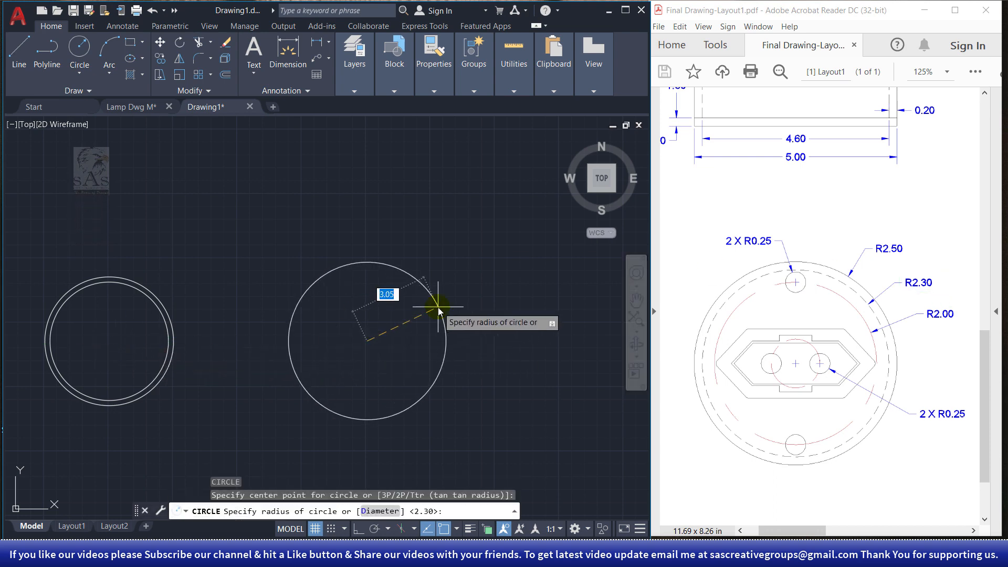
text(2.5)
key(Return)
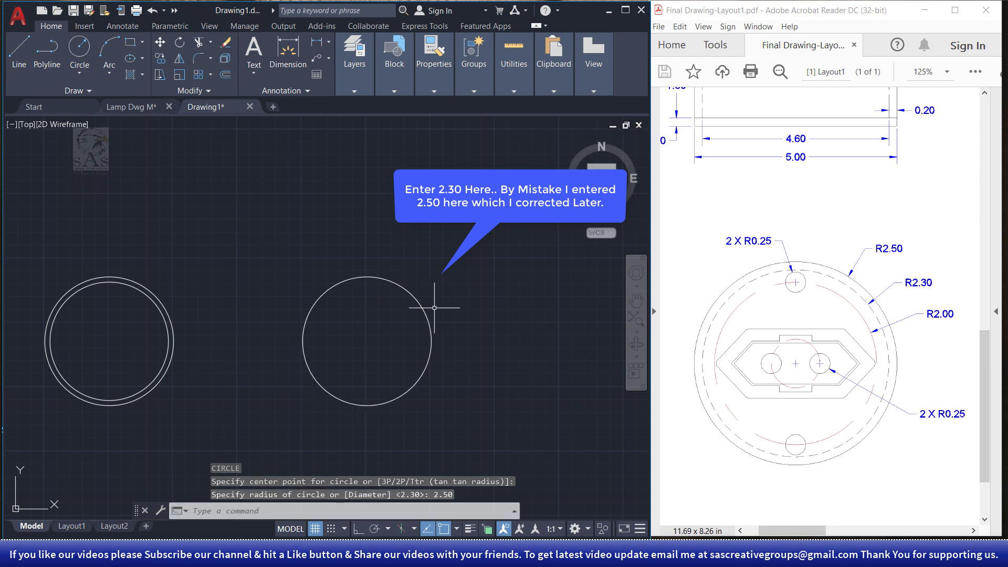
Check the holed top disc in Lamp Dwg, and draw its circle with radius 2.50 in Drawing1, level with and right of the body circle.
mouse_move(461, 301)
middle_down()
mouse_move(466, 309)
mouse_move(241, 307)
middle_up()
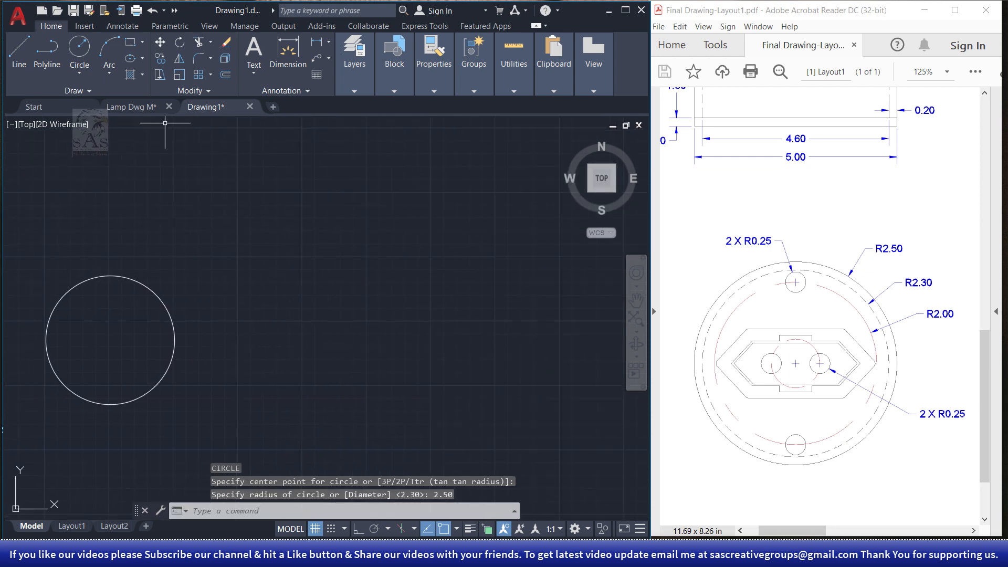
click(132, 107)
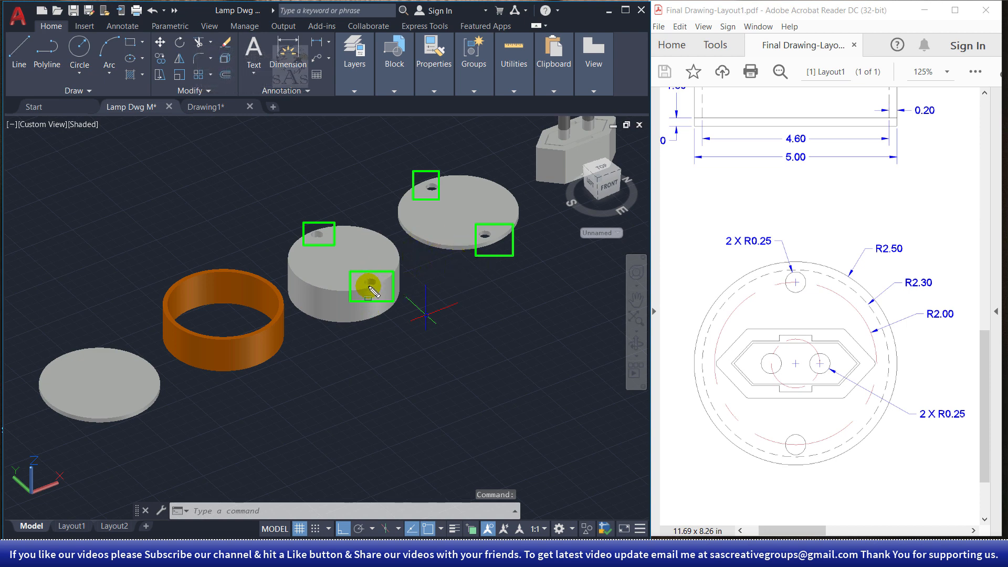
key(Escape)
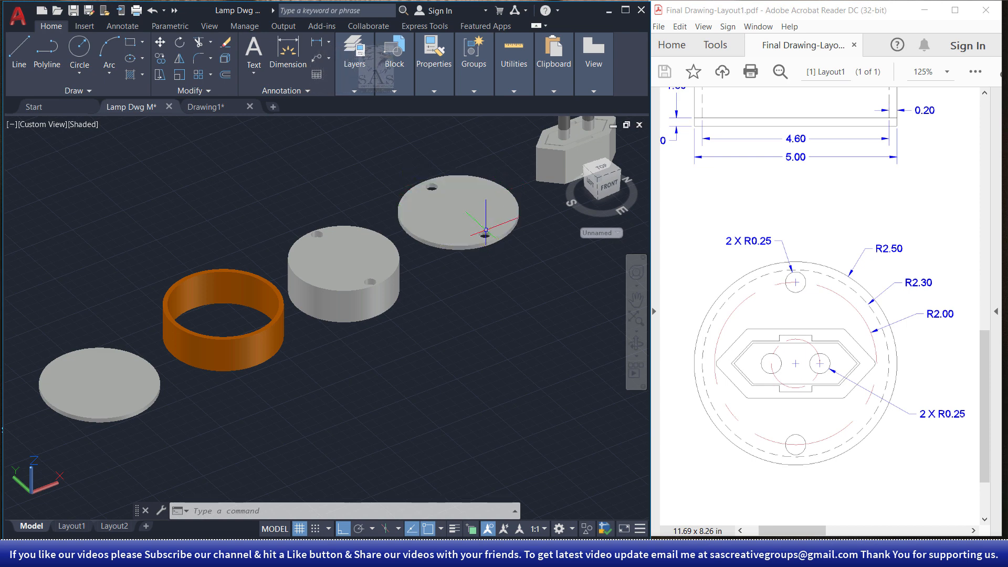
click(206, 106)
middle_drag(438, 345, 408, 324)
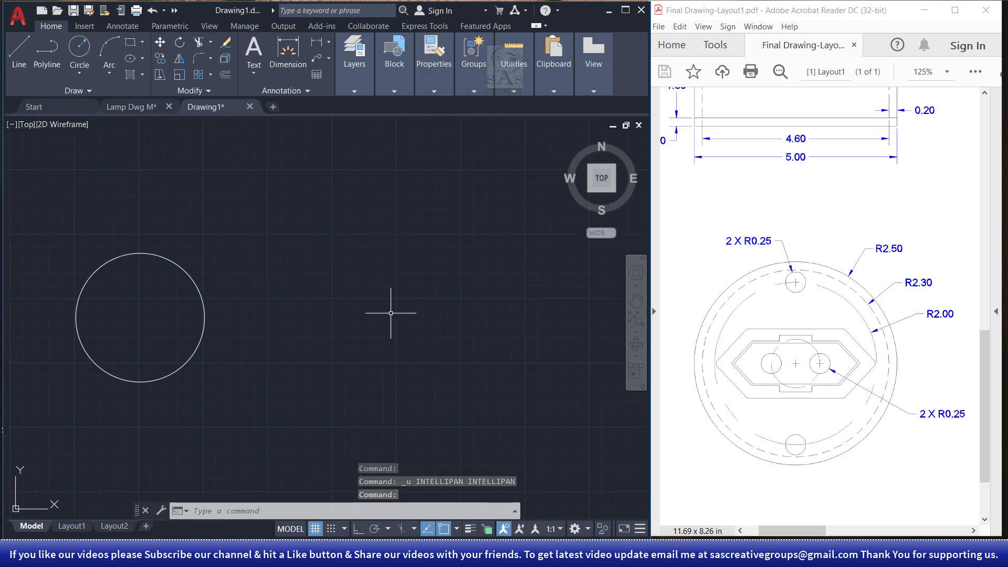
text(c)
key(Return)
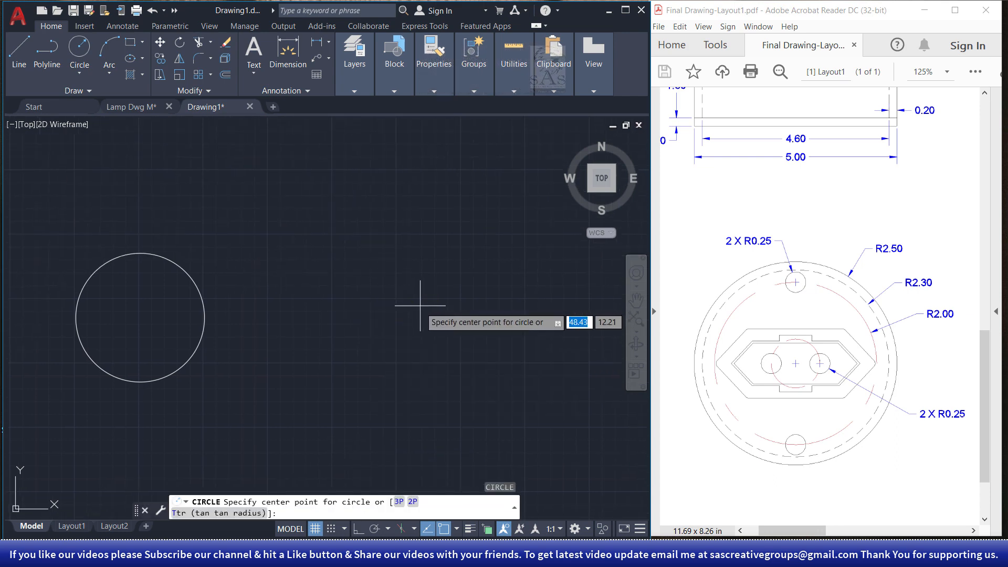
mouse_move(140, 317)
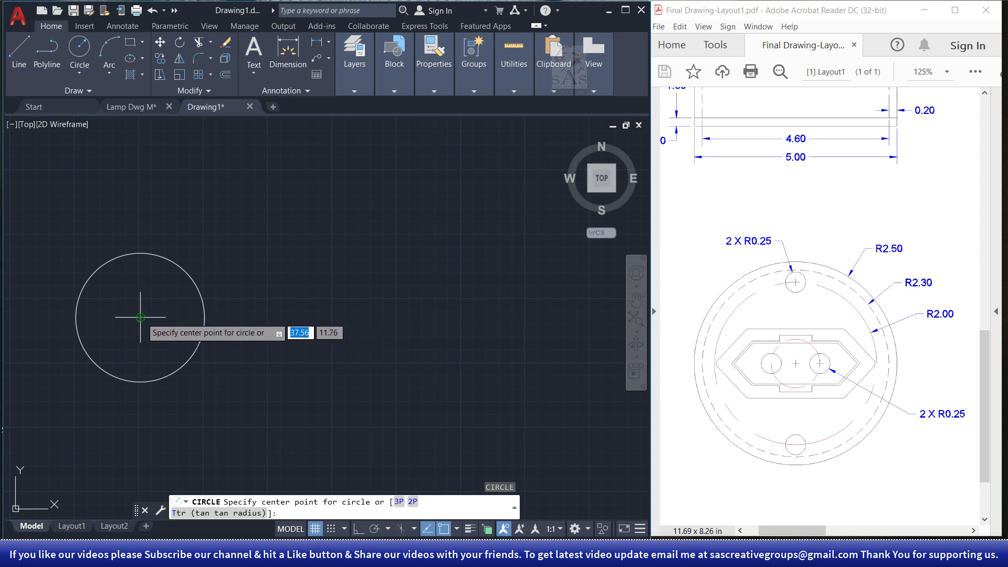
click(426, 317)
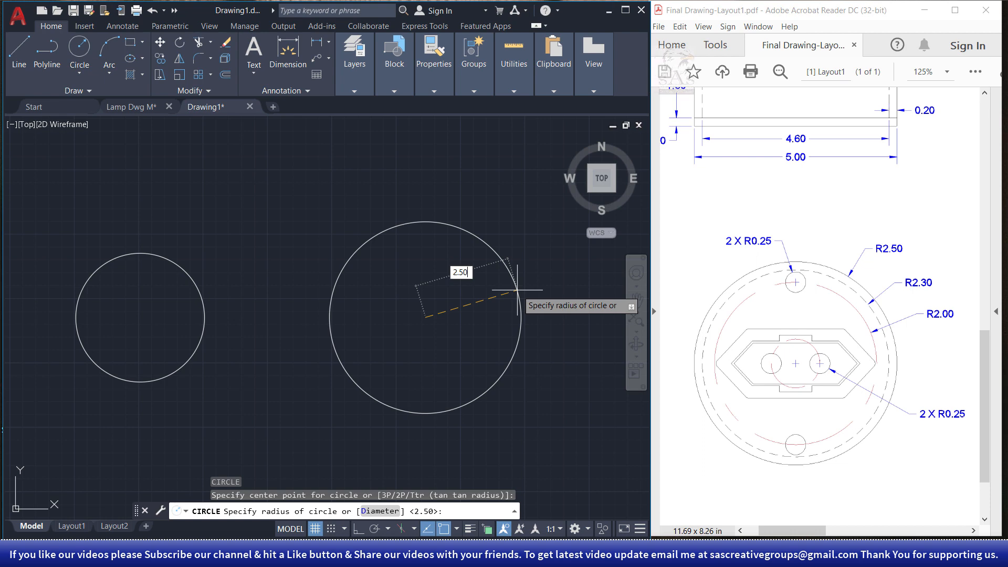
text(2.50)
key(Return)
Draw a guide circle of radius 2 concentric with the top disc's circle, following the hole layout in the PDF.
text(c)
key(Return)
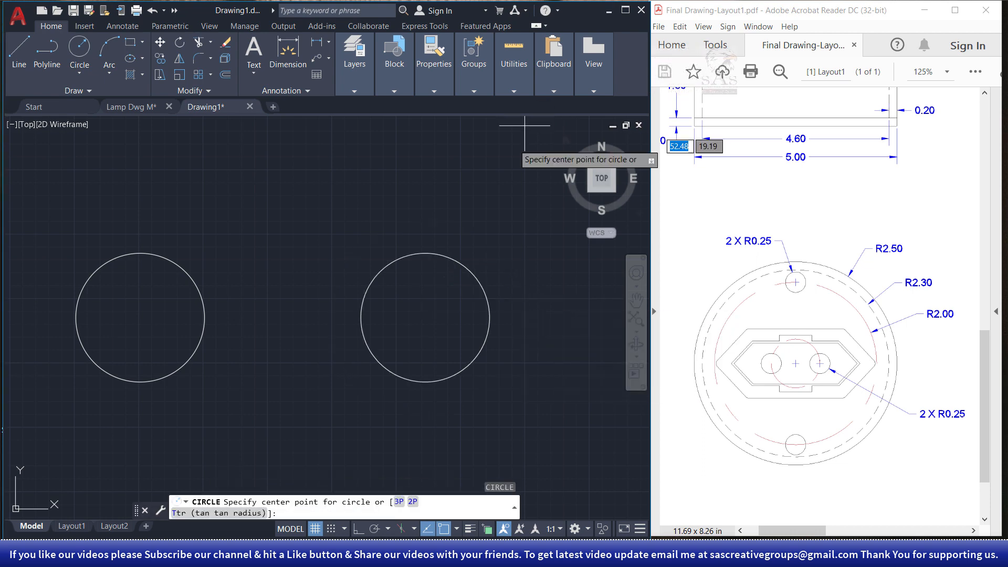
click(426, 318)
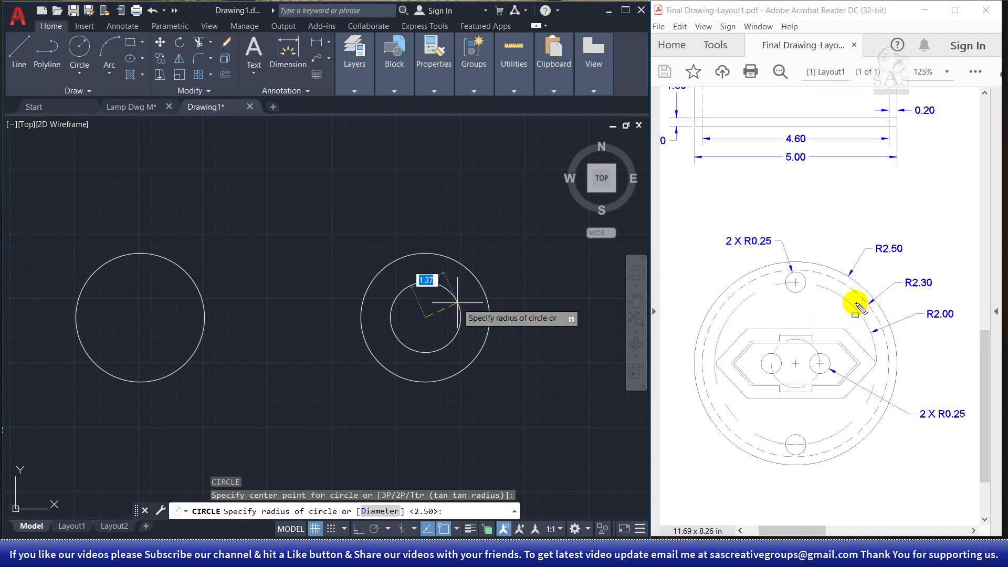
drag(923, 305, 971, 335)
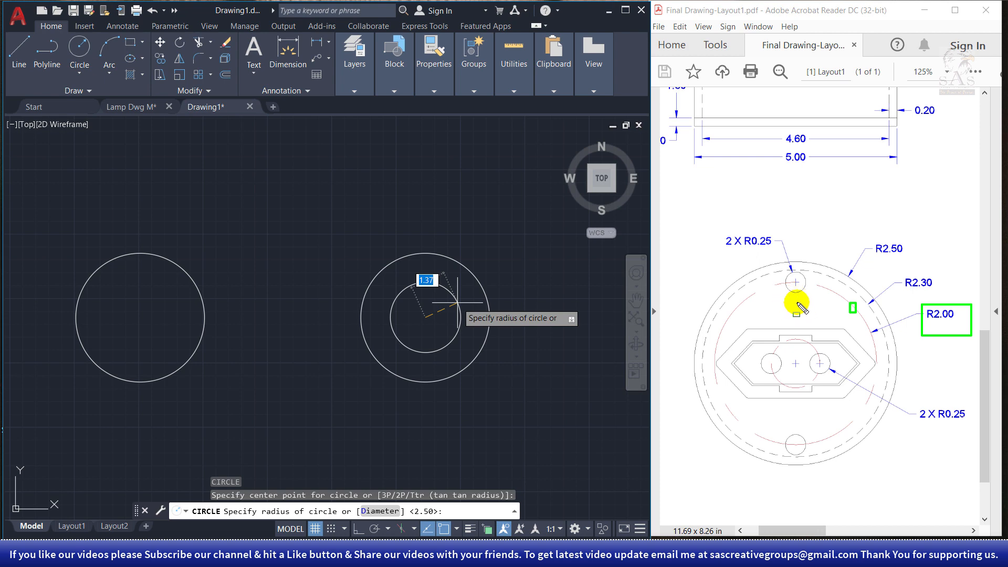
drag(778, 267, 806, 288)
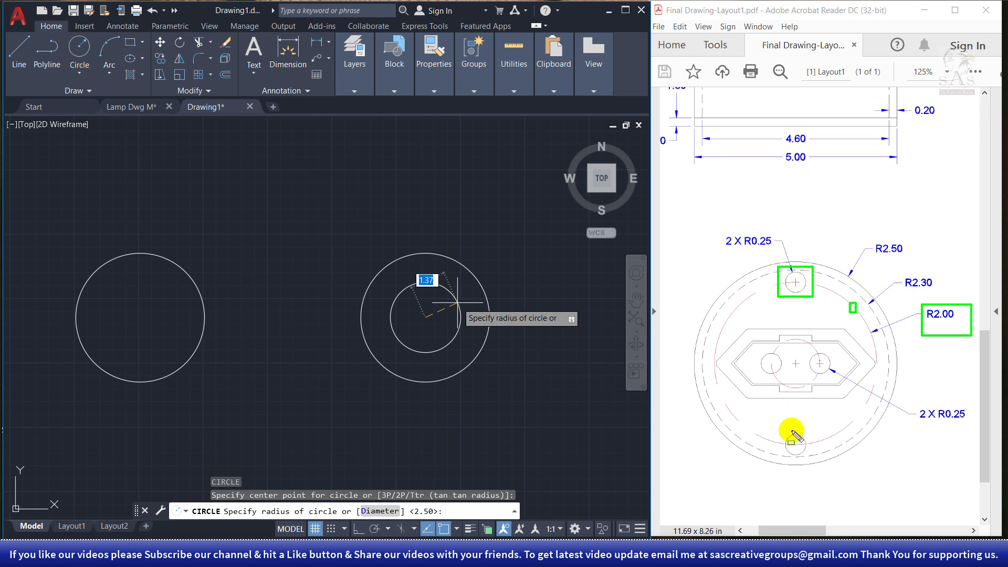
drag(786, 422, 807, 463)
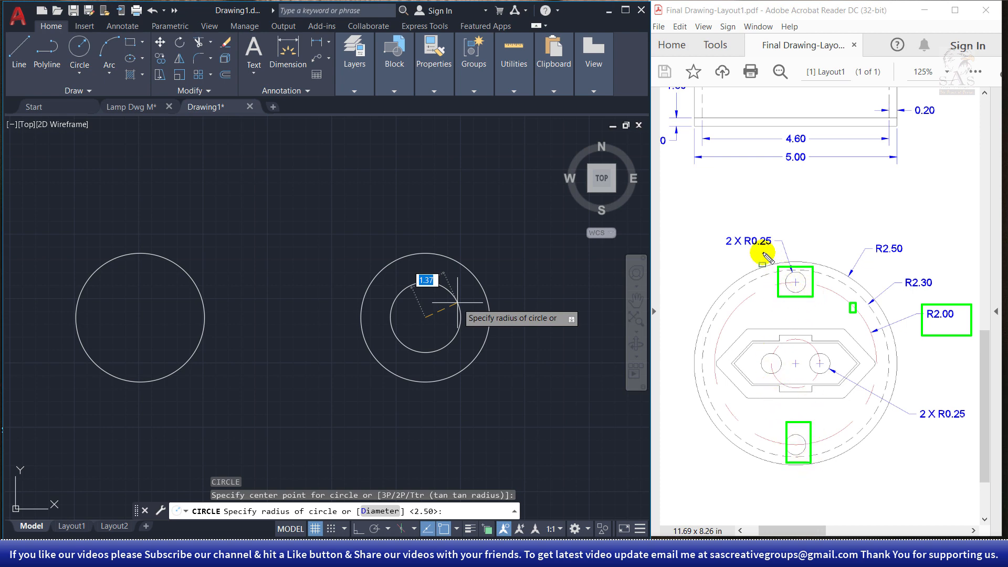
drag(717, 234, 764, 258)
key(Escape)
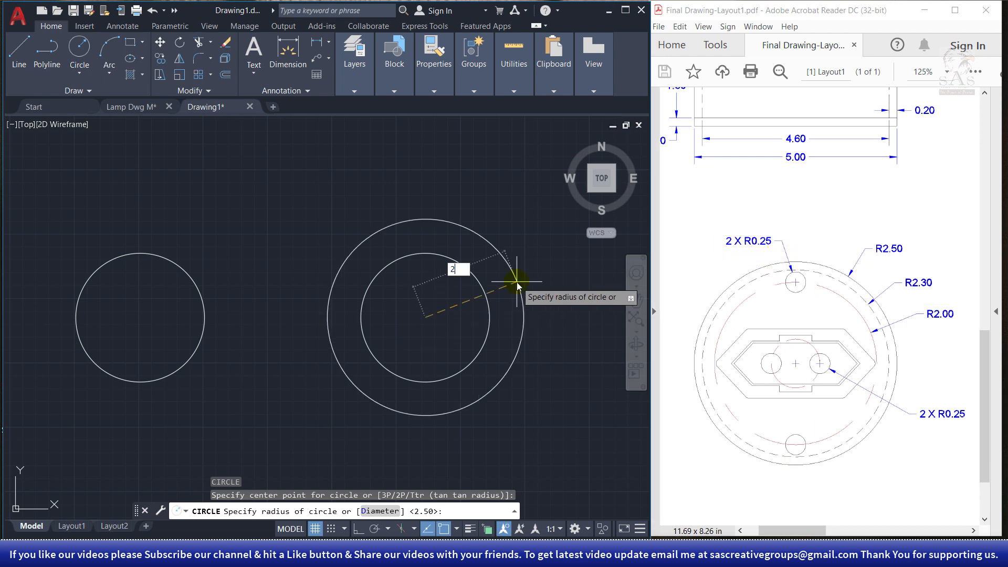
text(2)
key(Return)
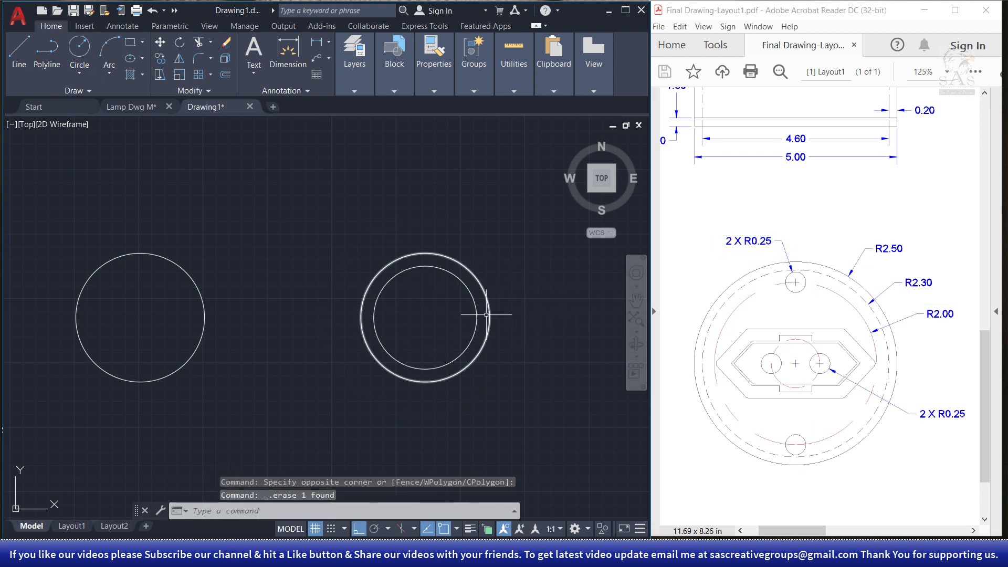
Check that Quadrant object snap is enabled, and draw a circle of radius 0.25 centred on the guide circle's upper quadrant.
drag(778, 267, 818, 297)
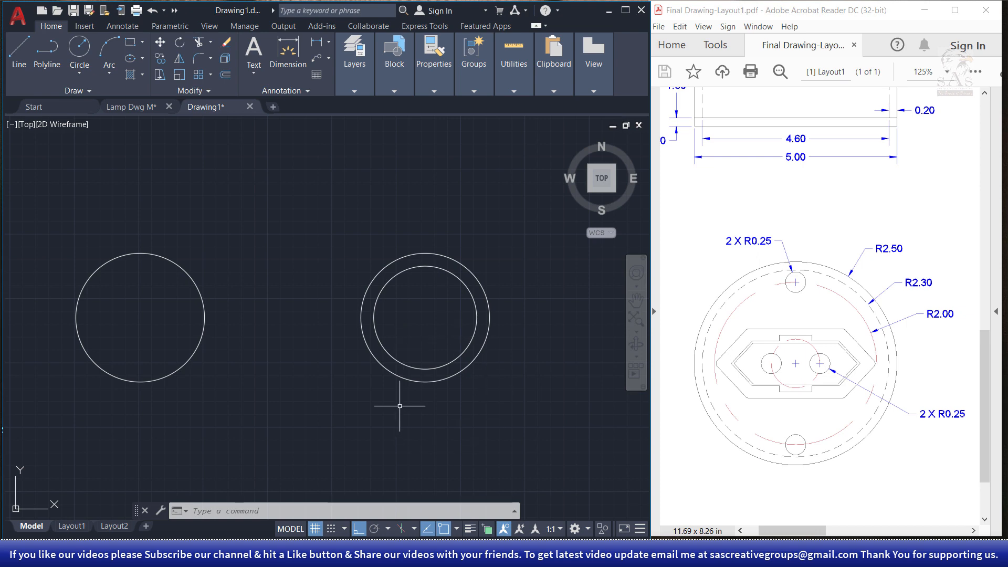
click(456, 530)
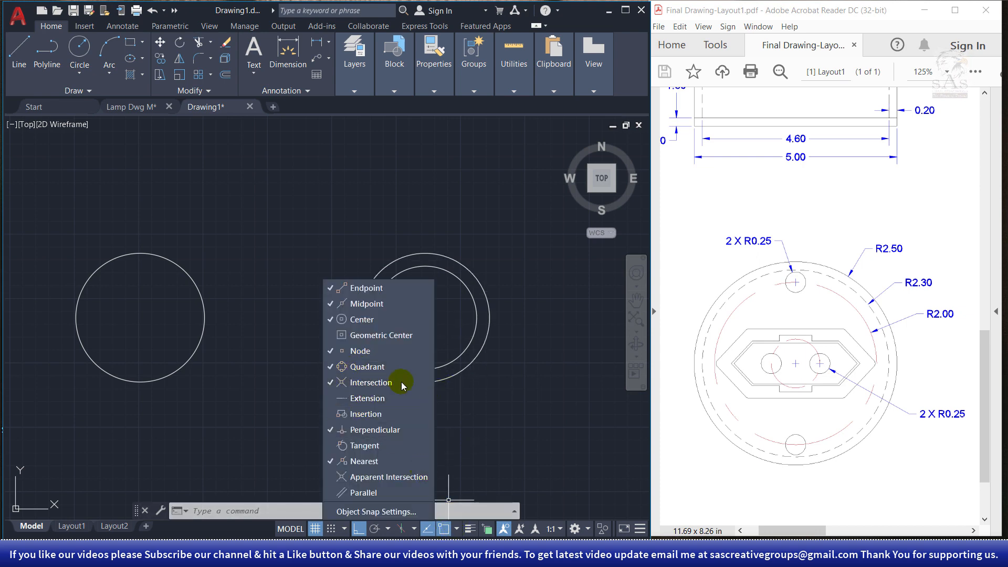
click(457, 531)
key(Escape)
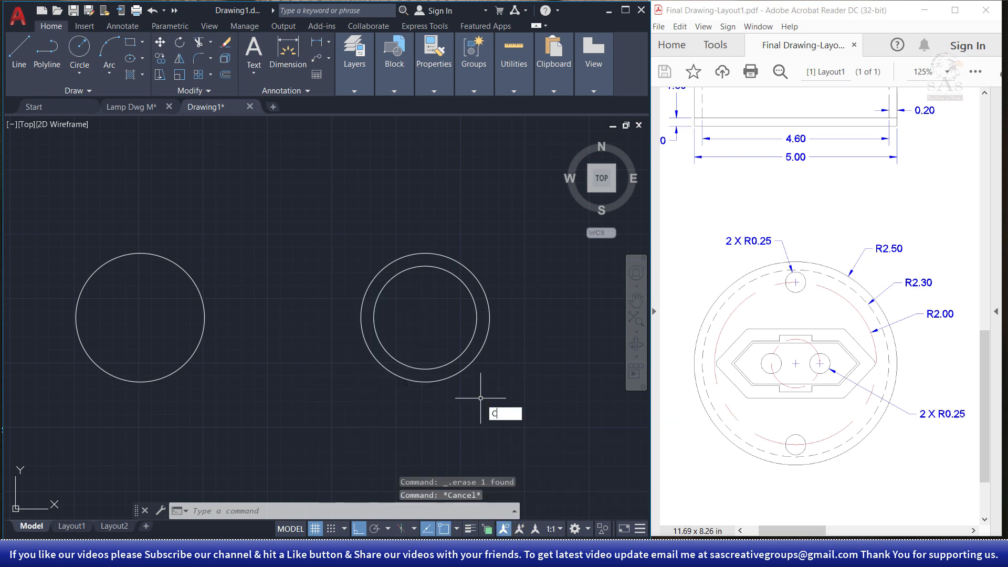
text(C)
key(Return)
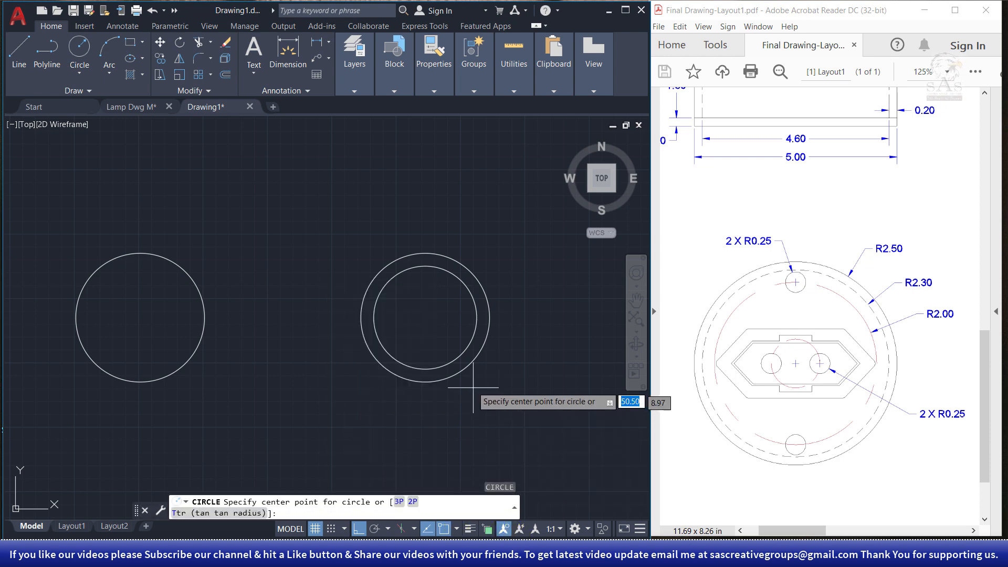
click(425, 266)
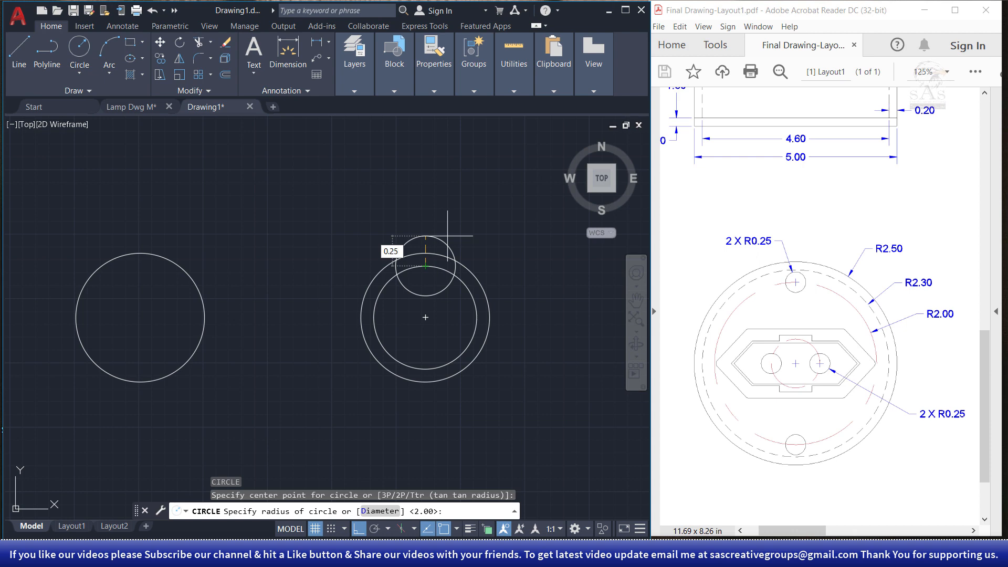
key(Return)
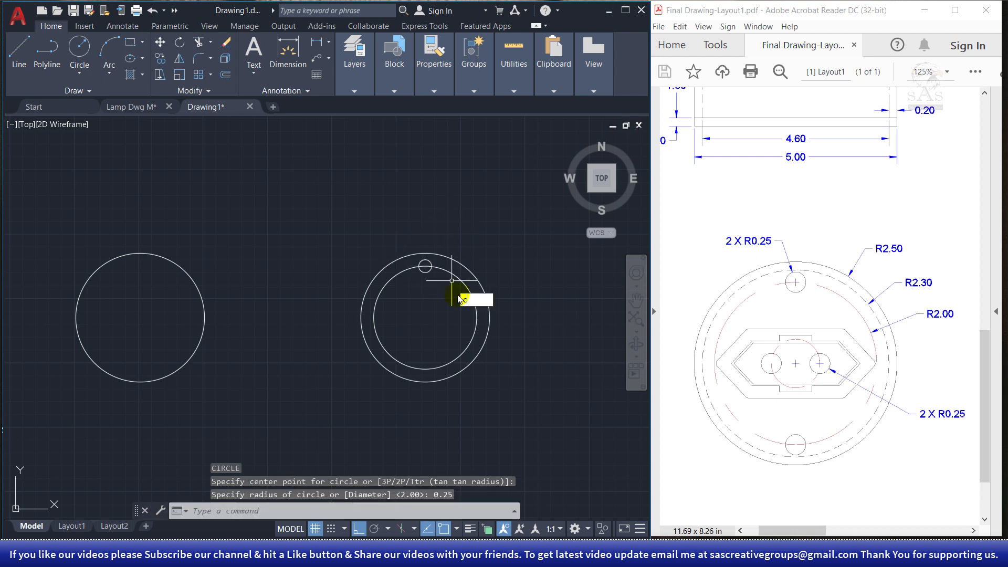
Draw the second hole circle with radius 0.25, centred on the guide circle's lower quadrant.
text(c)
key(Return)
click(426, 369)
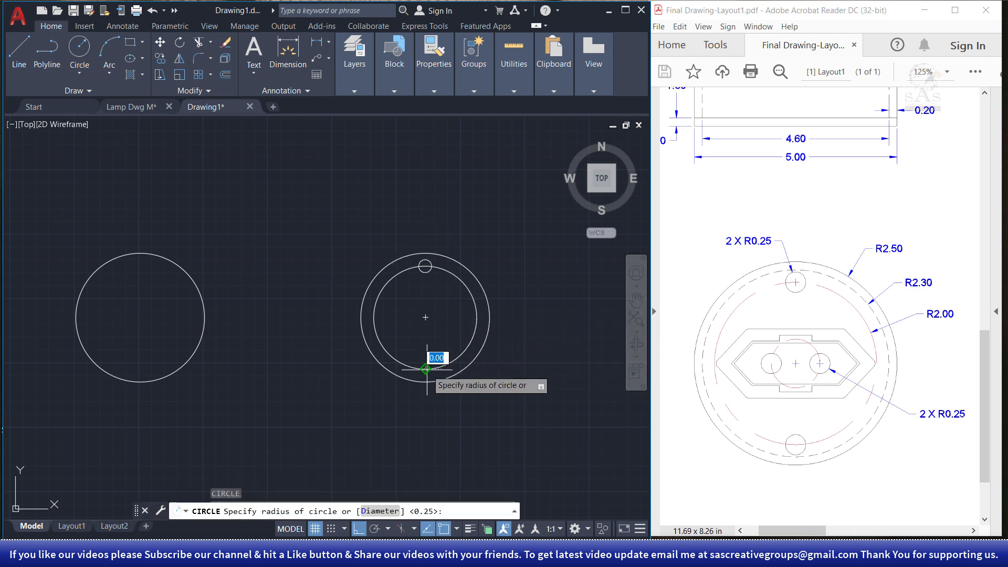
text(0.)
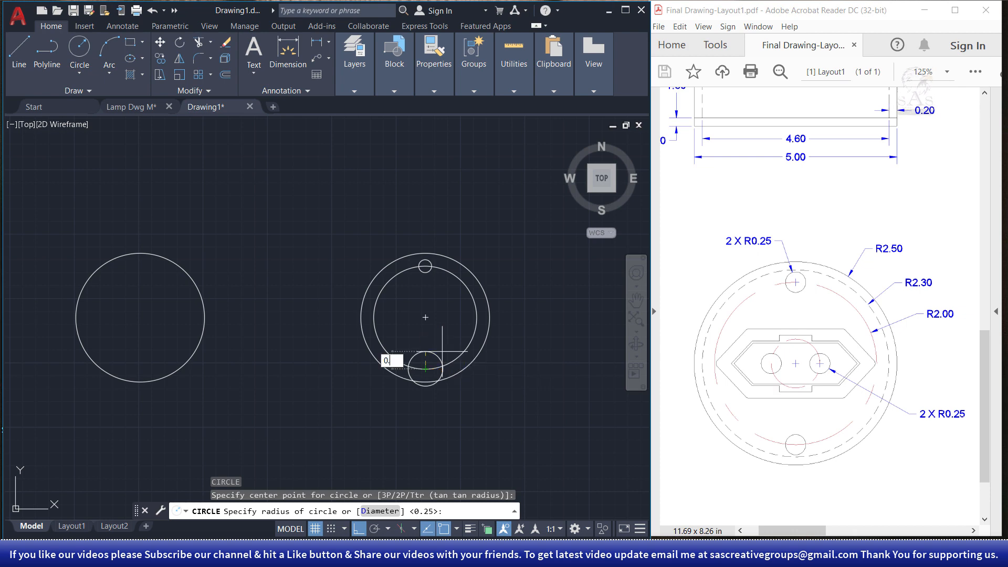
key(Return)
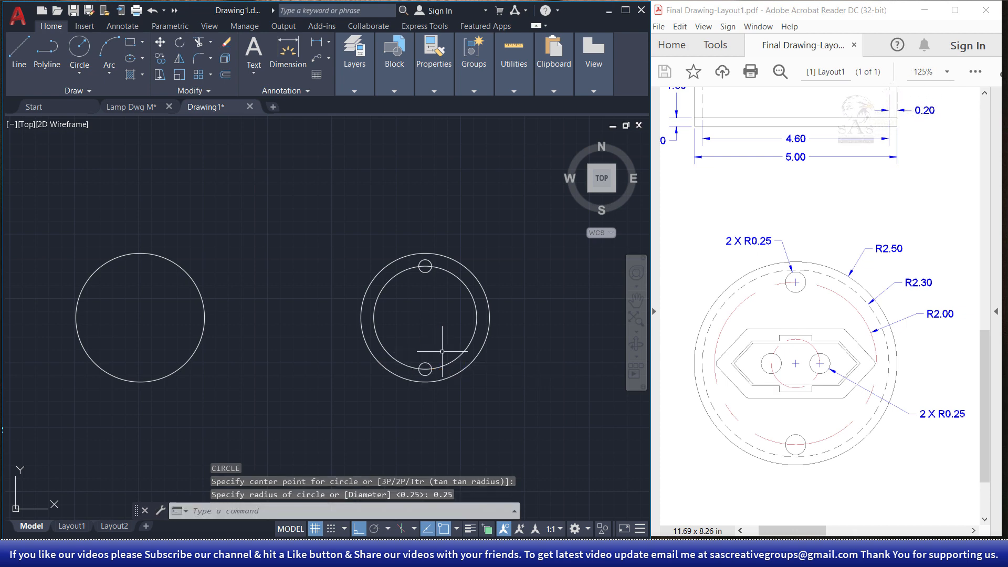
Erase the radius 2 guide circle, leaving the outer circle and the two hole circles of the top disc.
mouse_move(460, 316)
mouse_down()
mouse_move(462, 282)
mouse_move(460, 304)
mouse_up()
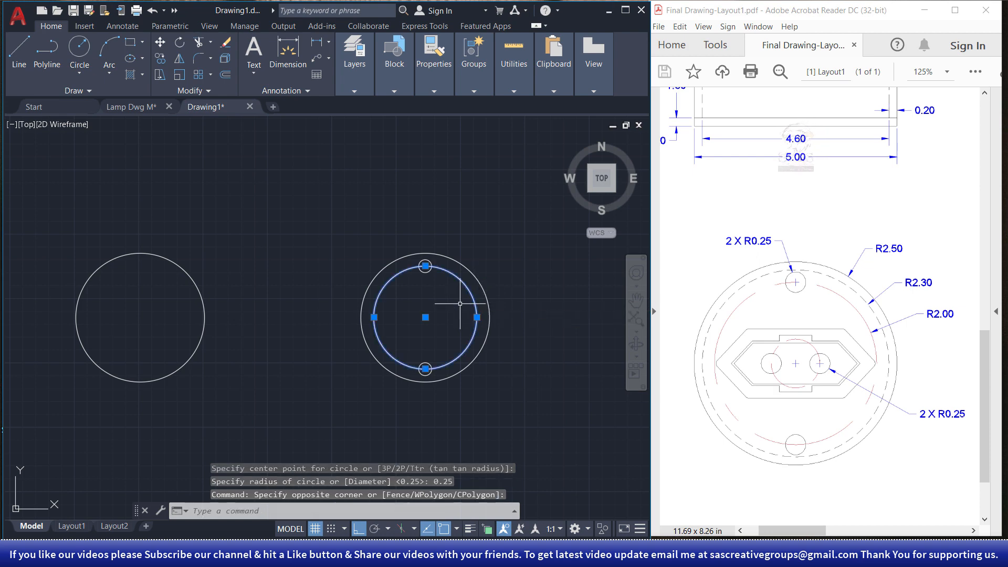
key(Delete)
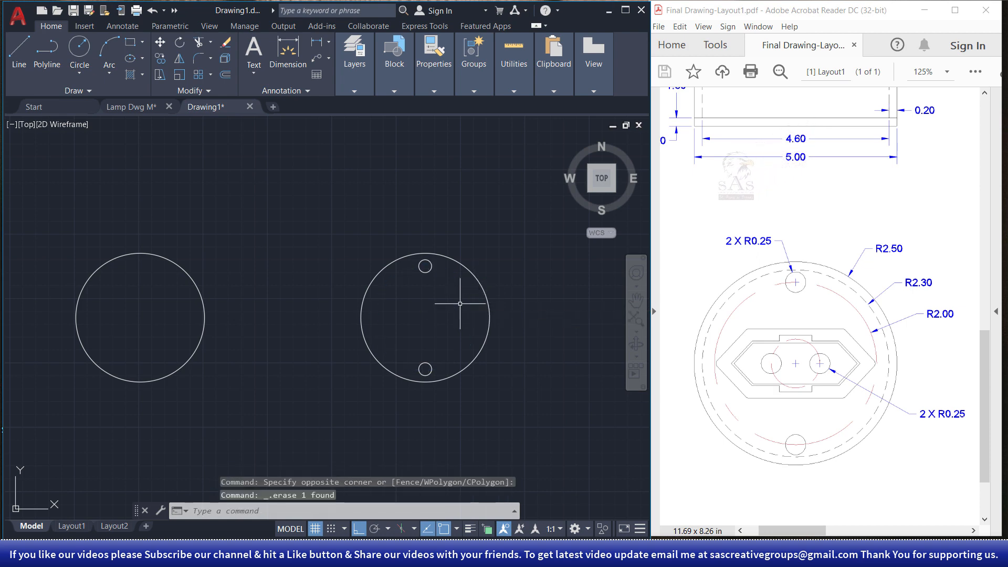
scroll(461, 314, down, 4)
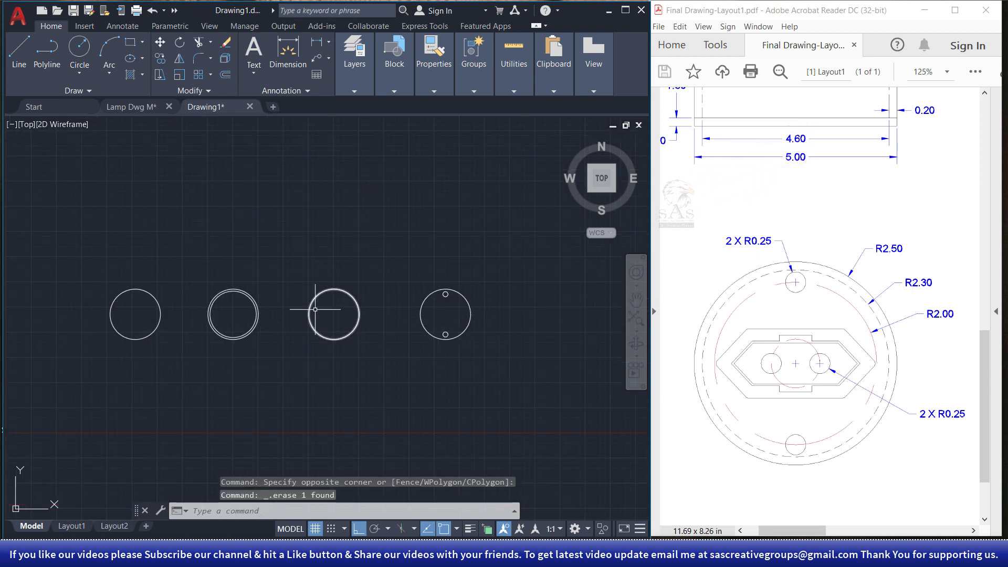
middle_drag(449, 302, 423, 328)
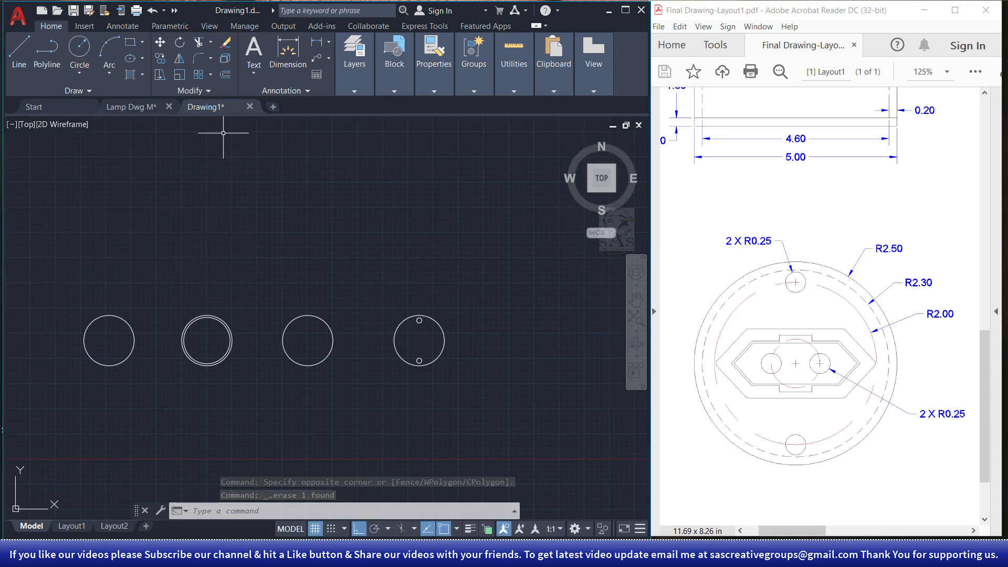
Examine the two-pin plug part in Lamp Dwg and its dimensioned outline in the PDF.
click(136, 108)
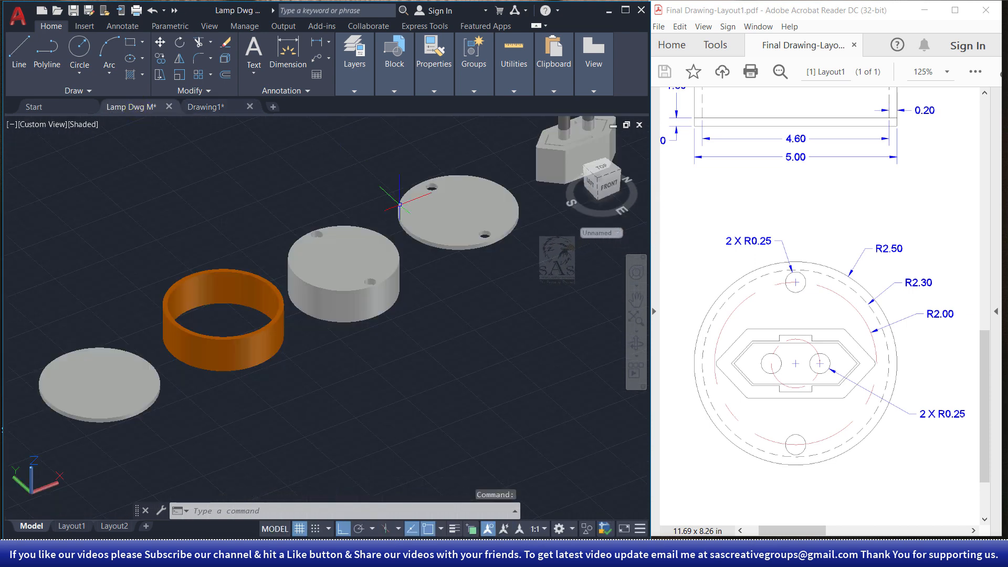
middle_drag(529, 273, 321, 408)
scroll(385, 266, up, 8)
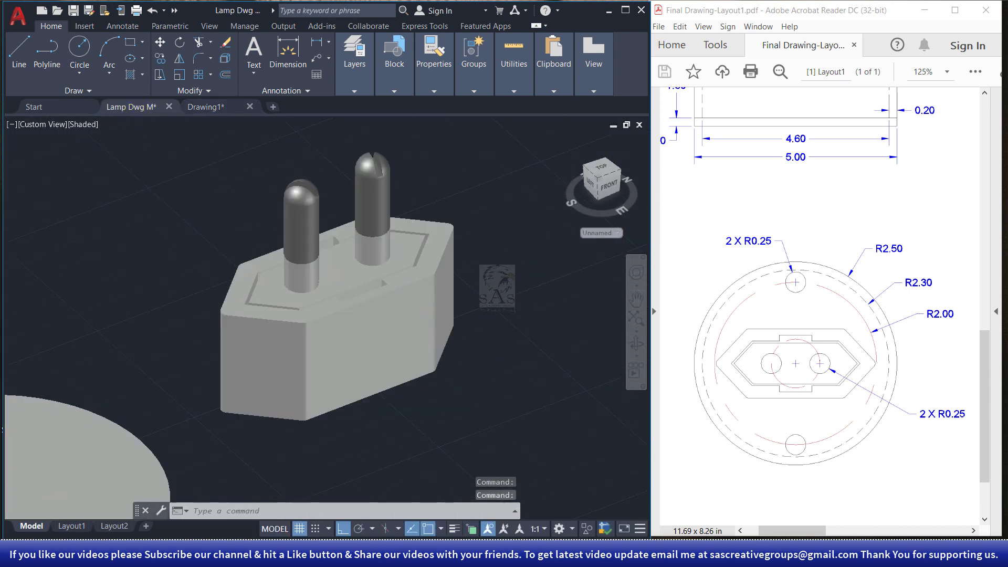
scroll(410, 310, down, 7)
scroll(426, 316, up, 2)
middle_drag(493, 322, 423, 333)
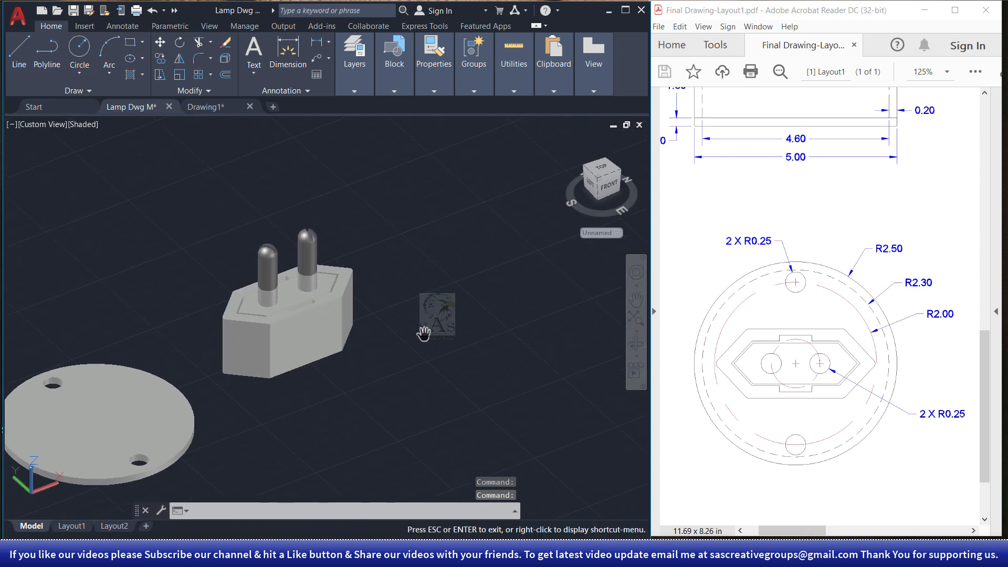
click(885, 330)
click(858, 436)
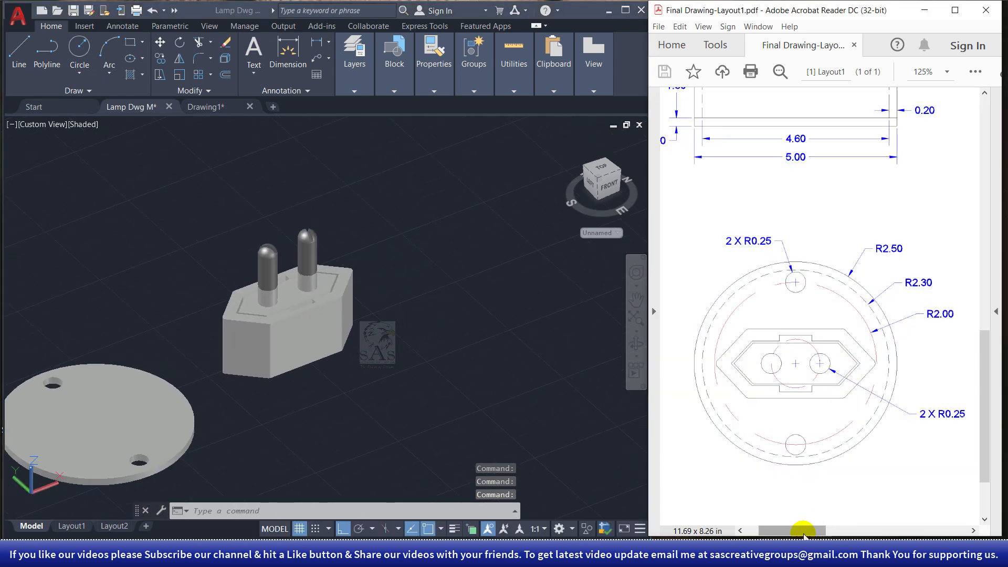
drag(794, 529, 887, 523)
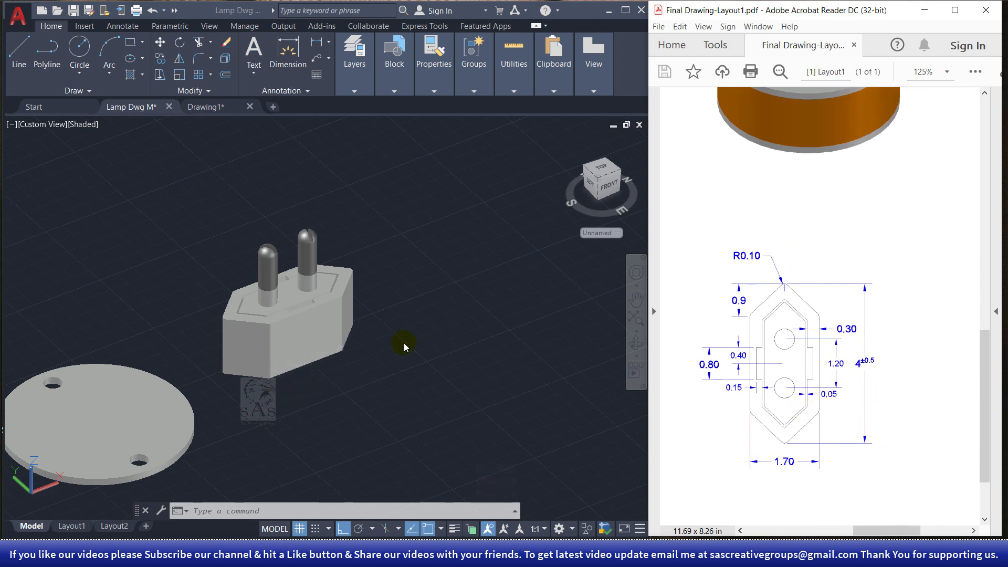
In the main drawing, draw a rectangle 1.7 wide and 4 high in the empty space beside the discs.
click(220, 107)
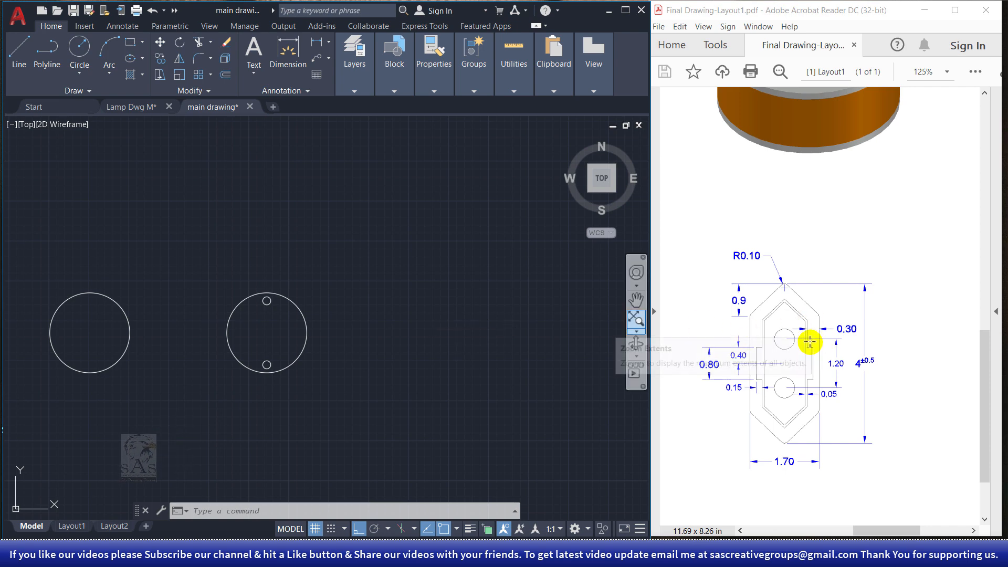
scroll(442, 336, up, 2)
middle_drag(442, 336, 287, 313)
middle_drag(369, 313, 370, 302)
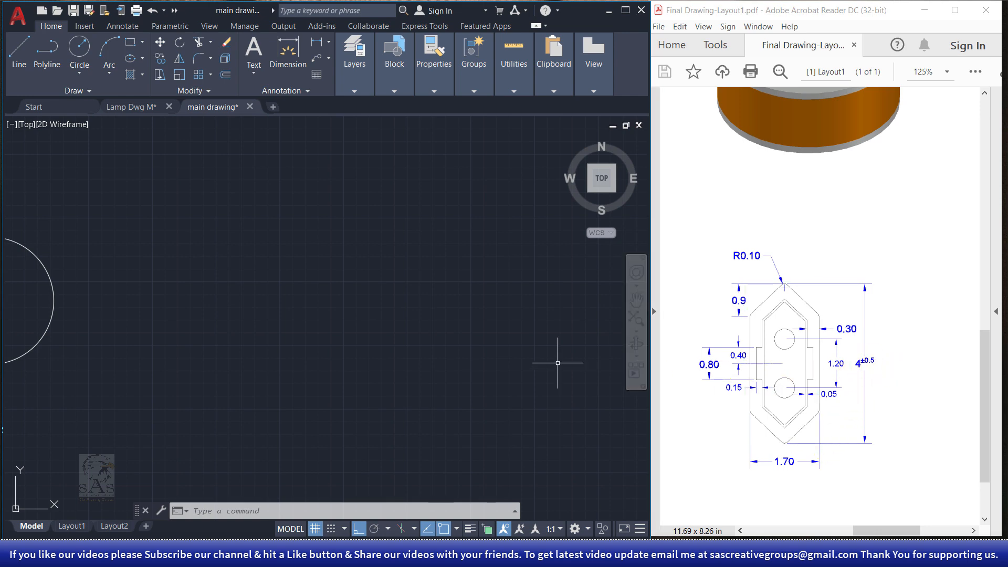
text(re)
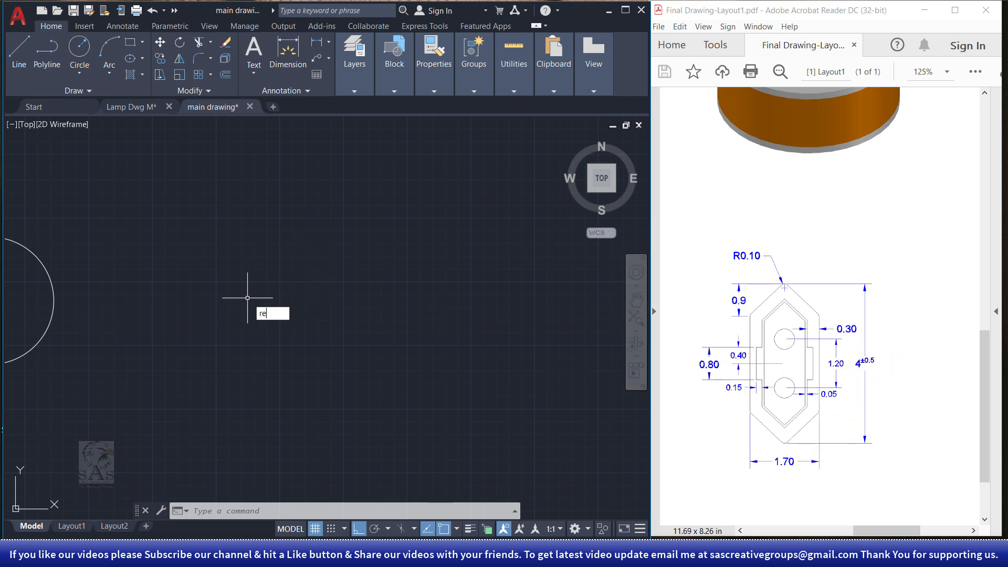
key(Return)
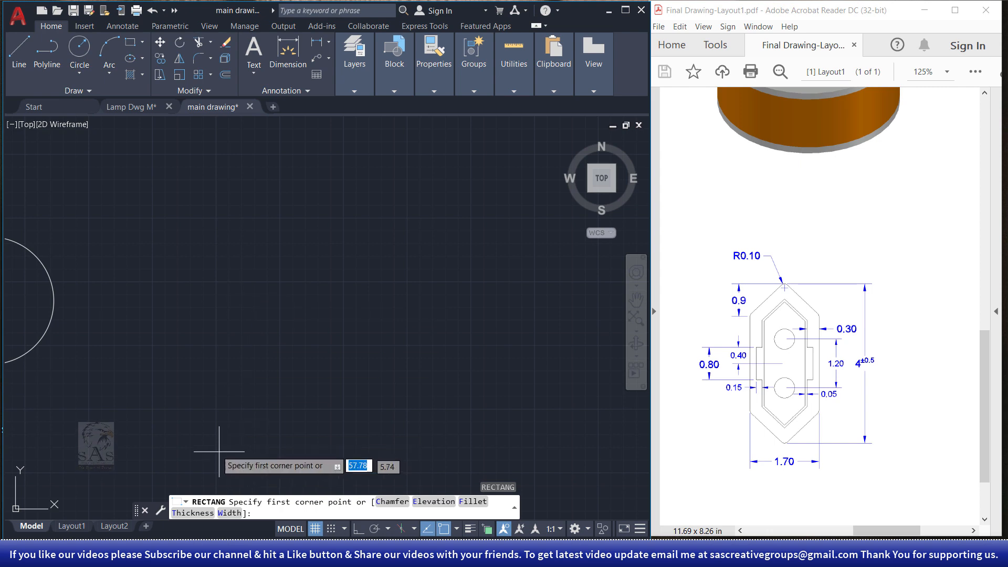
click(266, 392)
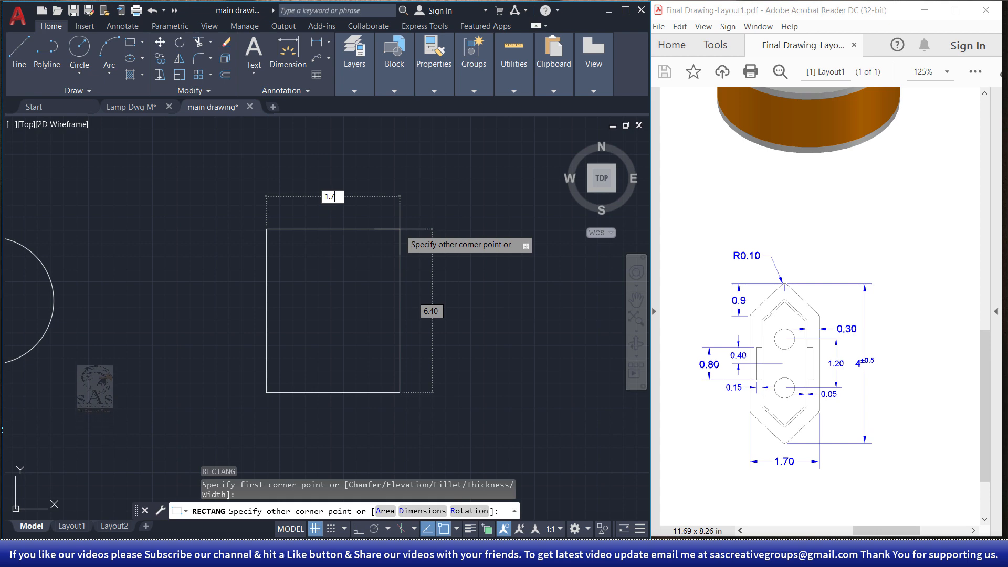
key(Tab)
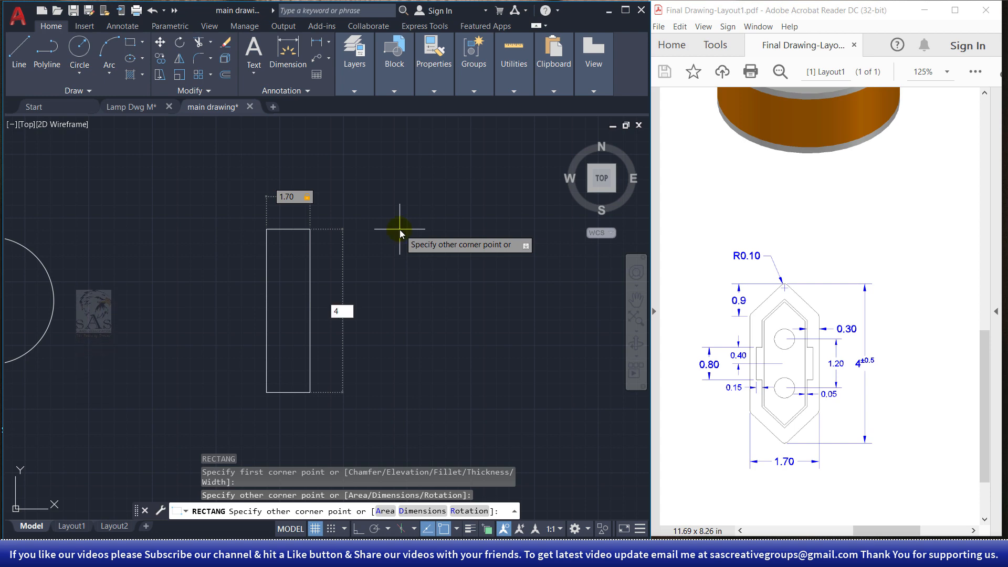
key(Return)
Explode the plug rectangle into separate lines.
scroll(299, 350, up, 4)
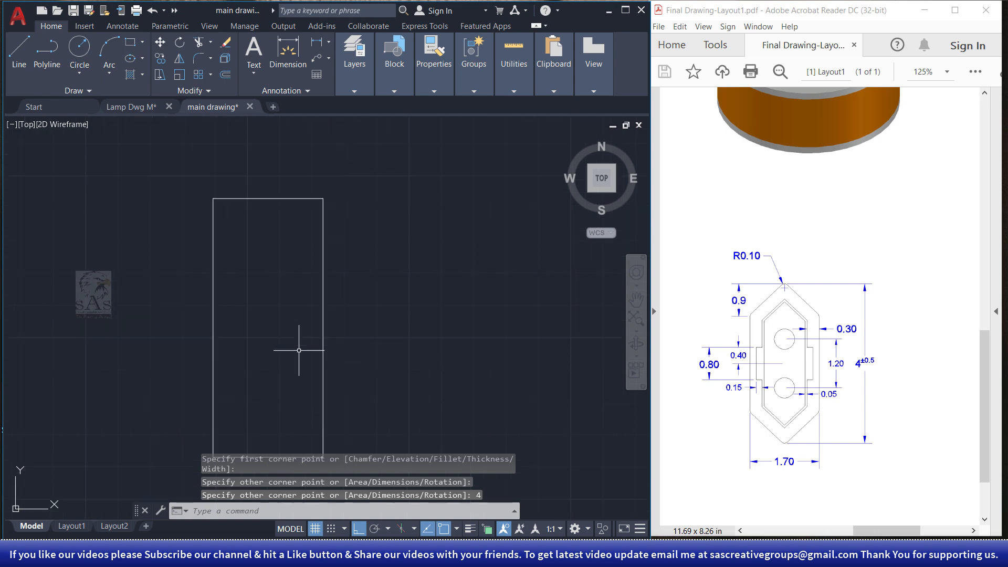
middle_drag(299, 362, 361, 310)
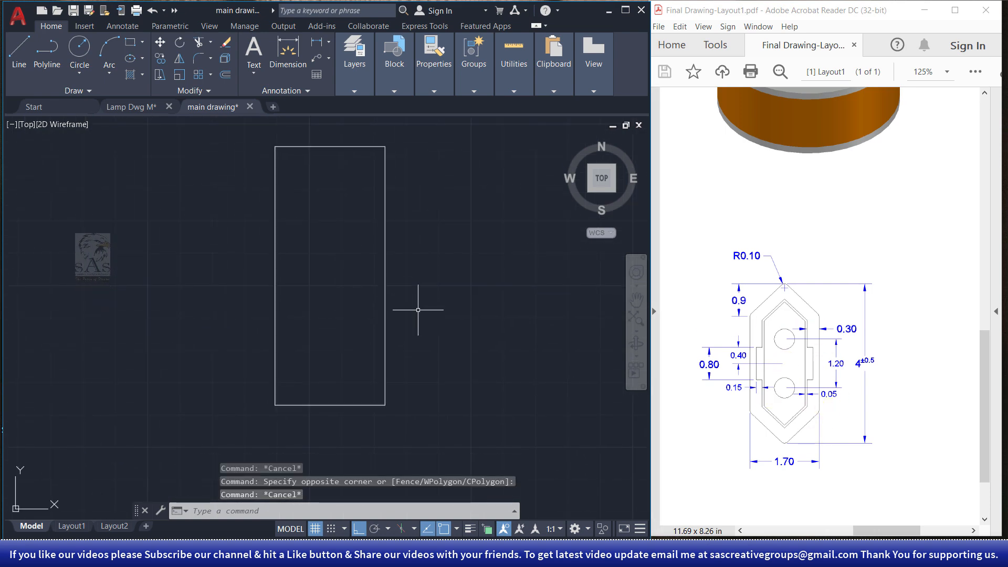
click(434, 303)
click(334, 317)
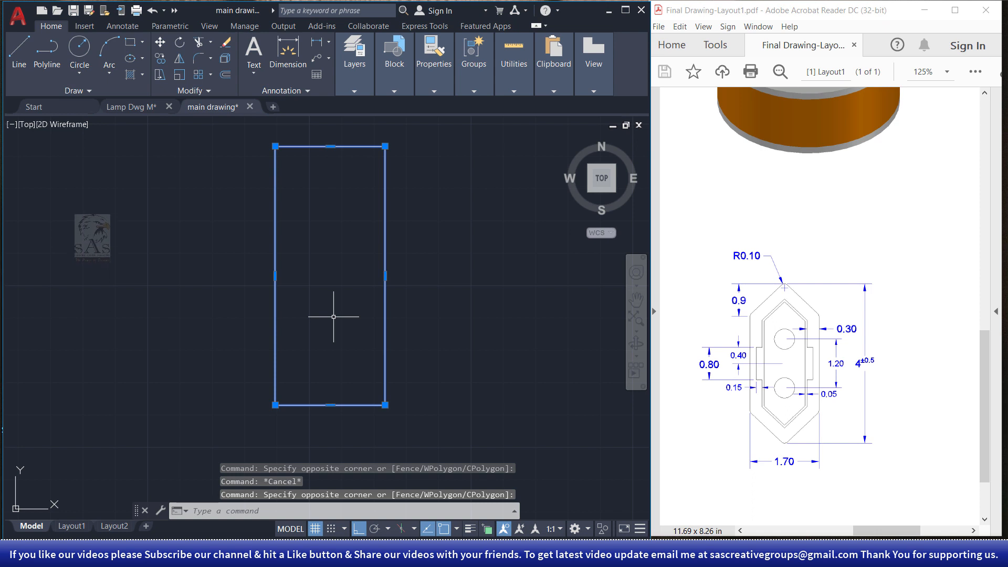
text(x)
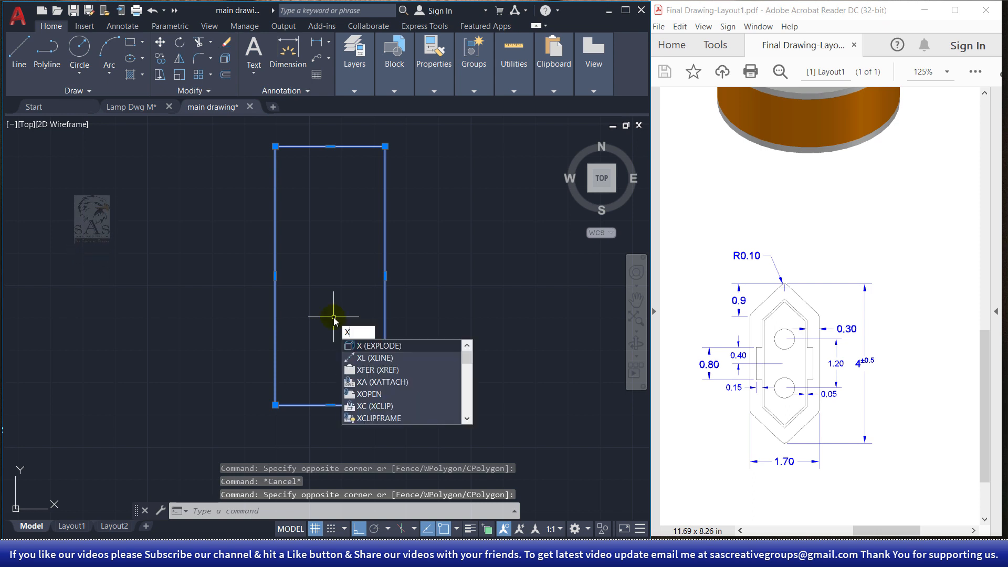
key(Return)
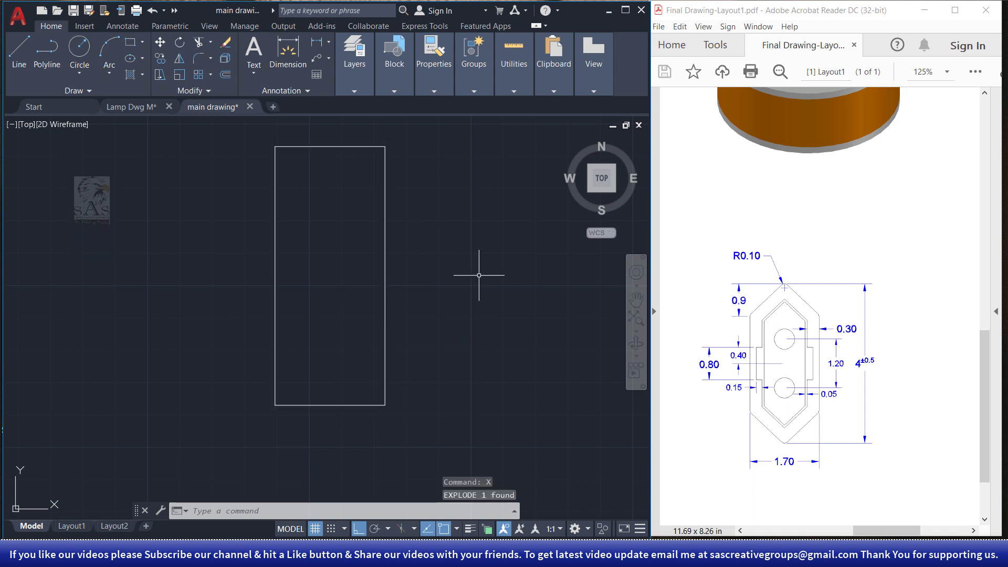
Offset the rectangle's upper and lower edges inward by 0.9, following the PDF dimension.
drag(720, 279, 758, 319)
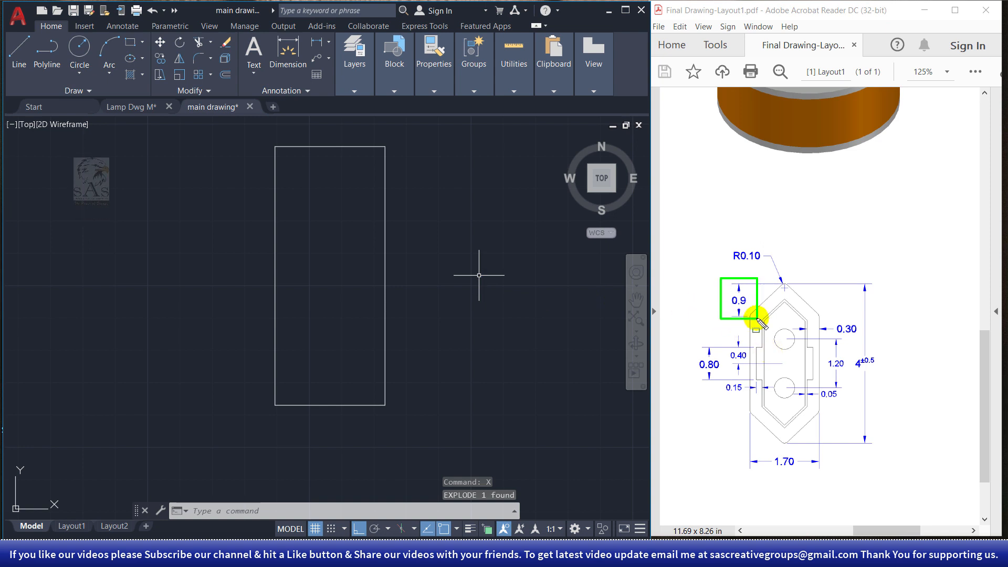
text(o)
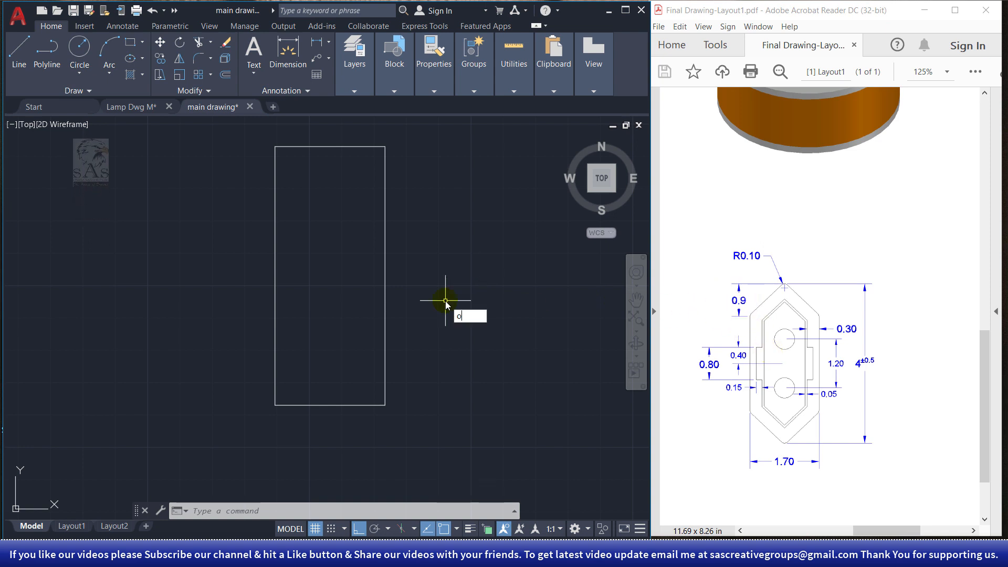
key(Return)
text(0.9)
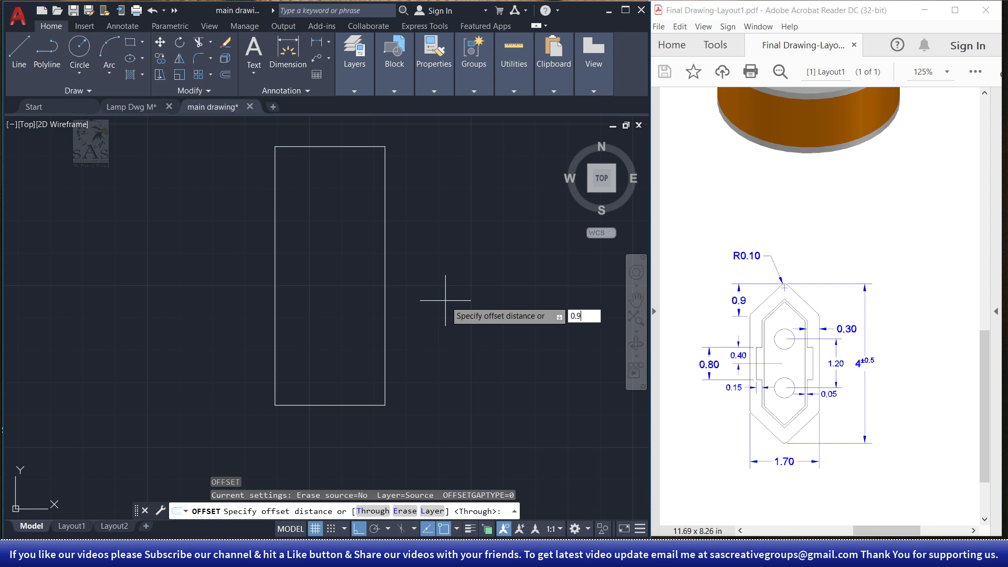
key(Return)
click(359, 147)
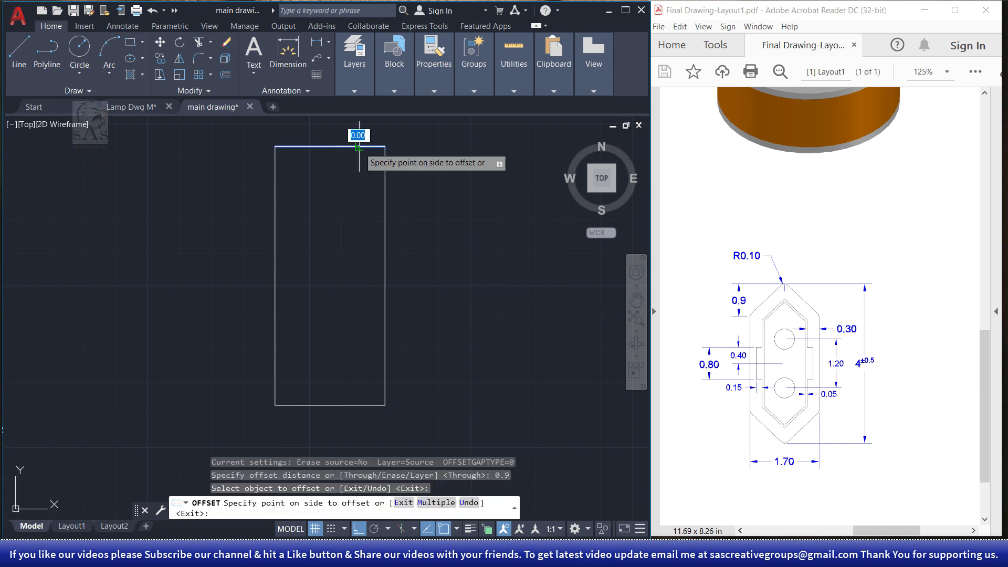
click(359, 189)
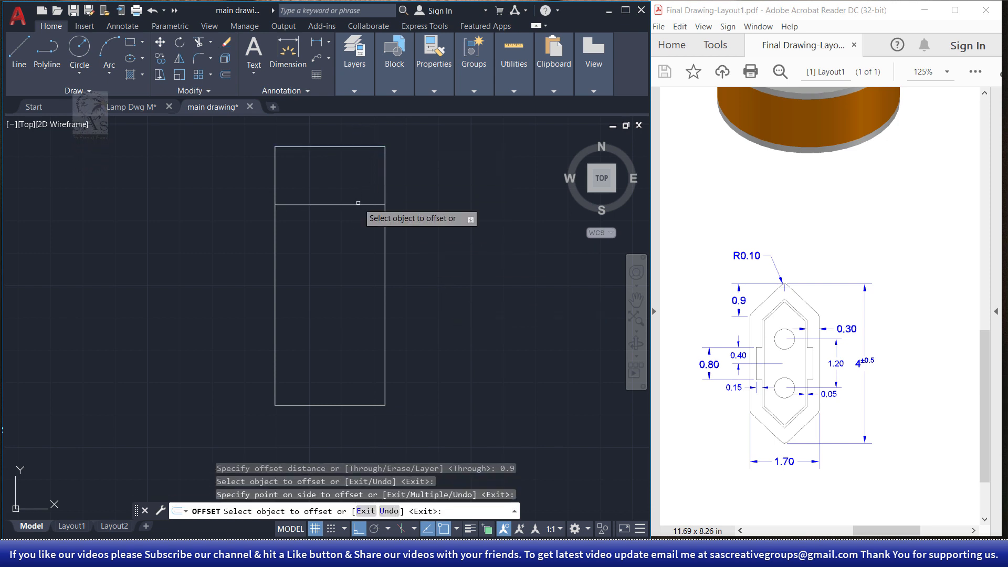
click(359, 405)
click(368, 339)
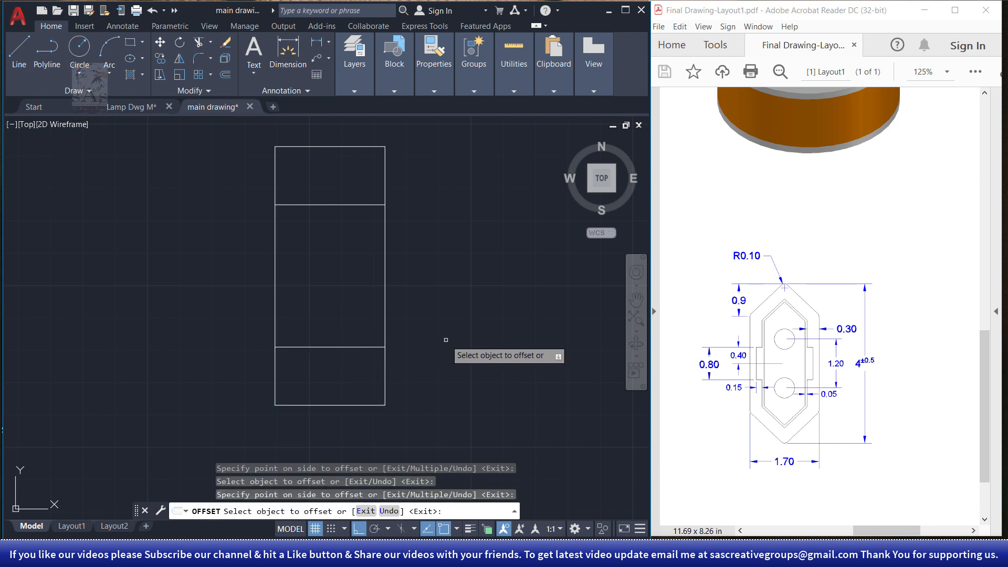
right_click(480, 268)
click(498, 275)
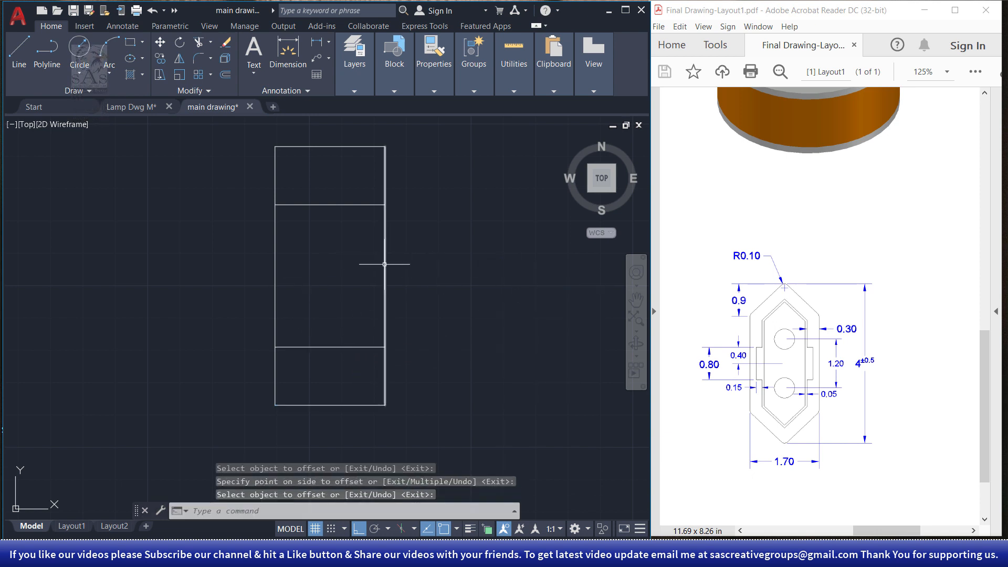
Draw two sloping lines joining the upper offset line's ends to the midpoint of the rectangle's upper edge.
text(l)
key(Return)
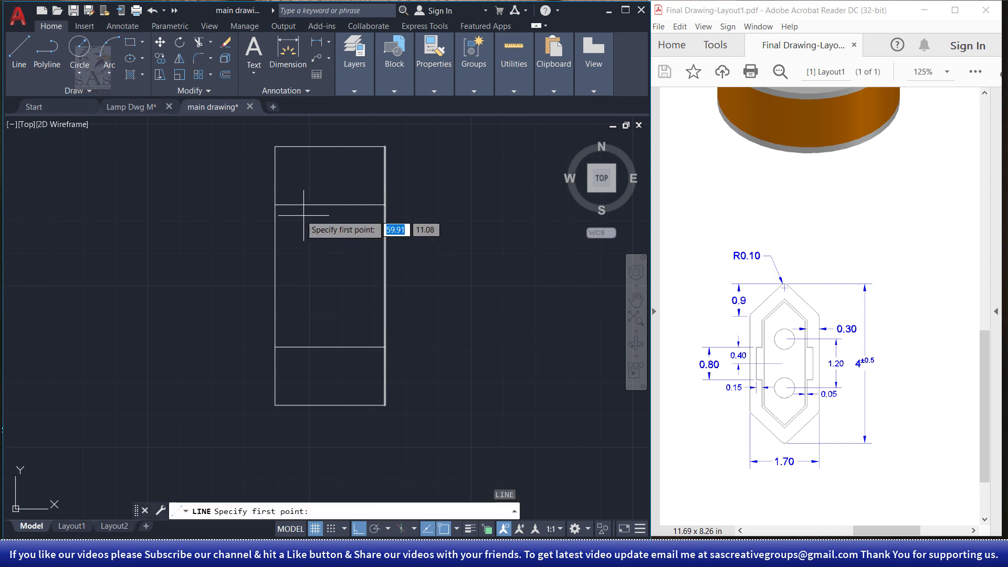
click(275, 205)
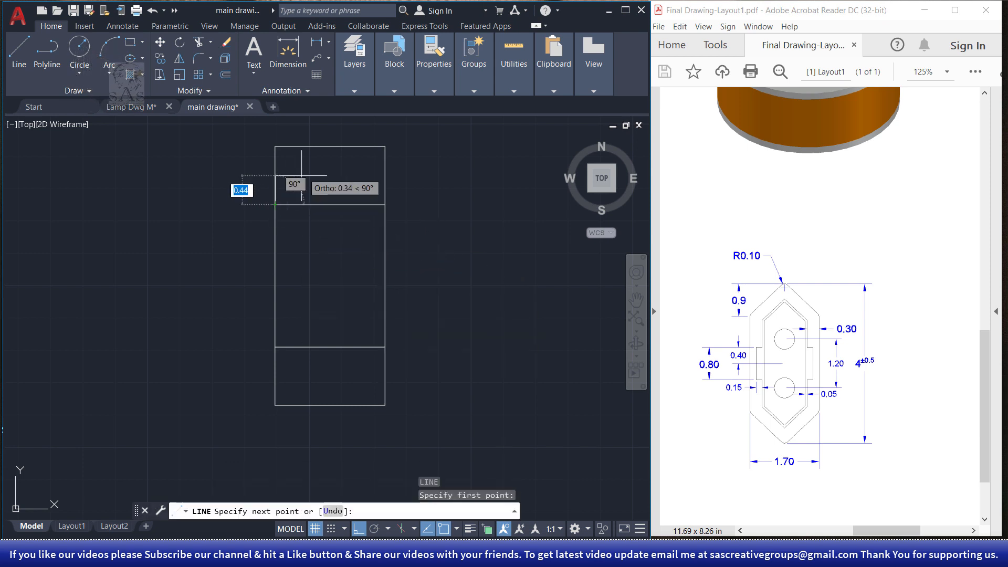
click(331, 146)
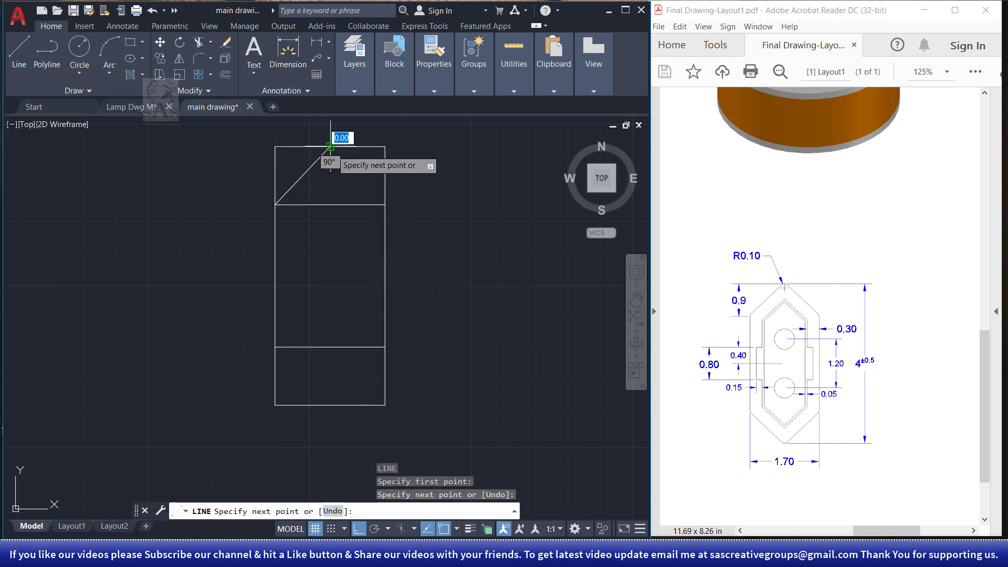
click(385, 204)
key(Escape)
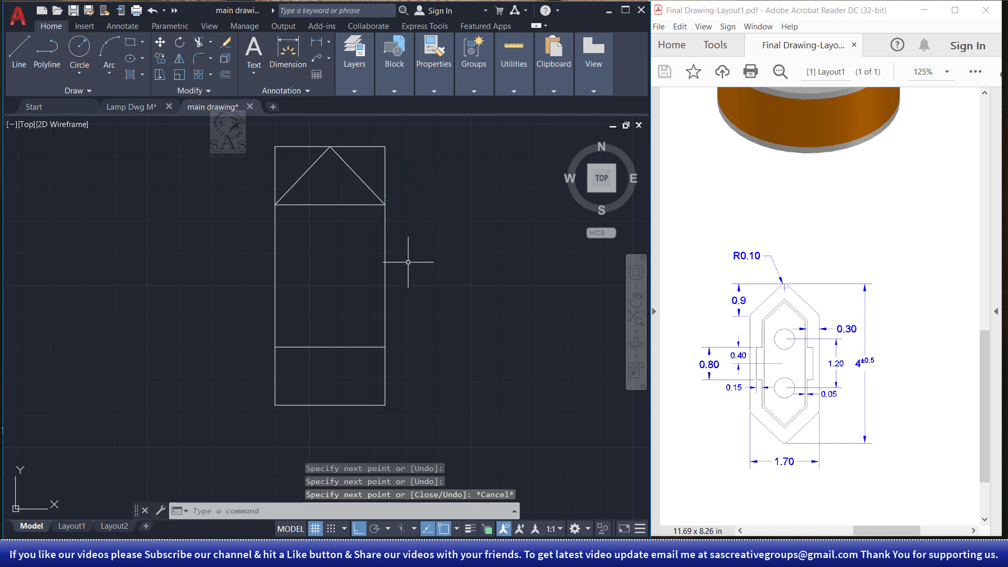
Draw two sloping lines joining the lower offset line's ends to the midpoint of the rectangle's lower edge.
key(Return)
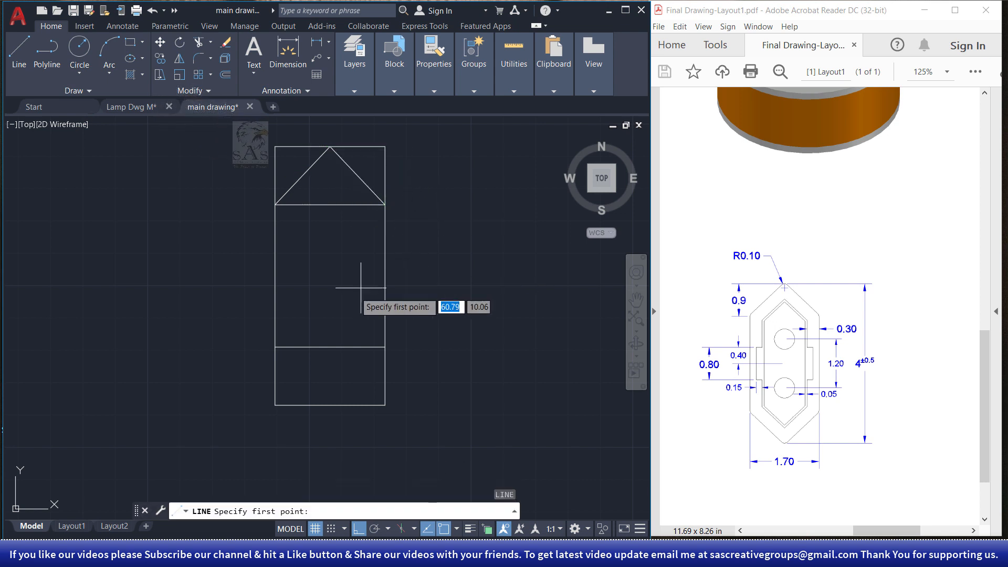
click(275, 347)
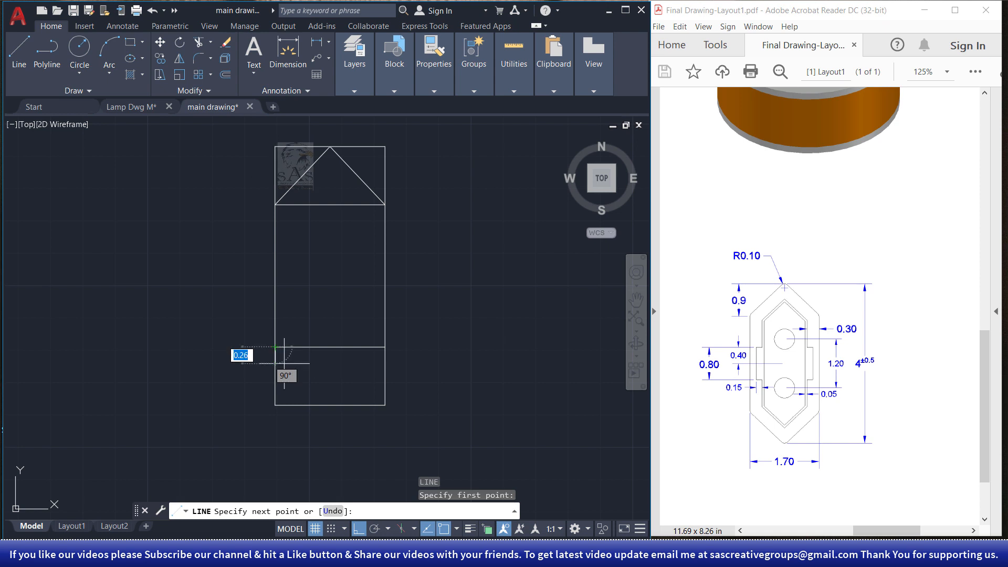
click(330, 405)
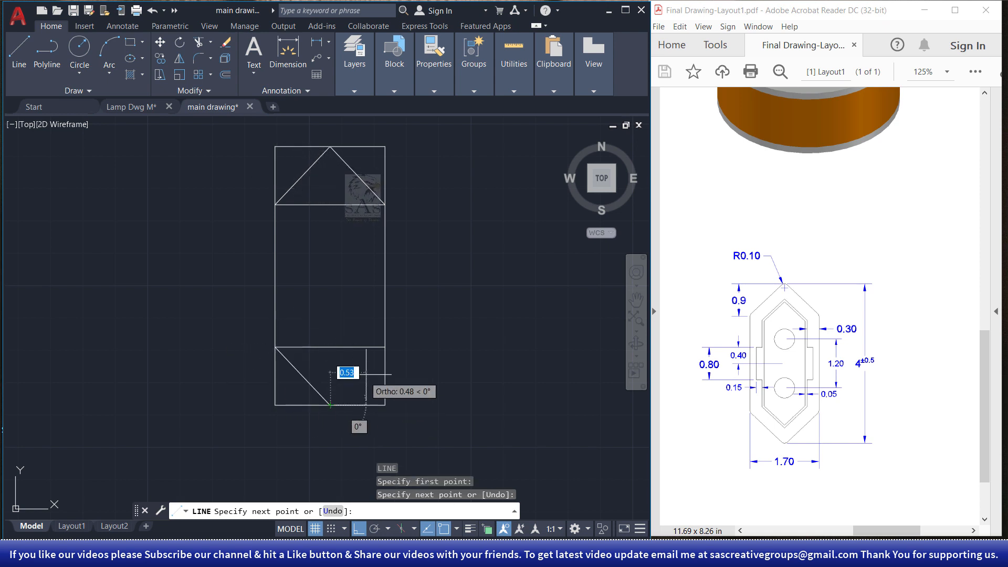
click(385, 347)
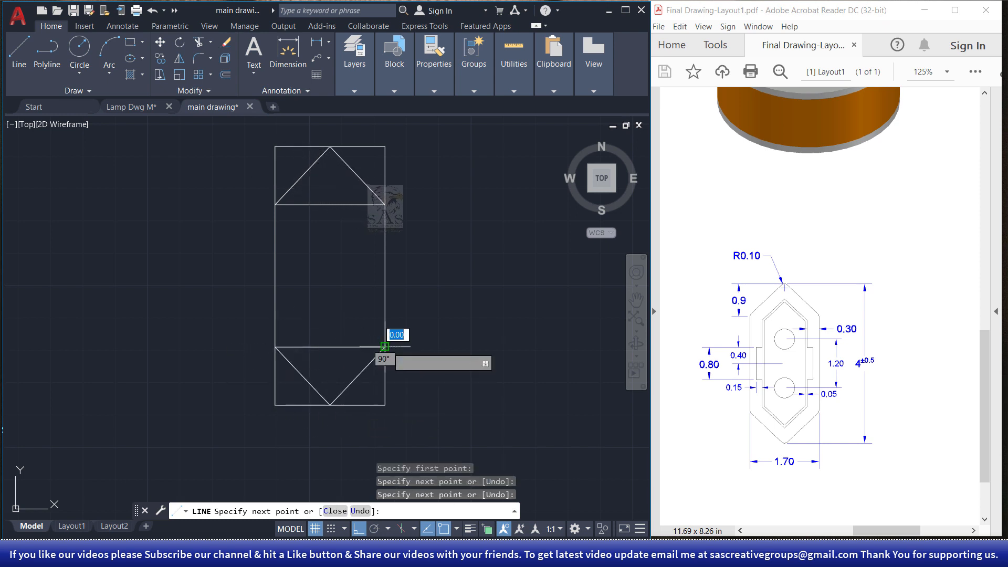
right_click(469, 327)
click(522, 329)
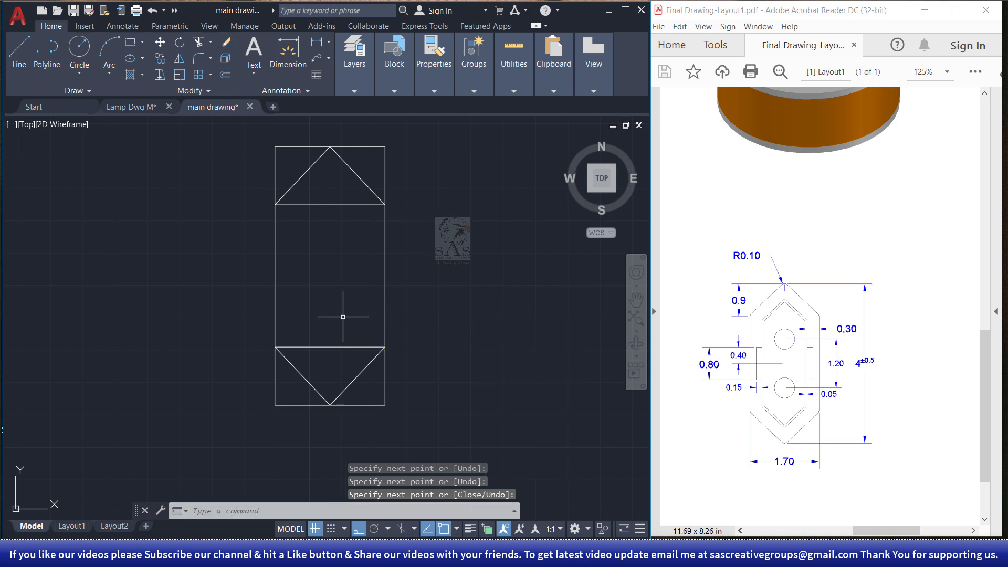
Erase the two horizontal offset lines inside the plug outline.
click(342, 200)
click(321, 361)
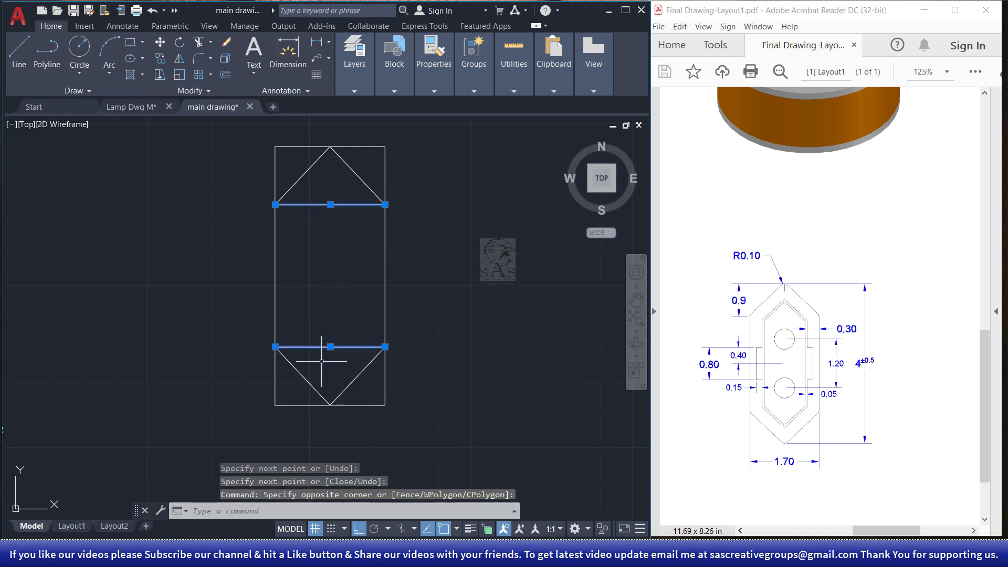
key(Delete)
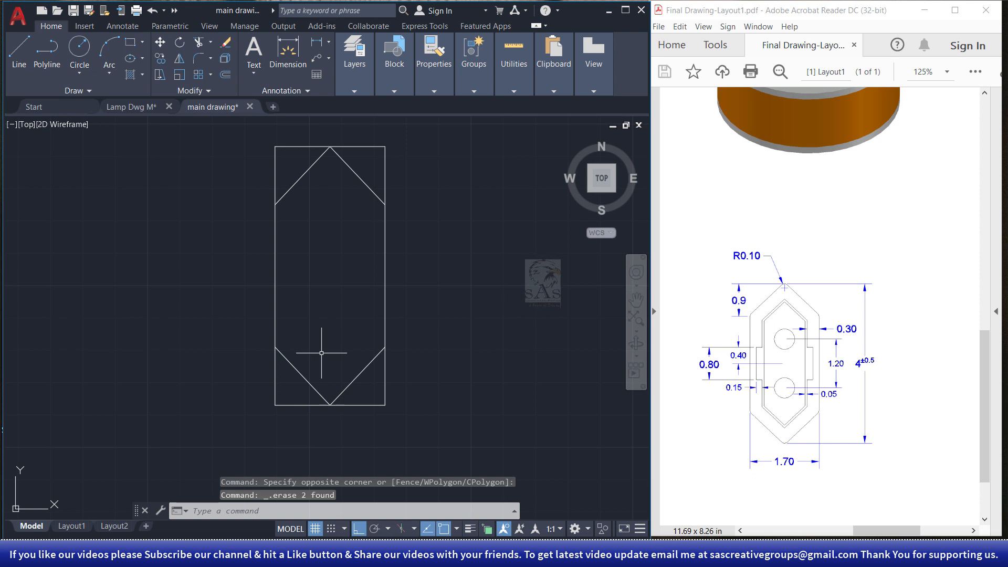
Trim the rectangle's vertical sides beyond the sloping lines at all four corners, using all objects as cutting edges.
text(tr)
key(Return)
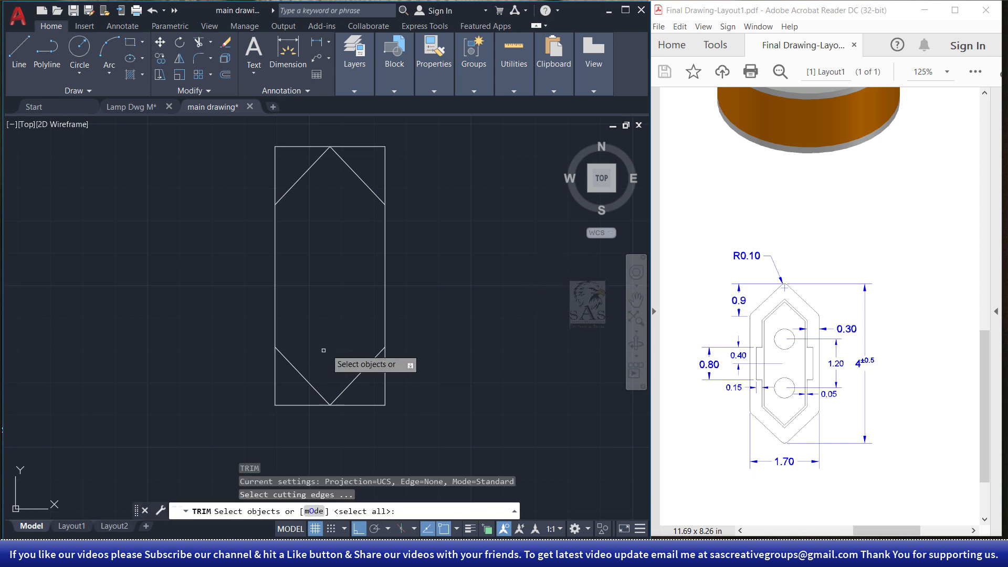
key(Return)
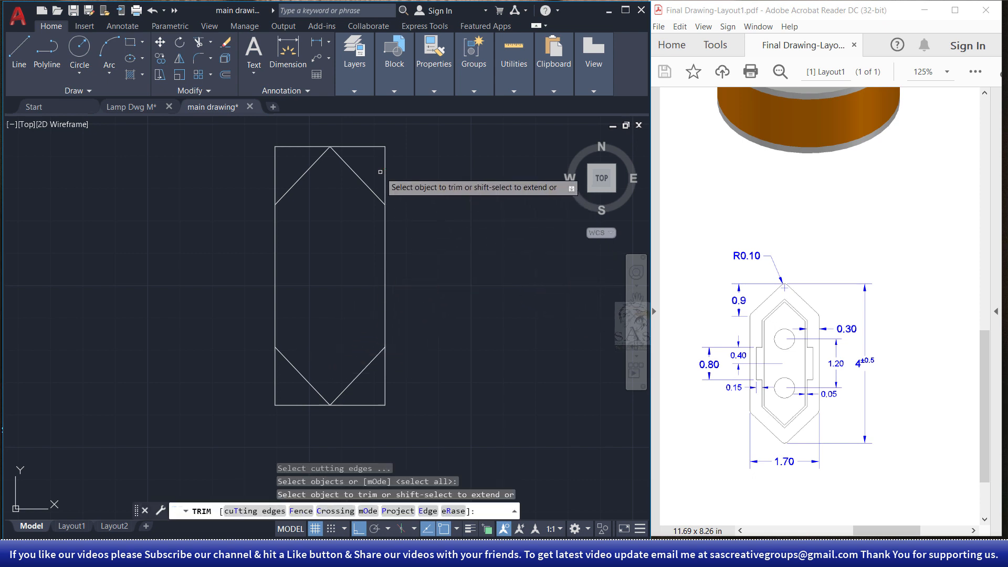
click(385, 171)
click(383, 171)
click(378, 167)
drag(377, 155, 363, 160)
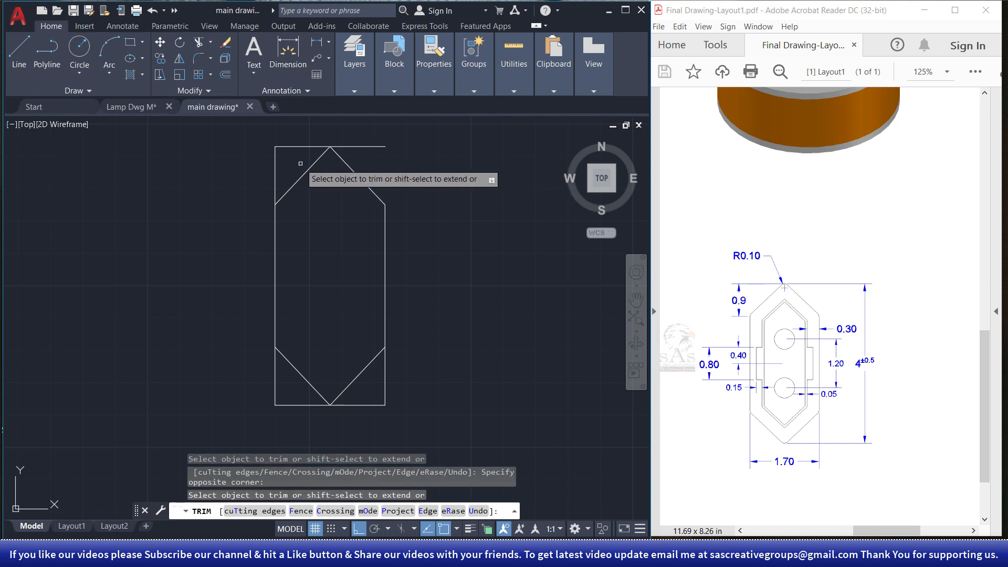
click(275, 175)
click(405, 389)
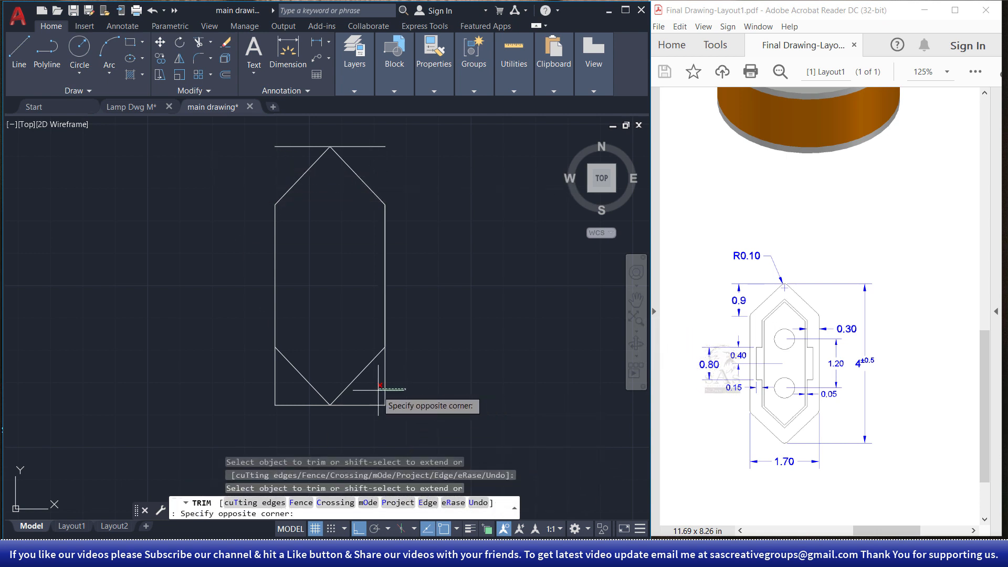
click(378, 390)
click(283, 392)
click(269, 391)
right_click(427, 315)
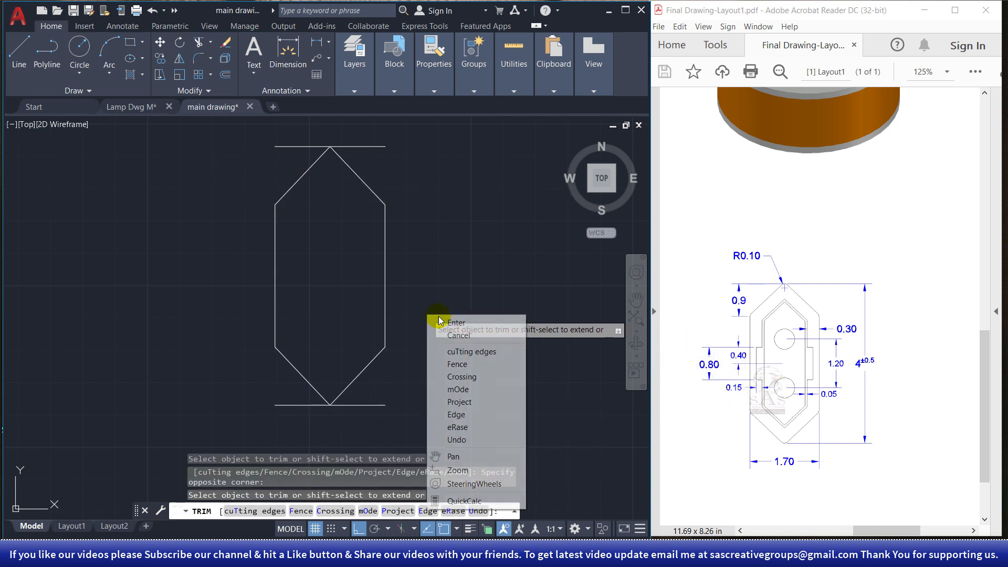
click(470, 322)
key(Escape)
key(Escape)
Erase the two leftover horizontal lines at the upper and lower tips of the plug outline.
click(452, 149)
key(Escape)
click(410, 126)
click(380, 151)
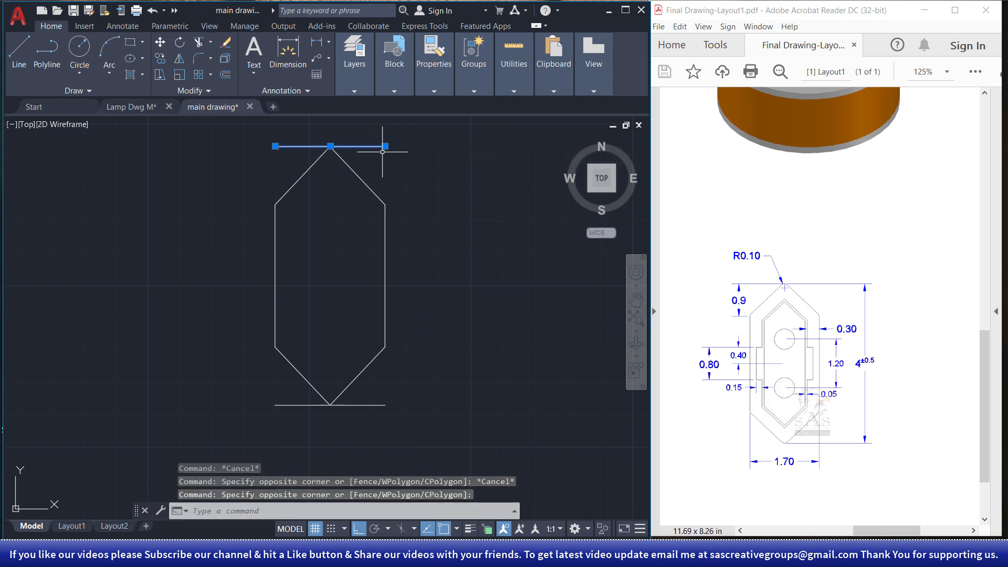
click(416, 383)
click(370, 431)
key(Delete)
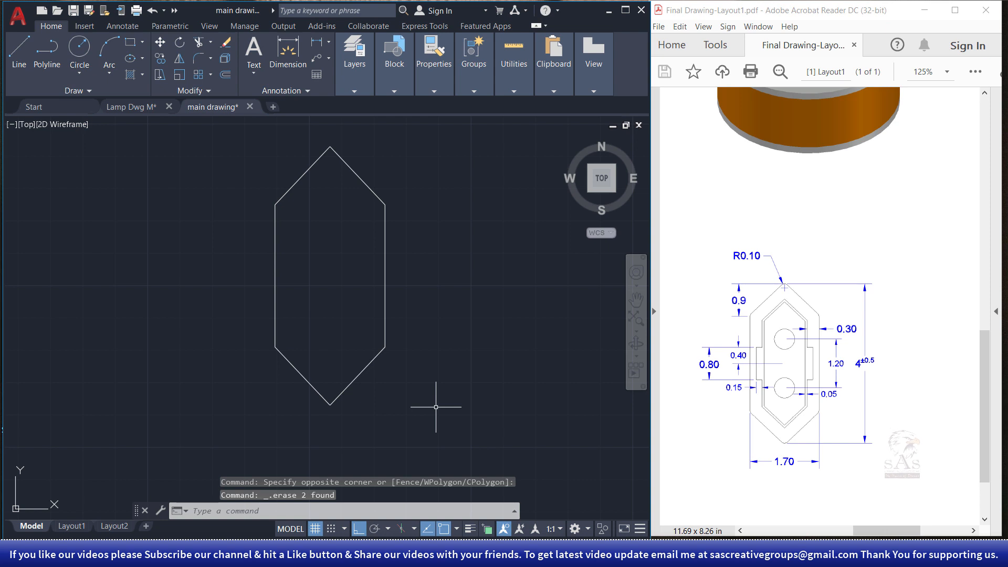
Join the six lines of the plug outline into one closed polyline.
text(j)
key(Return)
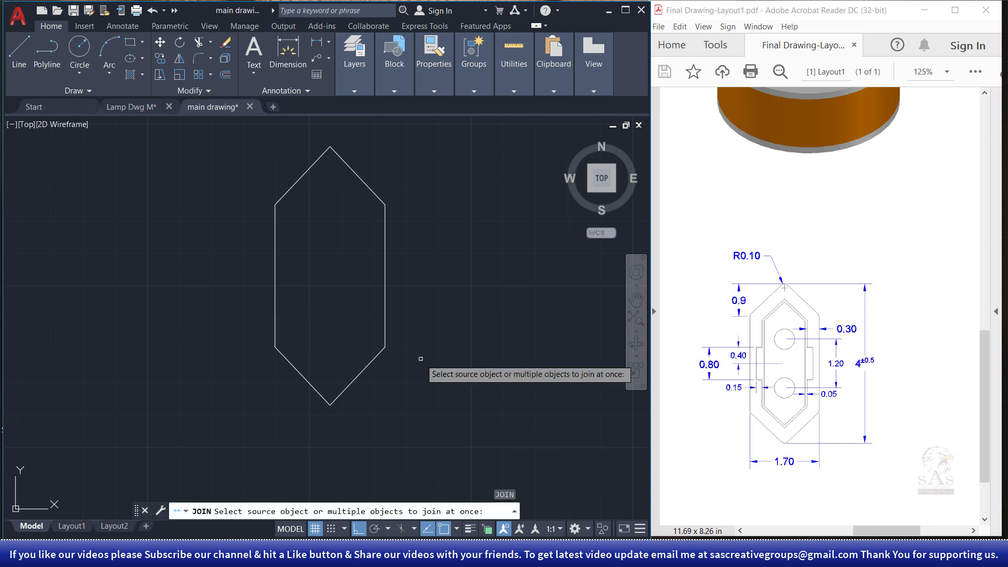
click(424, 132)
click(302, 335)
key(Return)
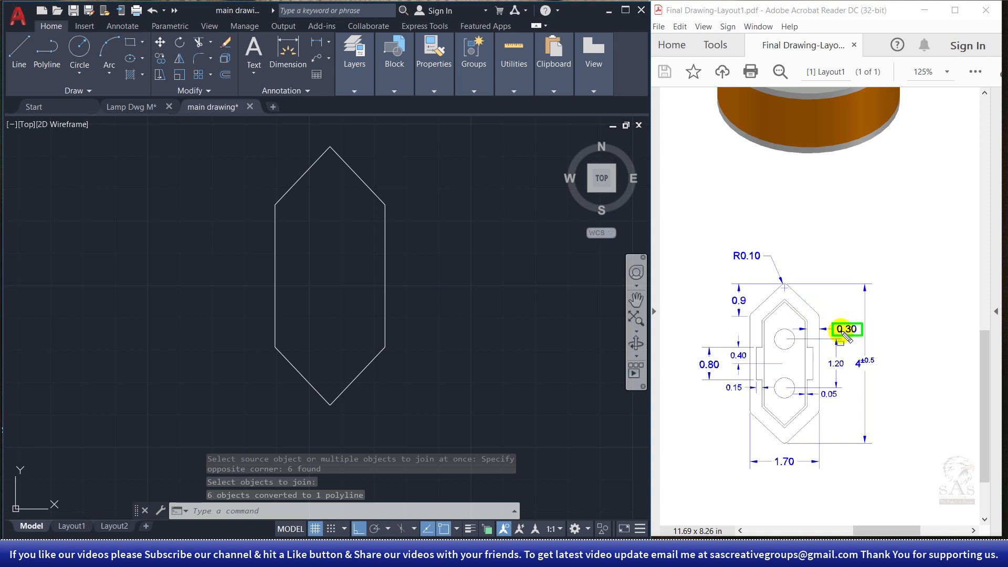
Offset the joined plug outline inward by 0.30.
text(o)
key(Return)
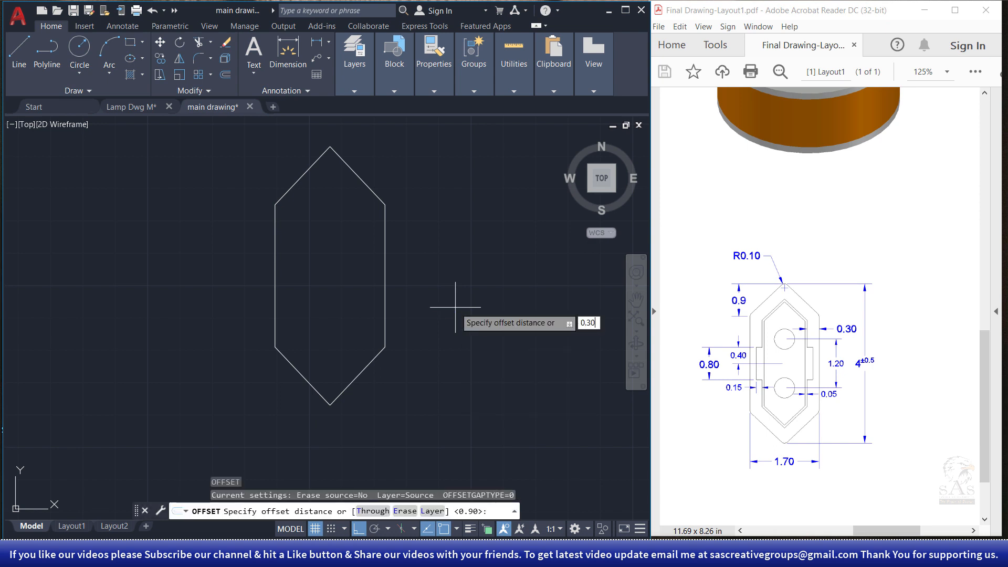
key(Return)
click(385, 315)
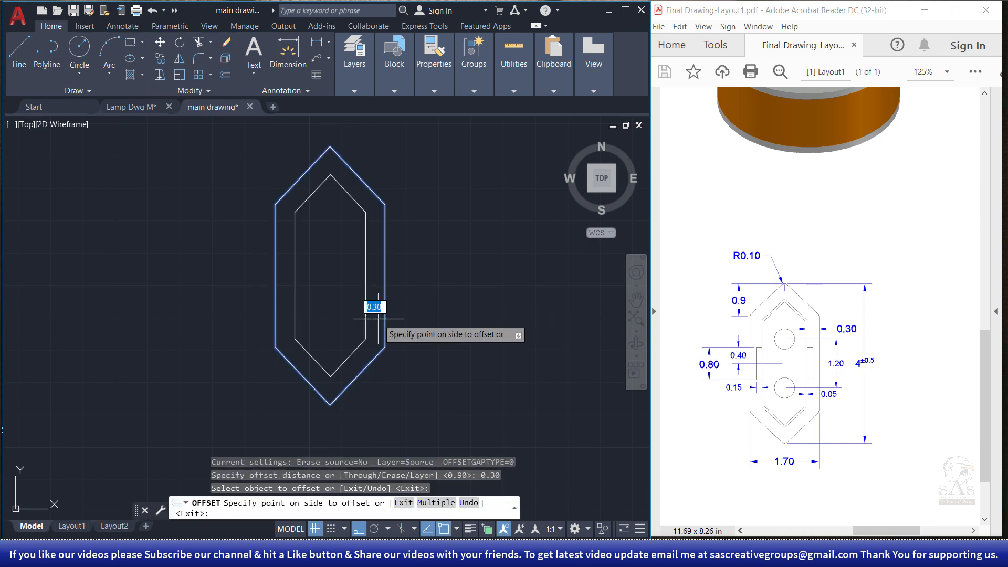
click(365, 318)
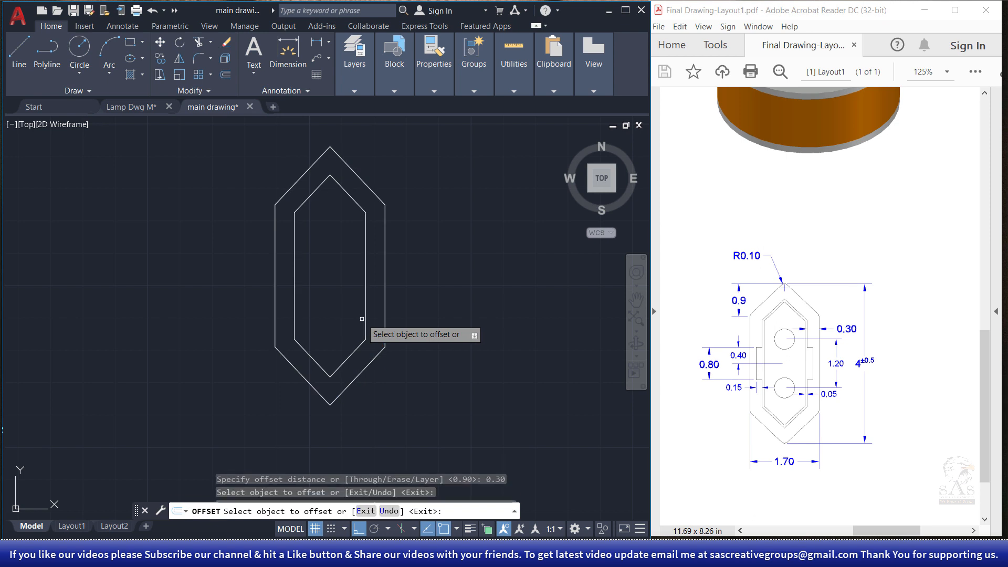
right_click(445, 286)
click(494, 295)
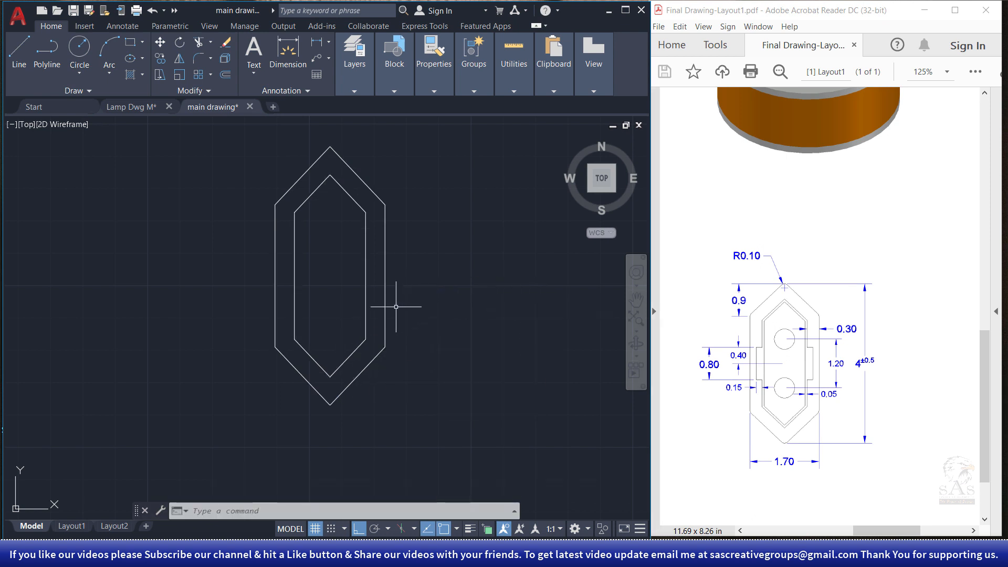
click(718, 348)
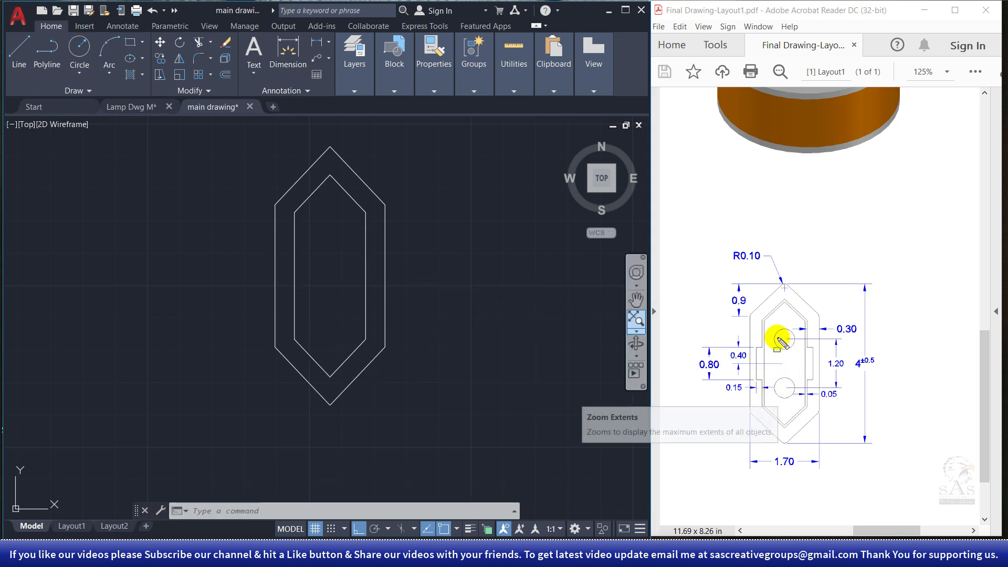
mouse_move(757, 301)
mouse_down()
mouse_move(825, 418)
mouse_move(819, 434)
mouse_up()
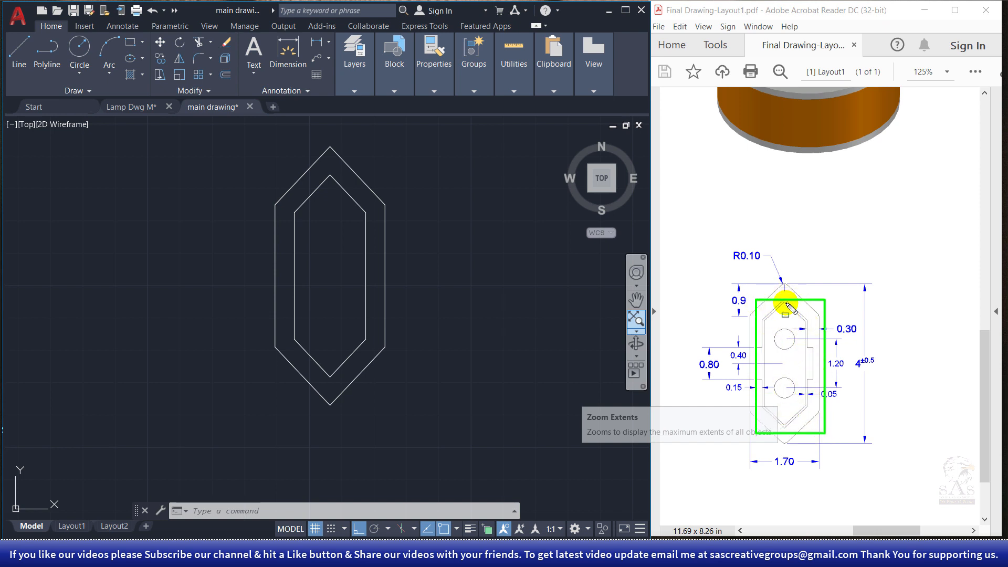
key(Escape)
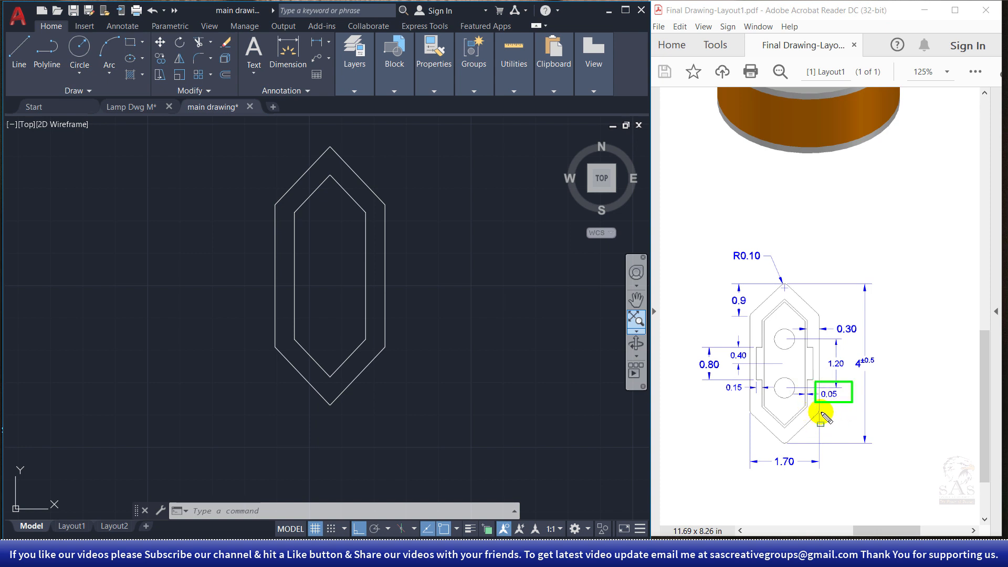
key(Escape)
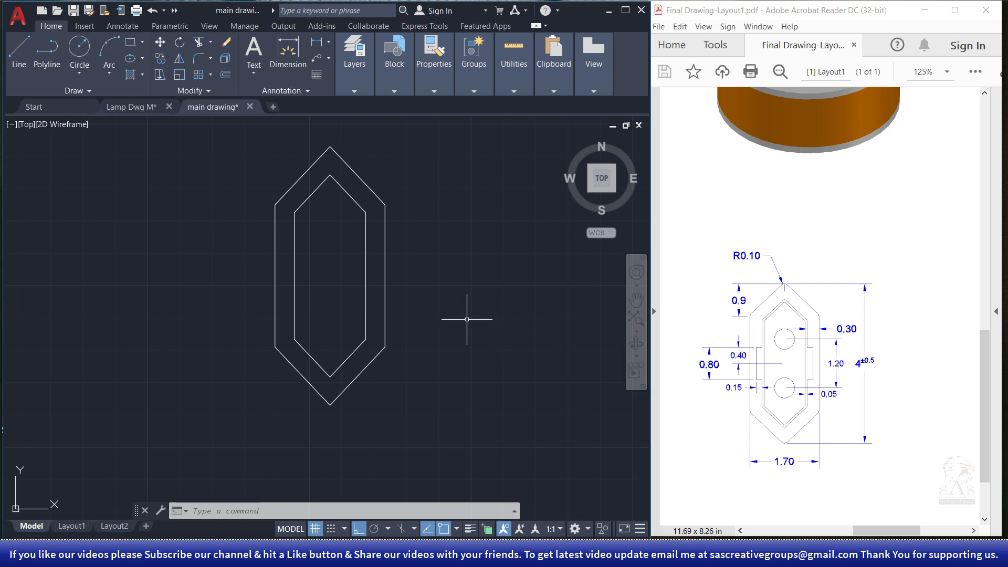
Offset the inner plug outline a further 0.05 inward.
text(o)
key(Return)
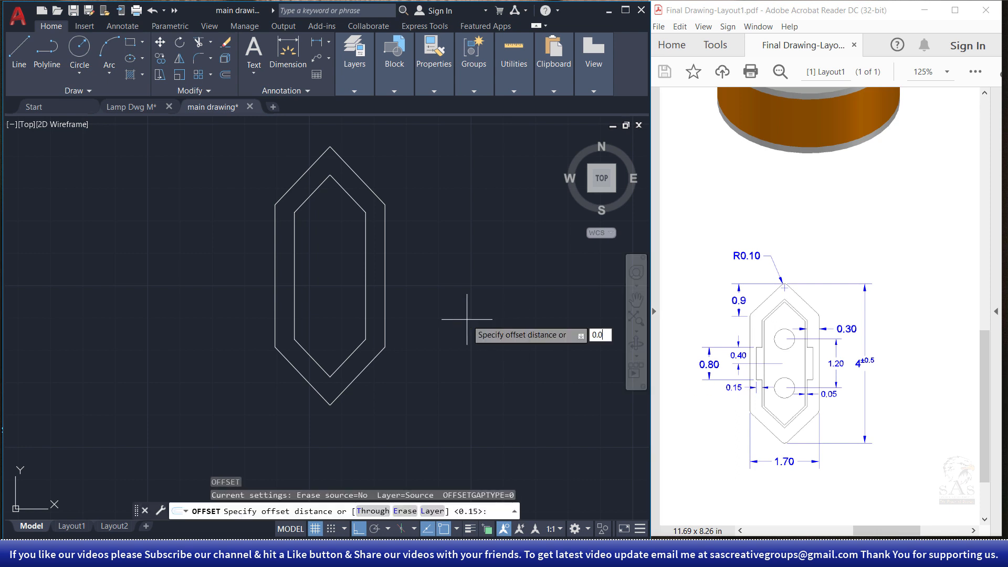
key(Return)
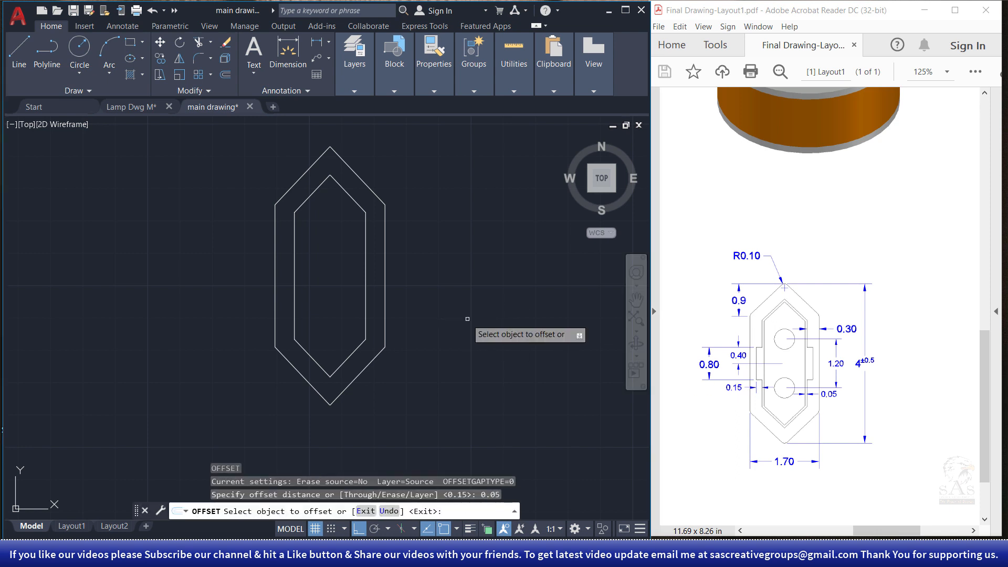
click(365, 319)
click(340, 318)
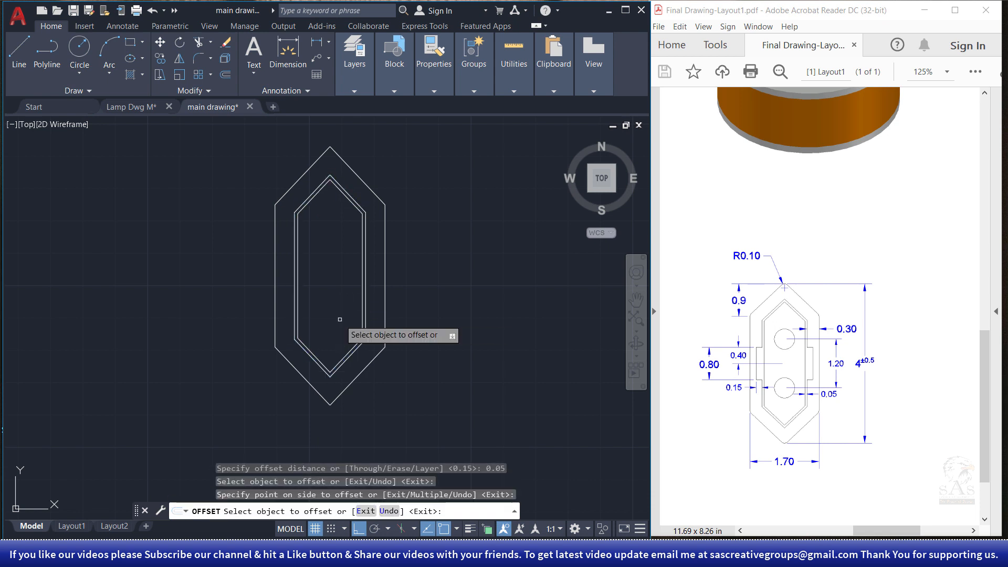
right_click(453, 292)
click(481, 298)
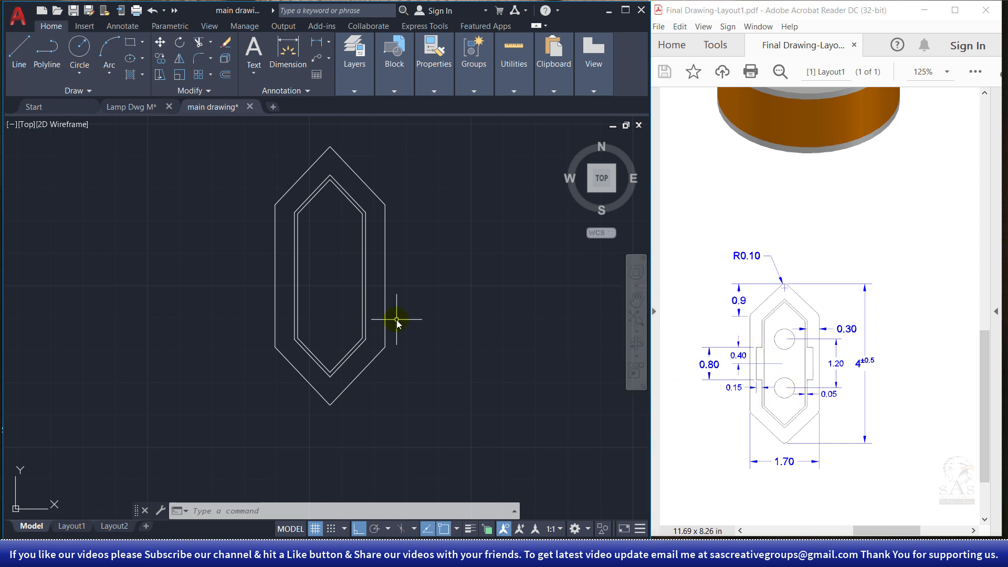
Draw a horizontal line across the plug between the midpoints of the outer outline's vertical sides.
text(l)
key(Return)
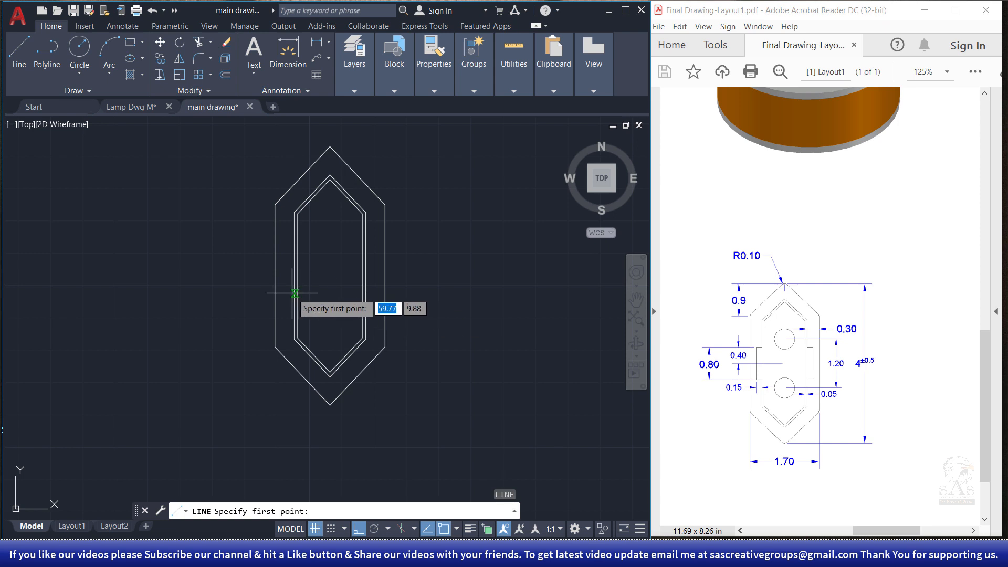
click(276, 275)
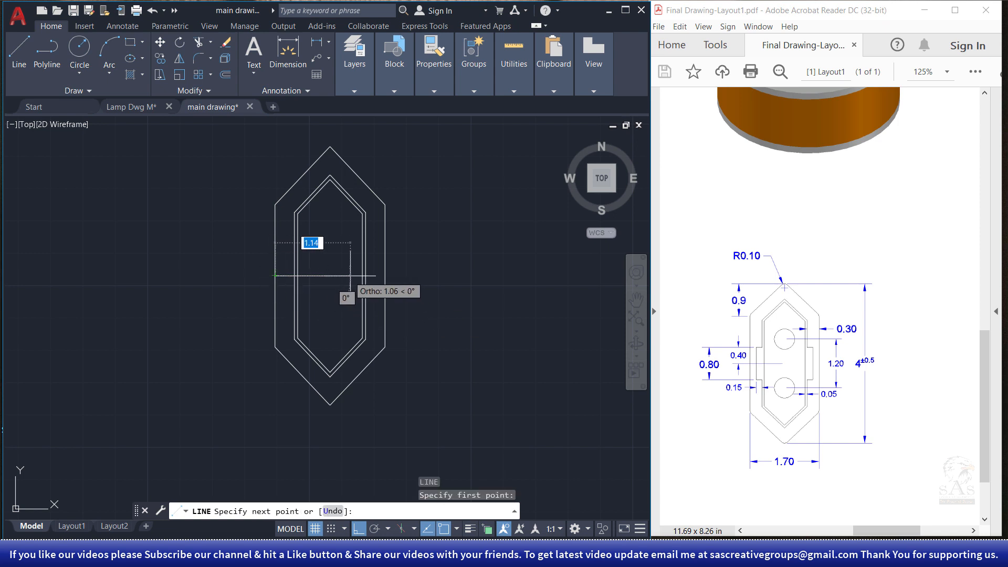
click(385, 275)
key(Escape)
key(Escape)
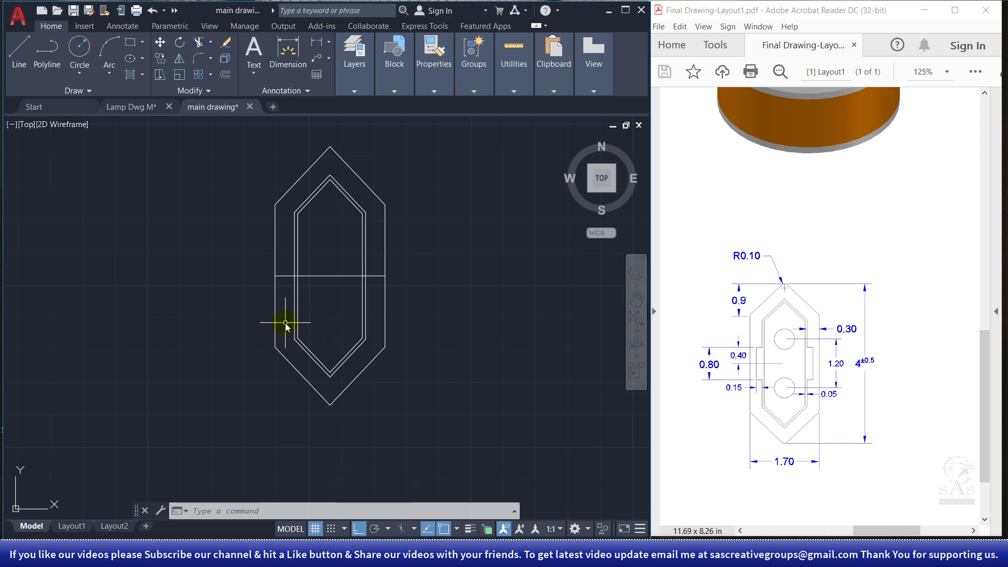
Offset the horizontal centre line by 0.40 both above and below.
text(o)
key(Return)
text(0.40)
key(Return)
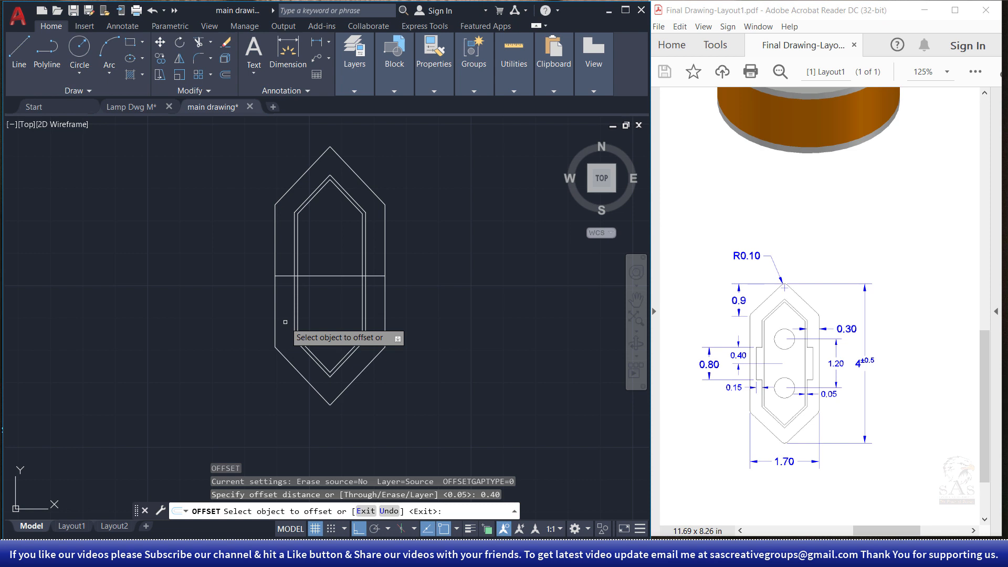
click(328, 276)
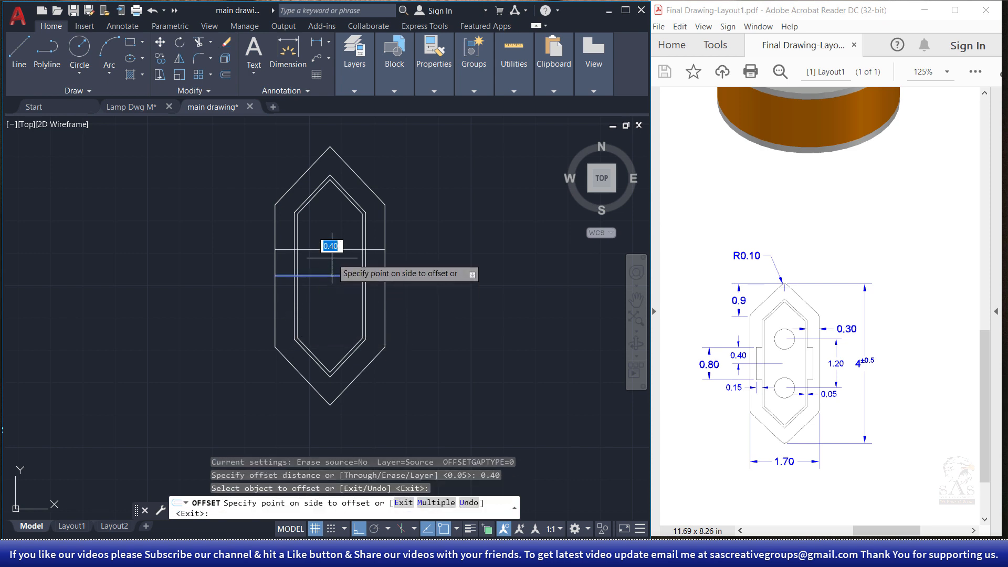
click(330, 234)
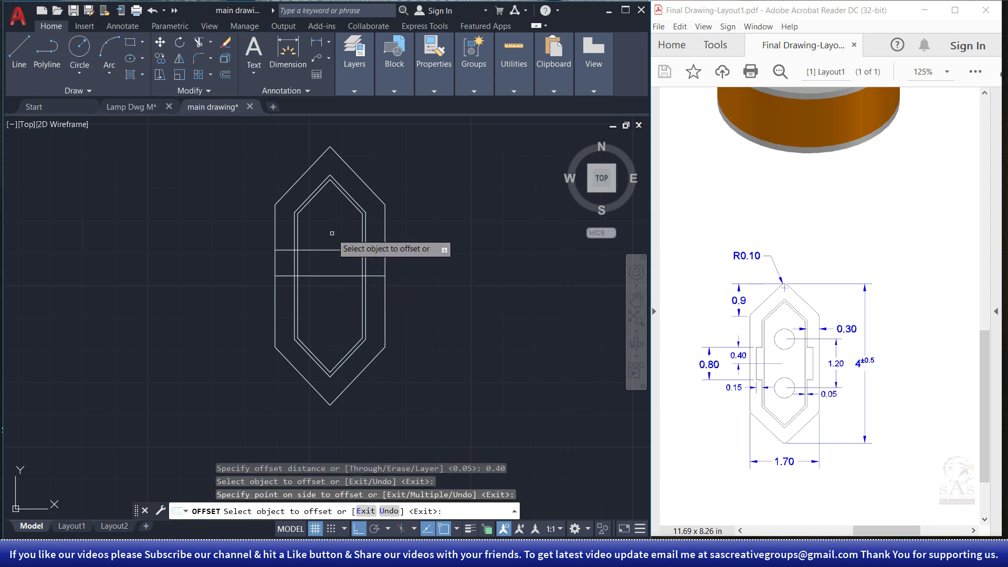
click(347, 274)
click(343, 307)
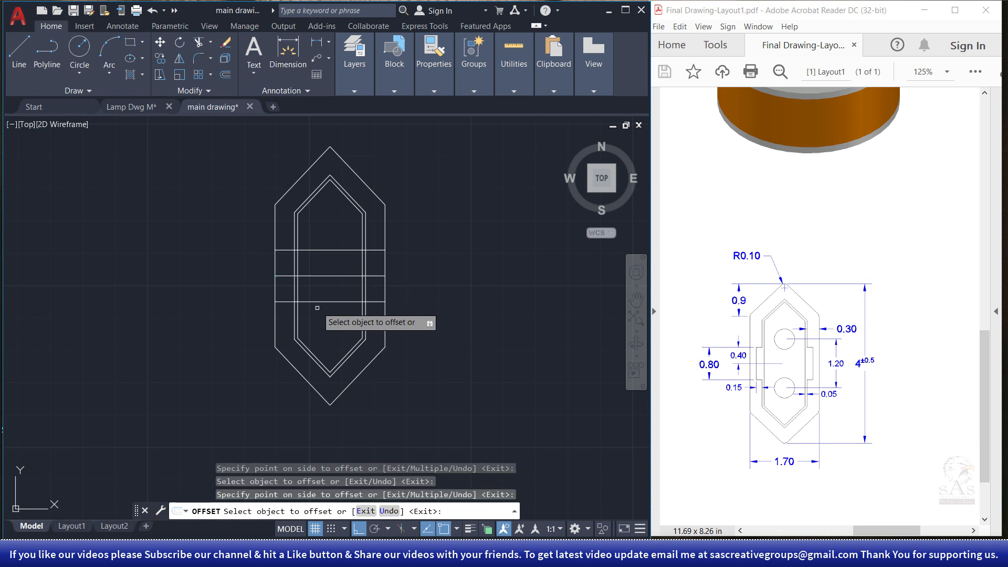
right_click(340, 285)
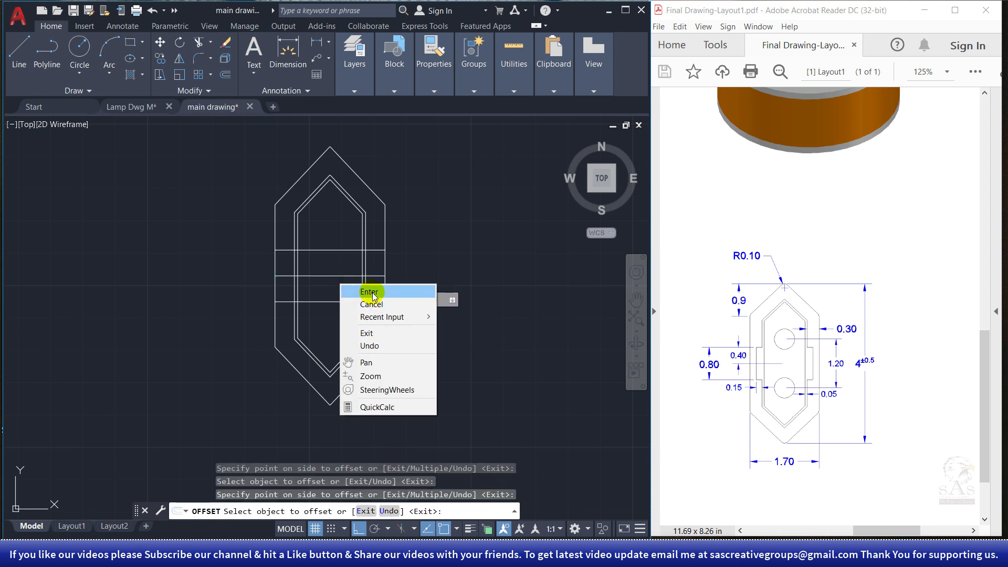
click(370, 292)
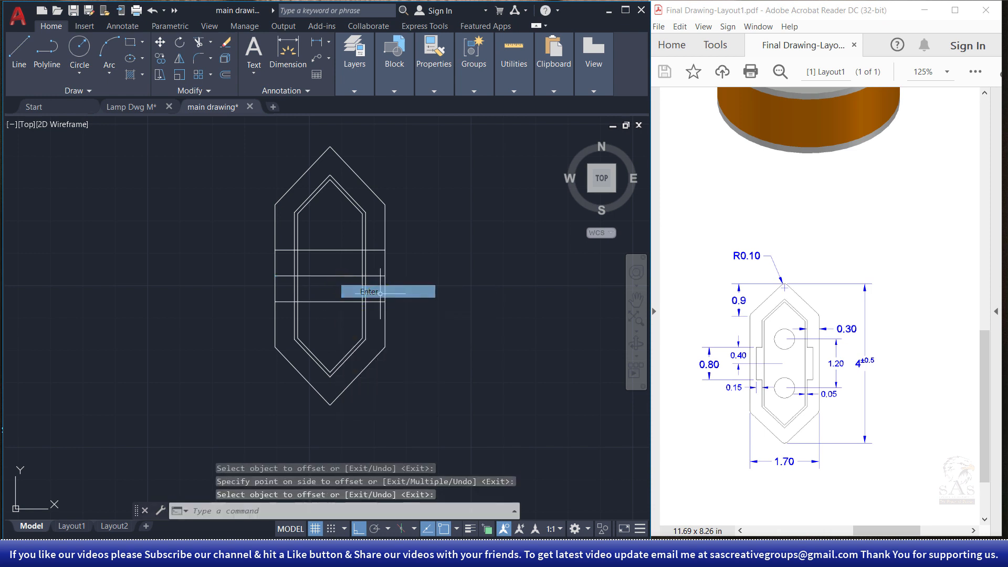
Explode the middle of the three plug outlines and offset its two vertical sides outward by 0.15.
click(357, 351)
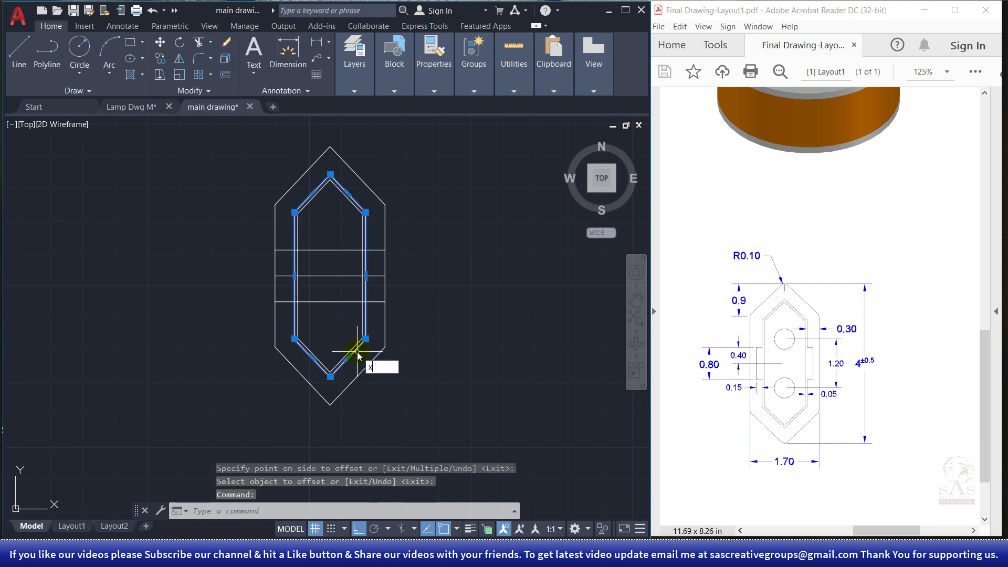
key(Return)
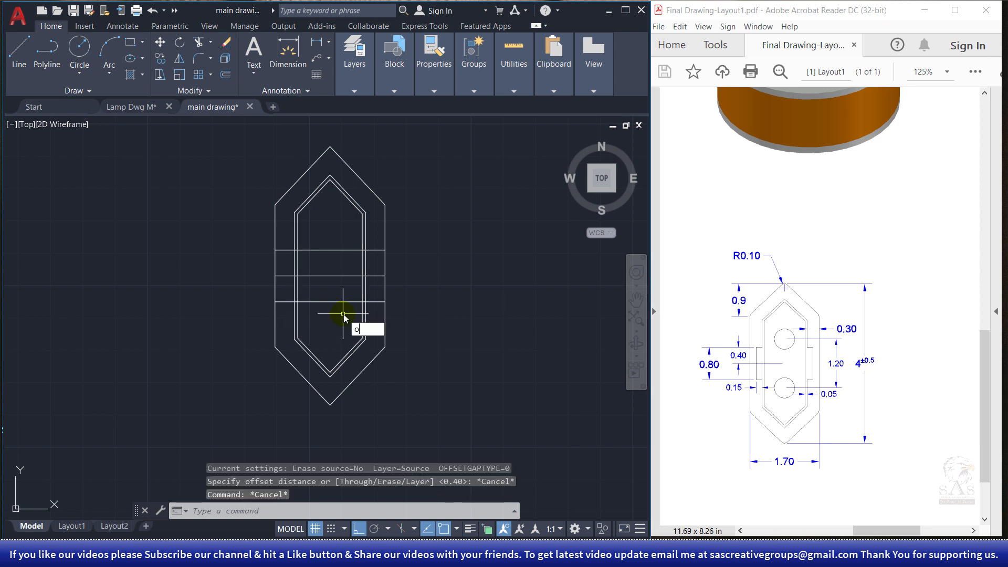
key(Return)
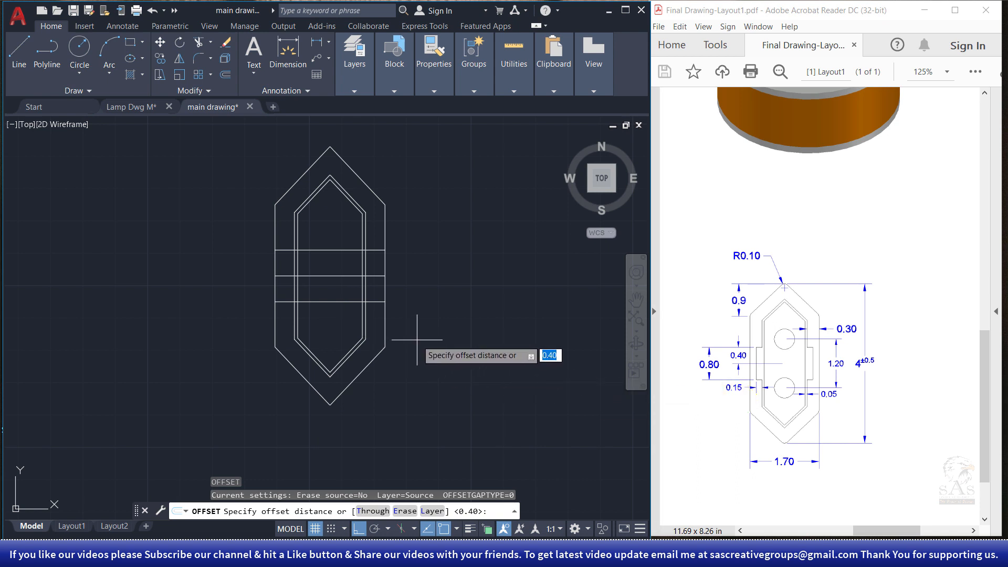
key(Return)
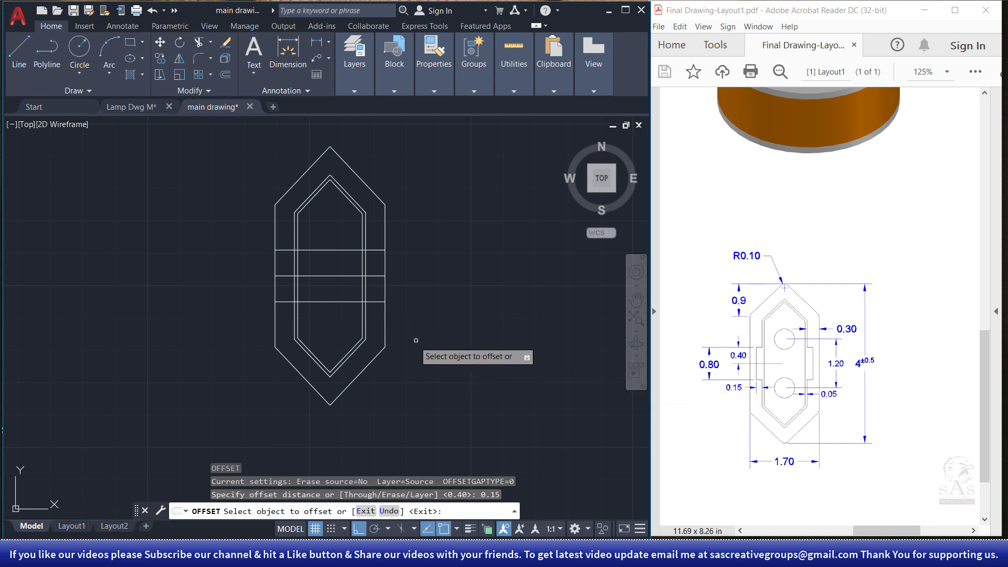
click(295, 321)
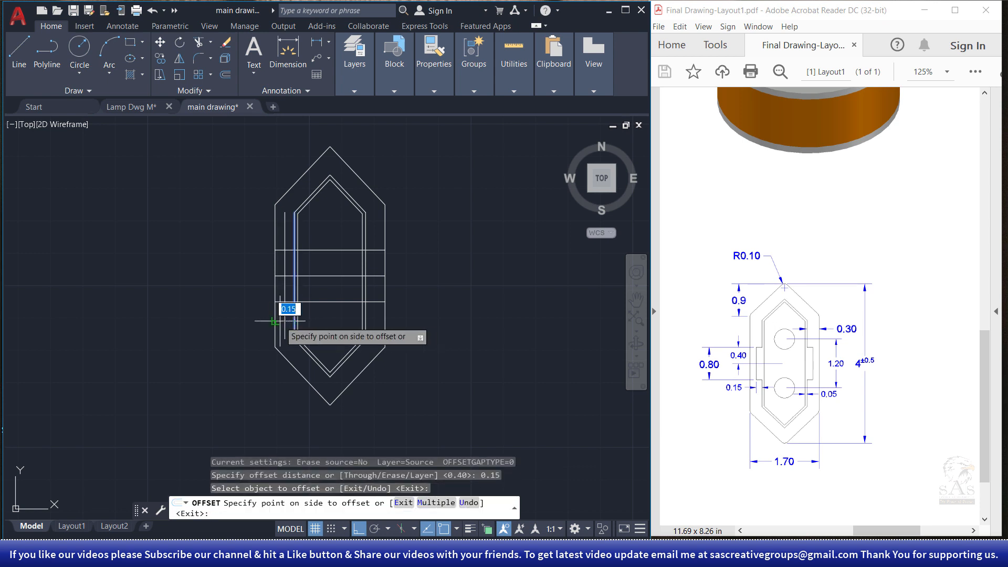
click(210, 309)
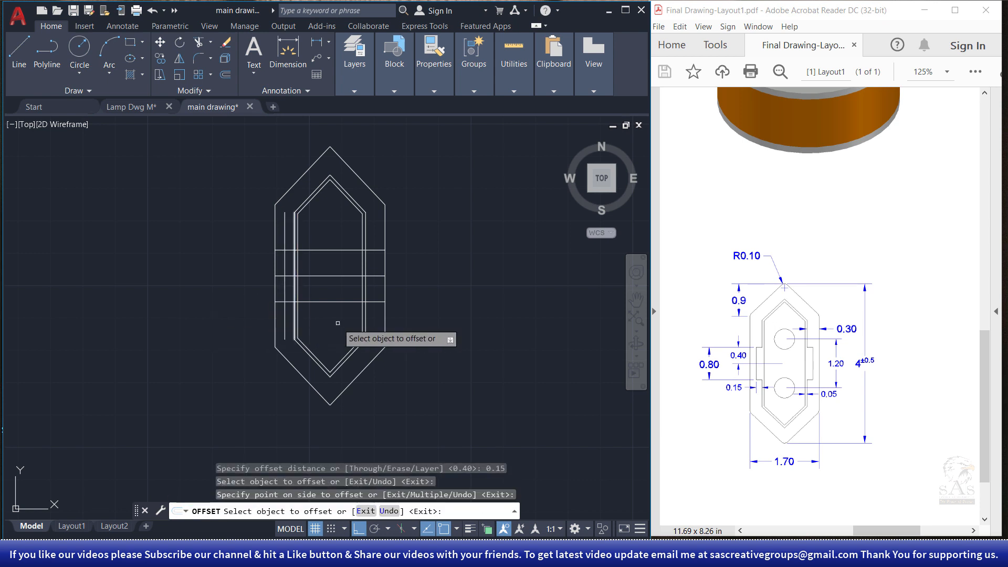
click(365, 322)
click(488, 318)
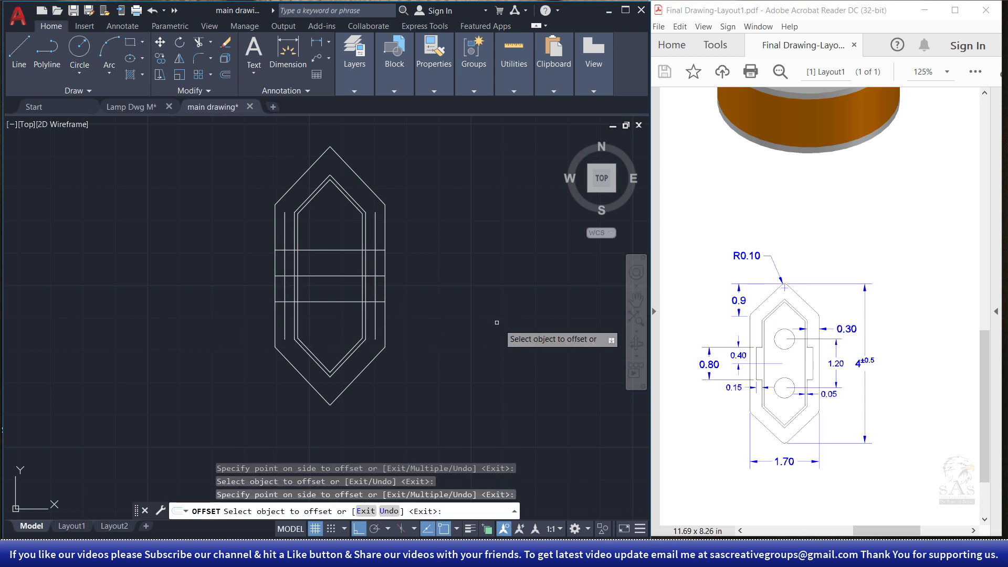
right_click(464, 263)
click(493, 275)
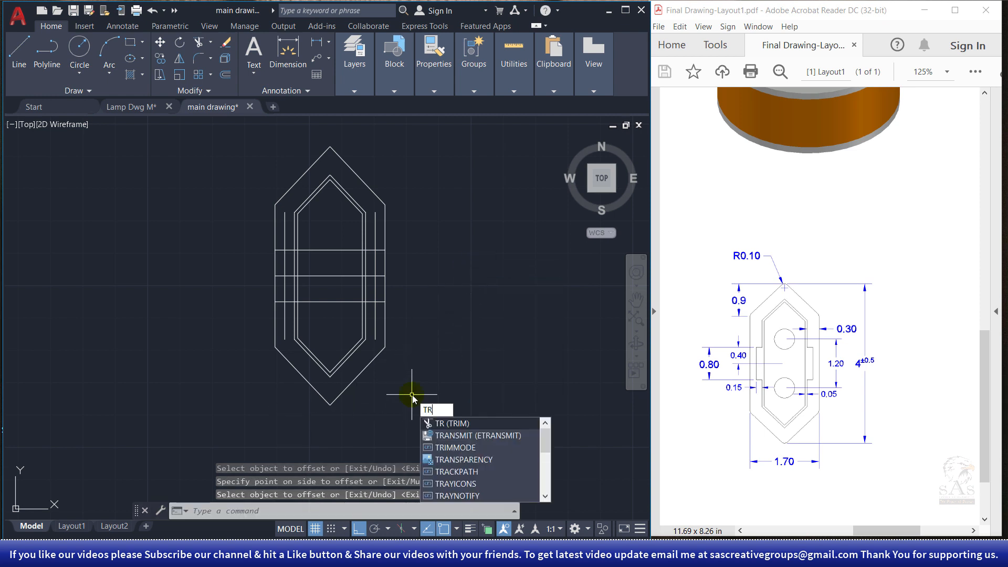
Trim the offset side lines and upper and lower horizontal lines where they overrun each other, leaving the rectangular outline of the side notches.
key(Return)
key(Return)
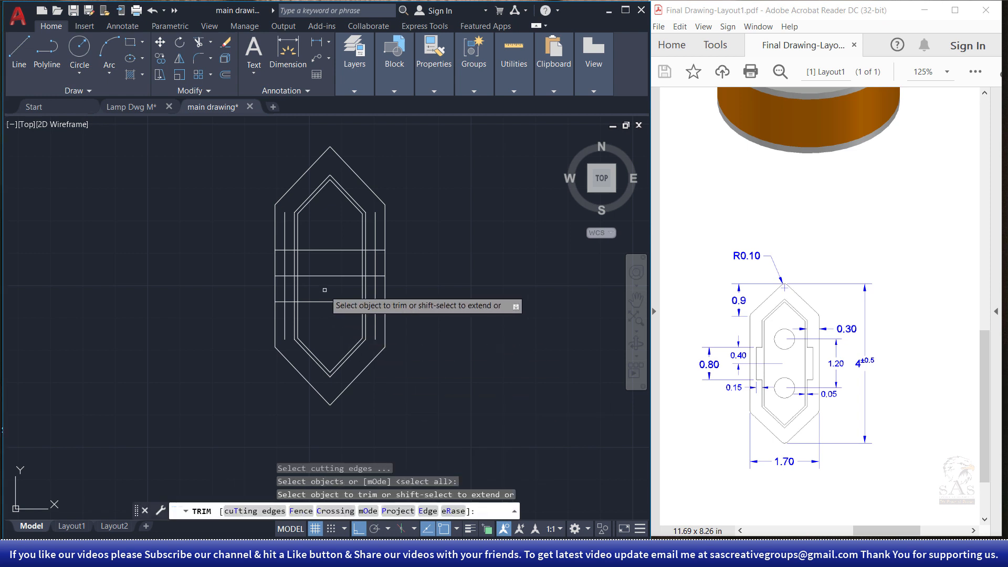
click(285, 243)
click(288, 319)
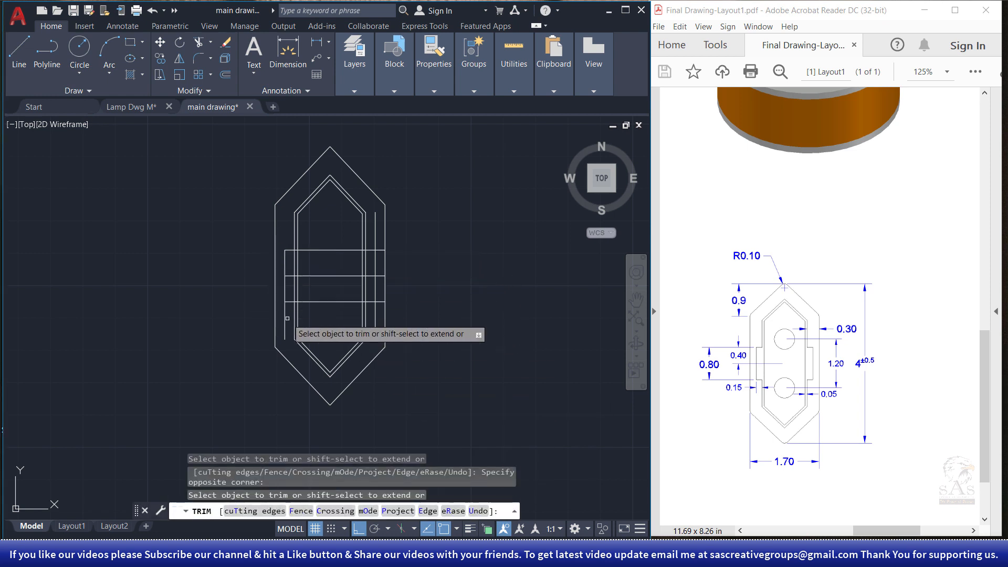
click(373, 323)
click(381, 250)
click(378, 304)
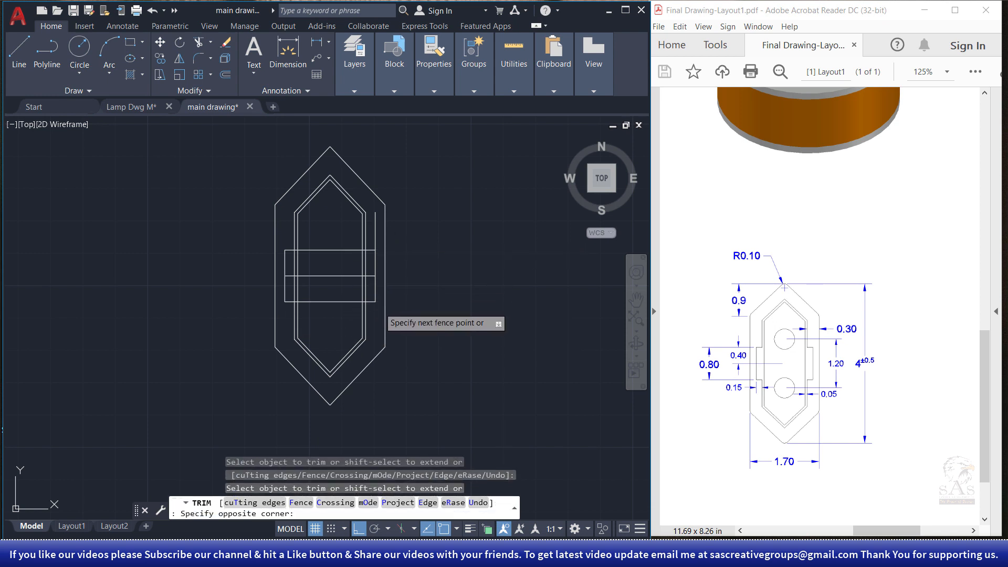
click(375, 241)
Remove the middle outline's vertical sides between the notch lines and the parts of the centre line outside the inner outline.
click(369, 266)
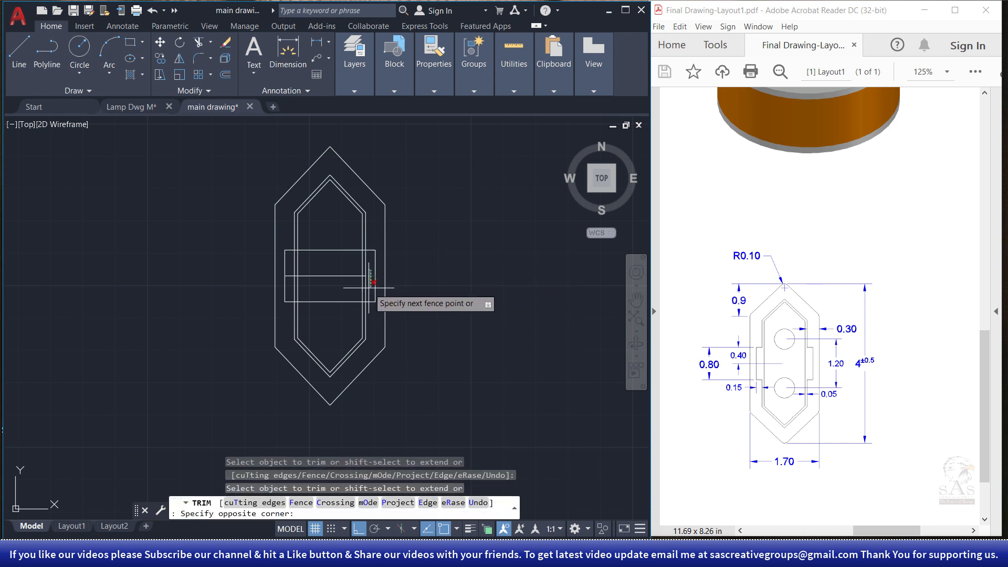
click(365, 286)
click(295, 265)
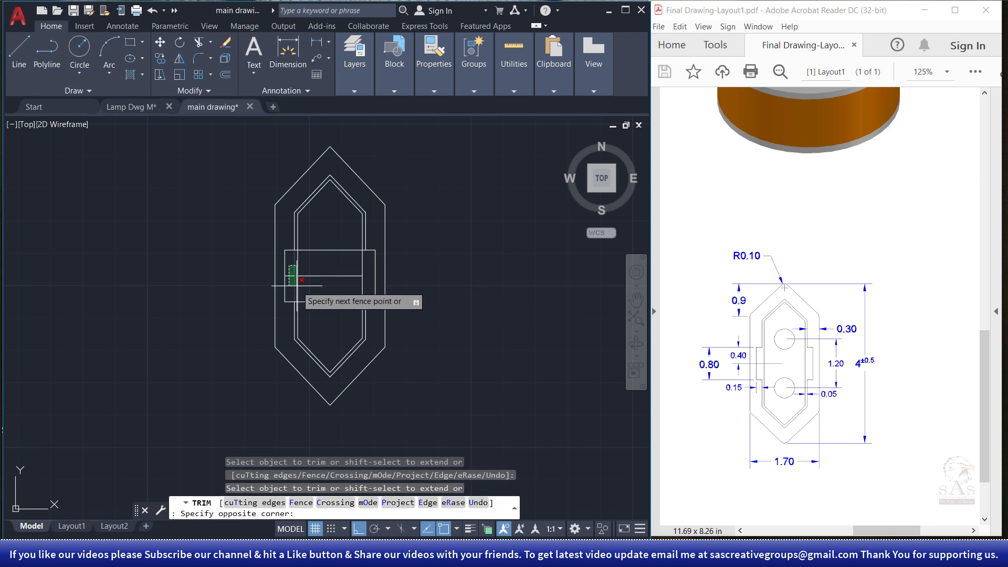
click(290, 276)
key(Escape)
click(292, 271)
click(291, 284)
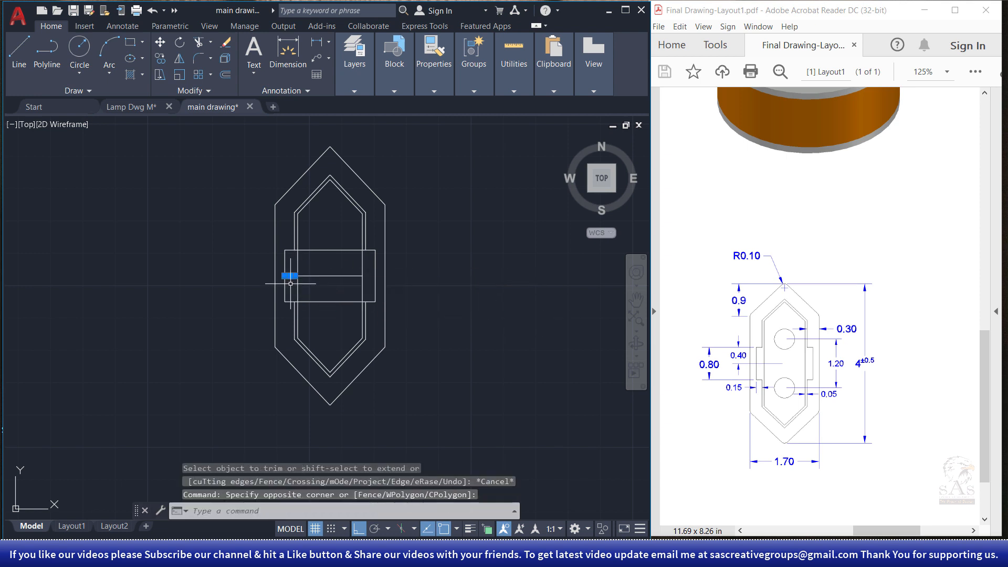
key(Delete)
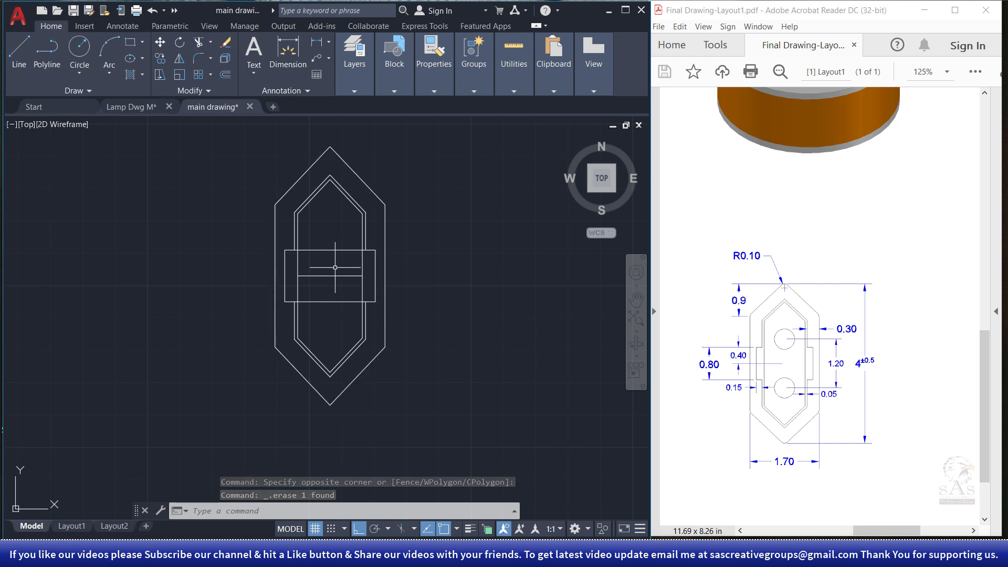
Trim the upper and lower notch lines in the narrow gaps between the middle and inner outlines on both sides.
scroll(335, 268, up, 4)
middle_drag(335, 268, 383, 275)
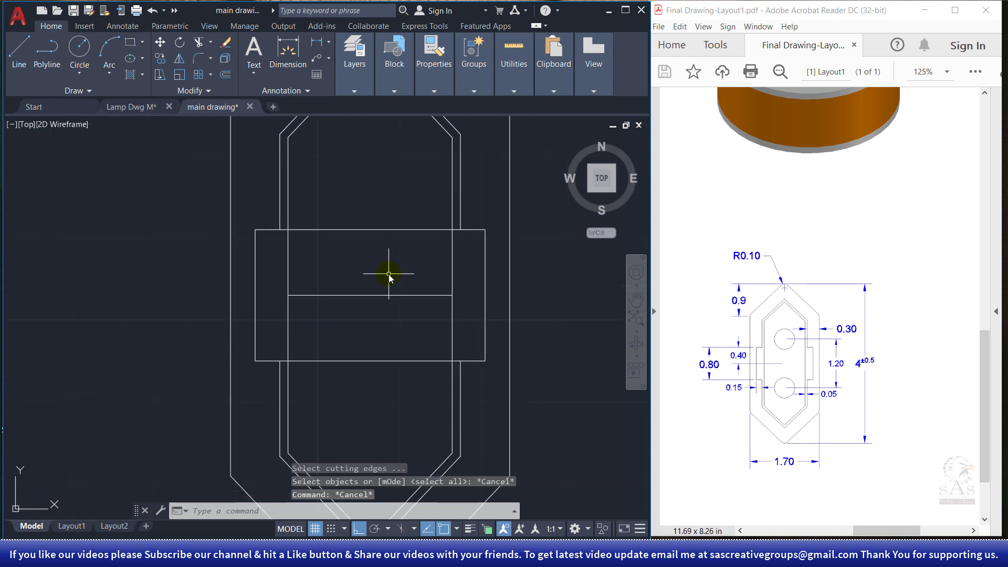
key(space)
key(Return)
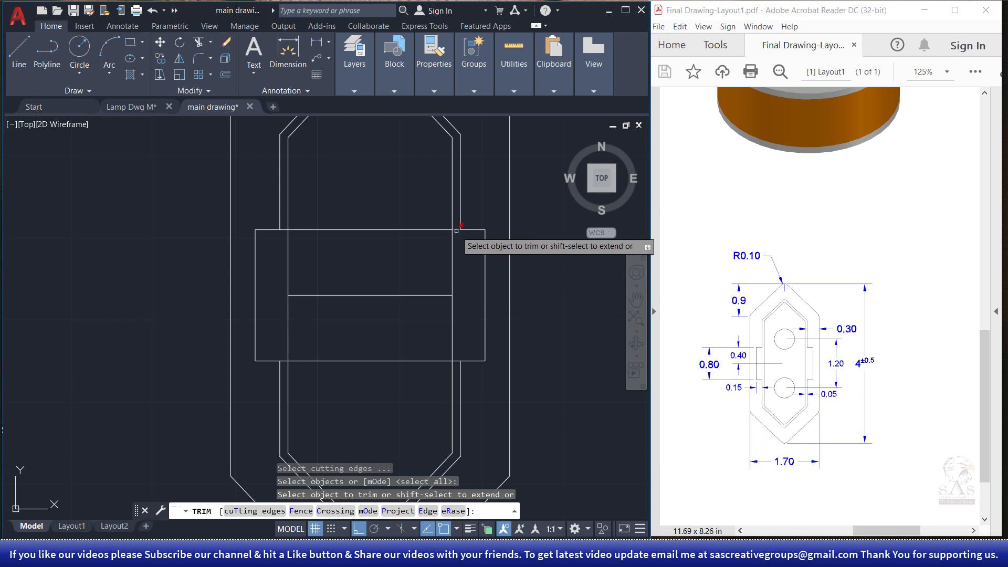
click(457, 231)
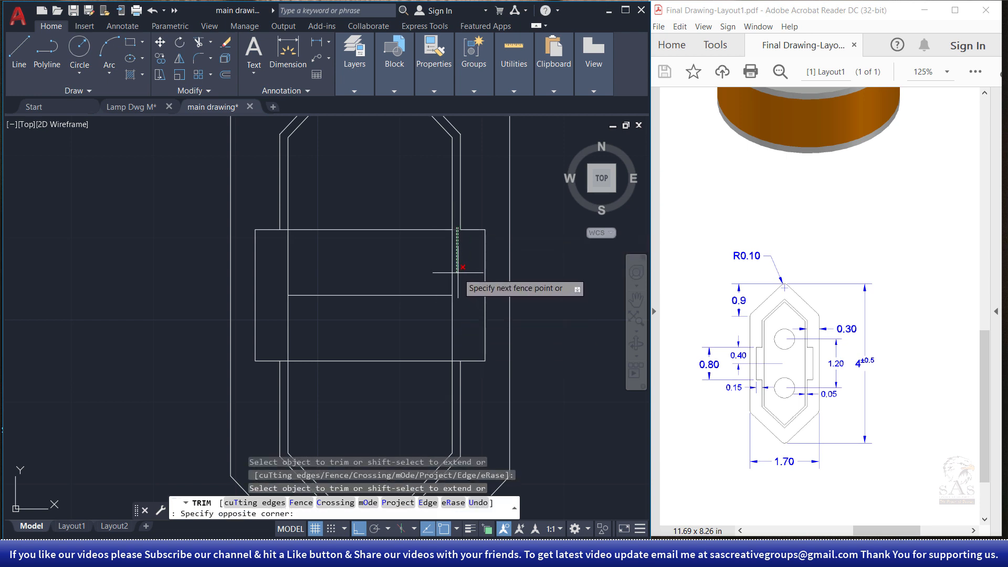
click(464, 352)
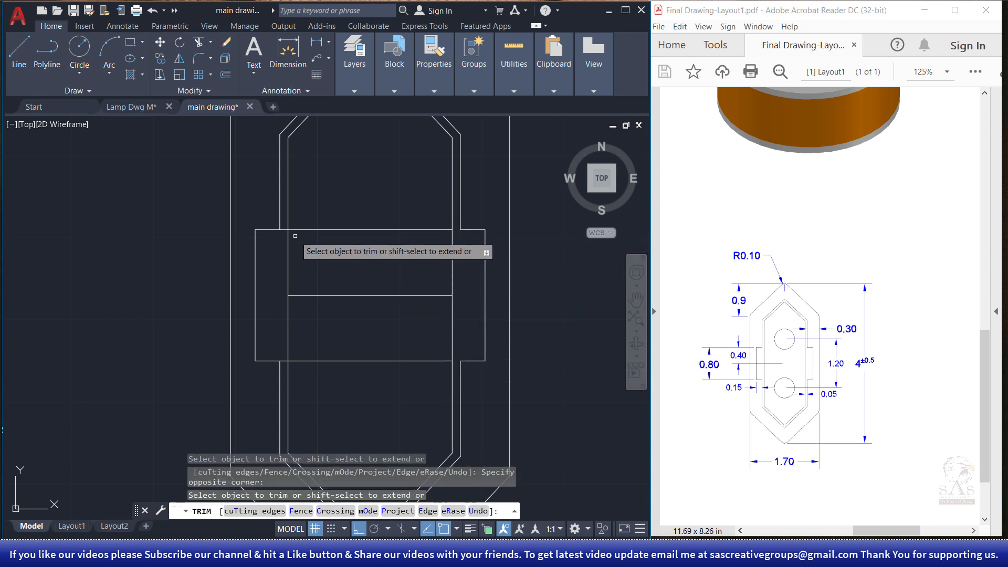
click(290, 218)
click(288, 368)
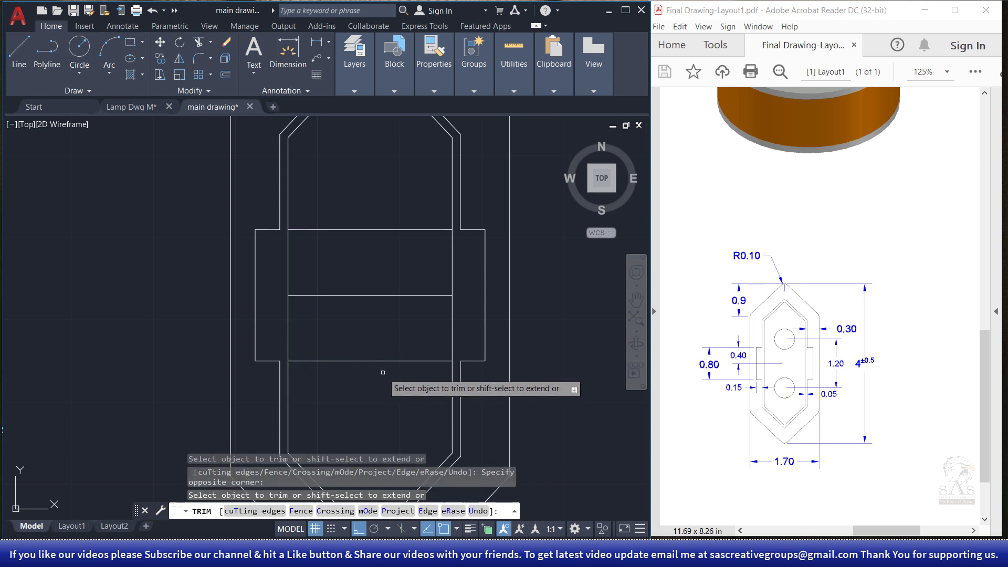
key(Escape)
Erase the upper and lower notch line segments inside the inner outline, keeping the centre line.
scroll(368, 362, down, 2)
scroll(384, 362, down, 2)
middle_drag(384, 363, 329, 320)
click(329, 314)
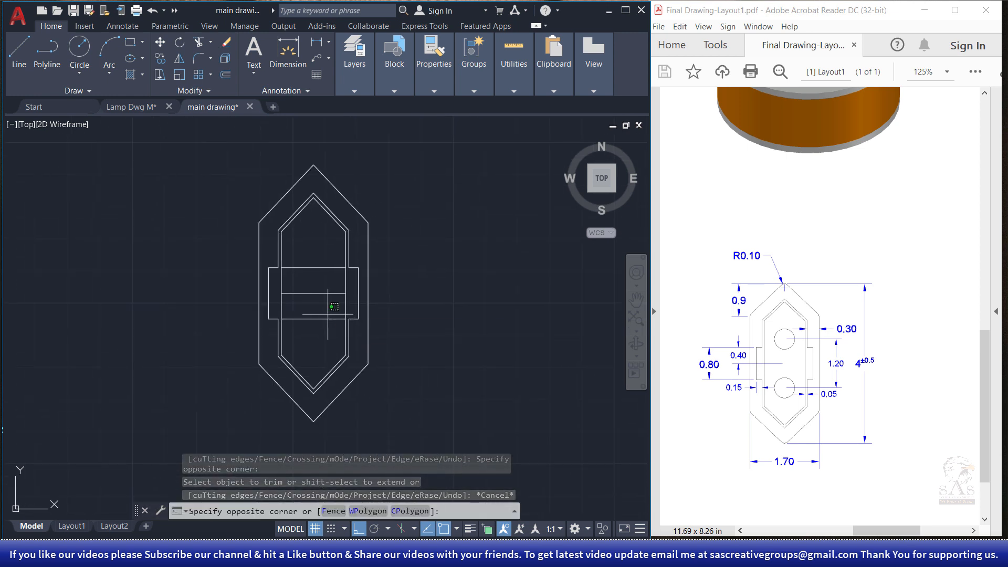
click(325, 326)
click(321, 256)
click(313, 272)
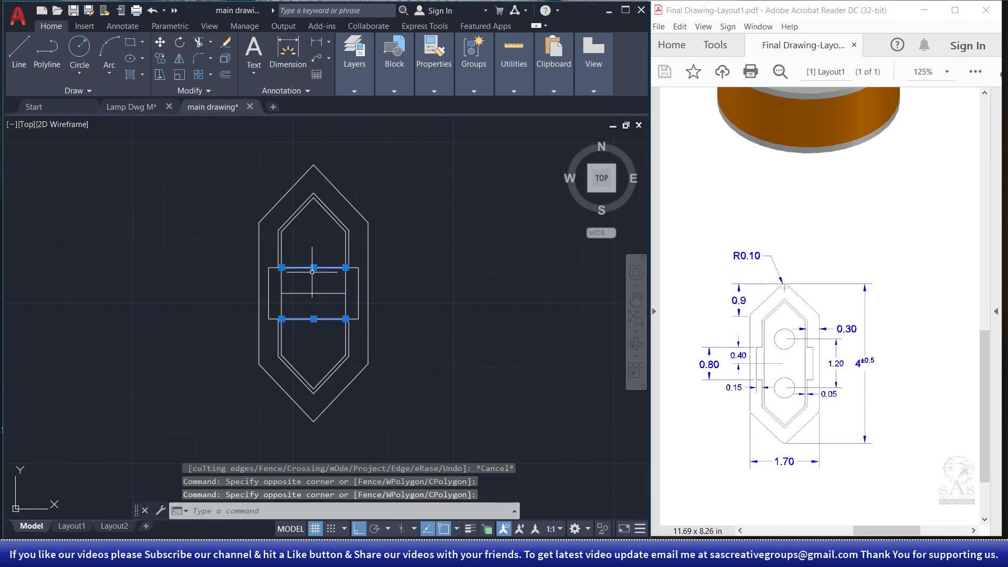
key(Delete)
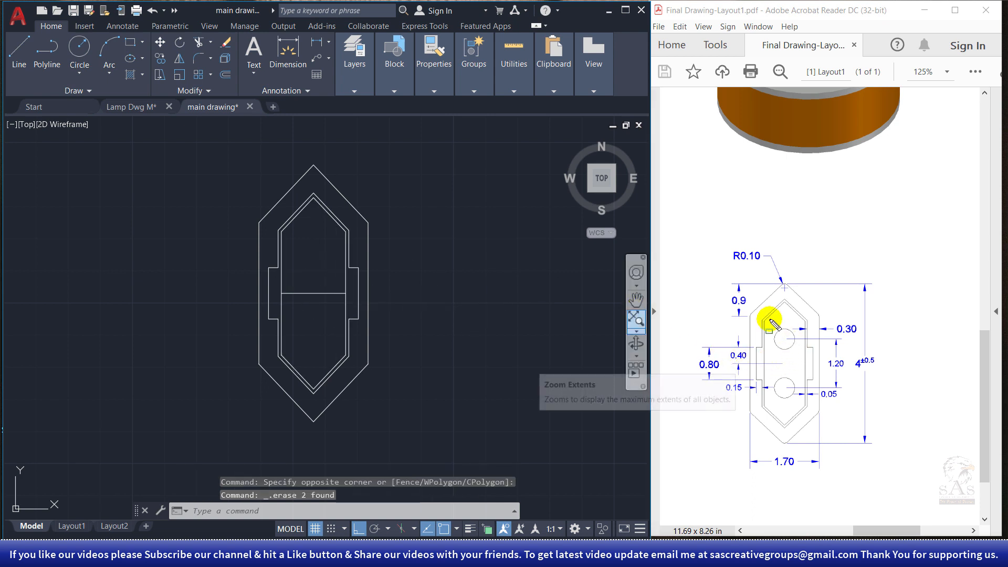
Check the PDF drawing for the radius and centre spacing of the plug's two pin circles.
drag(803, 380, 811, 411)
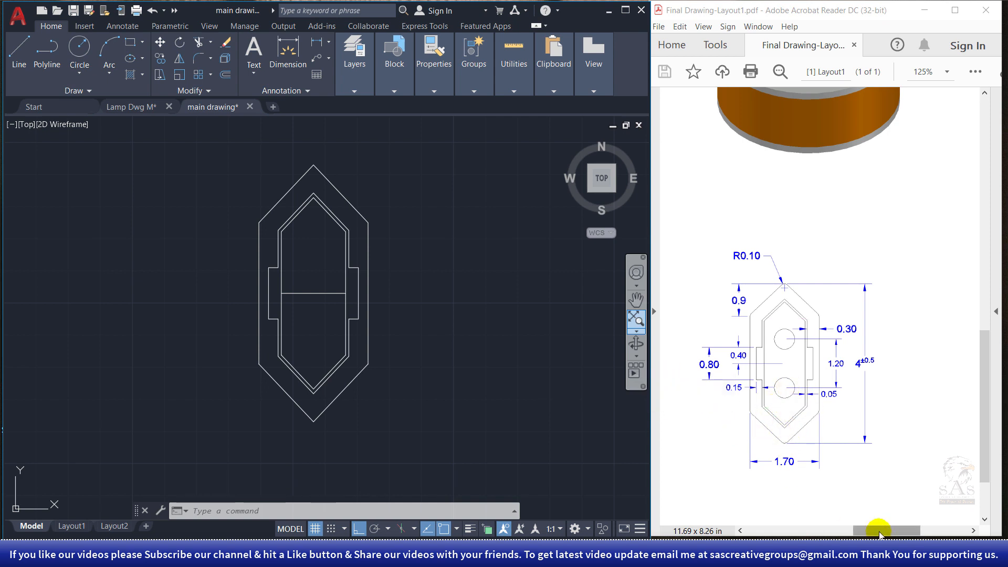
drag(881, 533, 791, 533)
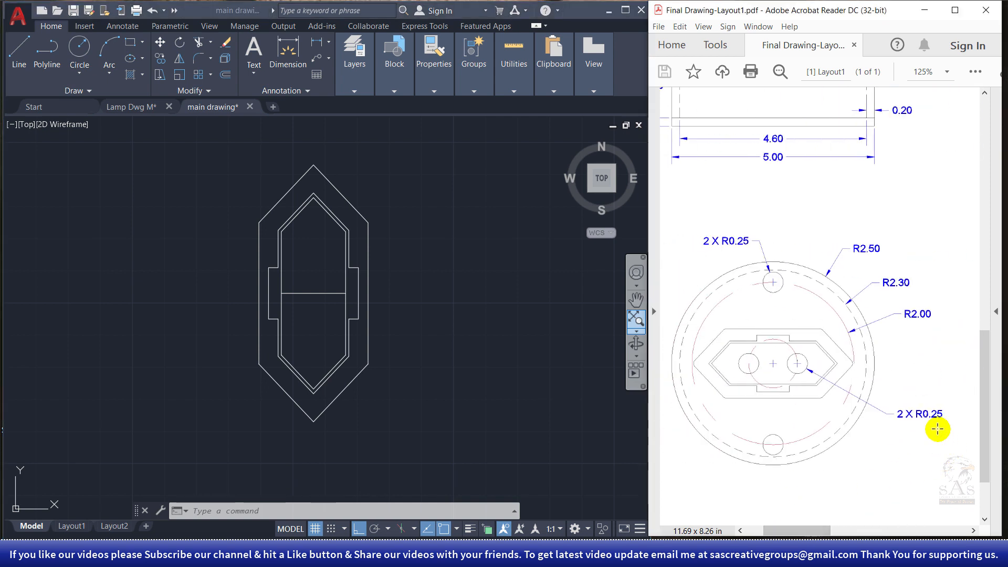
drag(798, 532, 888, 526)
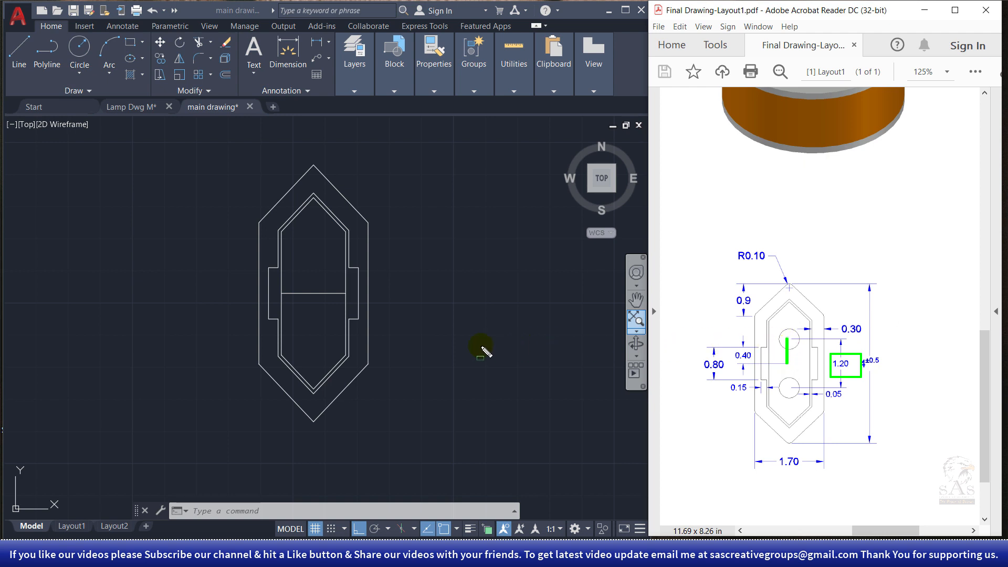
click(434, 359)
key(Escape)
key(Escape)
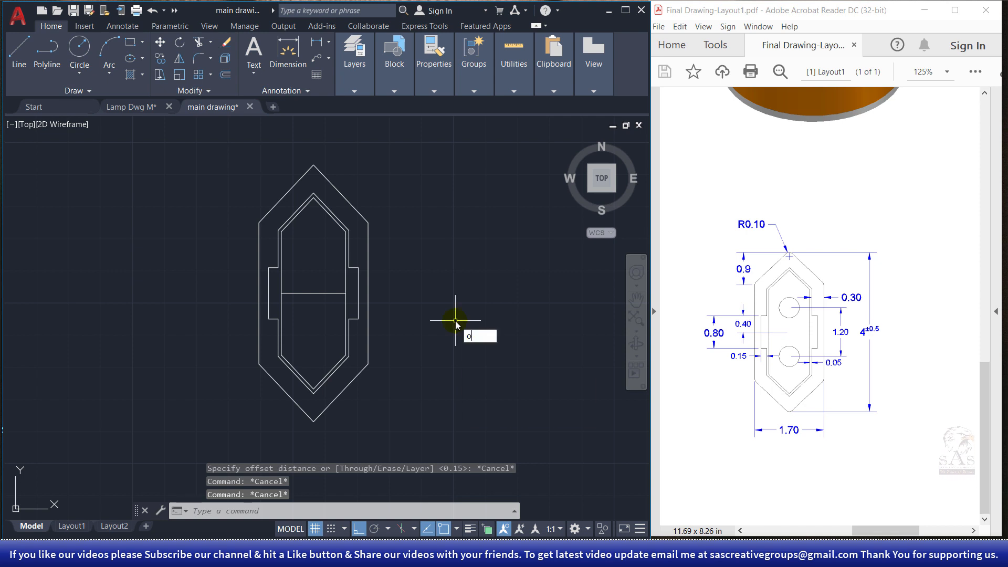
Offset the horizontal centre line by 0.60 both above and below.
key(Return)
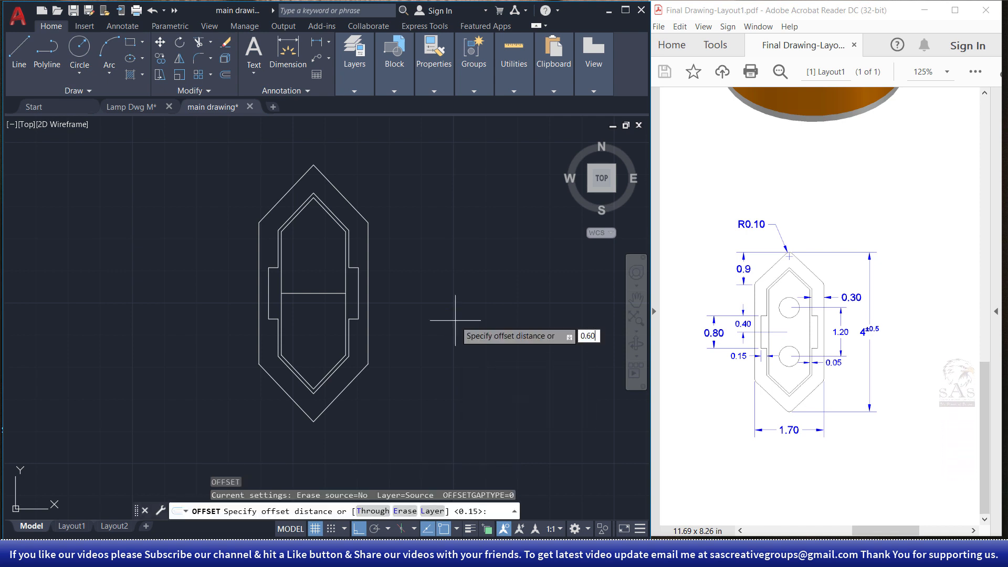
text(0.60)
key(Return)
click(323, 293)
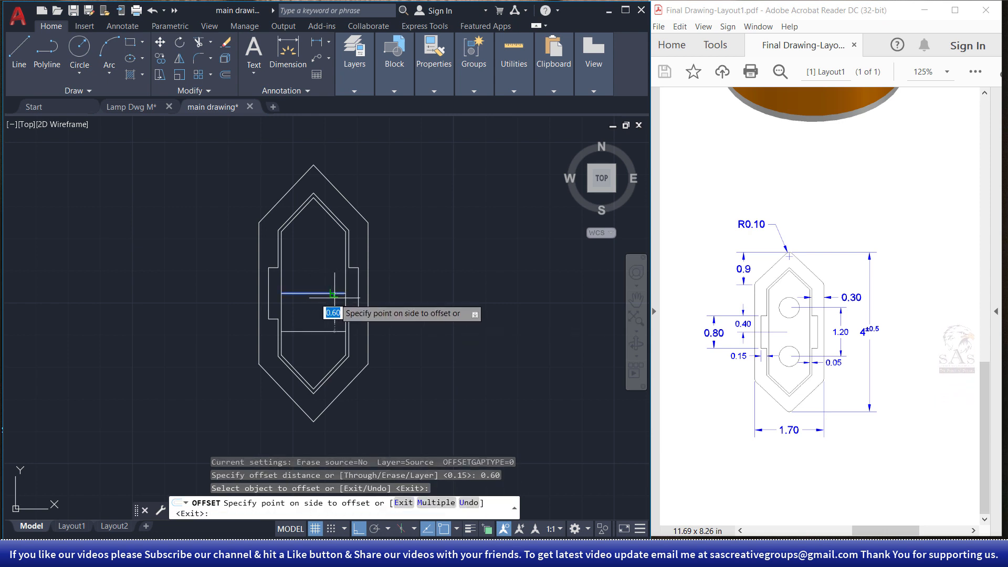
click(331, 266)
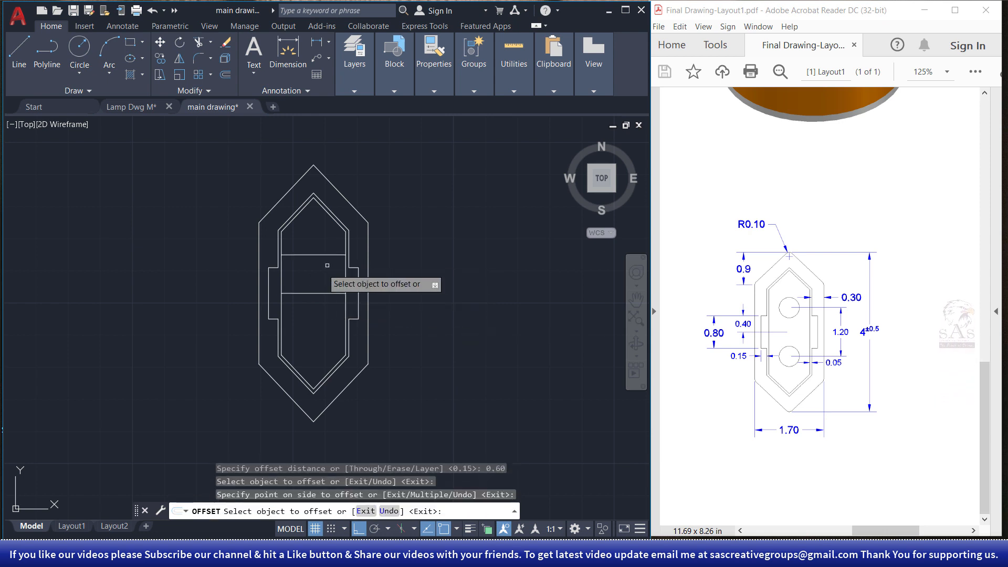
click(324, 294)
click(324, 315)
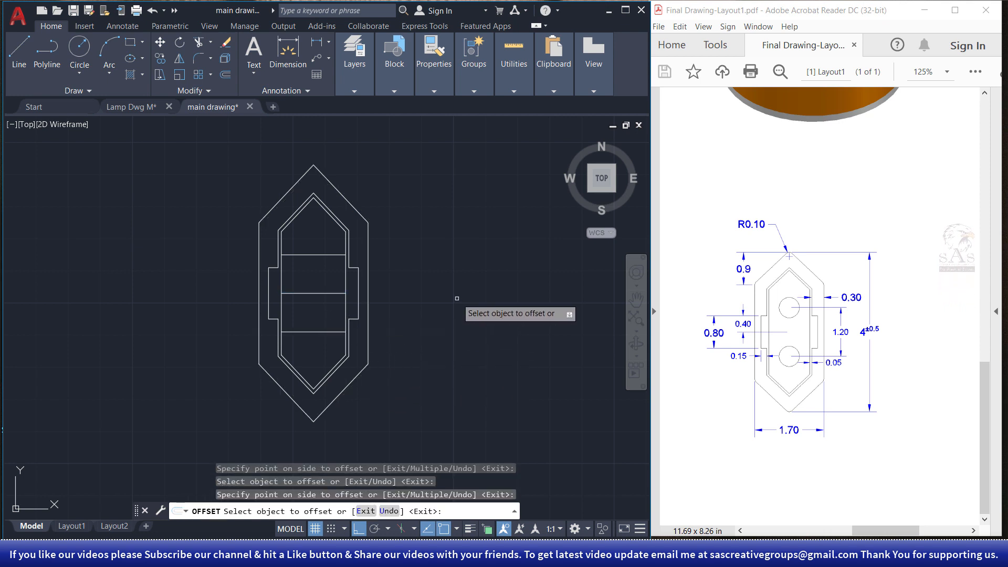
right_click(475, 244)
click(489, 252)
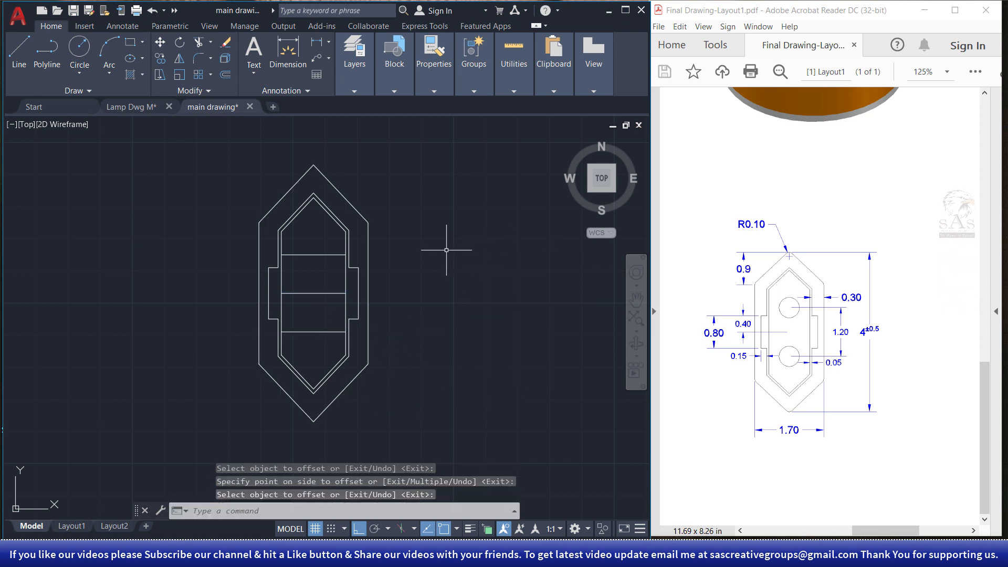
key(Escape)
key(Escape)
key(Escape)
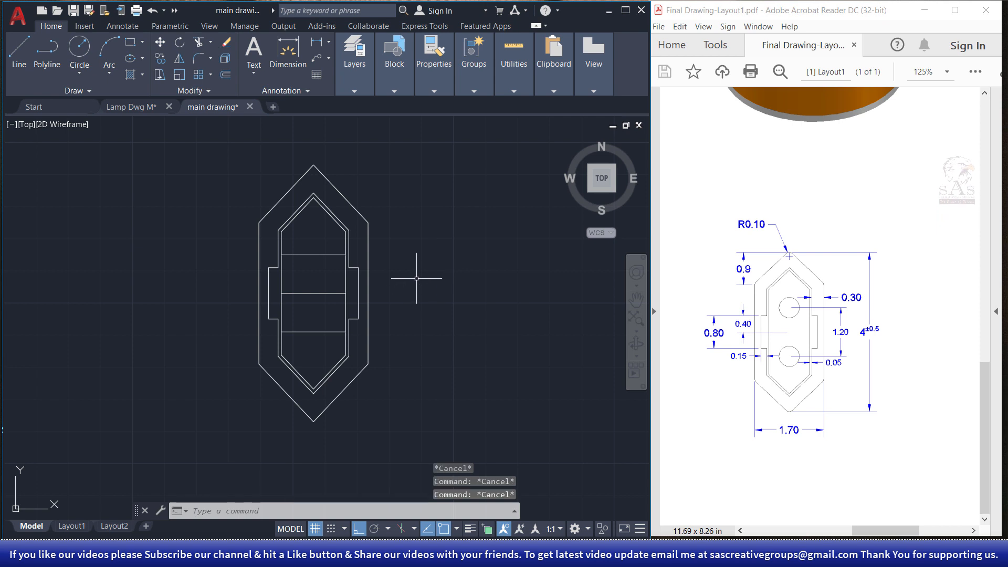
Draw a circle of radius 0.25 at the midpoint of each of the two offset lines.
text(c)
key(Return)
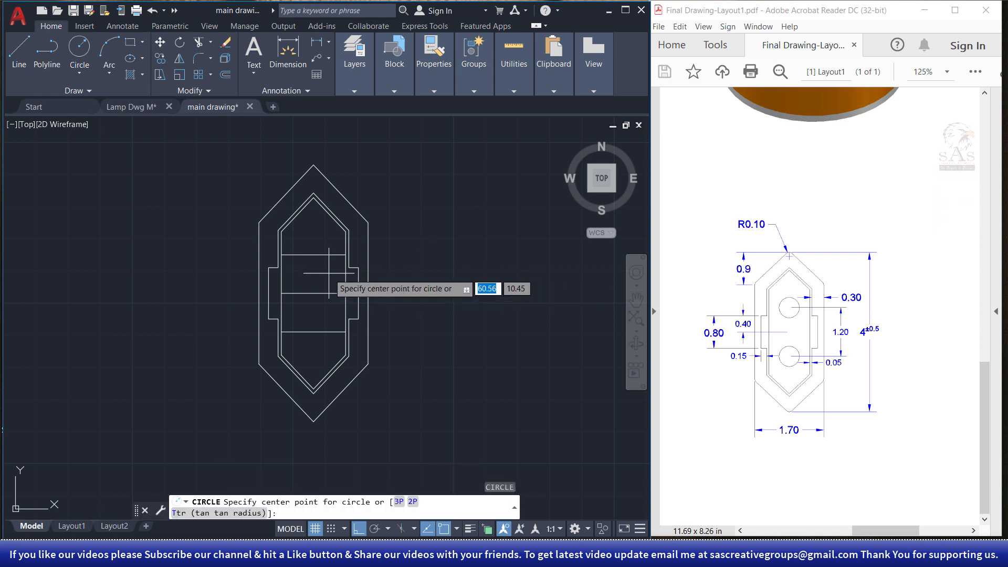
click(313, 254)
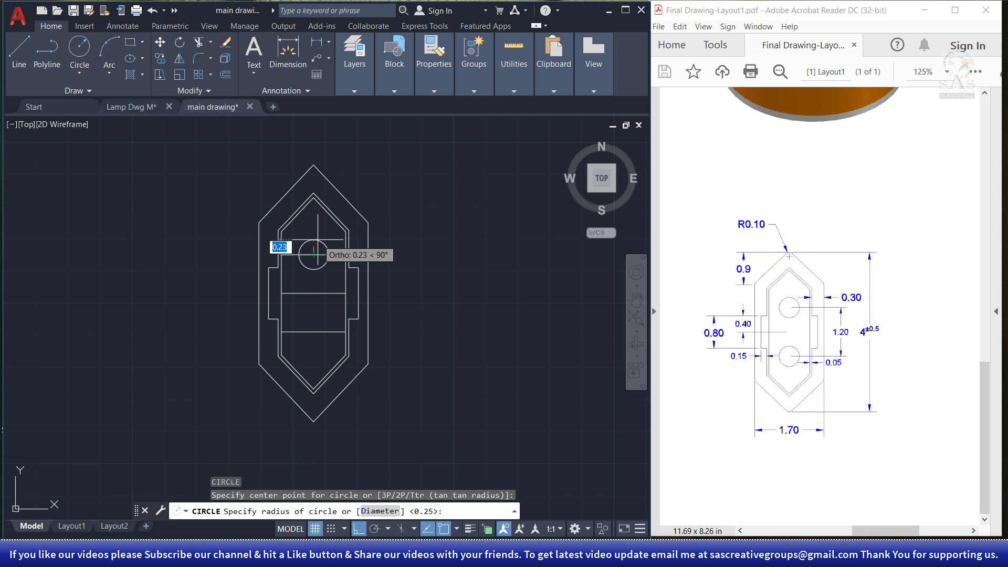
key(Return)
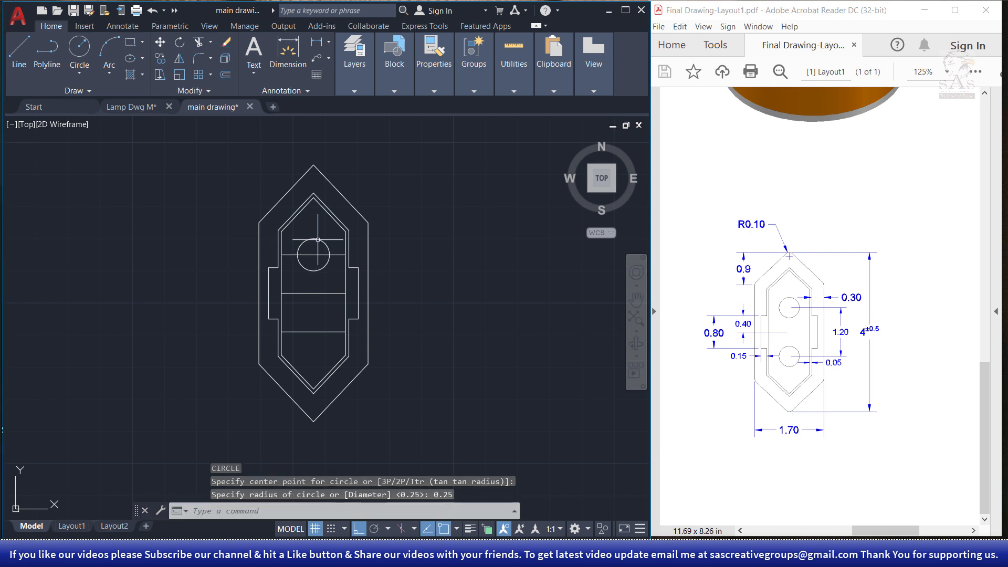
key(Return)
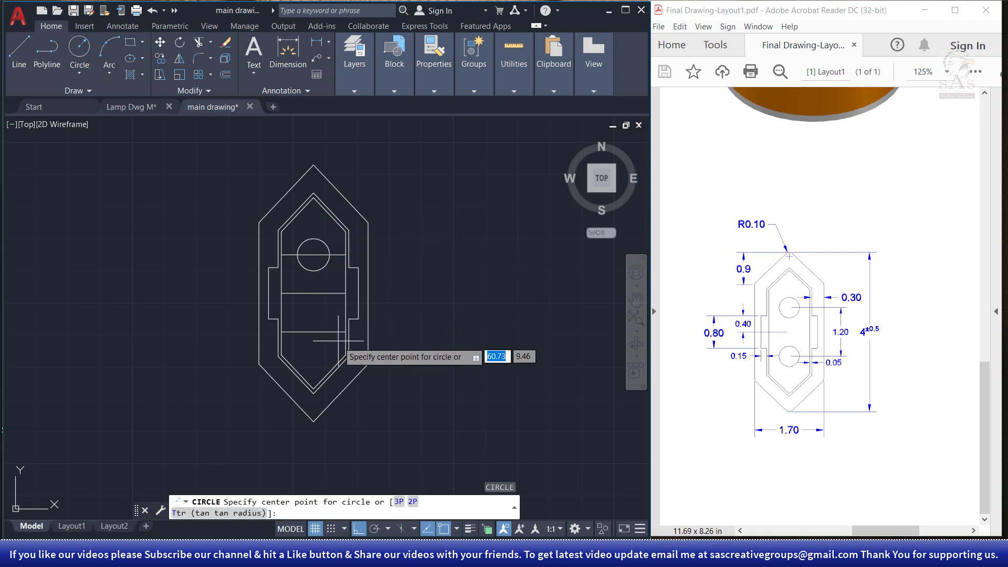
click(314, 332)
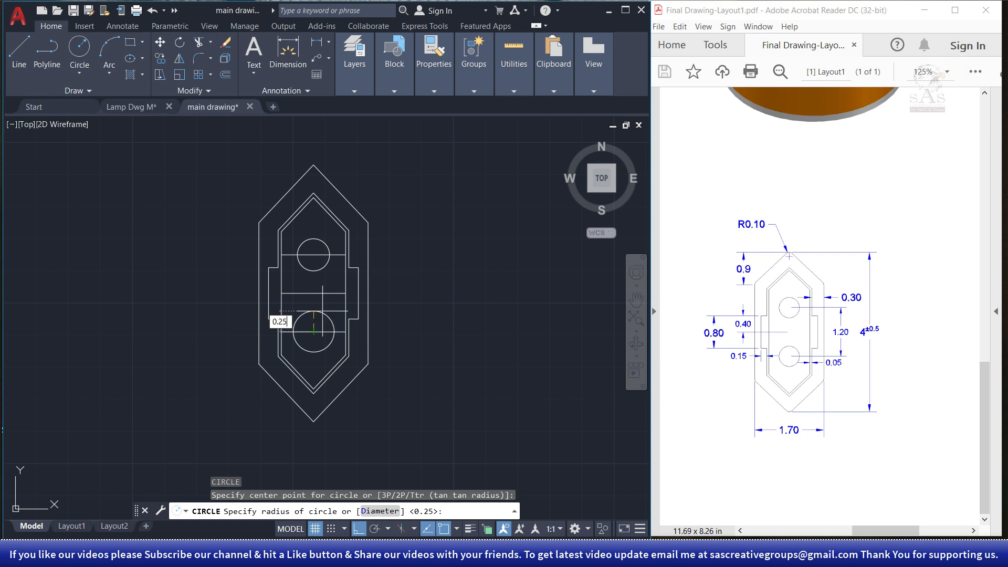
key(Escape)
key(Escape)
Erase the centre line and the two offset lines inside the inner outline.
click(298, 285)
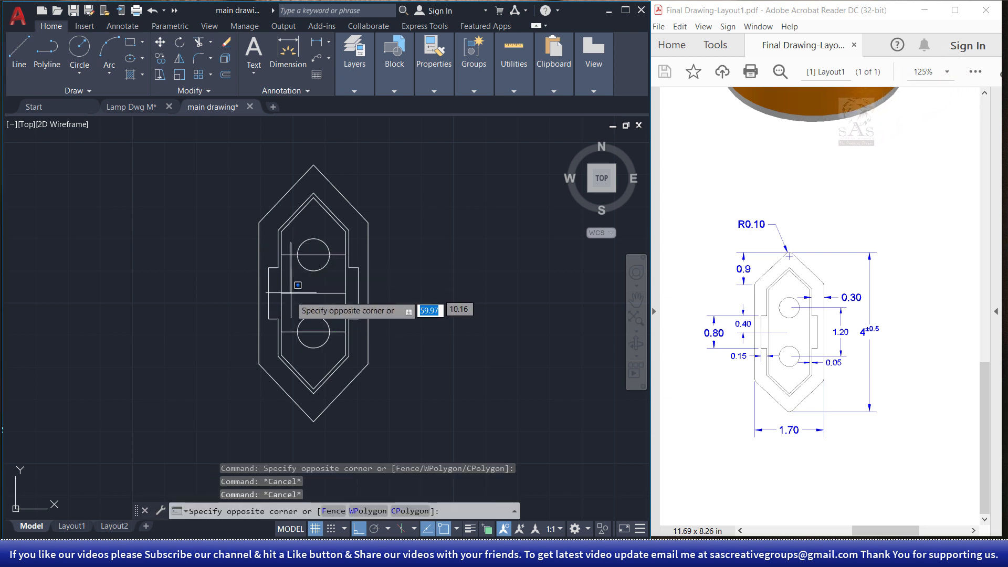
click(295, 339)
key(Delete)
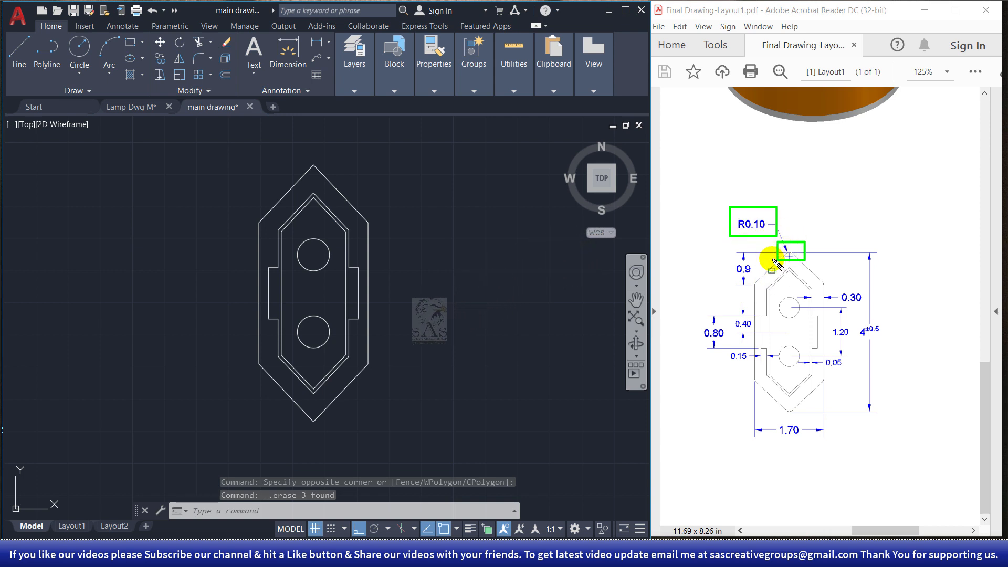
Fillet the top tip of the plug's outer outline with a radius of 0.10.
text(f)
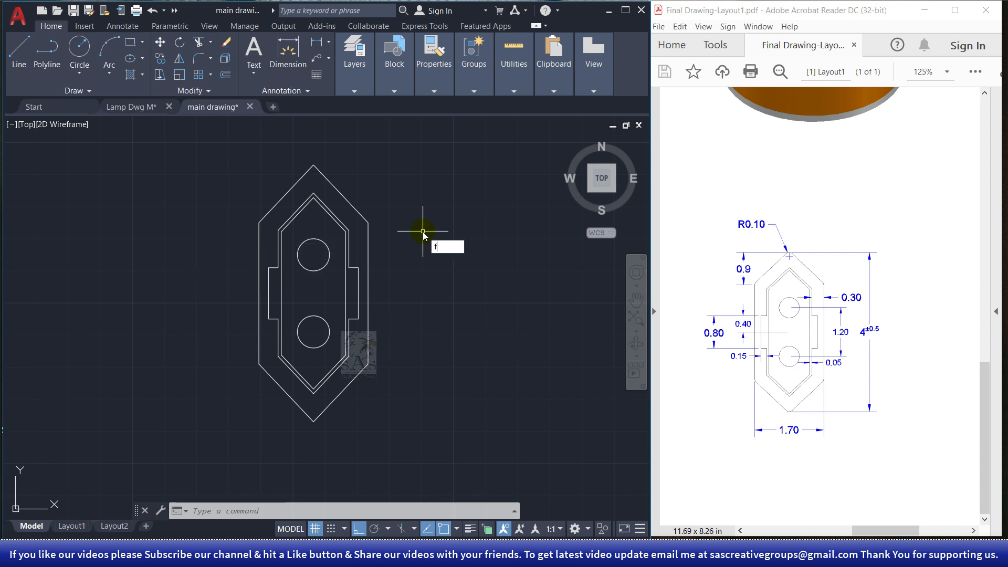
key(Return)
text(r)
key(Return)
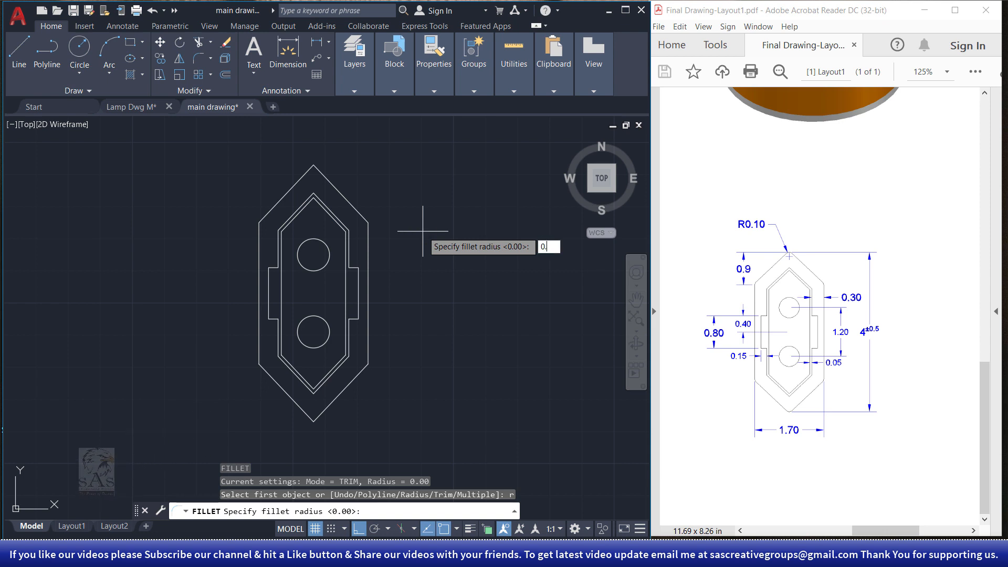
key(Return)
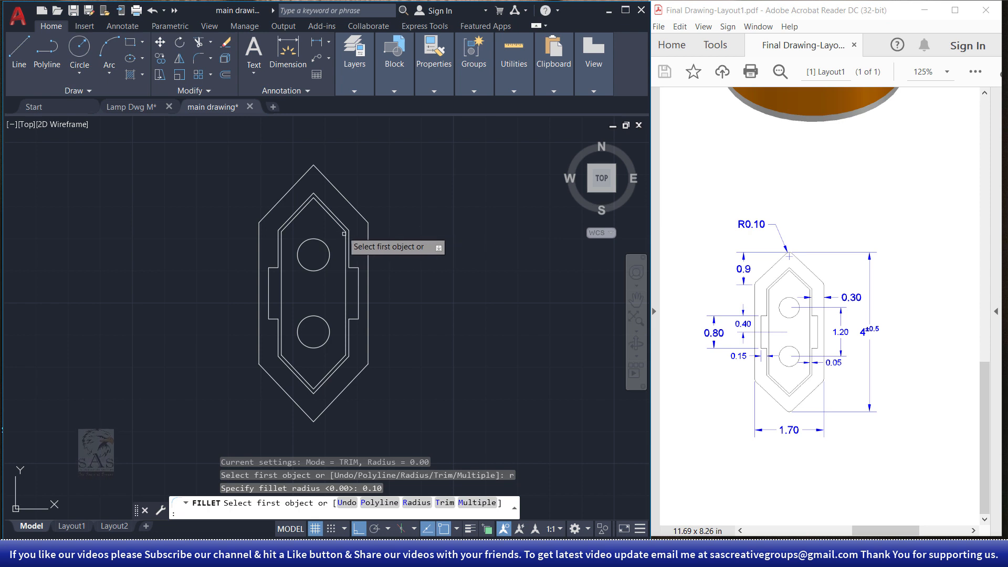
click(310, 177)
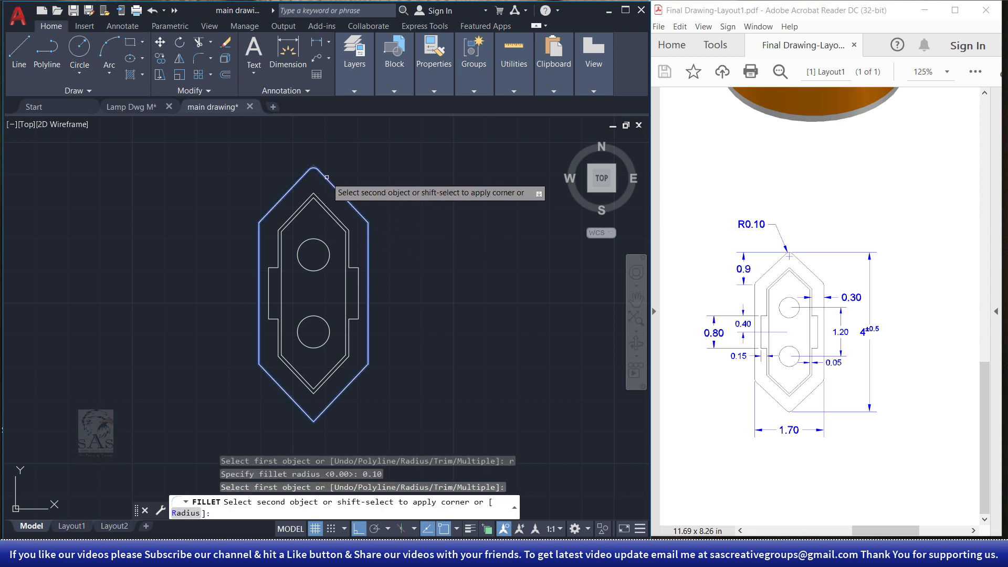
click(326, 177)
Fillet the remaining five corners of the plug's outer outline in one multiple run at the 0.10 radius.
key(Return)
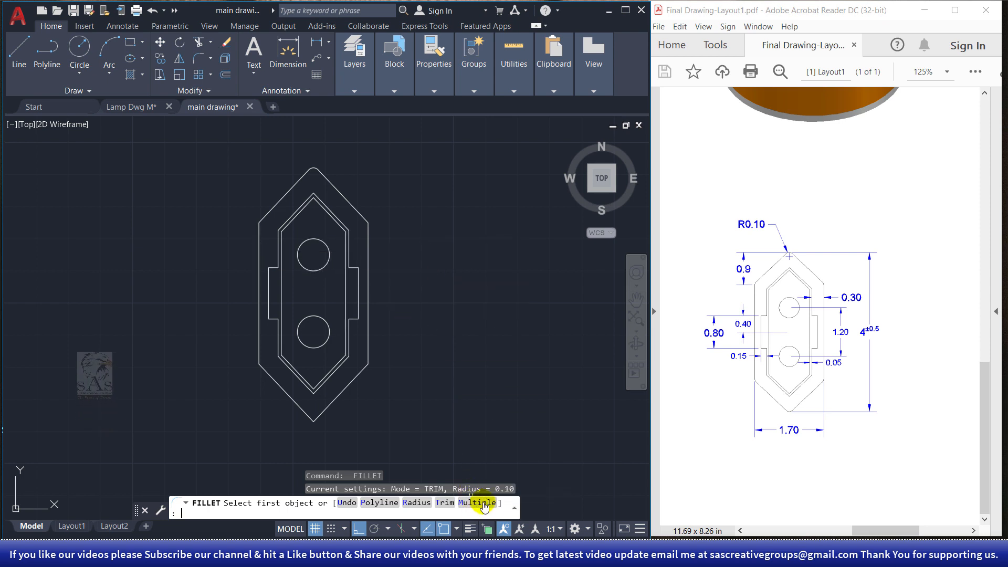
click(284, 198)
click(260, 242)
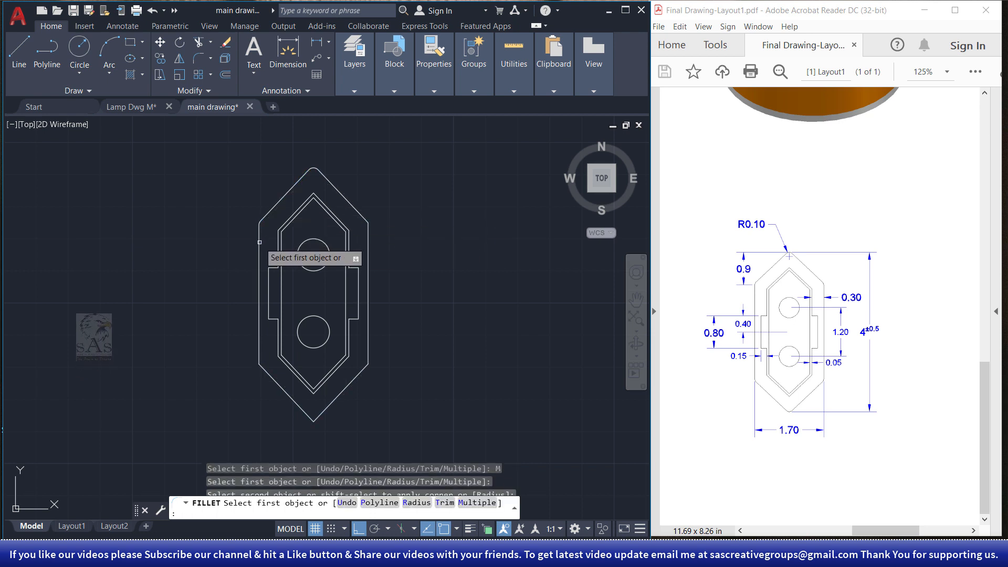
click(260, 360)
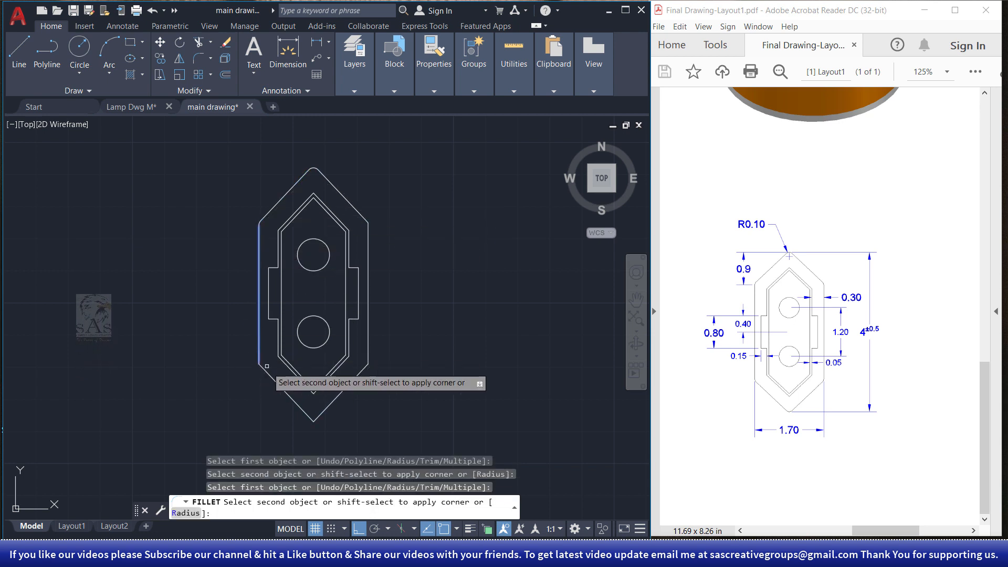
click(274, 379)
click(307, 415)
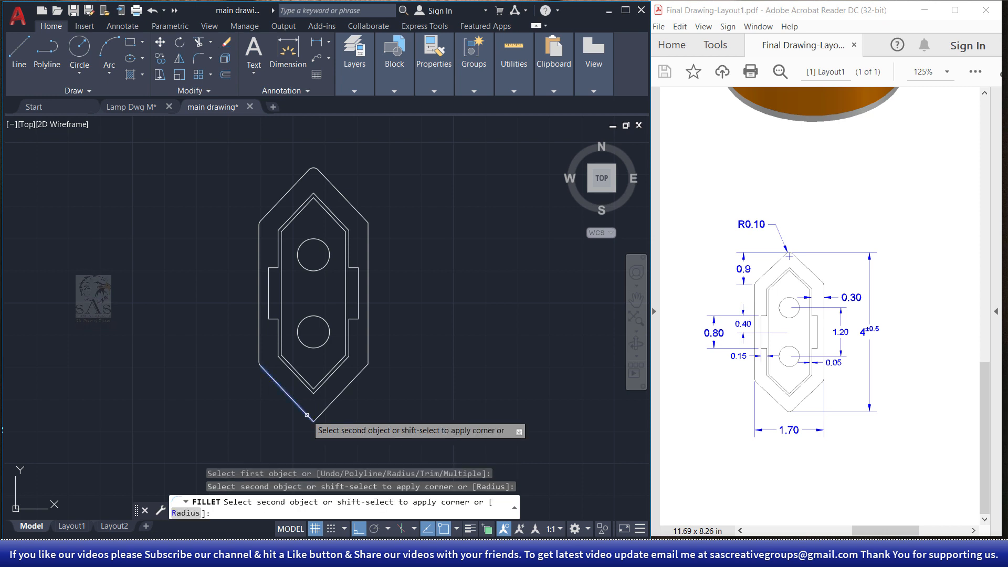
click(349, 383)
click(365, 369)
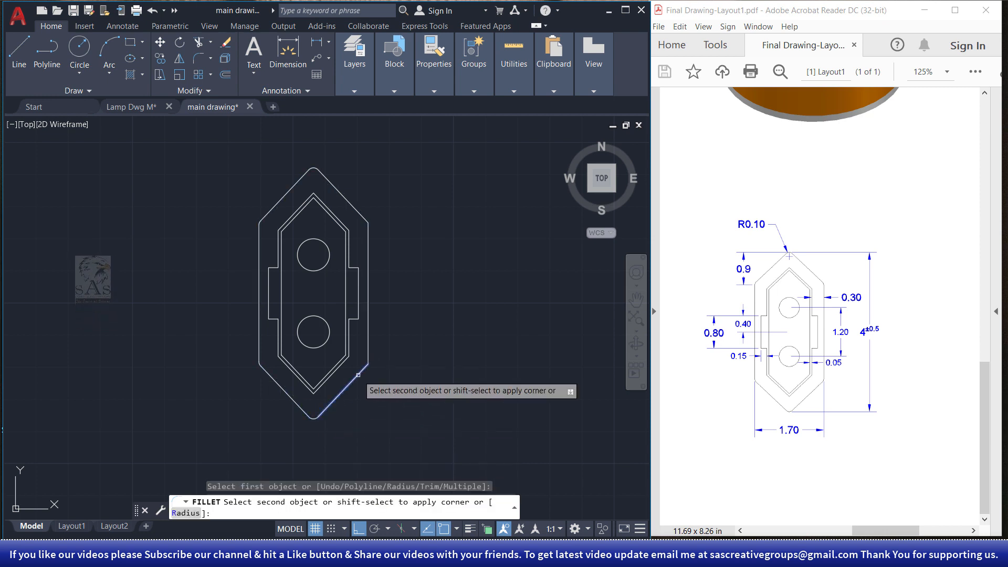
click(368, 340)
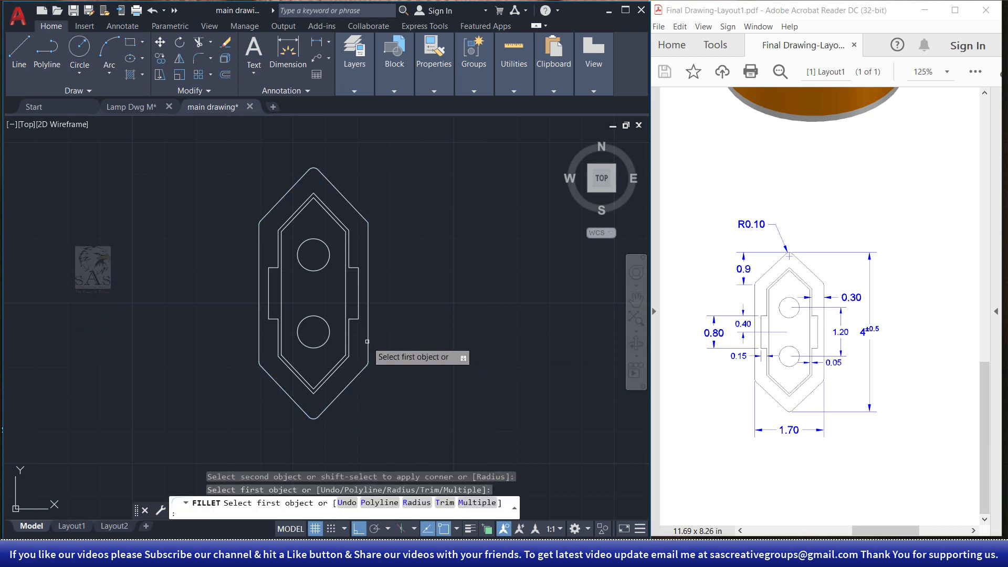
click(369, 234)
click(363, 217)
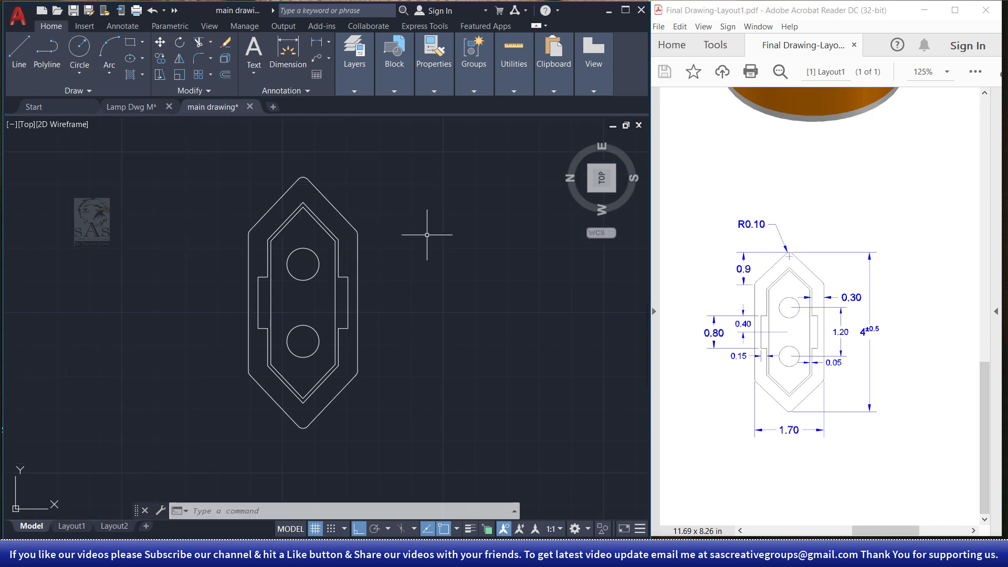
Join the plug's outline segments into polylines, window-selecting the whole plug profile, and check the notched inner outline as one object.
text(j)
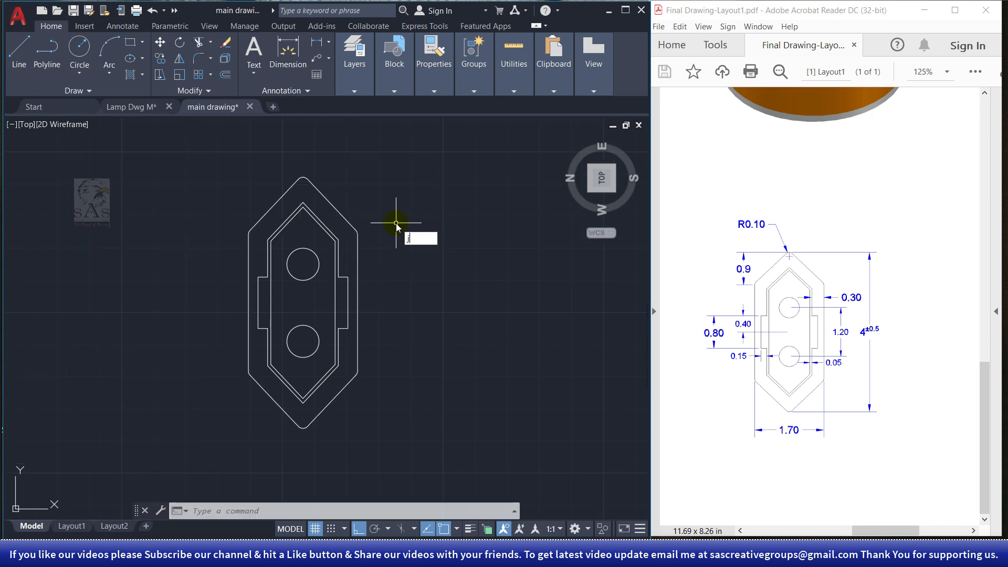
key(Return)
click(431, 154)
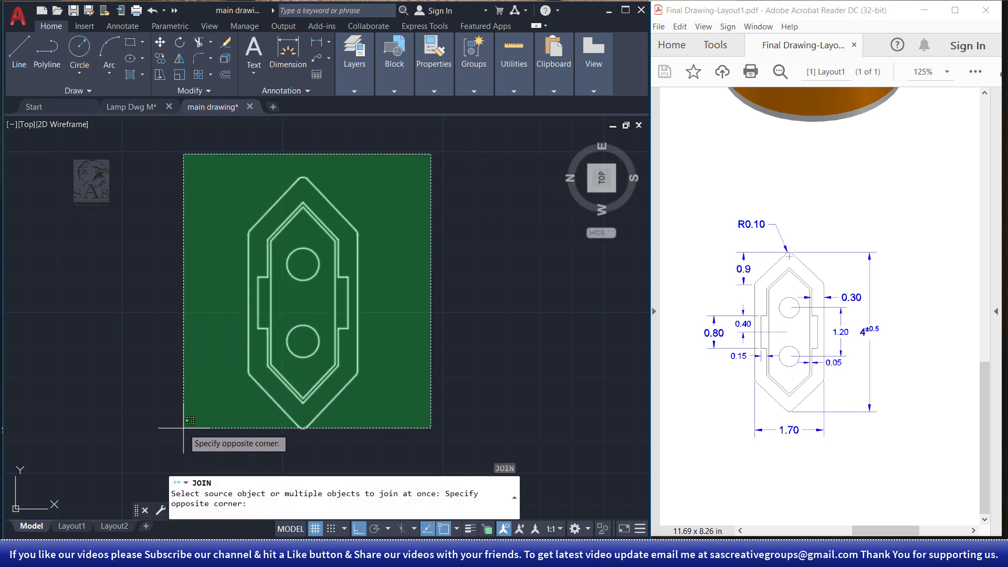
click(159, 464)
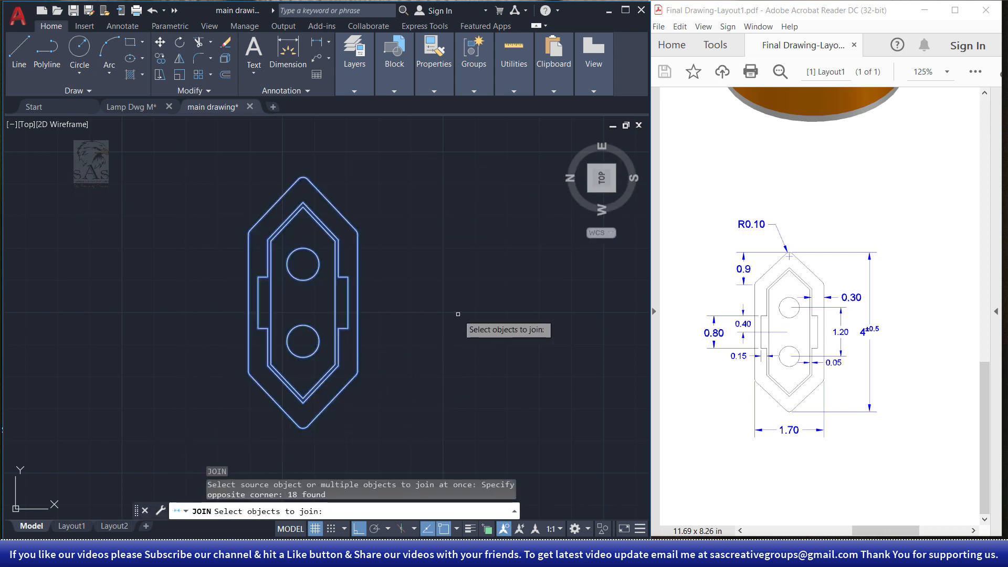
key(Return)
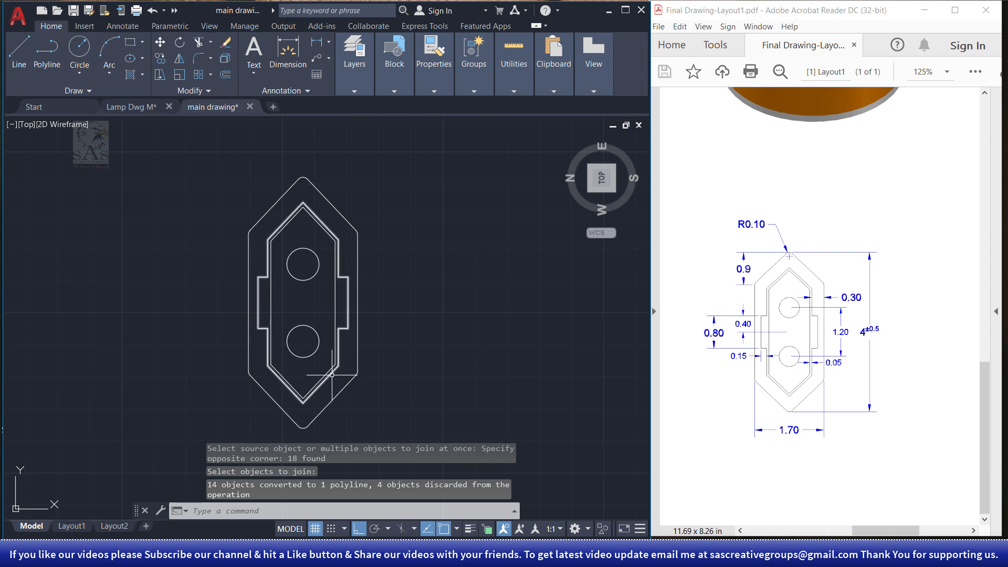
click(330, 378)
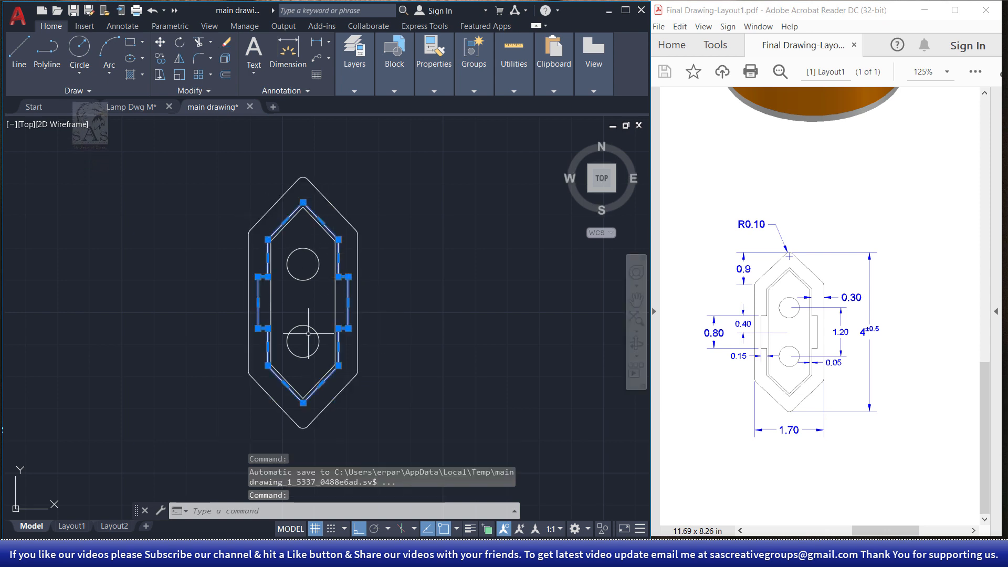
key(Escape)
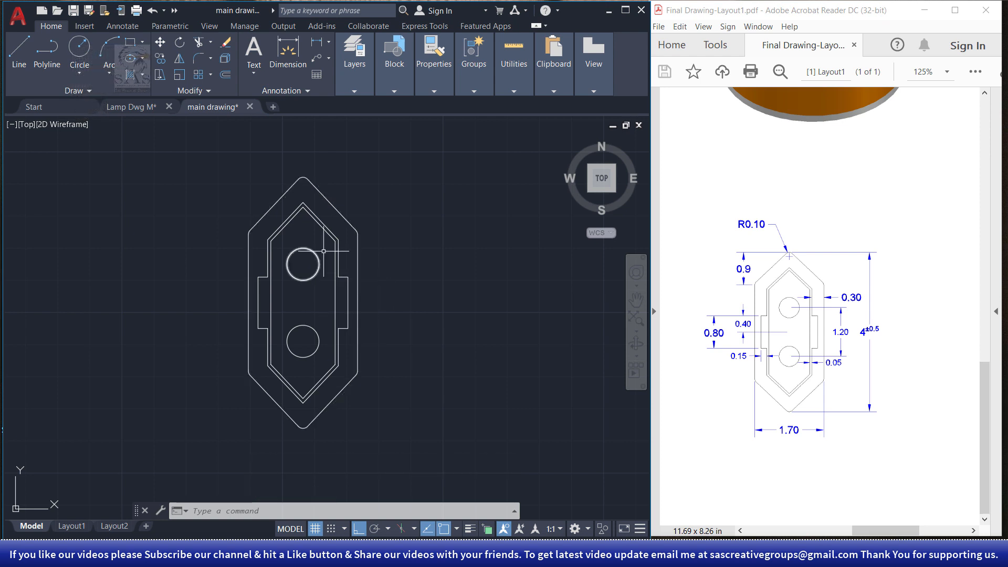
Switch the model to the SW Isometric view and frame the row of circular base profiles.
scroll(386, 292, down, 4)
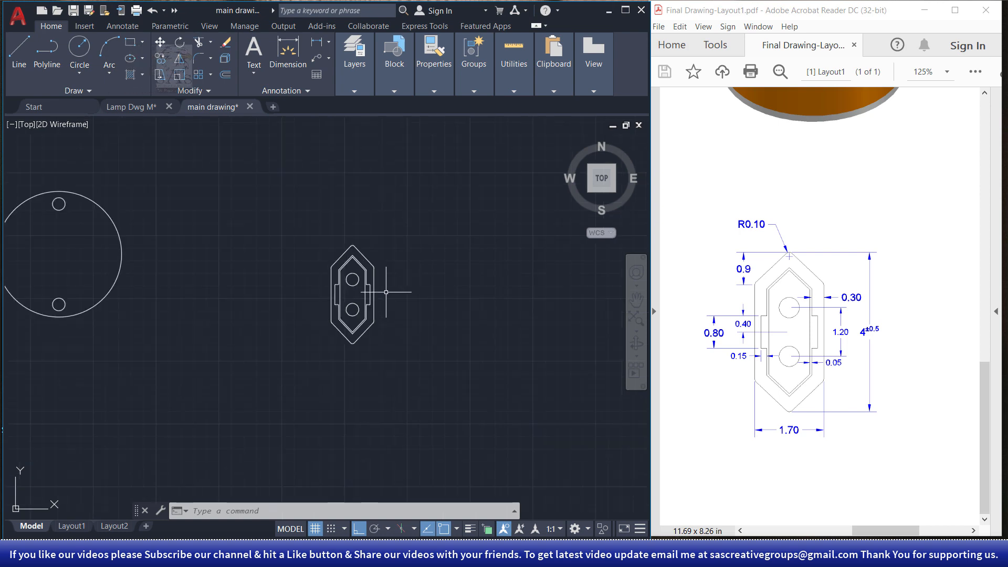
scroll(386, 292, down, 4)
scroll(331, 293, down, 6)
scroll(310, 293, up, 4)
middle_drag(316, 294, 387, 304)
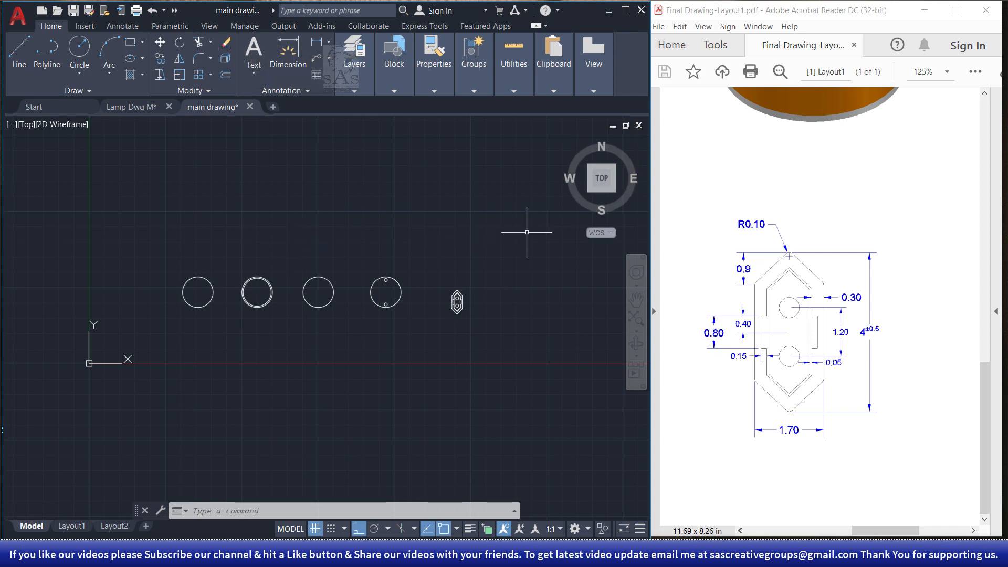
click(591, 193)
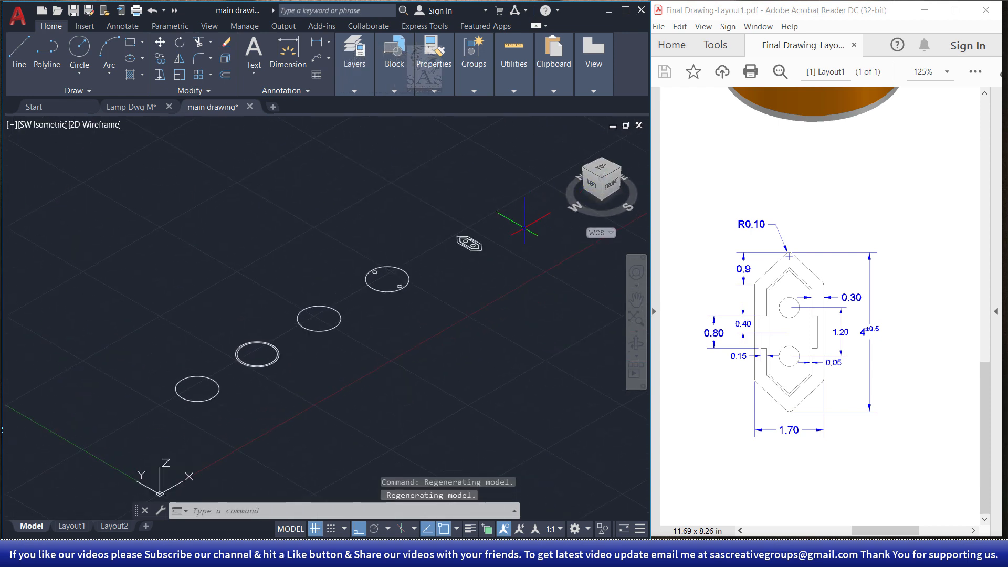
middle_drag(417, 310, 468, 313)
scroll(254, 393, up, 4)
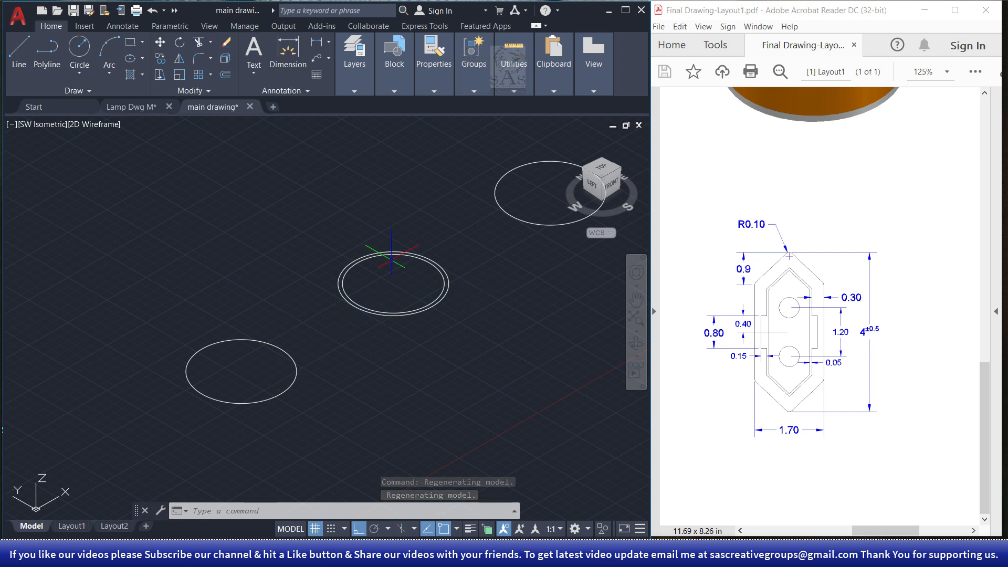
middle_drag(561, 279, 440, 330)
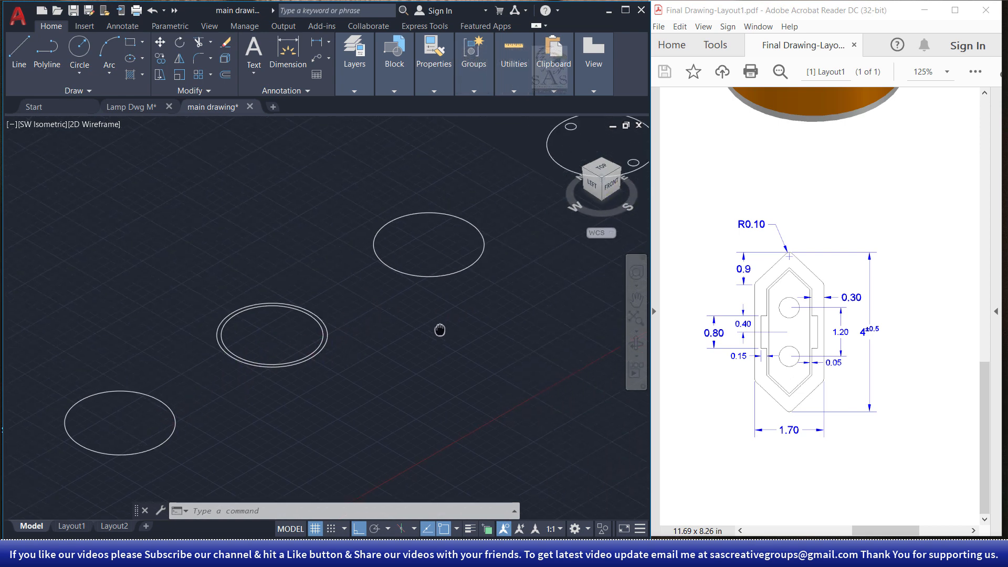
scroll(443, 313, down, 4)
scroll(429, 292, up, 3)
scroll(414, 290, down, 3)
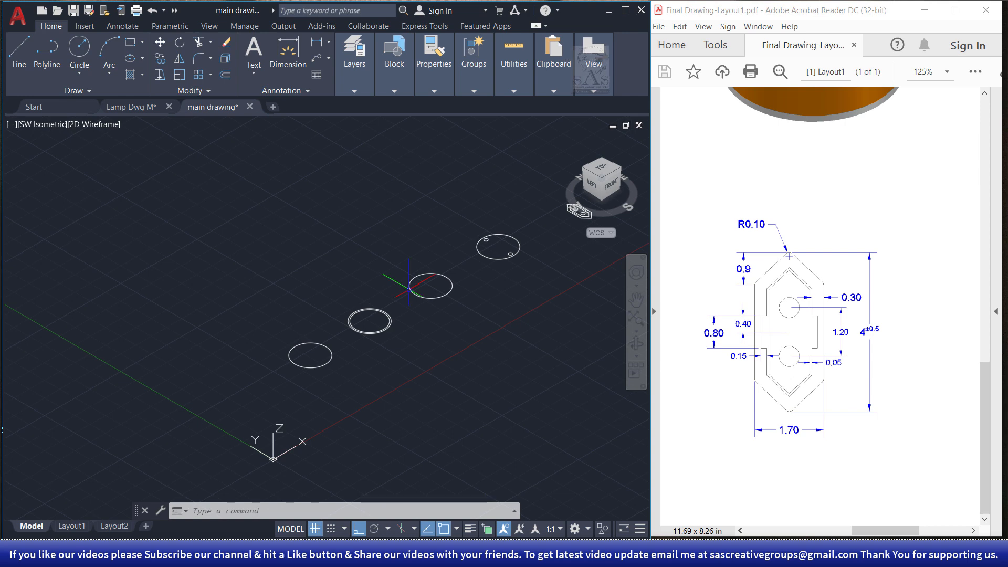
scroll(409, 288, up, 2)
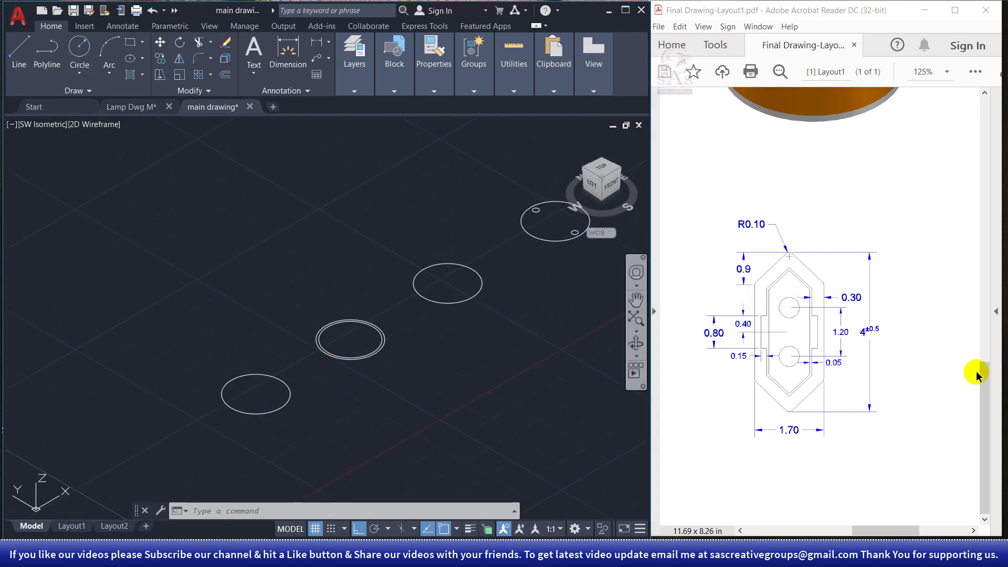
Check the front view in the PDF drawing for the heights of the bottom plate, ring and top plate.
drag(984, 386, 986, 158)
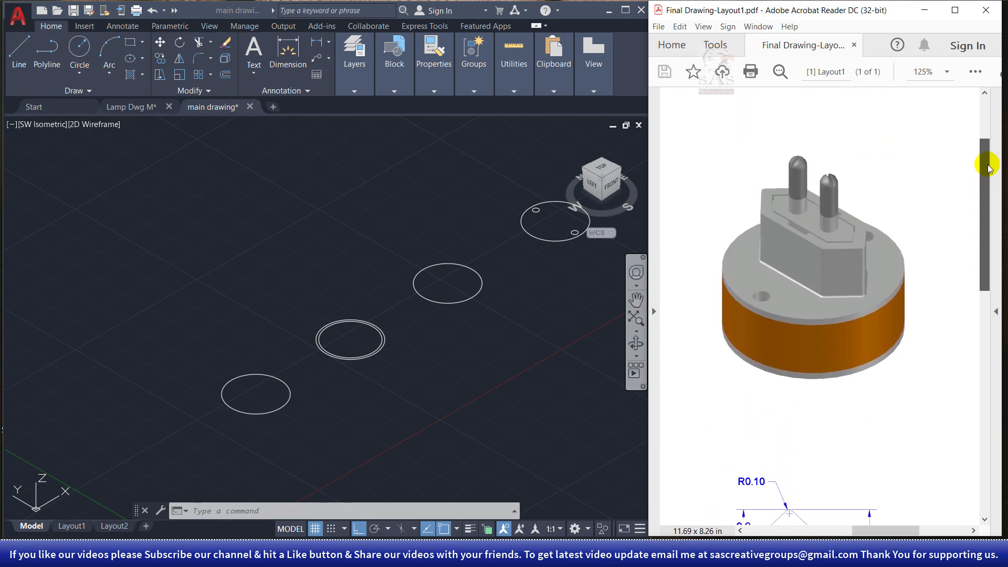
drag(895, 535, 802, 528)
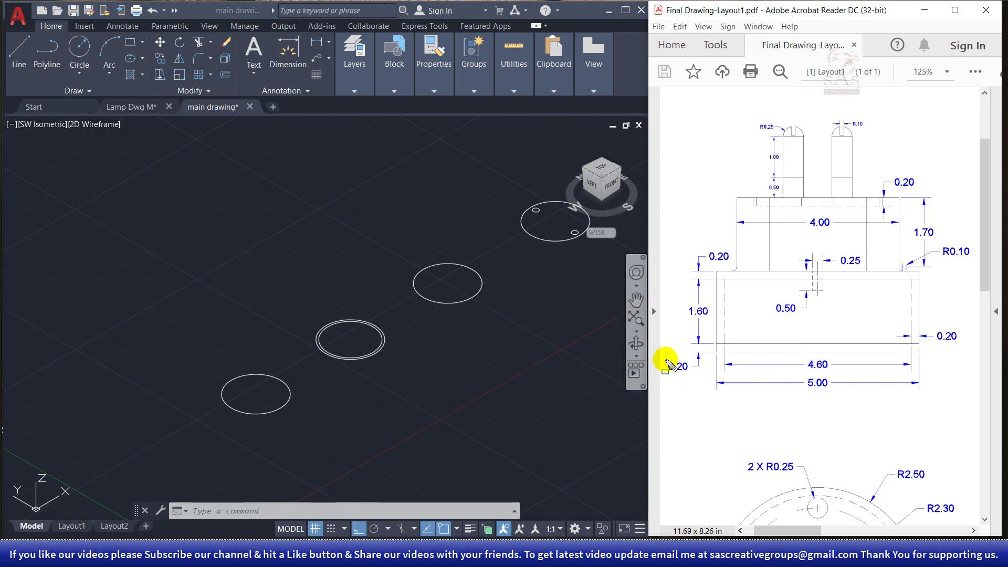
drag(667, 359, 709, 383)
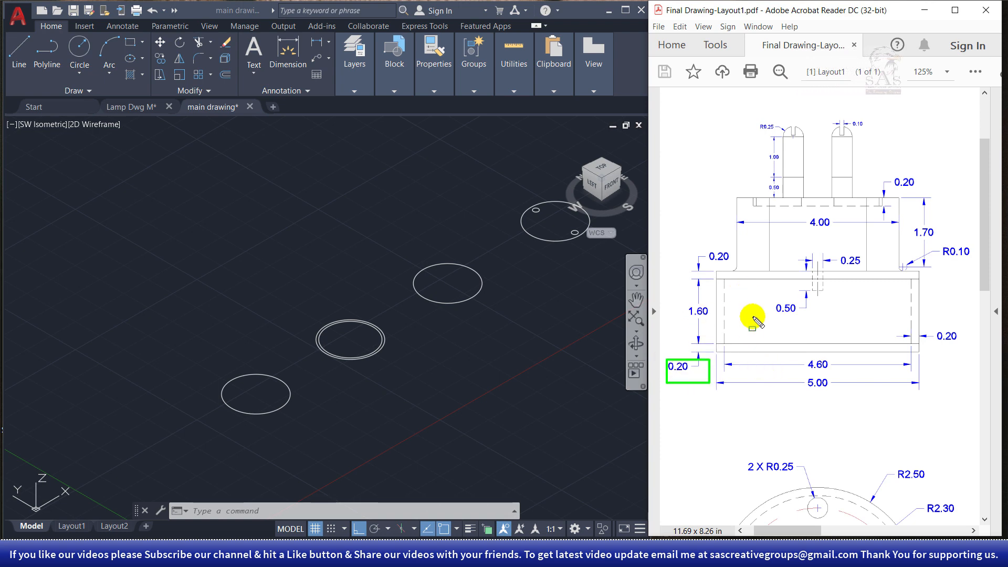
drag(682, 299, 721, 324)
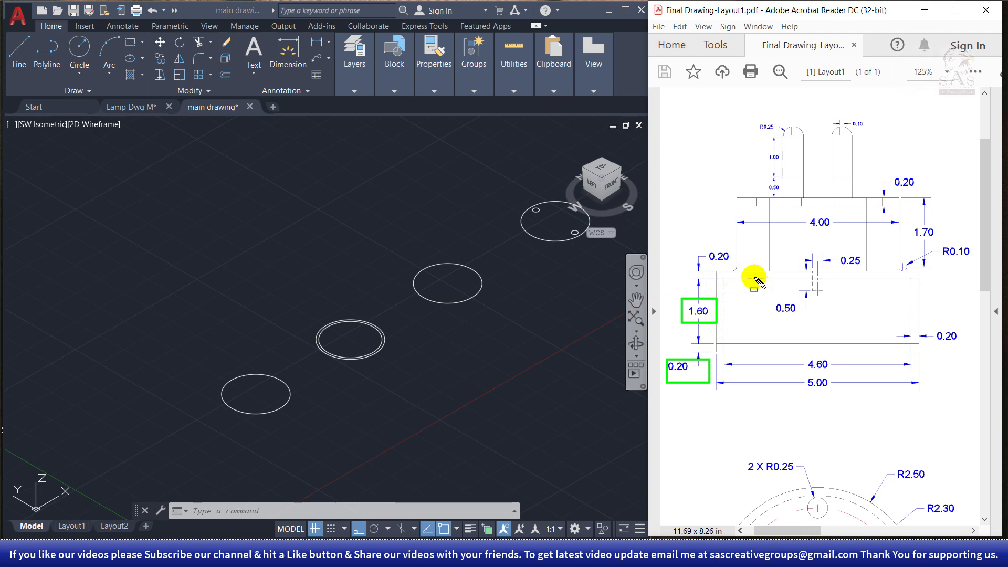
drag(702, 247, 732, 266)
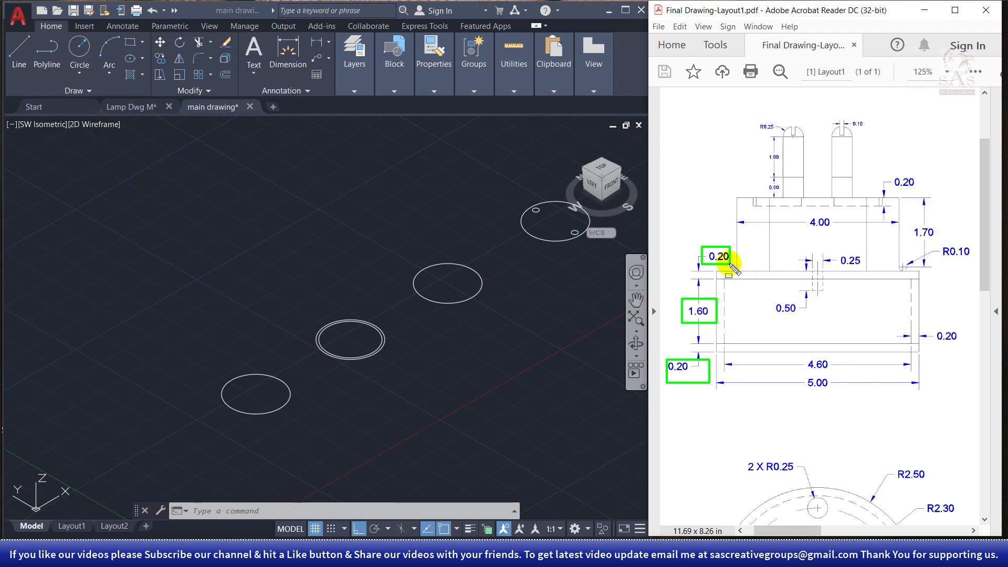
key(Escape)
key(Escape)
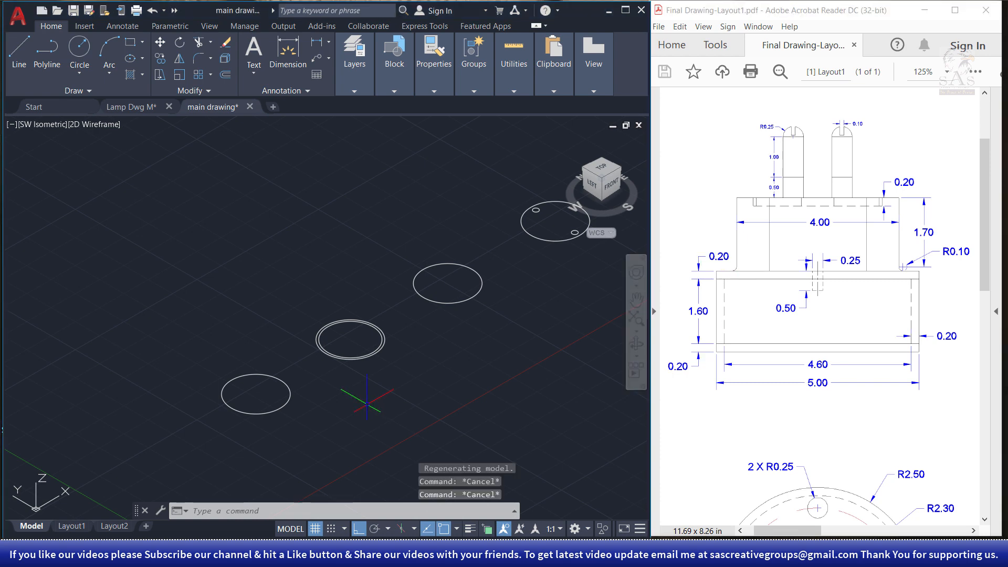
Extrude the first plain circle, nearest the origin, to a height of 0.2.
text(t)
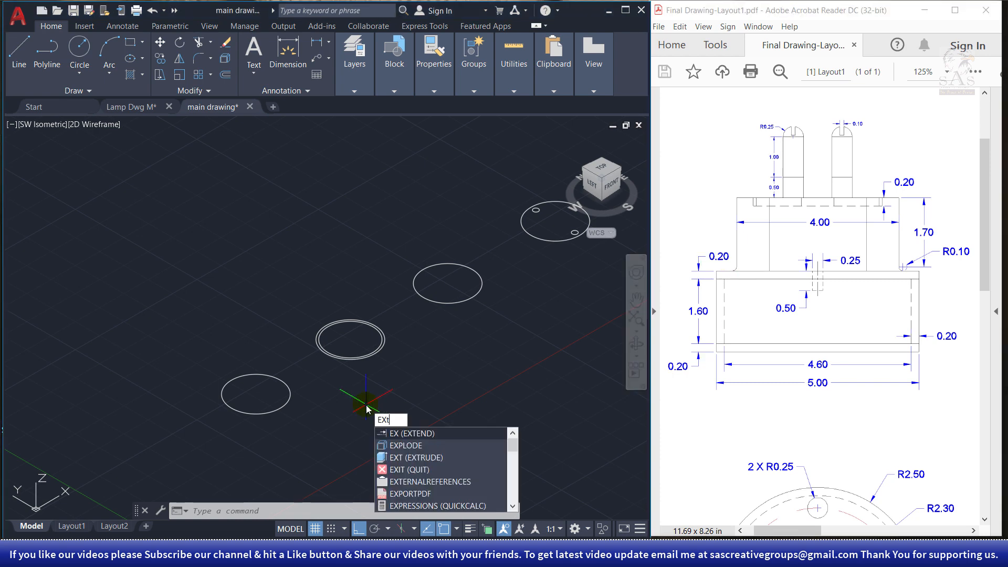
key(Return)
click(284, 405)
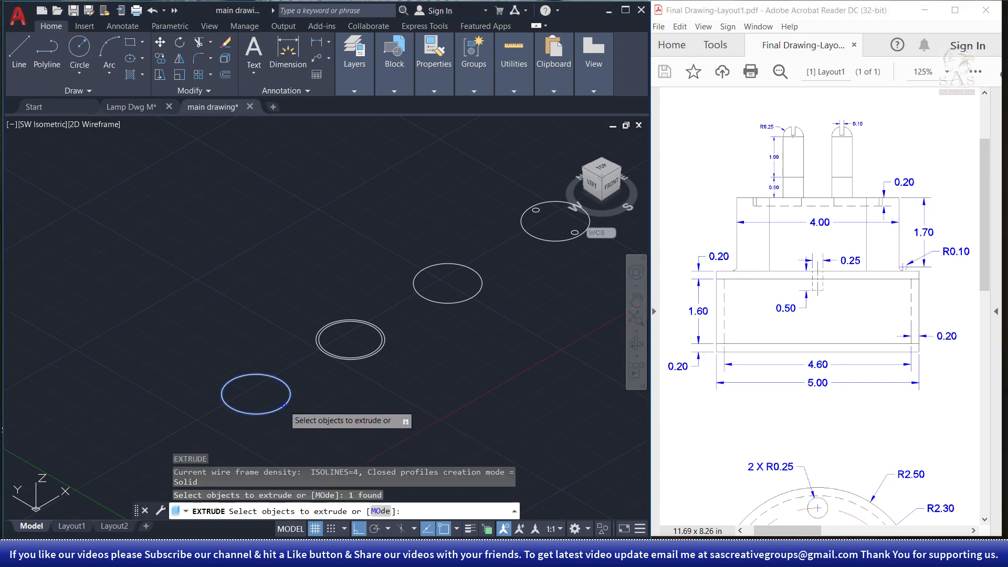
right_click(336, 407)
click(353, 412)
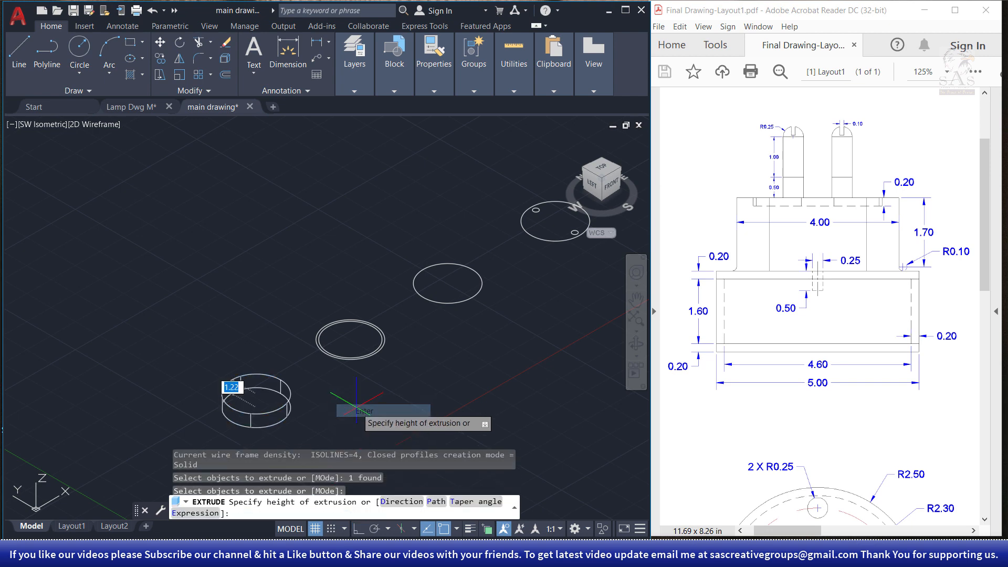
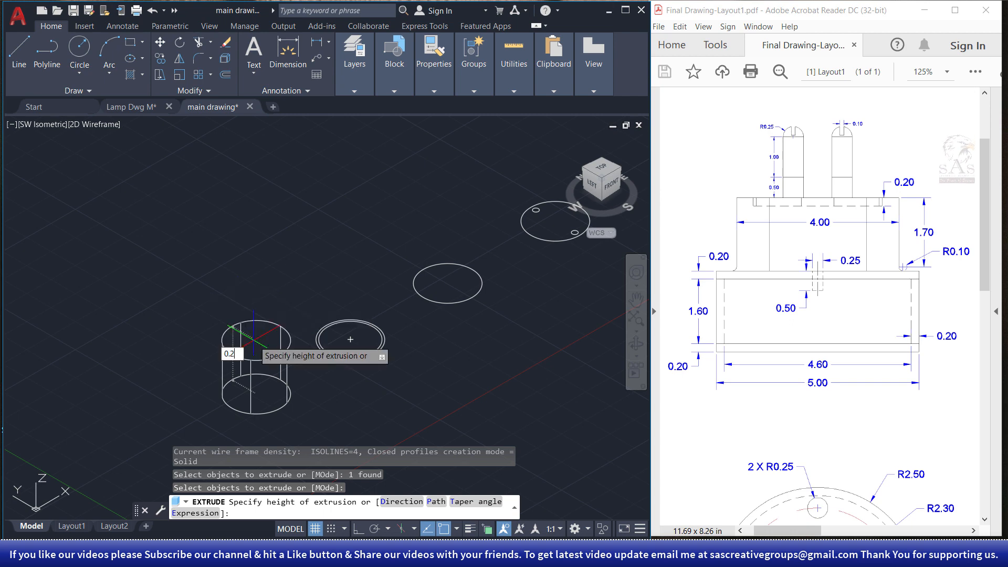
key(Return)
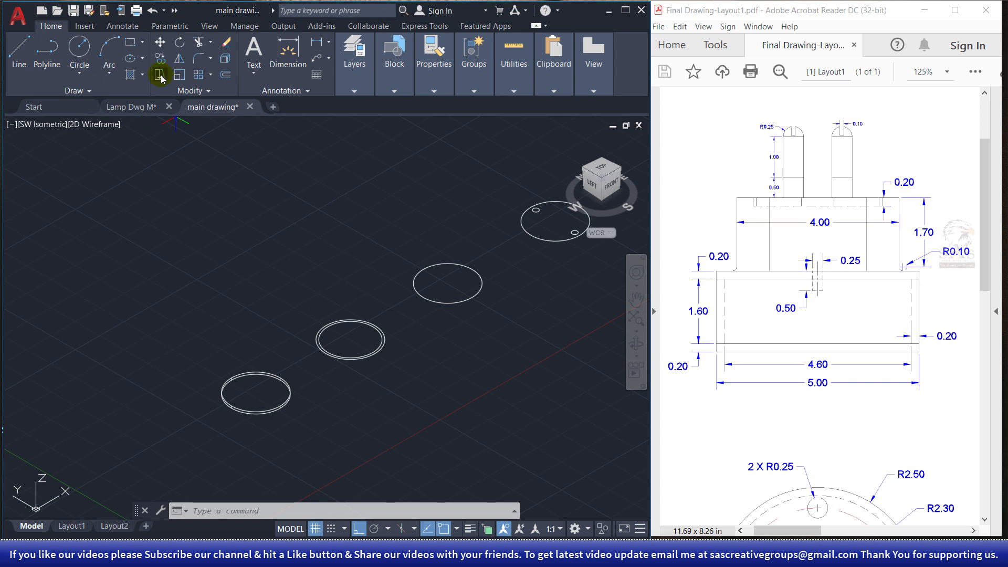
Switch the drawing environment to the 3D Modeling workspace.
click(175, 11)
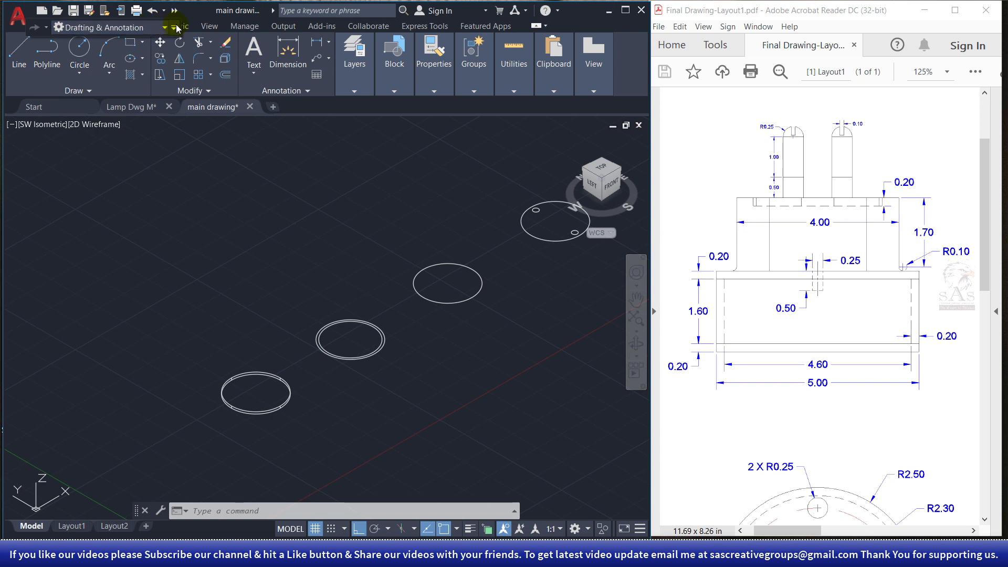
click(174, 27)
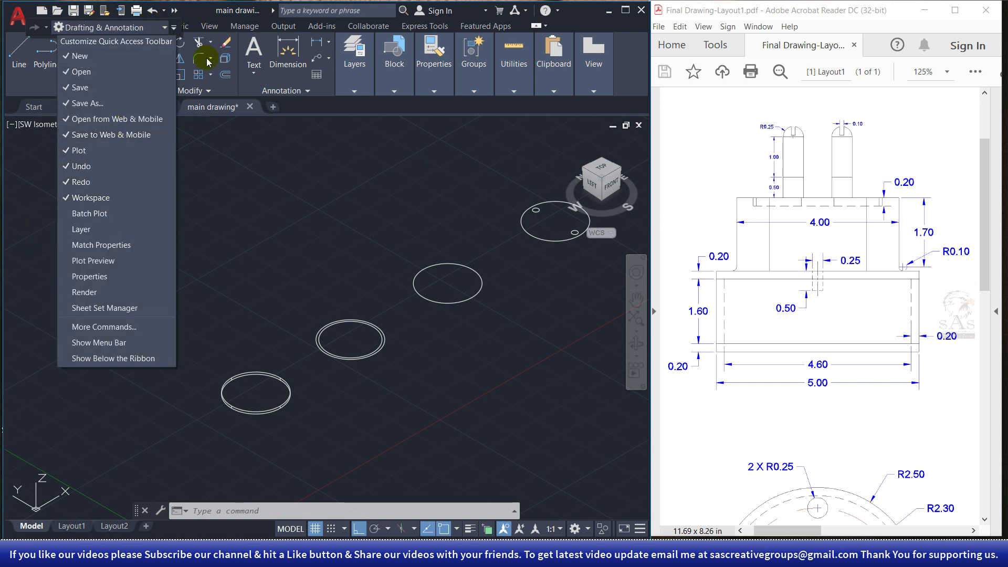
click(195, 11)
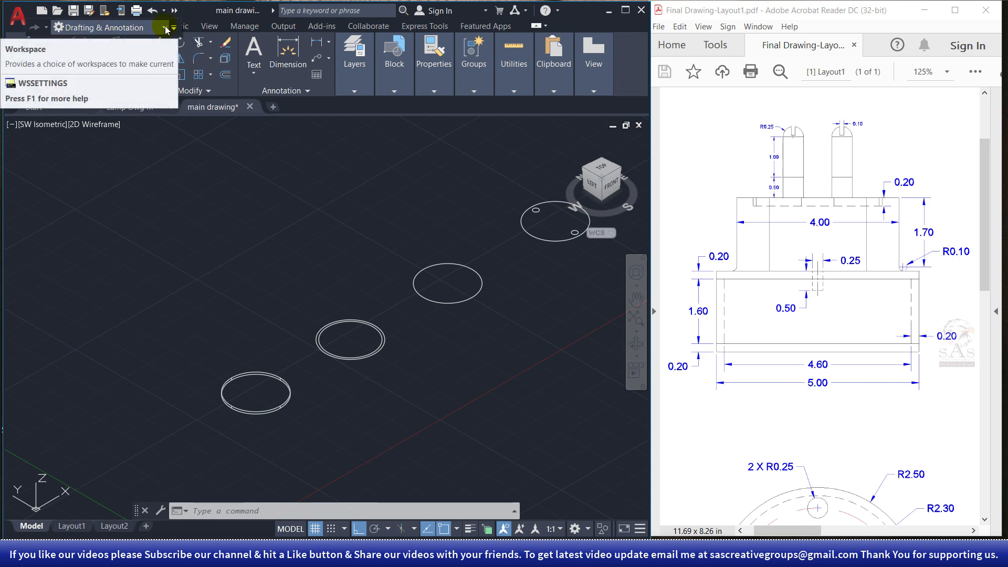
click(103, 30)
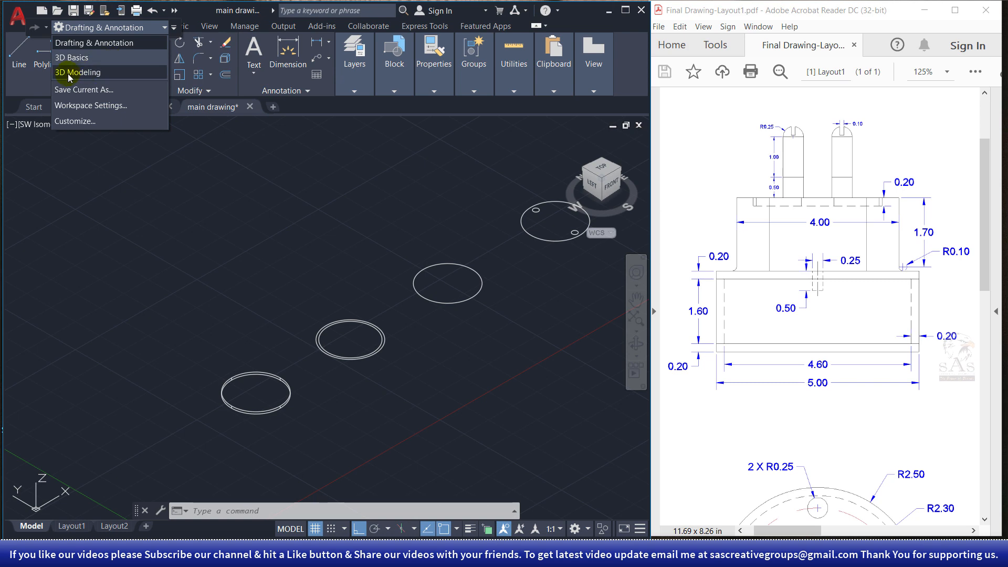
click(100, 72)
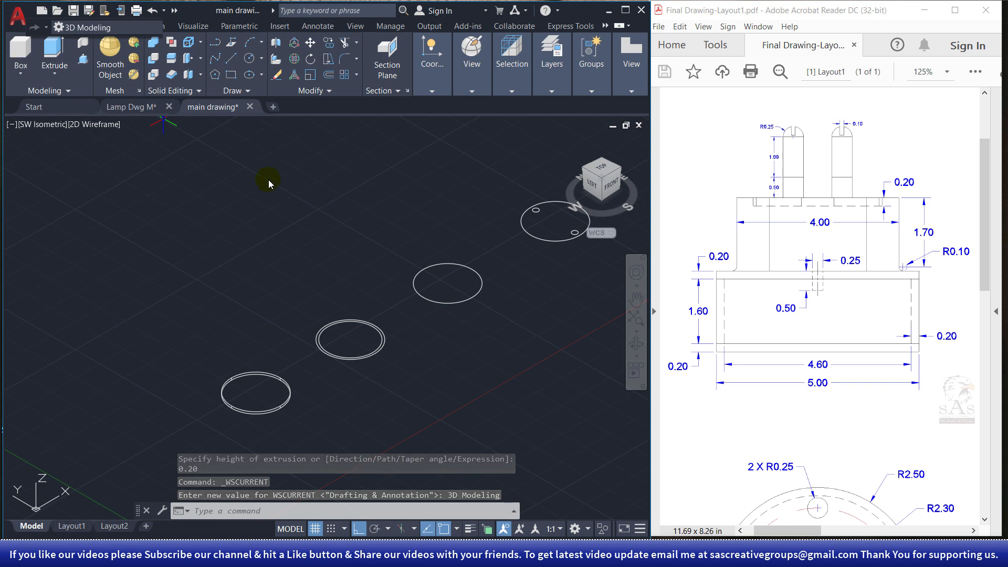
Presspull the narrow area between the two concentric circles to a height of 1.60, forming the hollow ring.
click(83, 62)
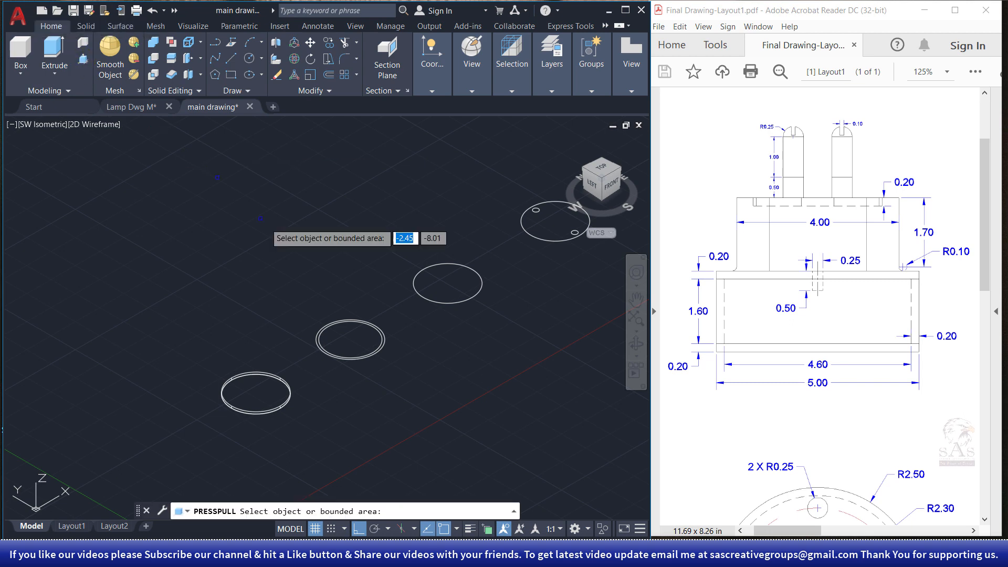
scroll(370, 352, up, 4)
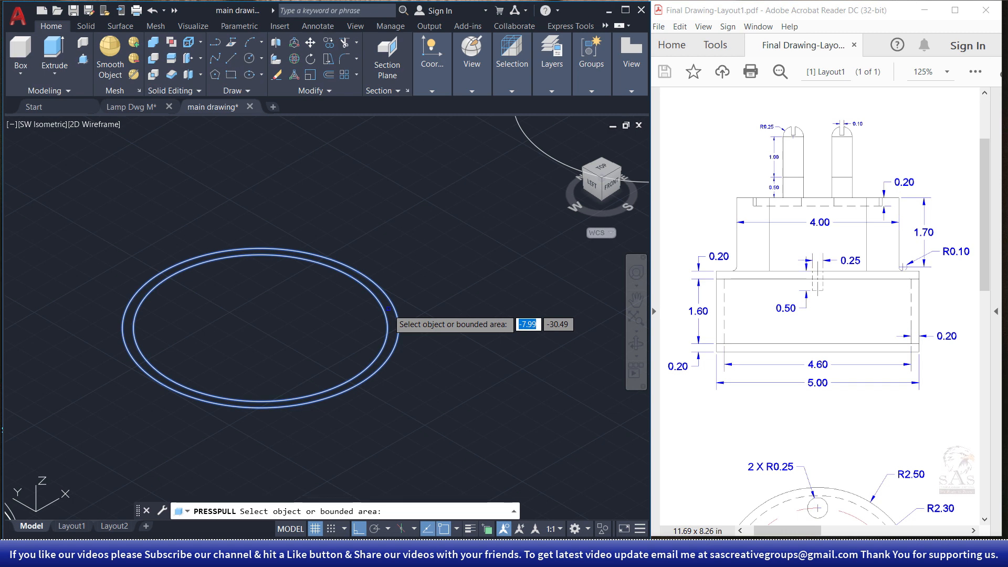
click(388, 311)
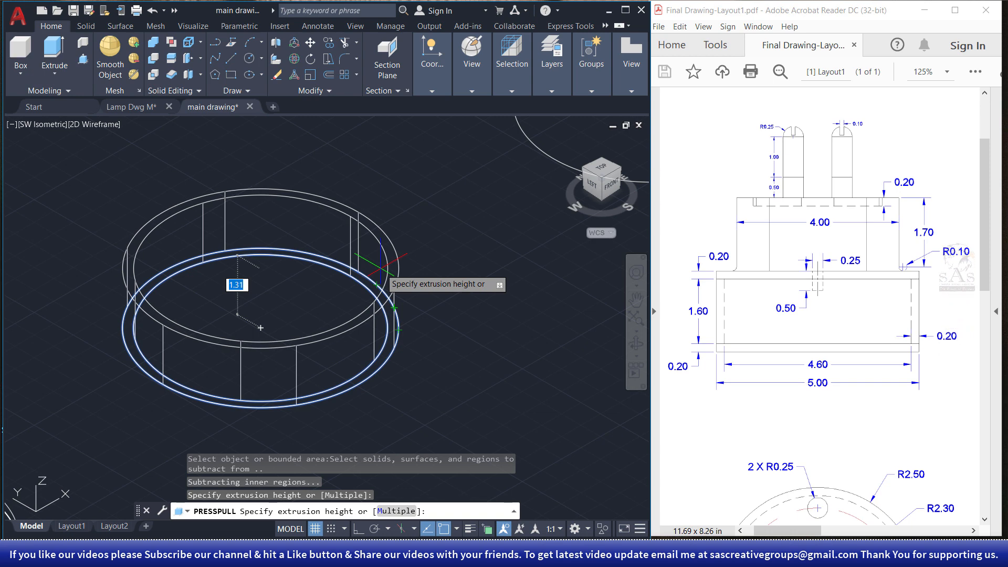
text(.60)
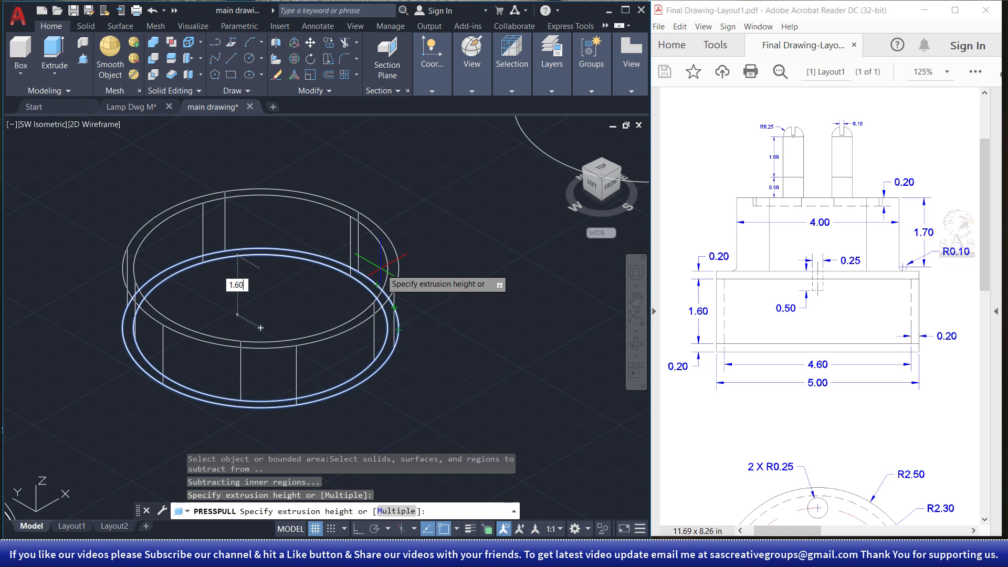
key(Return)
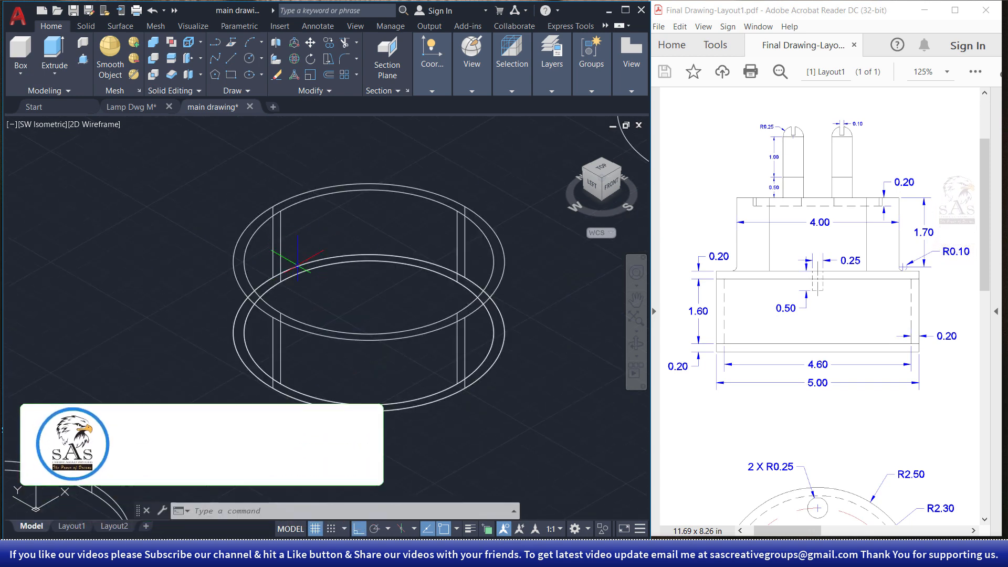
Set the viewport's visual style to Shaded.
scroll(349, 269, down, 4)
scroll(351, 271, up, 2)
middle_drag(351, 274, 351, 297)
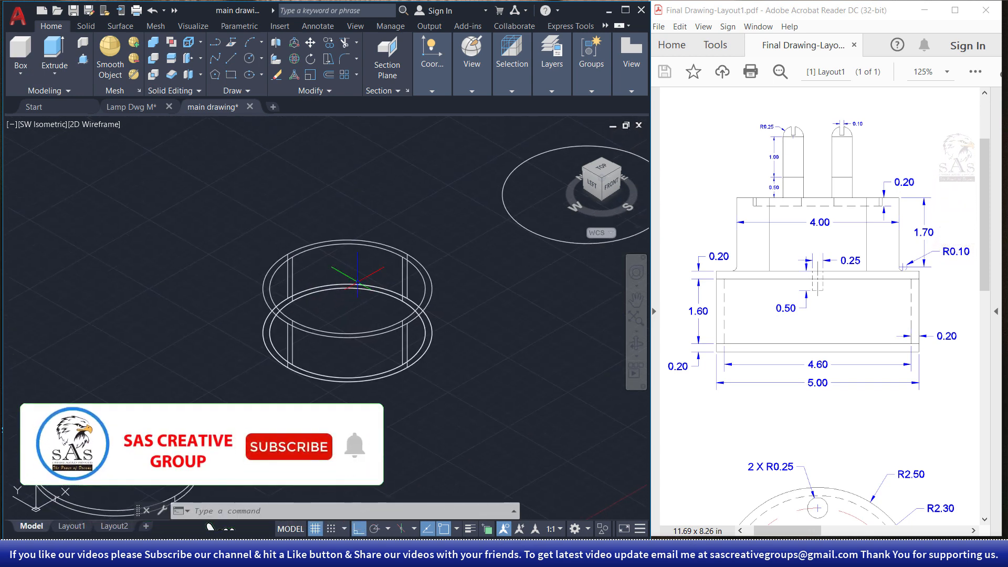
click(100, 125)
click(188, 204)
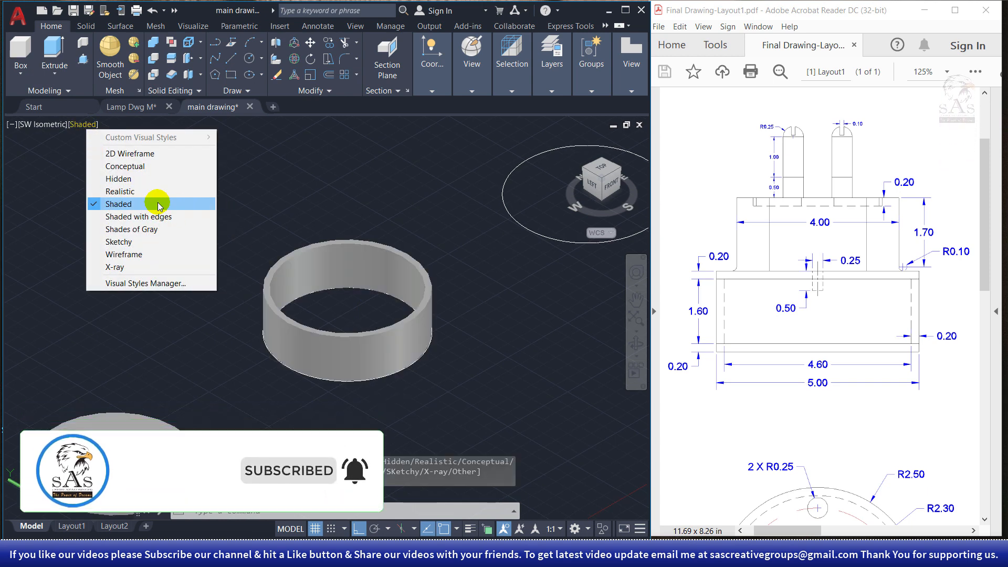
key(Escape)
Extrude the single plain circle next to the ring to a height of 1.60 as a solid cylinder.
middle_drag(334, 328, 147, 385)
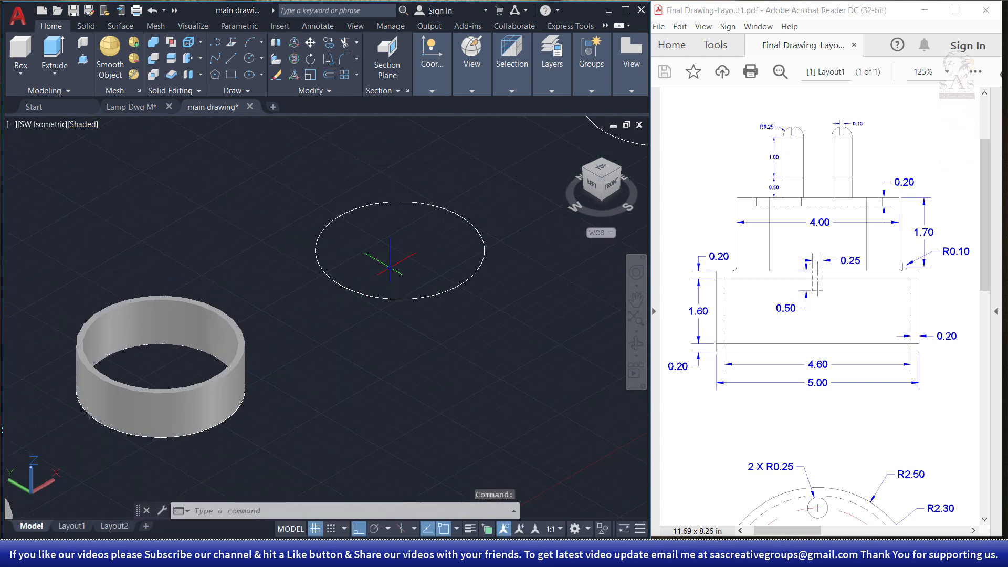
scroll(390, 268, up, 2)
middle_drag(407, 254, 338, 328)
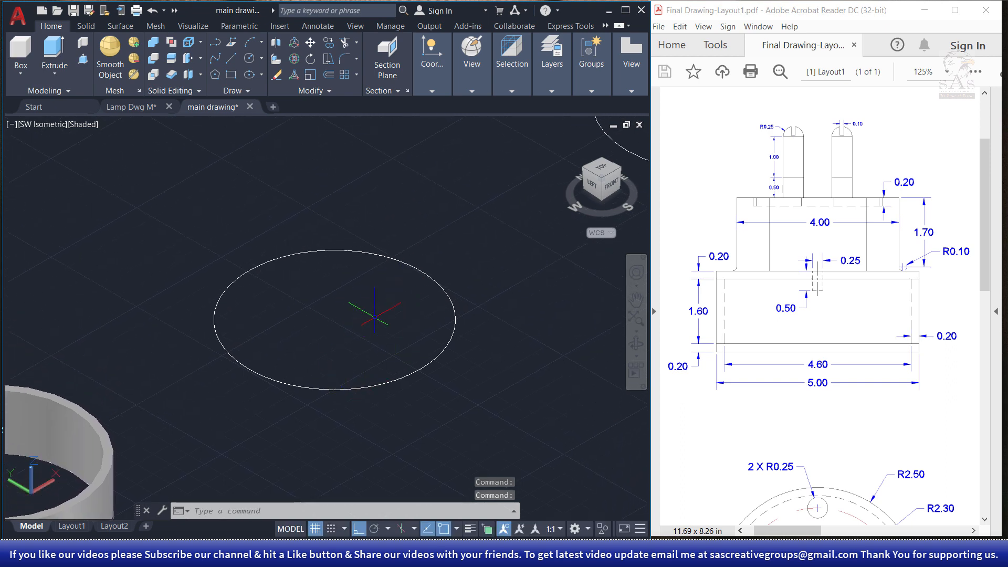
key(Escape)
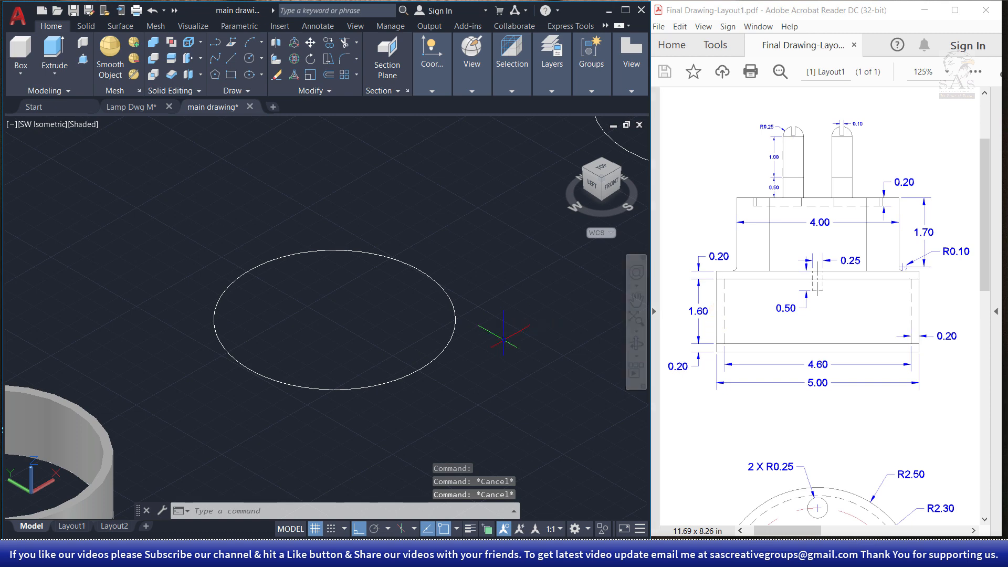
text(ext)
key(Return)
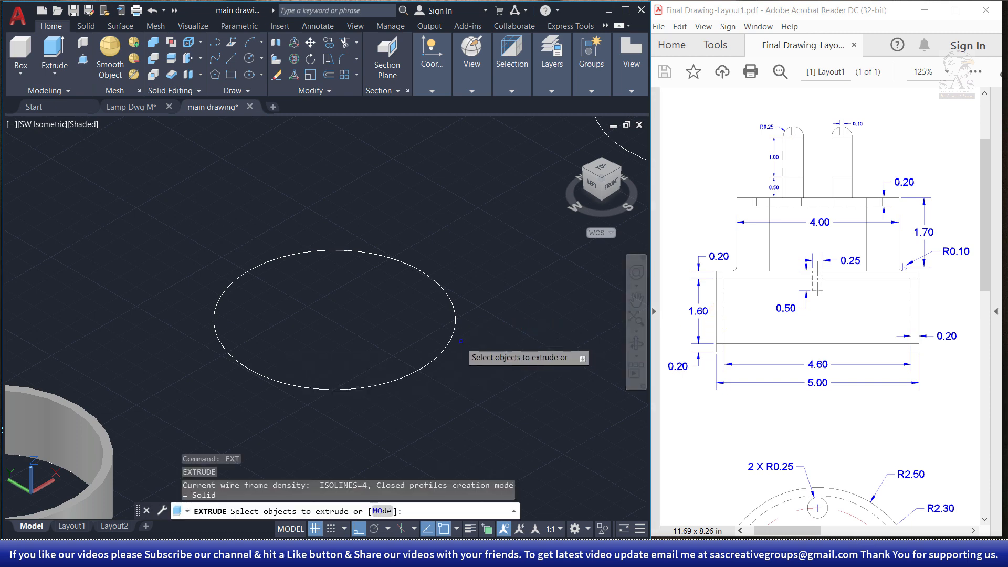
click(451, 340)
right_click(475, 348)
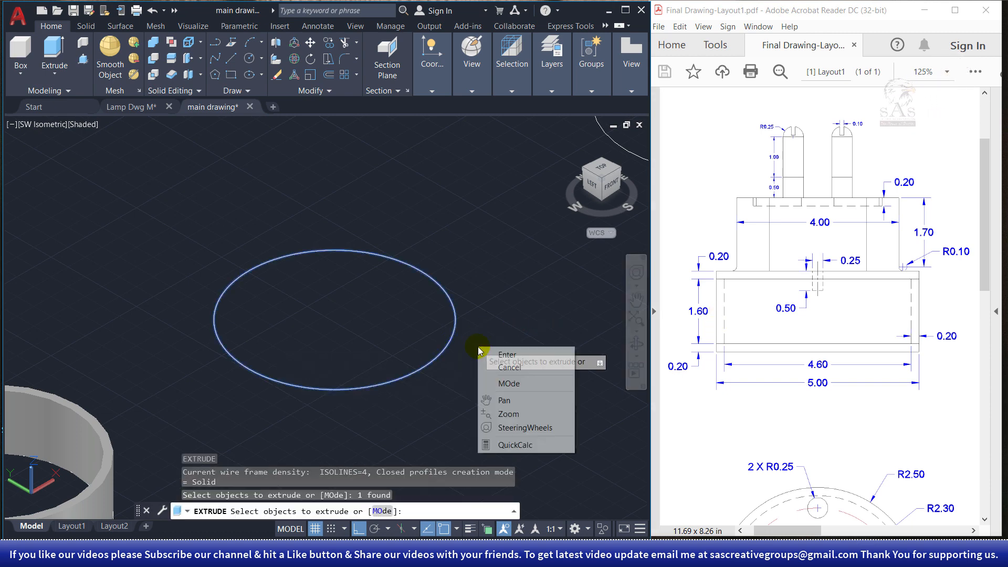
click(501, 353)
text(1.60)
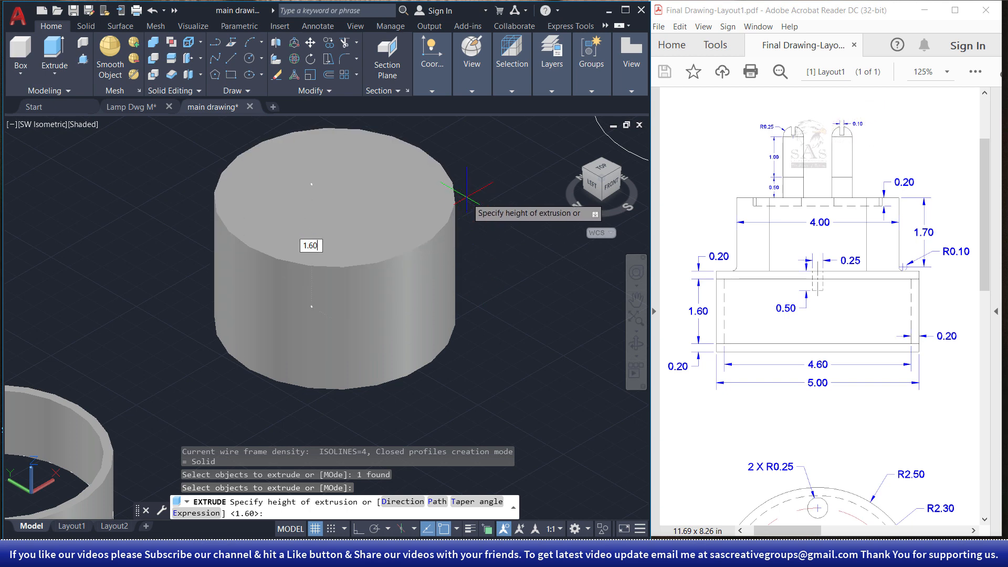
key(Return)
Move the two small pin circles straight up 0.20 along Z from the centre of the large circle around them.
scroll(462, 329, down, 3)
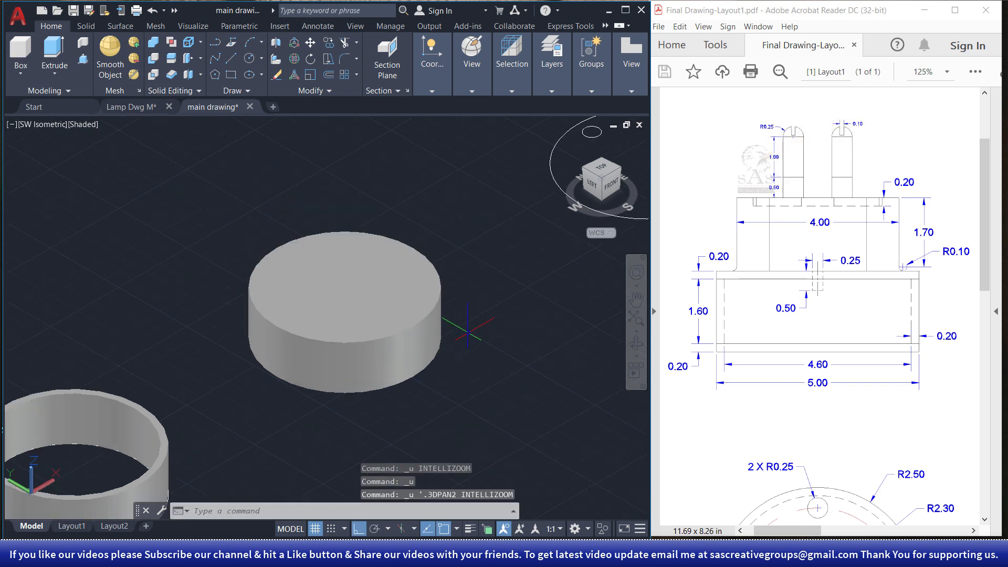
middle_drag(495, 296, 300, 384)
scroll(383, 297, up, 2)
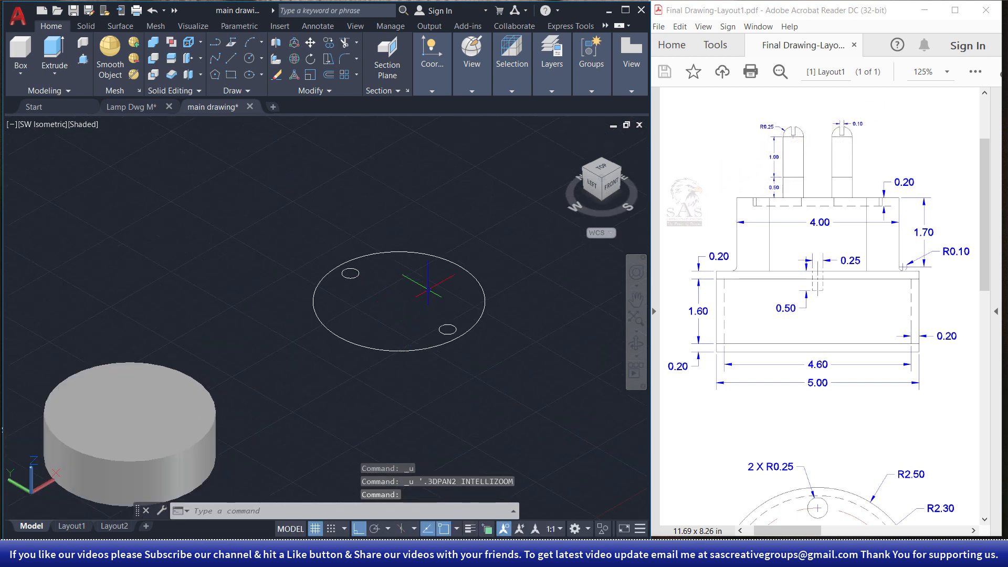
middle_drag(393, 322, 320, 374)
click(298, 315)
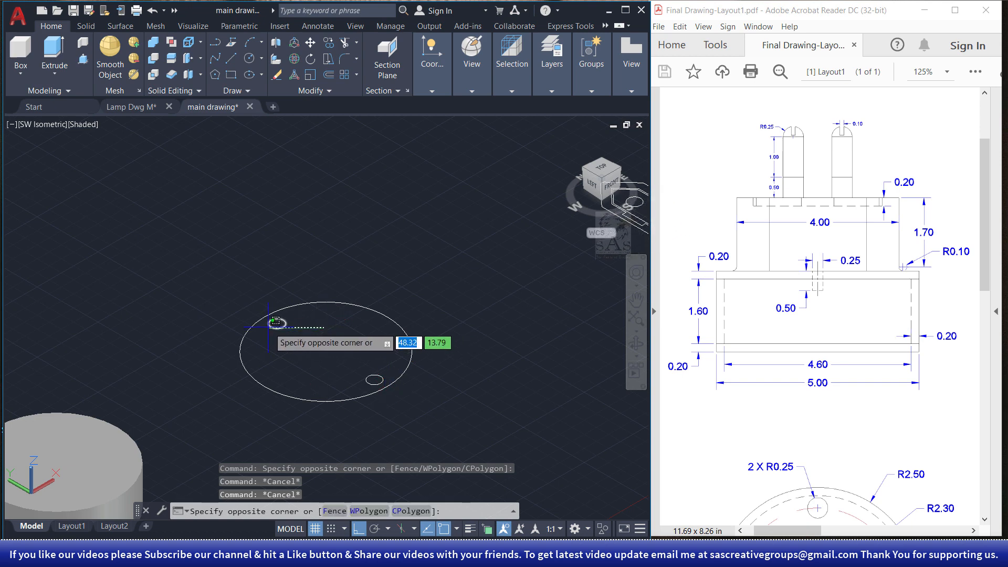
click(267, 332)
click(388, 368)
click(362, 388)
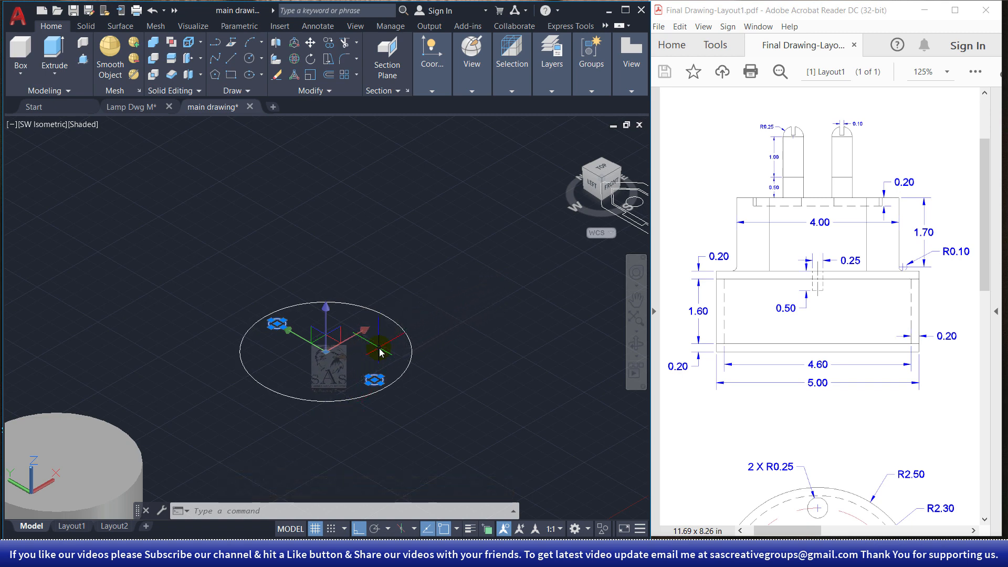
key(Return)
click(328, 350)
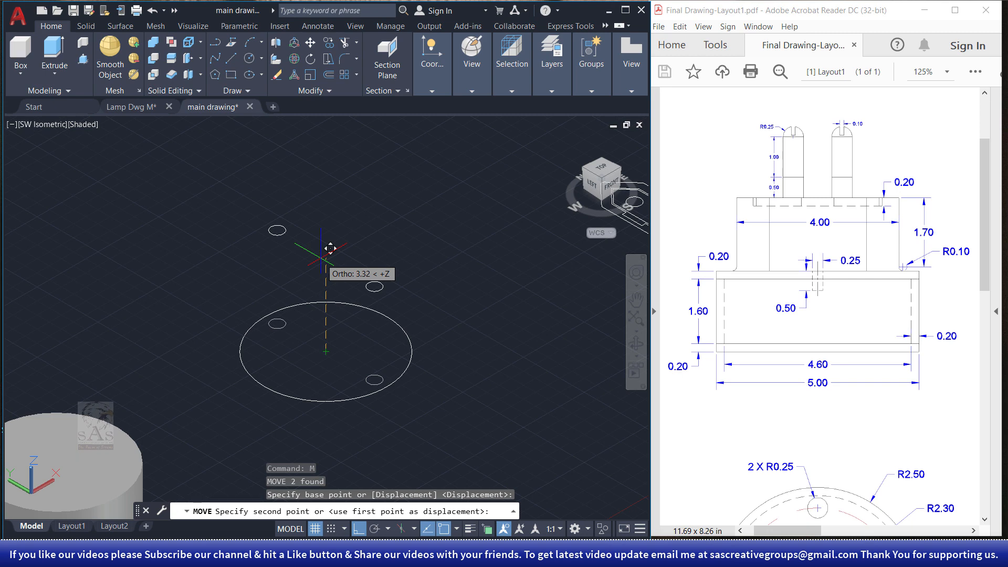
text(0.2)
key(Return)
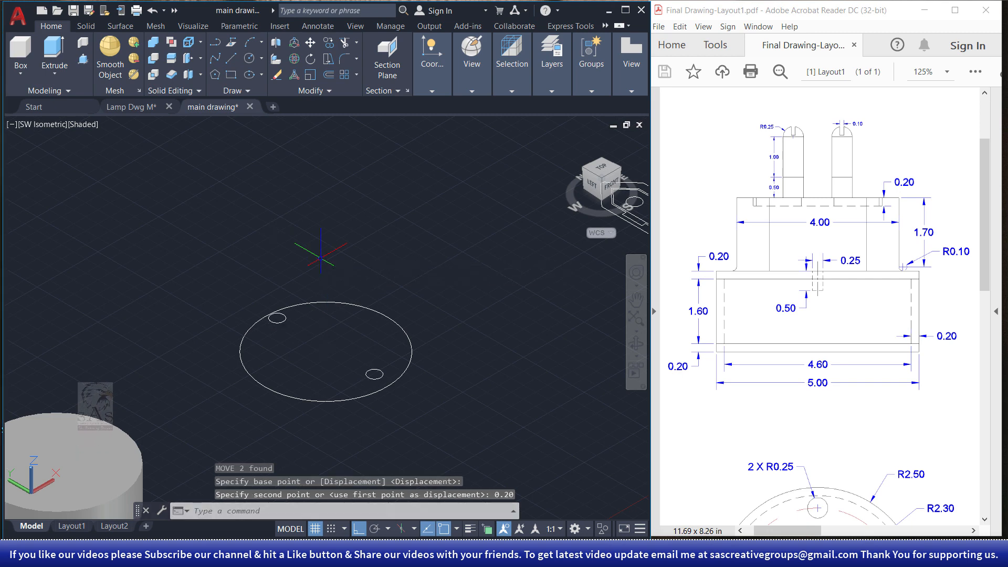
key(Escape)
key(Escape)
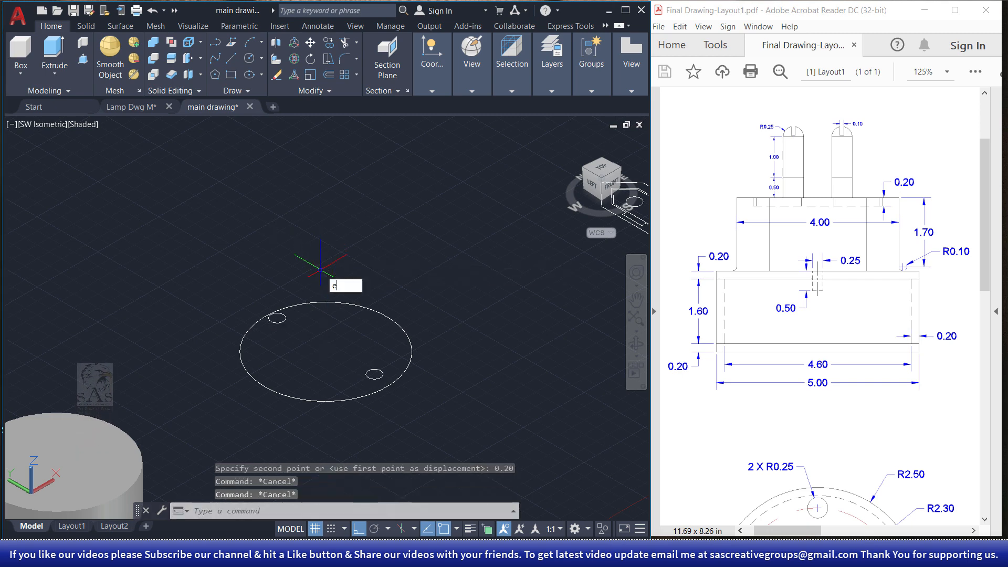
Extrude the large circle beneath the two pin circles to a height of 0.20 as the top plate.
text(ext)
key(Return)
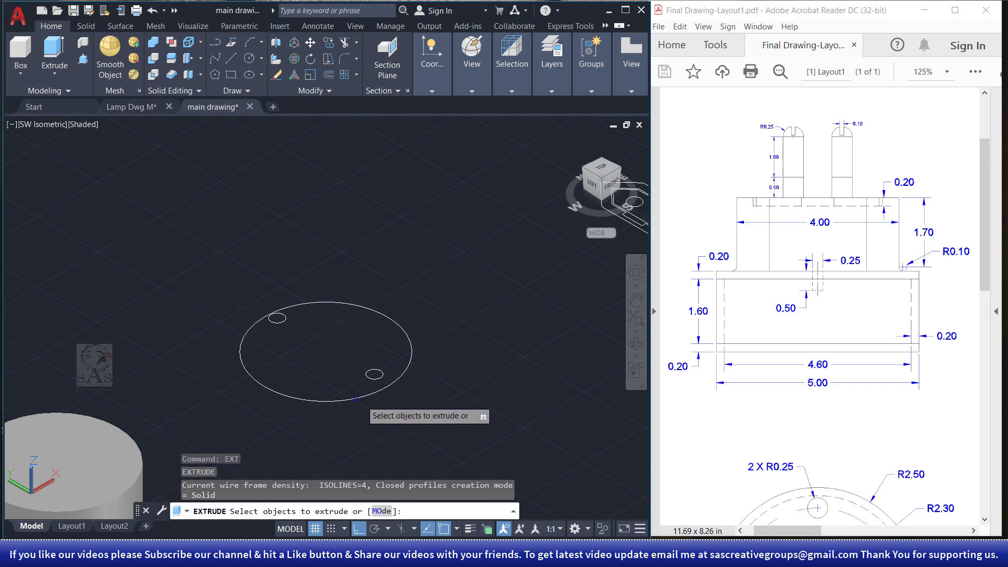
click(390, 385)
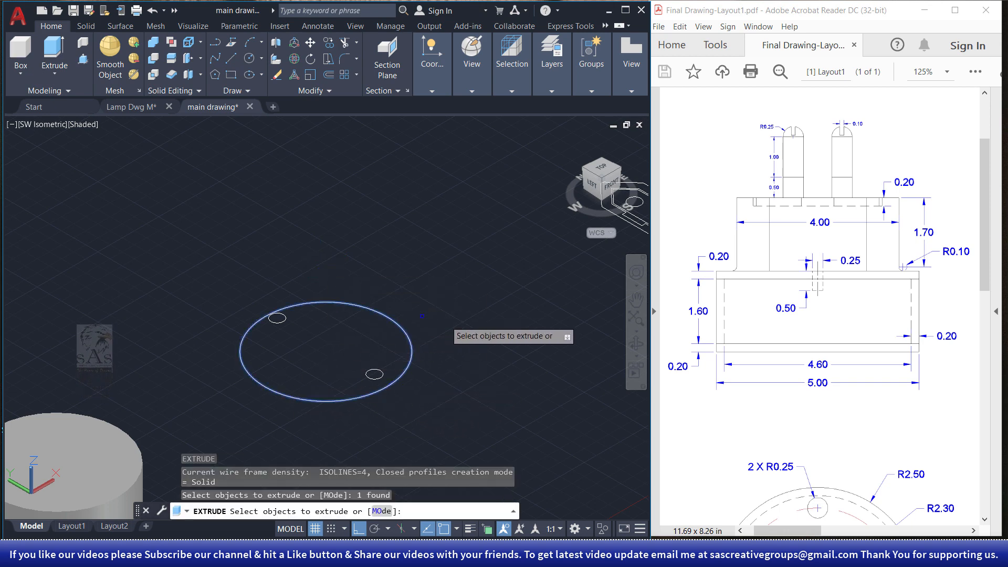
right_click(464, 329)
click(487, 332)
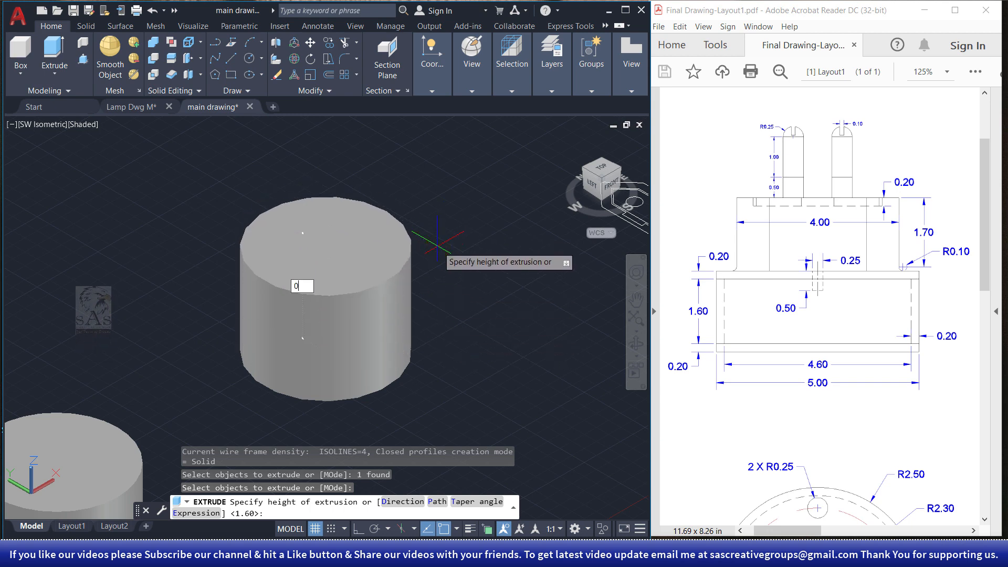
key(Return)
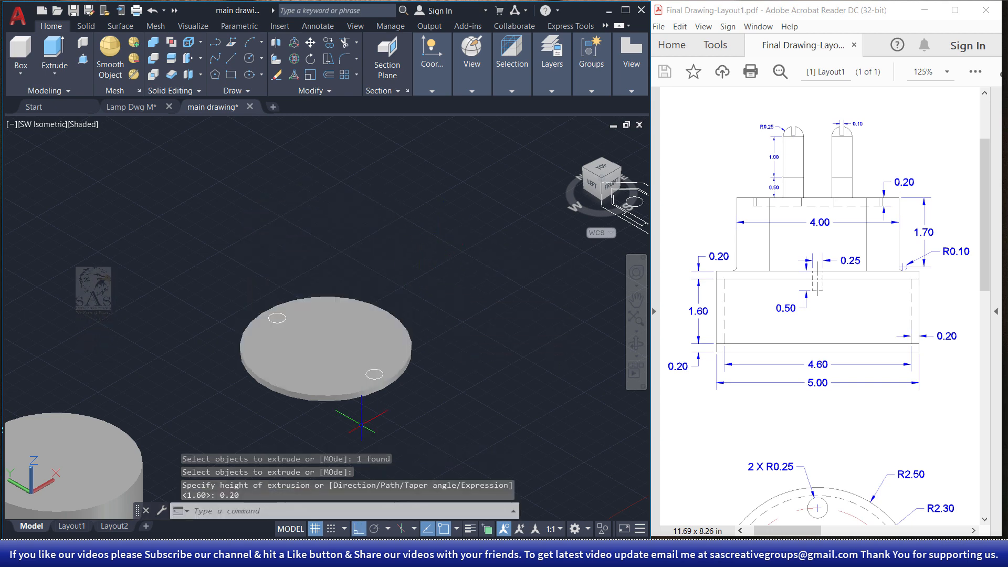
click(372, 370)
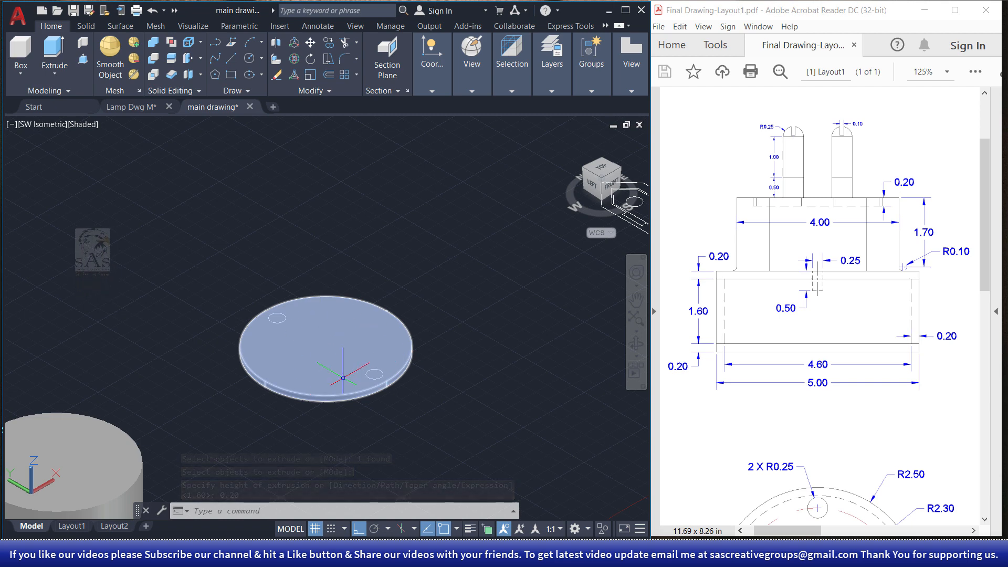
key(Escape)
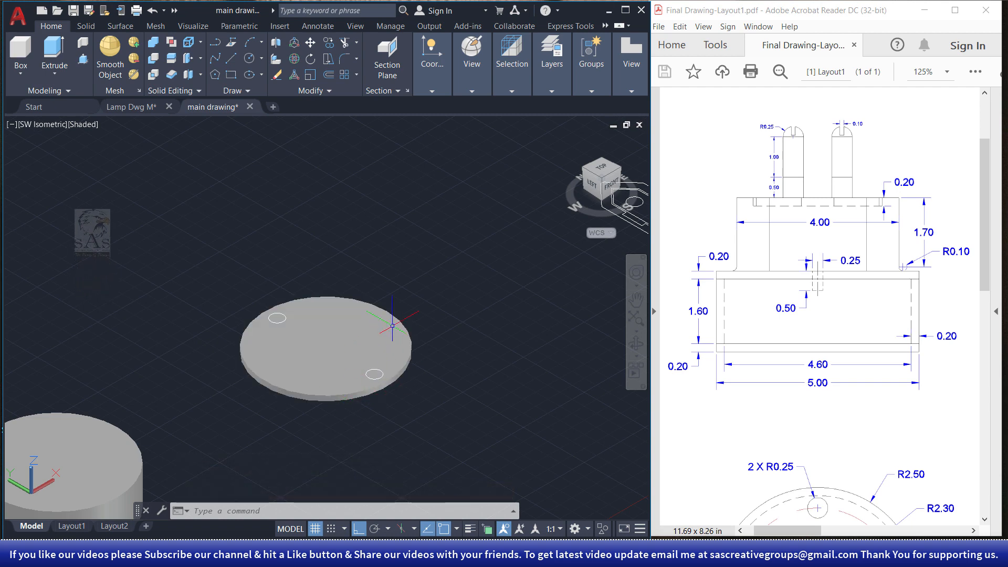
Review the row of extruded parts, from the thin base disc and ring to the solid cylinder and top plate.
scroll(365, 379, down, 5)
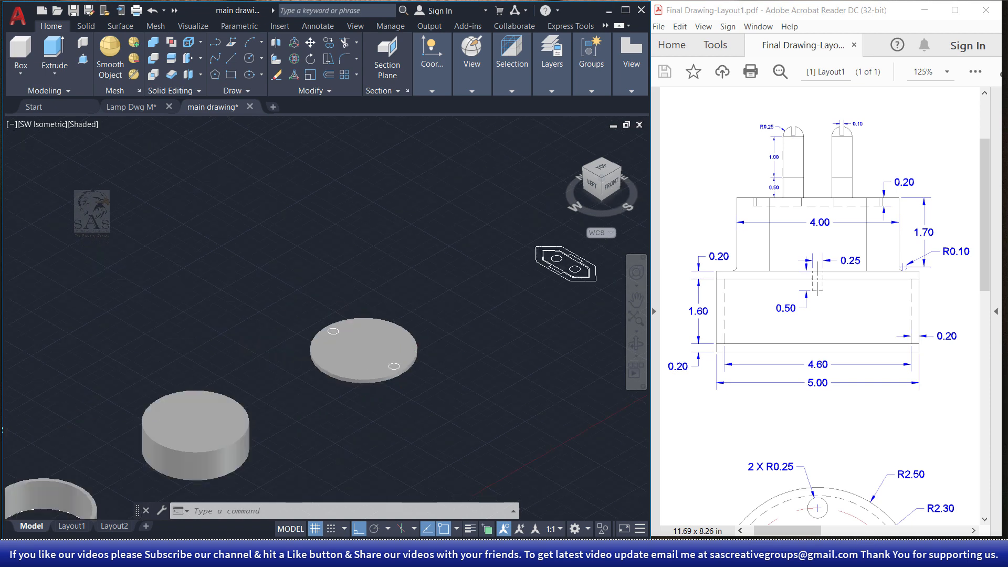
middle_drag(395, 401, 385, 421)
key(Escape)
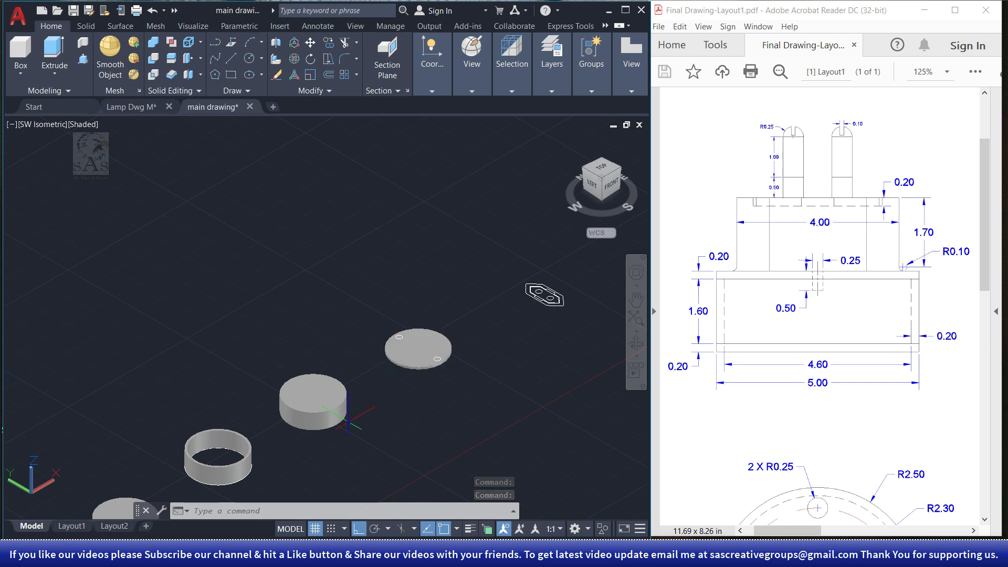
middle_drag(324, 435, 404, 342)
key(Escape)
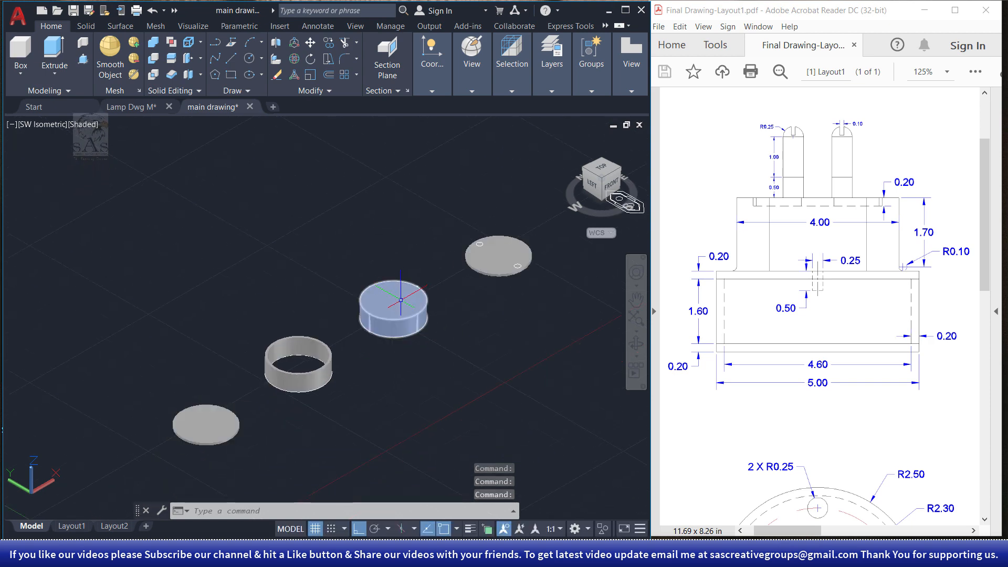
click(210, 423)
click(394, 315)
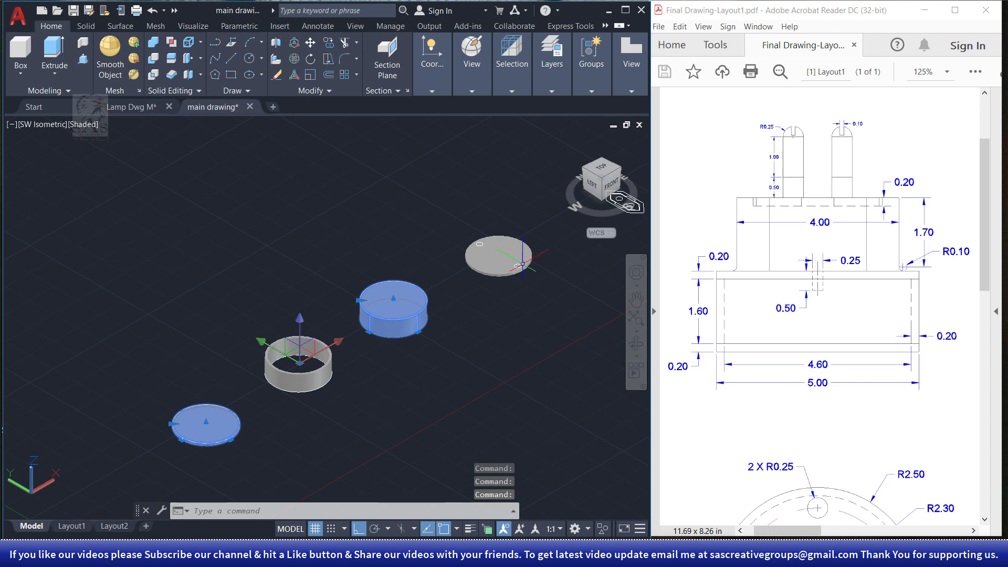
click(513, 251)
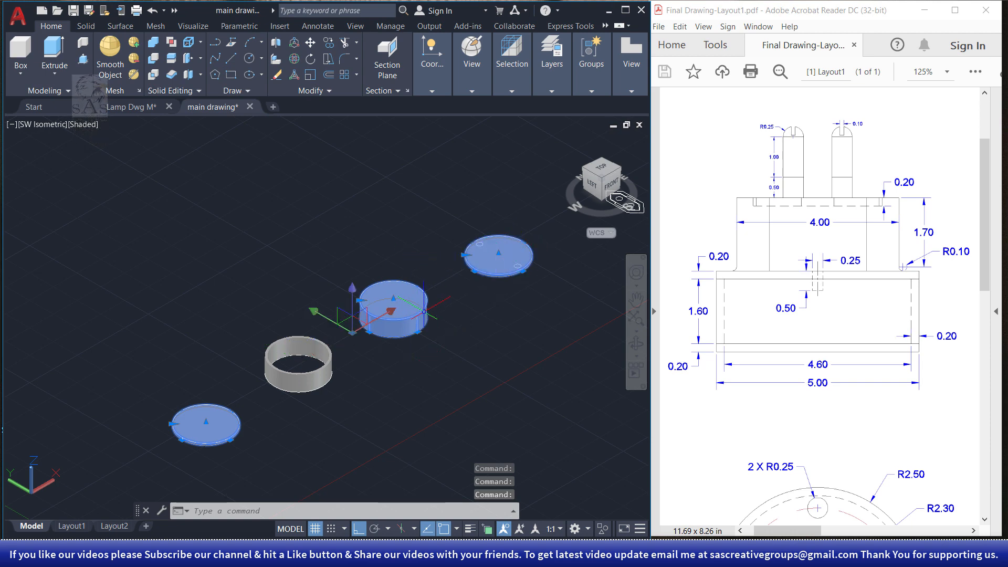
key(Escape)
click(517, 267)
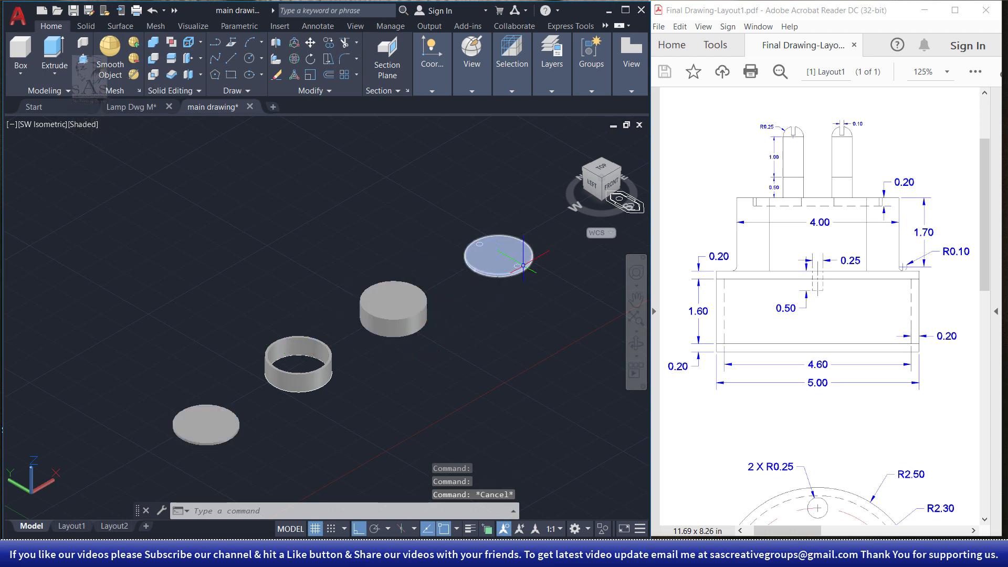
middle_drag(625, 203, 503, 259)
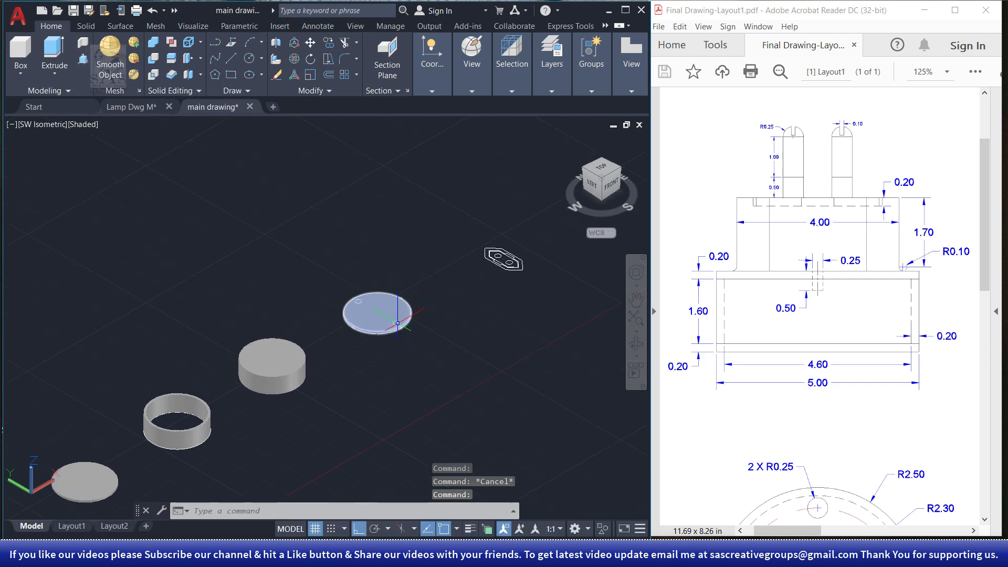
click(274, 349)
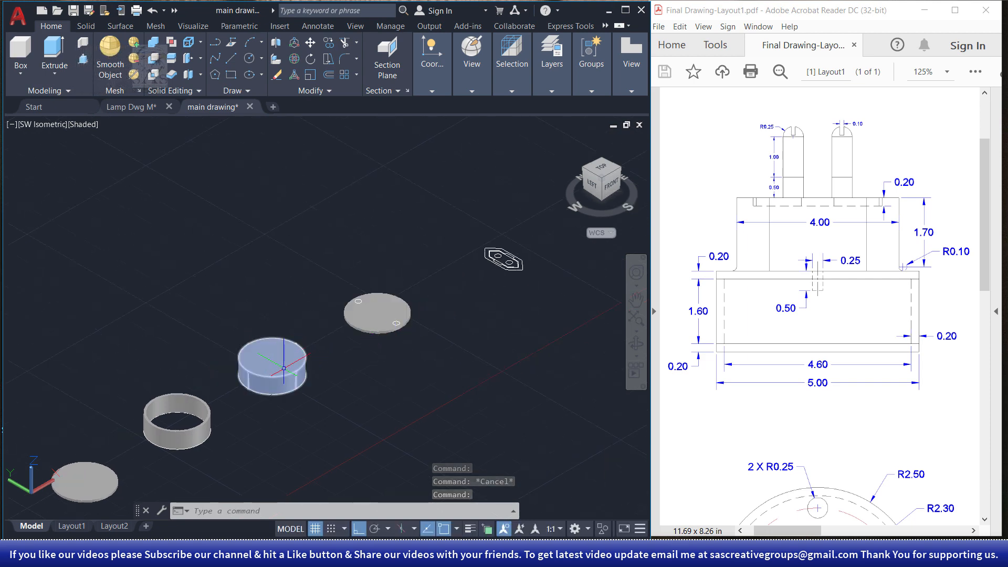
key(Escape)
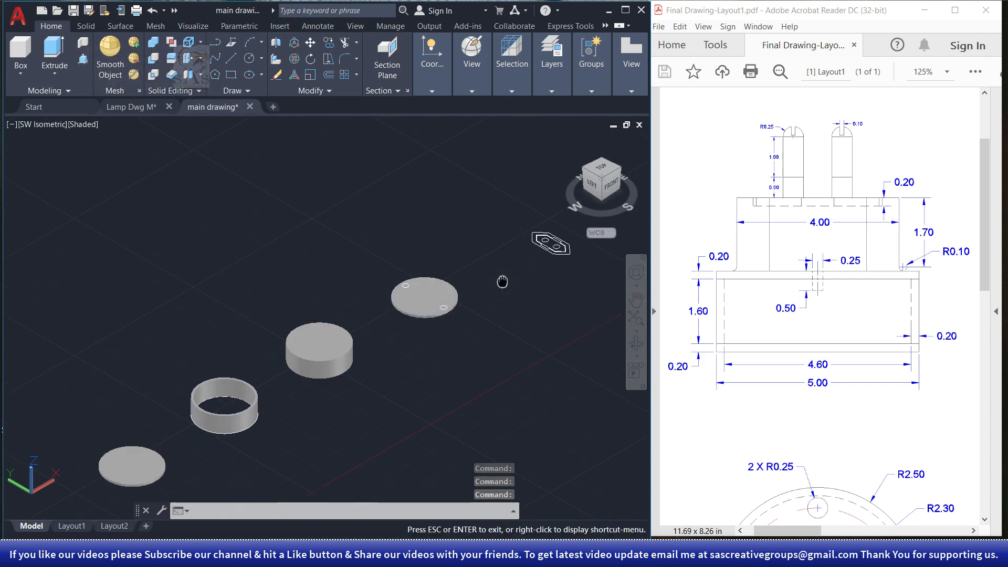
Select the two inner notched outlines and both pin circles inside the six-sided plug profile, leaving out its outer rounded outline.
middle_drag(503, 259, 396, 315)
scroll(372, 326, up, 5)
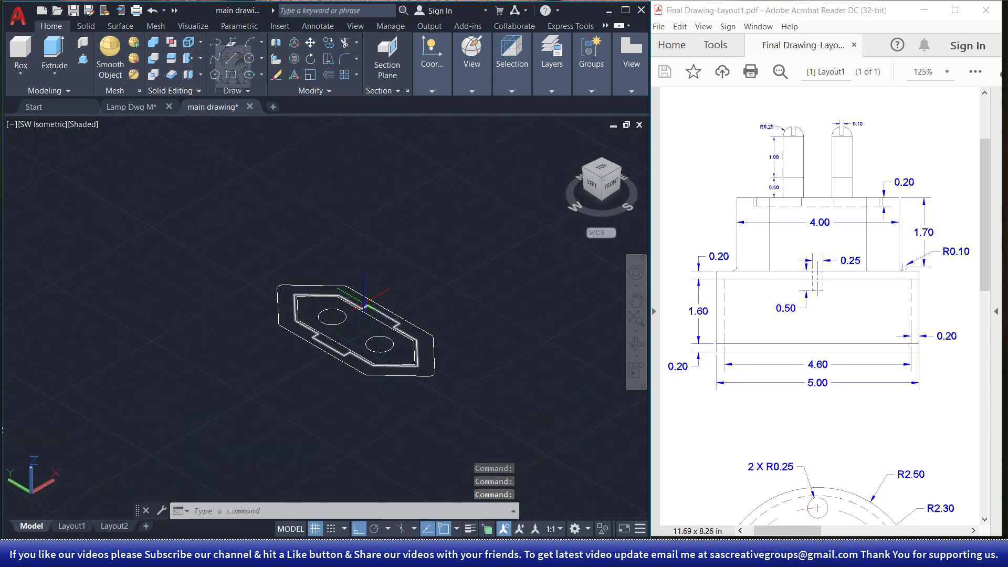
scroll(362, 309, up, 5)
key(Escape)
click(435, 305)
click(388, 335)
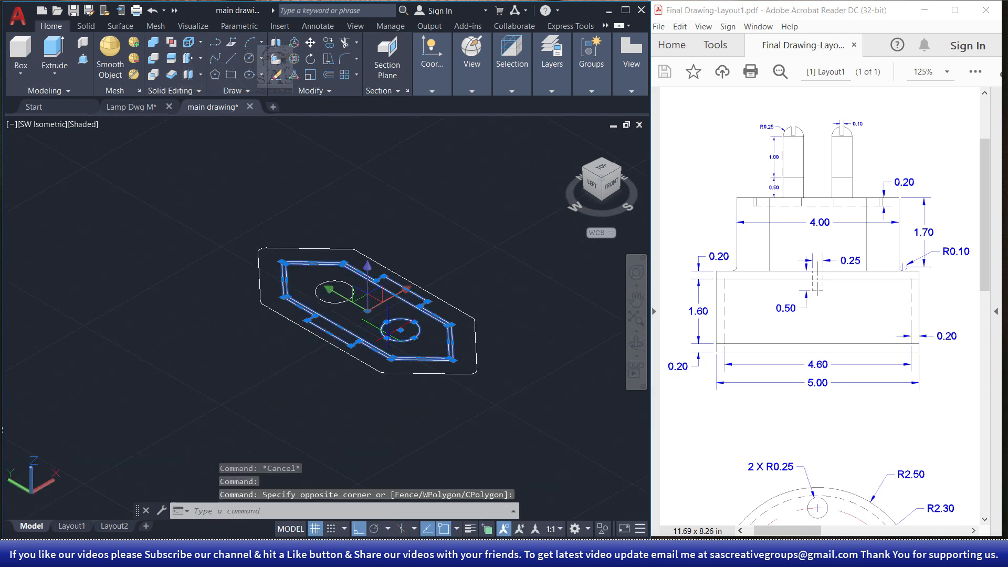
click(339, 303)
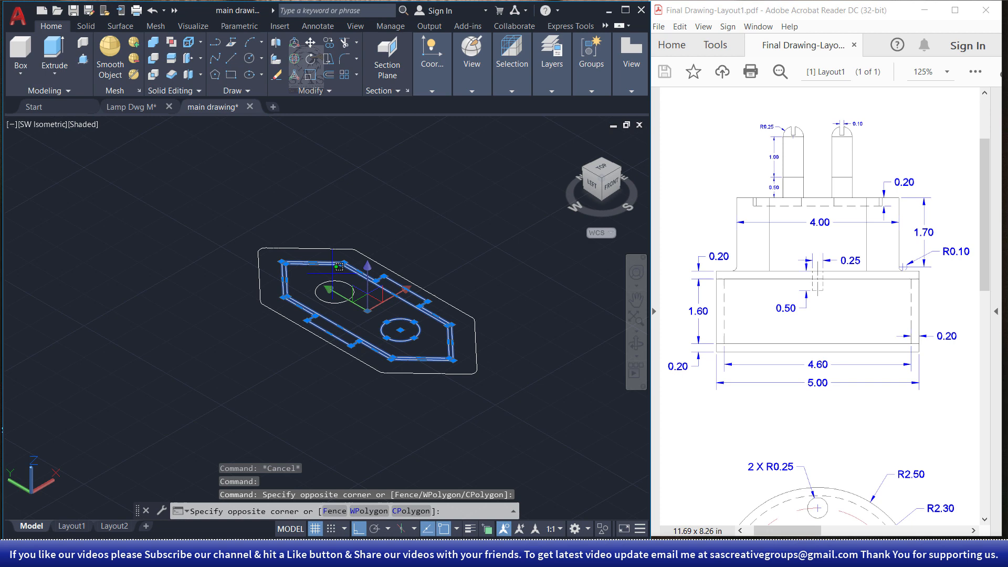
click(304, 288)
middle_drag(339, 364, 270, 396)
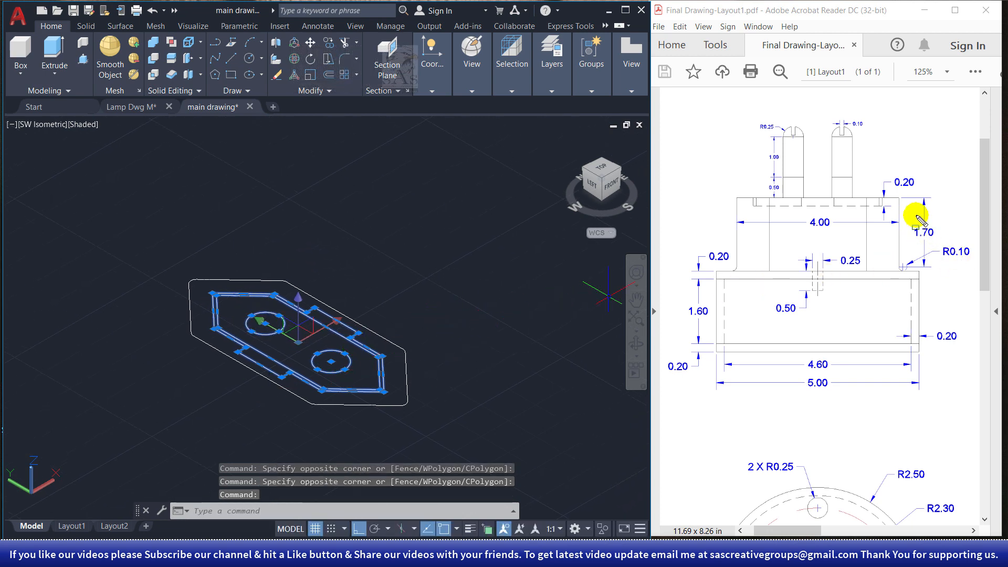
Move the two inner hexagonal outlines and both circles 1.70 straight up along Z, above the outer outline.
drag(911, 210, 945, 241)
key(Escape)
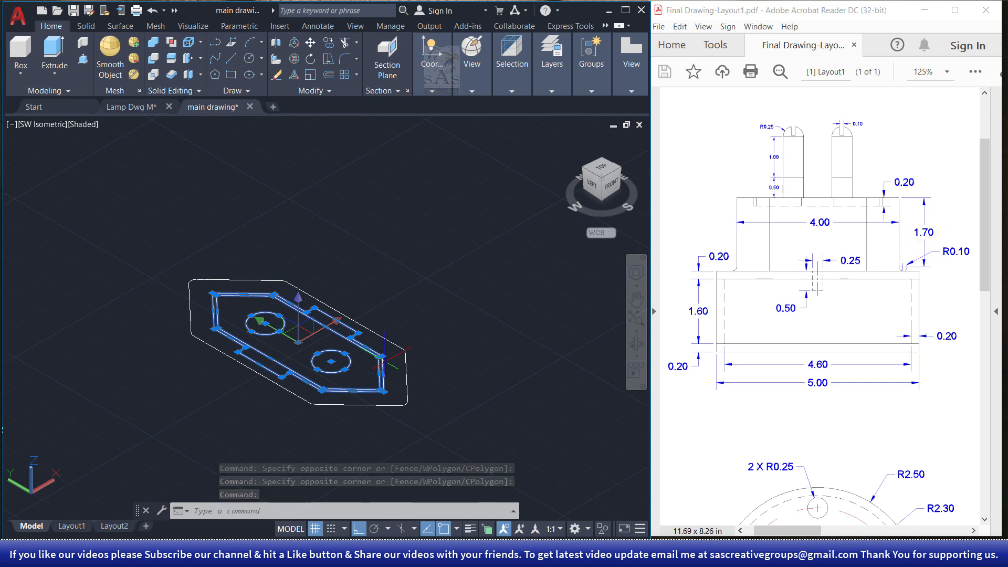
text(m)
key(Return)
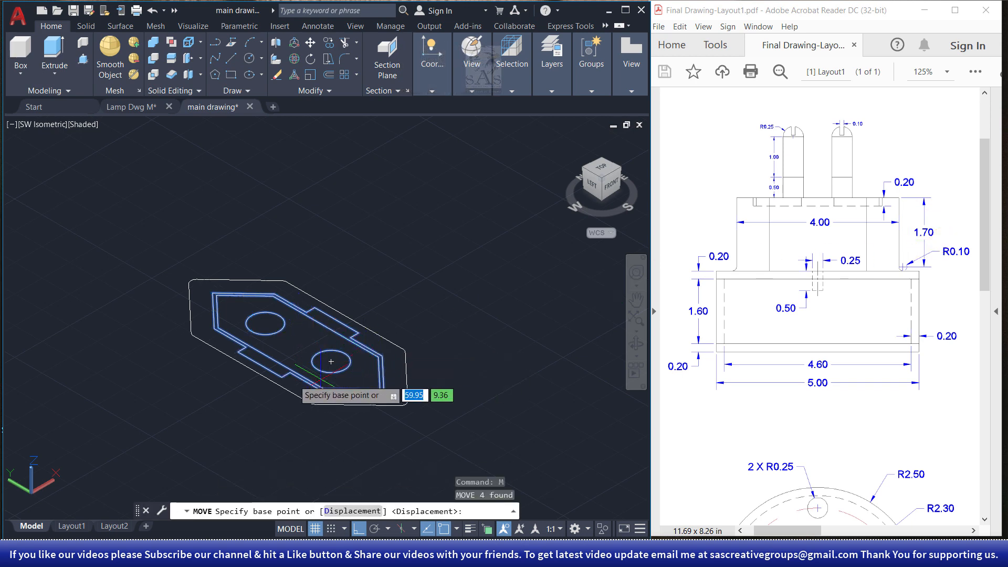
click(282, 377)
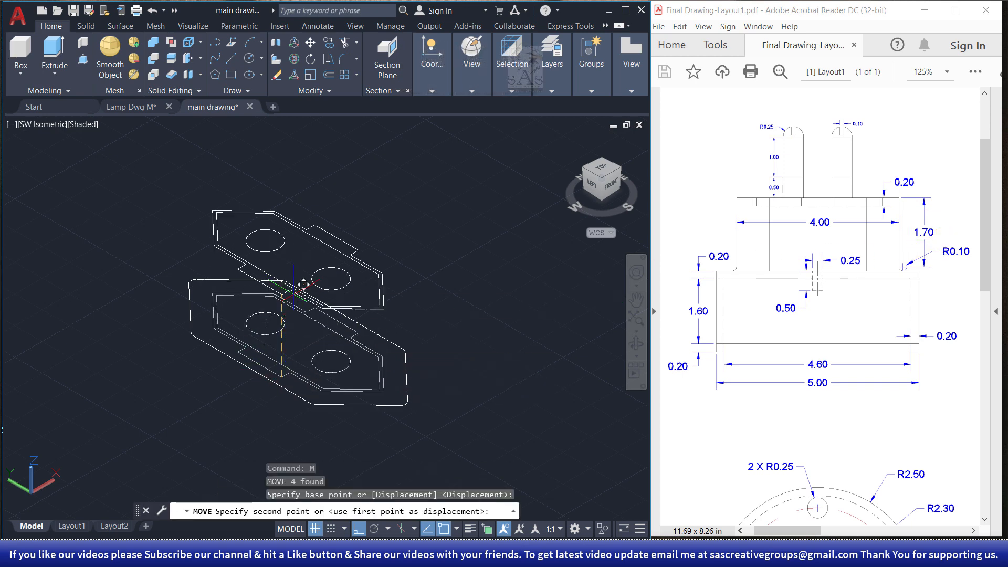
text(1.70)
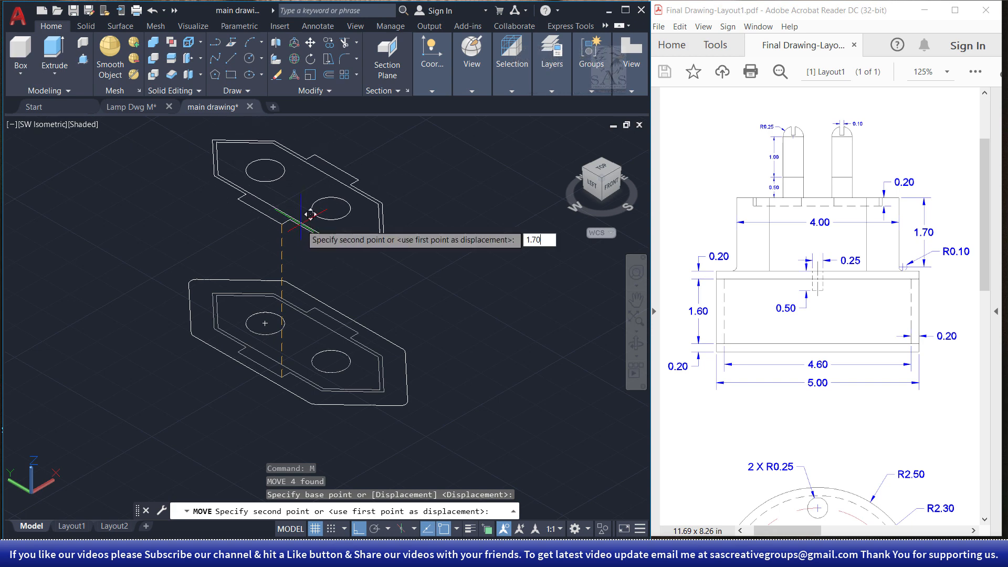
key(Return)
key(Escape)
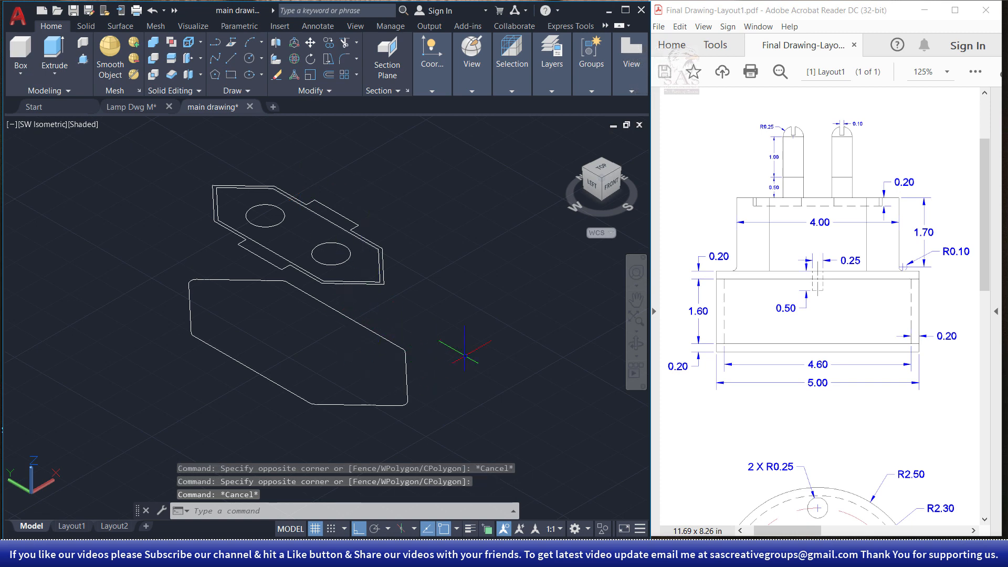
Extrude the rounded outer hexagonal outline upward to a height of 1.70.
click(487, 343)
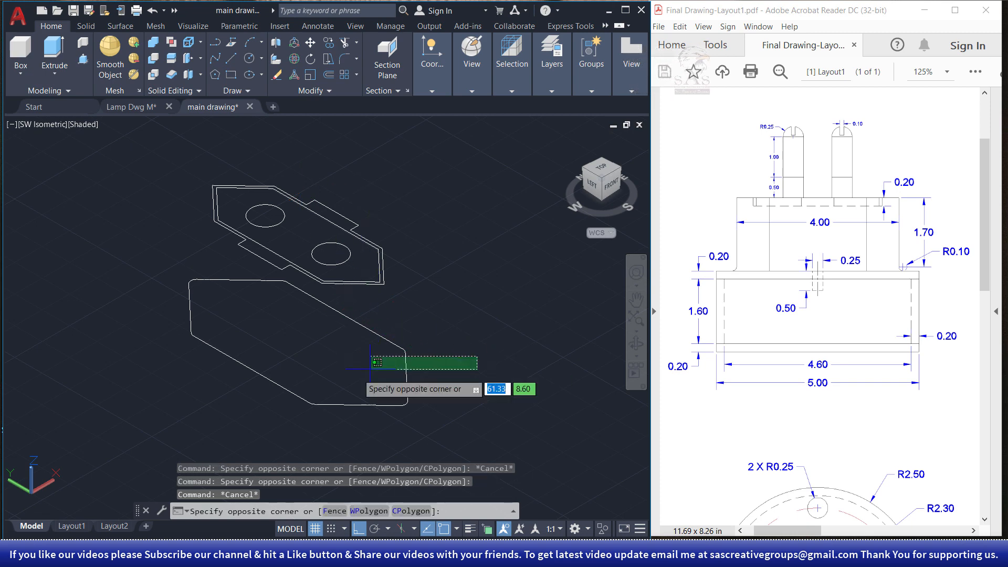
click(374, 365)
key(Escape)
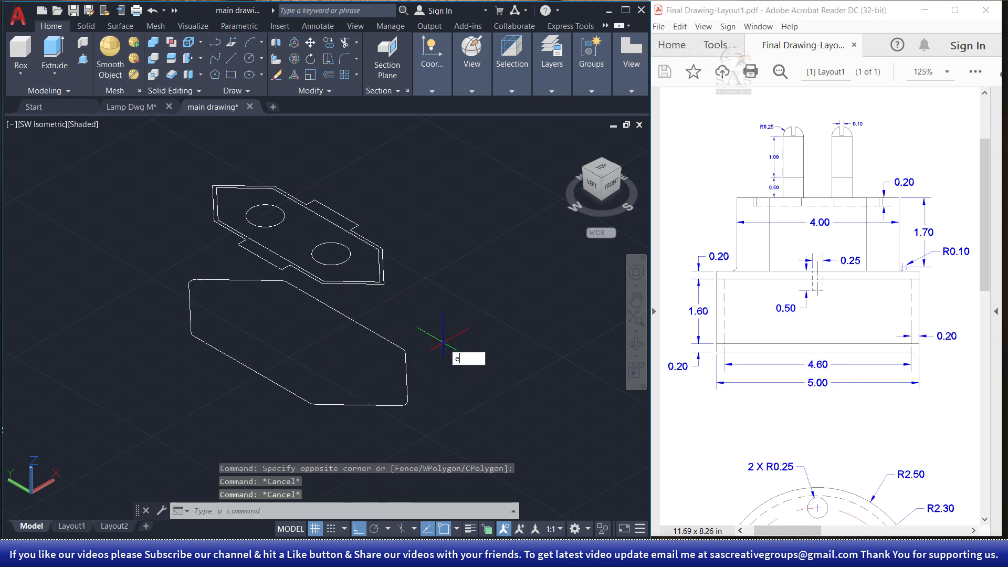
key(Return)
click(407, 366)
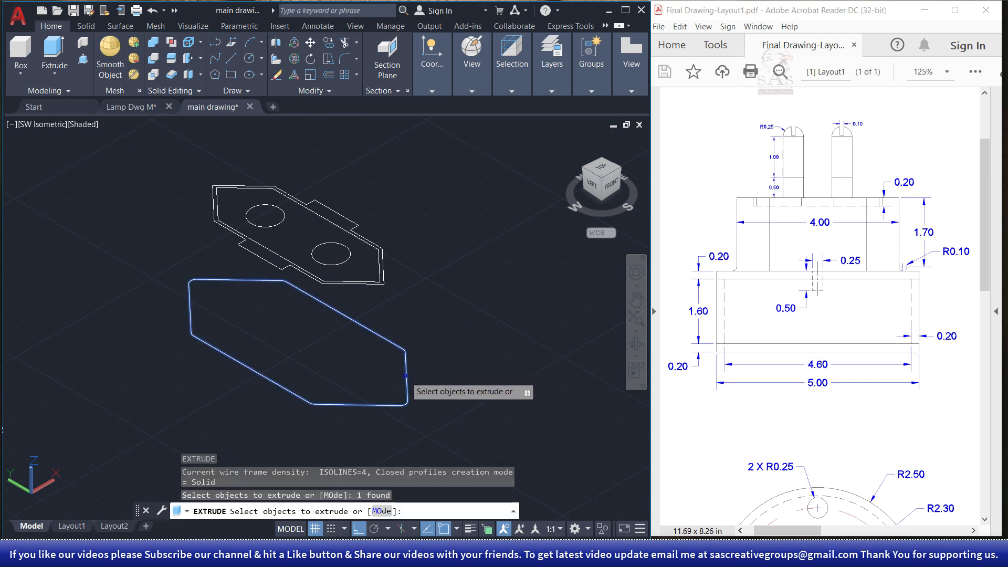
right_click(449, 361)
click(465, 369)
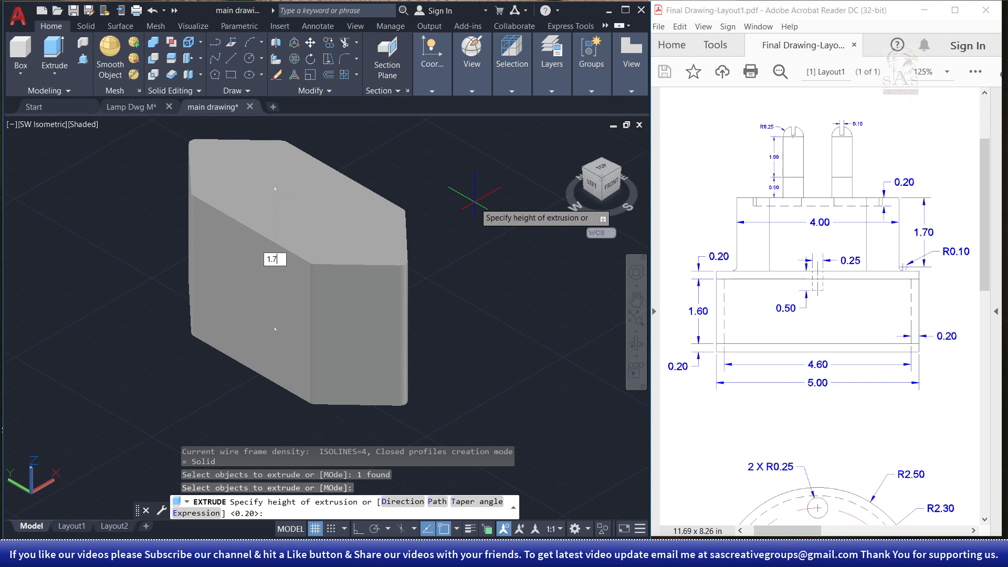
key(Return)
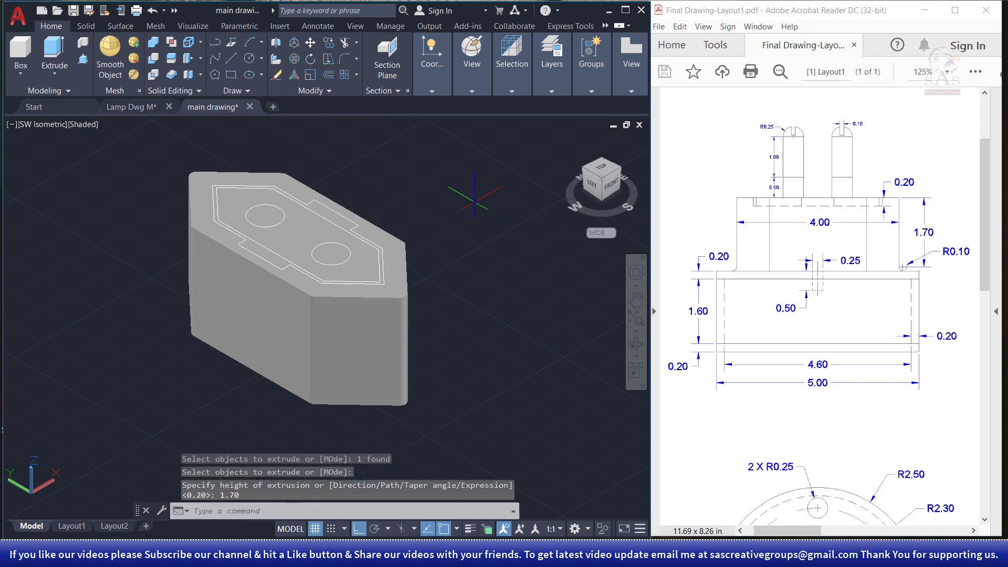
Presspull the narrow band between the two inner outlines 0.20 down into the block's top face to cut a groove.
middle_drag(475, 202, 506, 251)
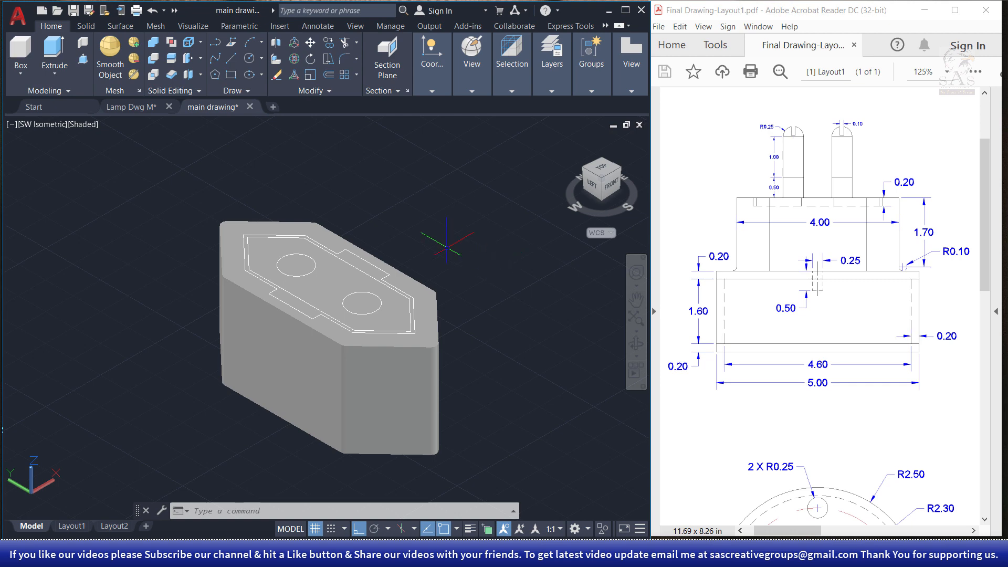
click(82, 59)
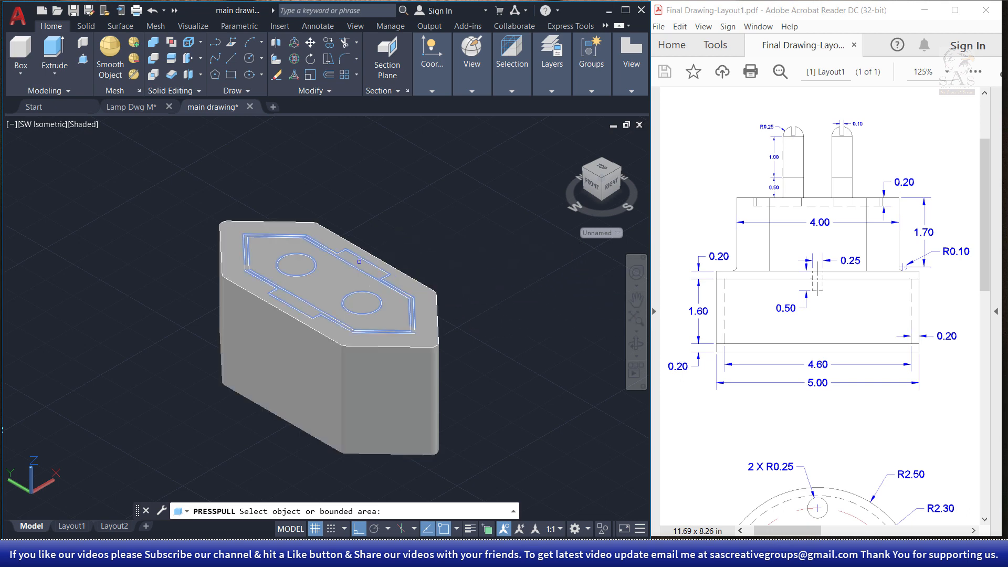
click(356, 267)
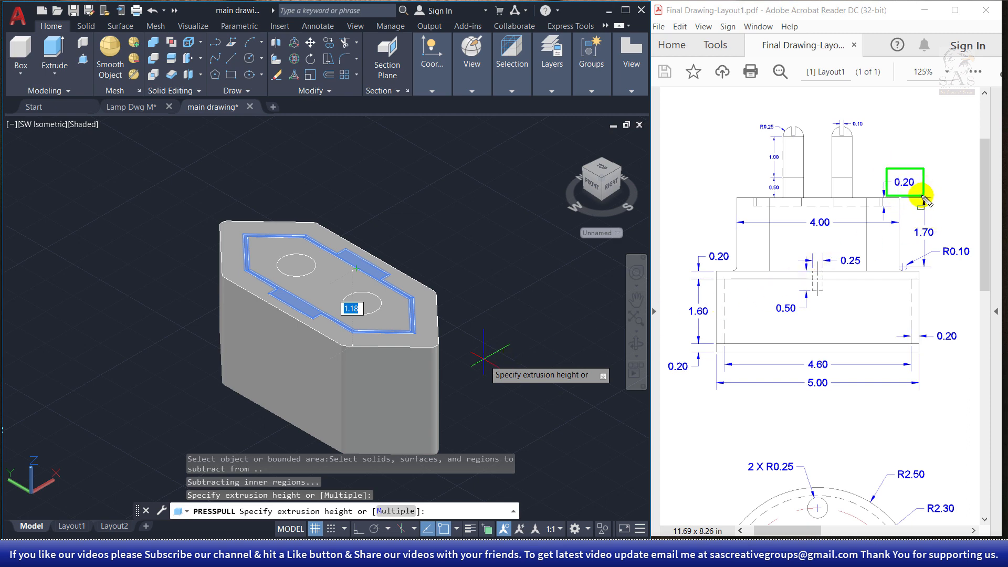
drag(749, 195, 891, 213)
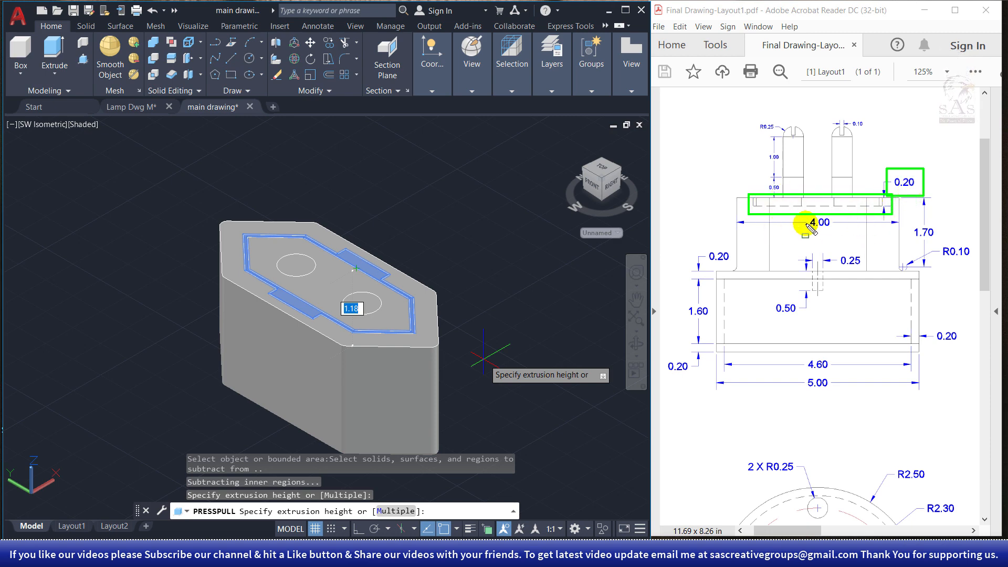
key(Escape)
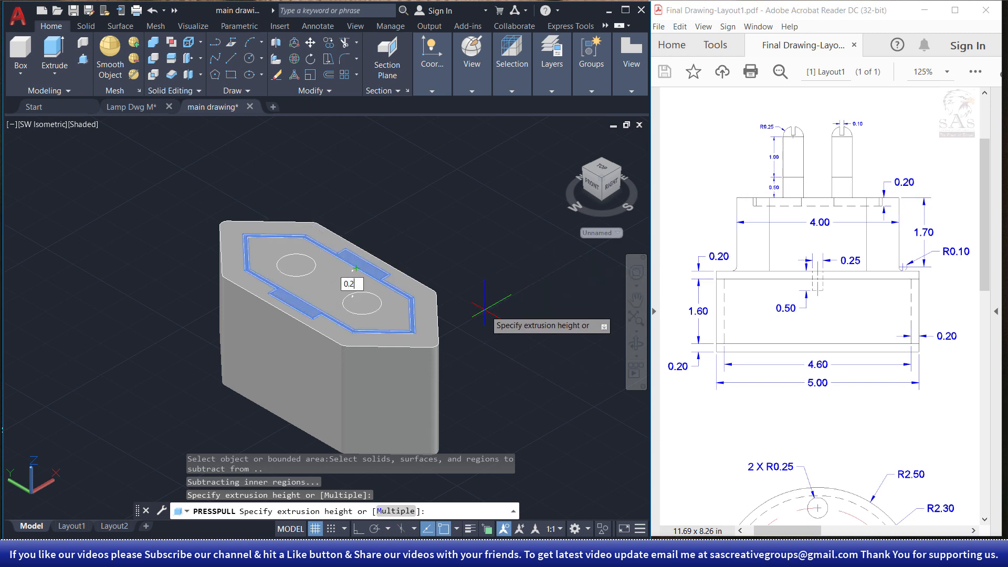
key(Return)
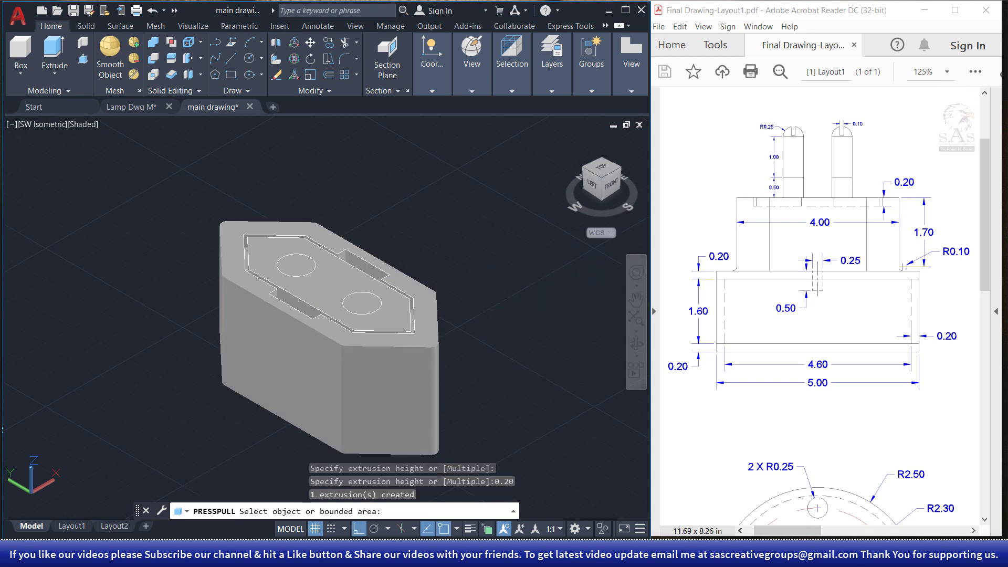
key(Escape)
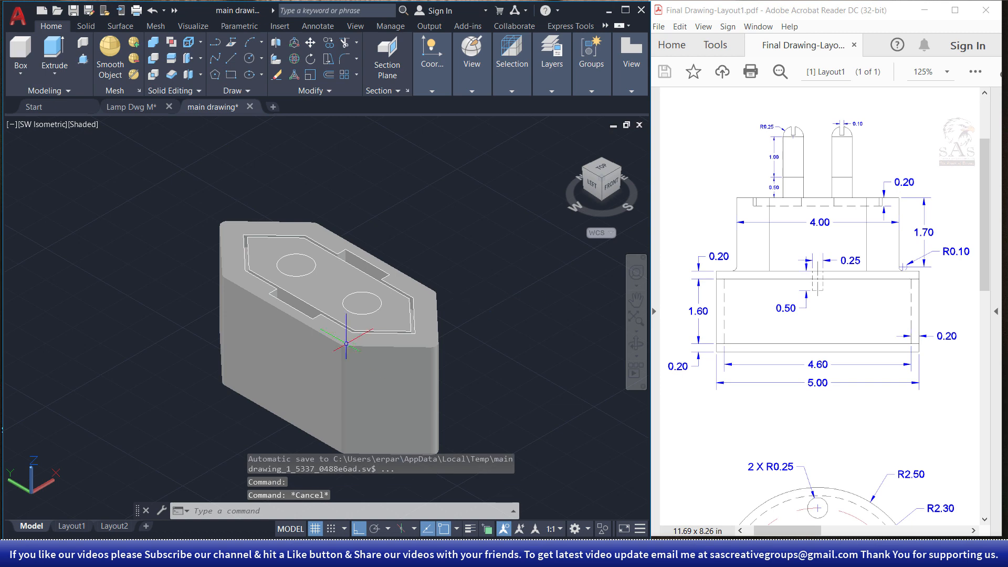
Presspull both circles on the block's top face together, raising them 0.50 to form the pin bases.
shift+middle_drag(341, 329, 315, 368)
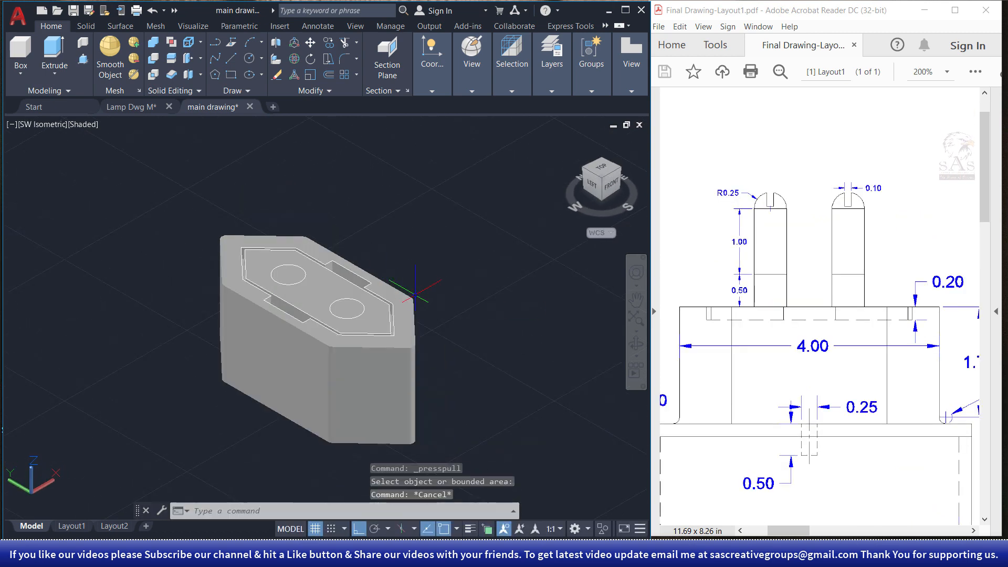
click(83, 59)
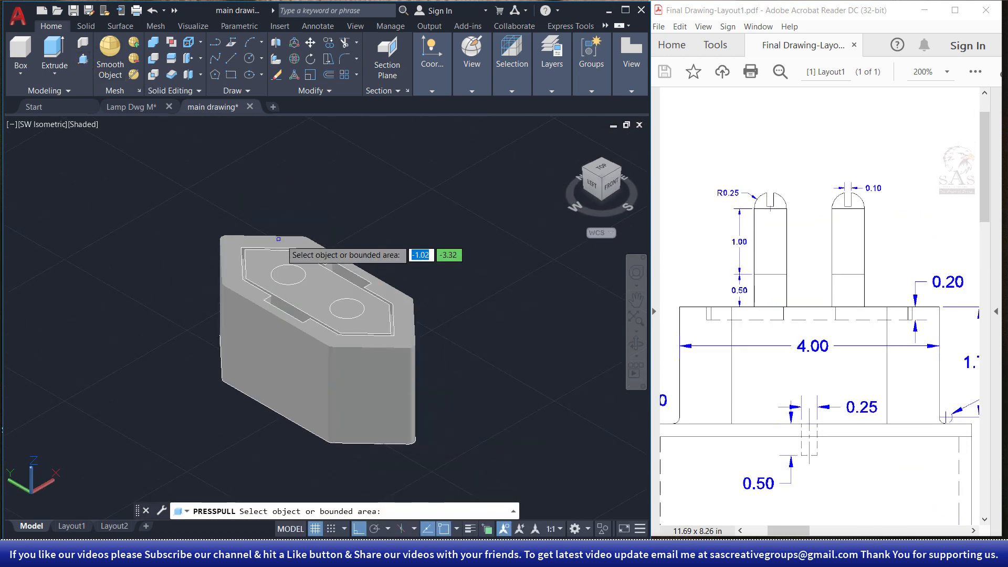
click(288, 272)
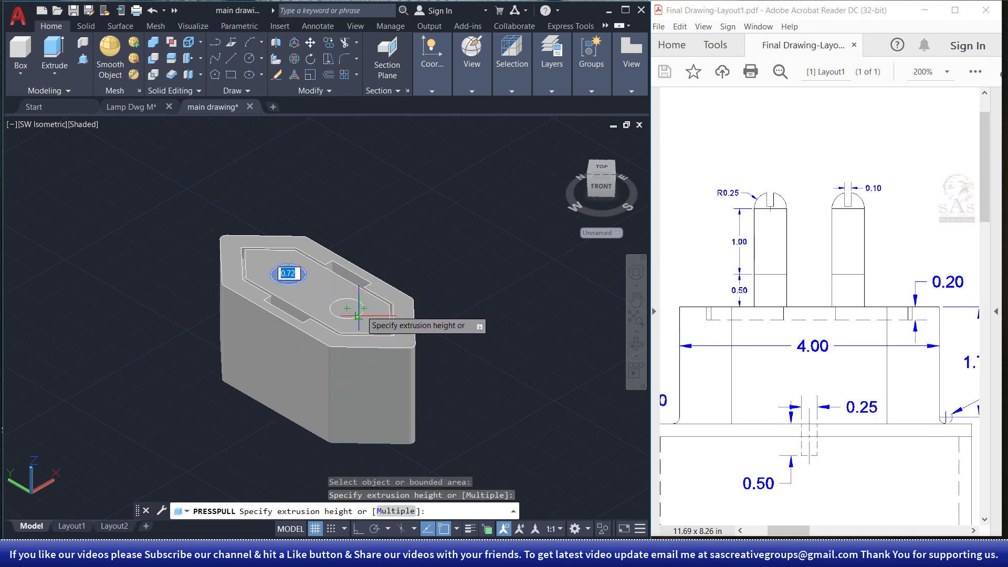
click(396, 511)
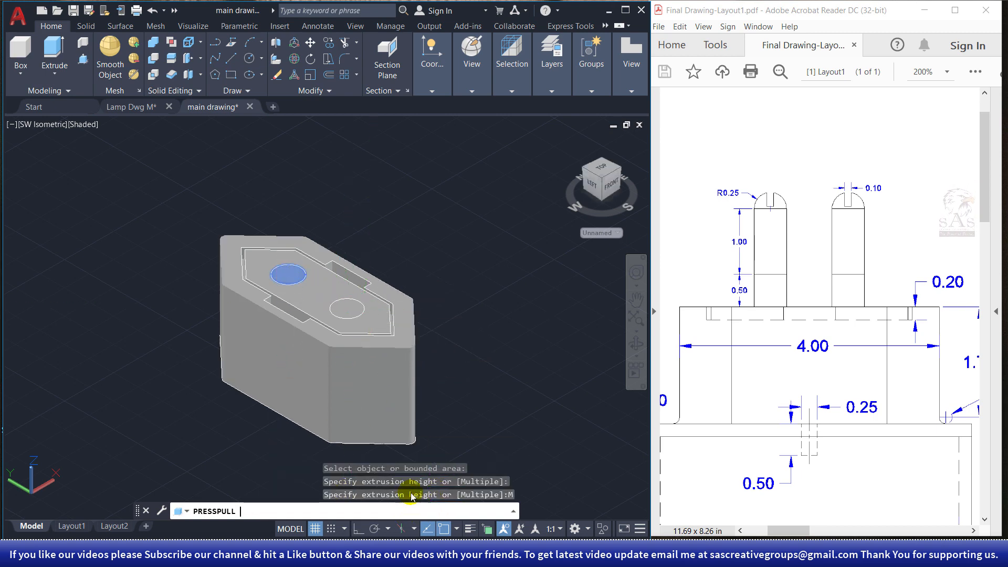
click(346, 309)
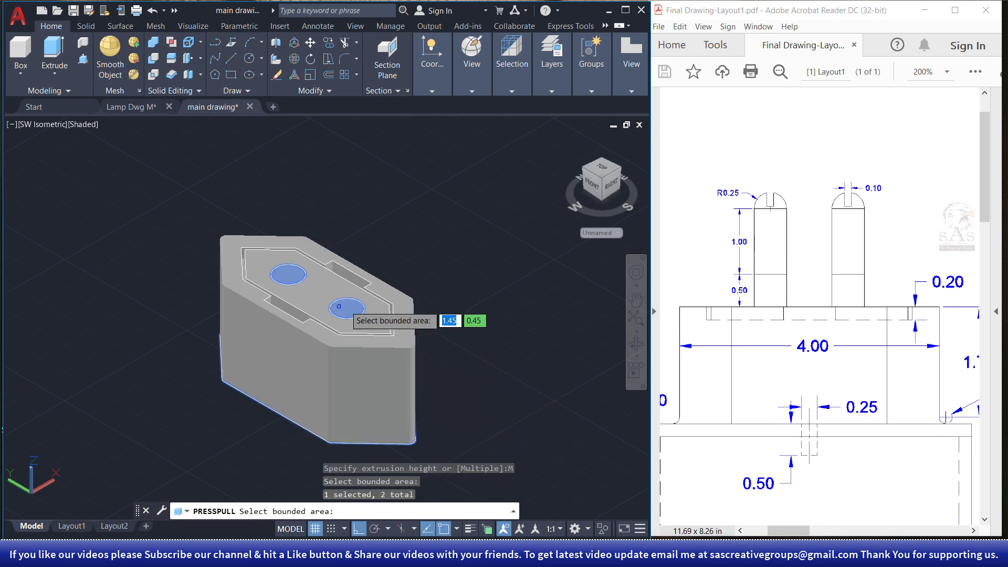
key(Return)
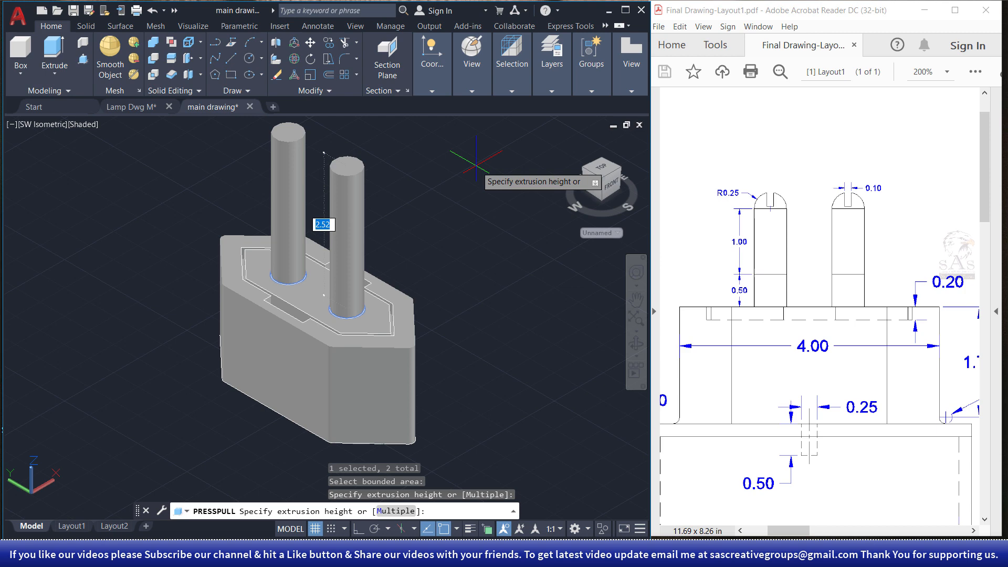
key(Return)
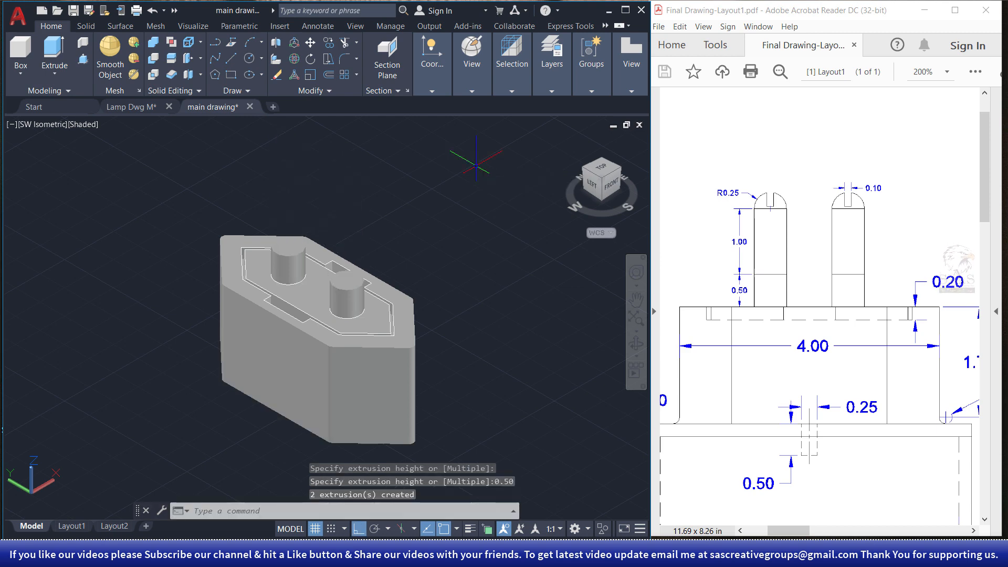
key(Escape)
key(Escape)
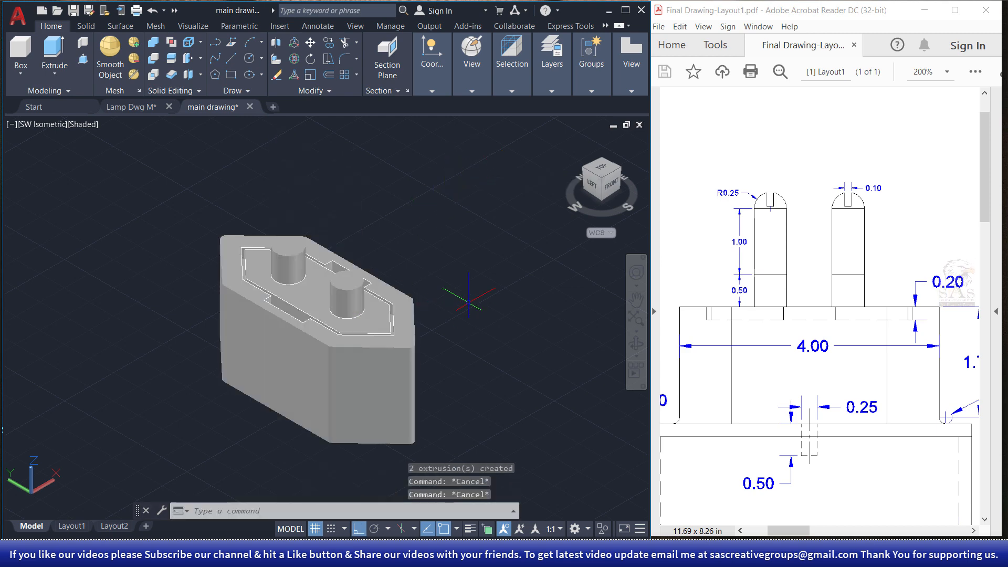
Move the two circles at the foot of the pin bases 0.50 straight up onto the tops of the pin bases.
click(359, 321)
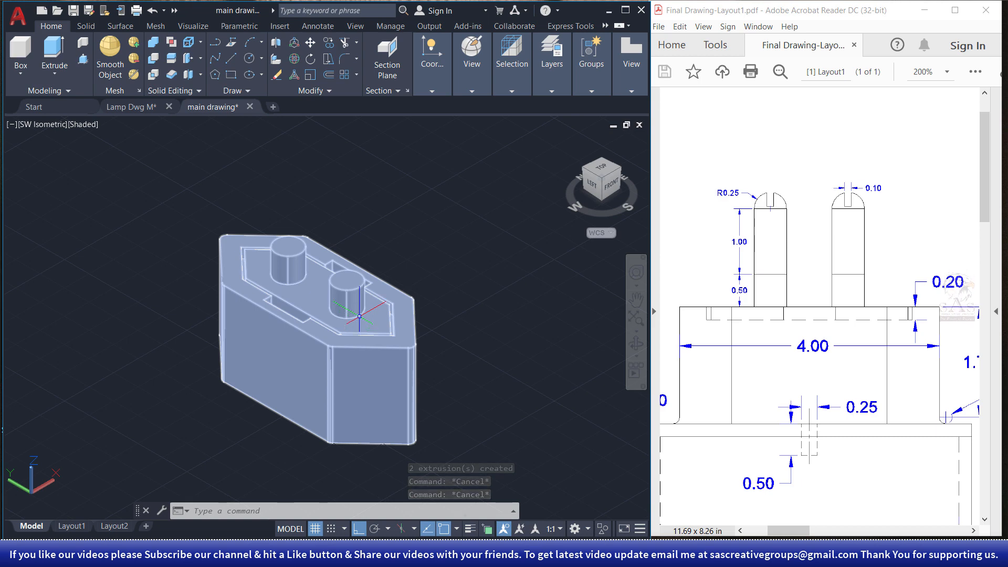
key(Escape)
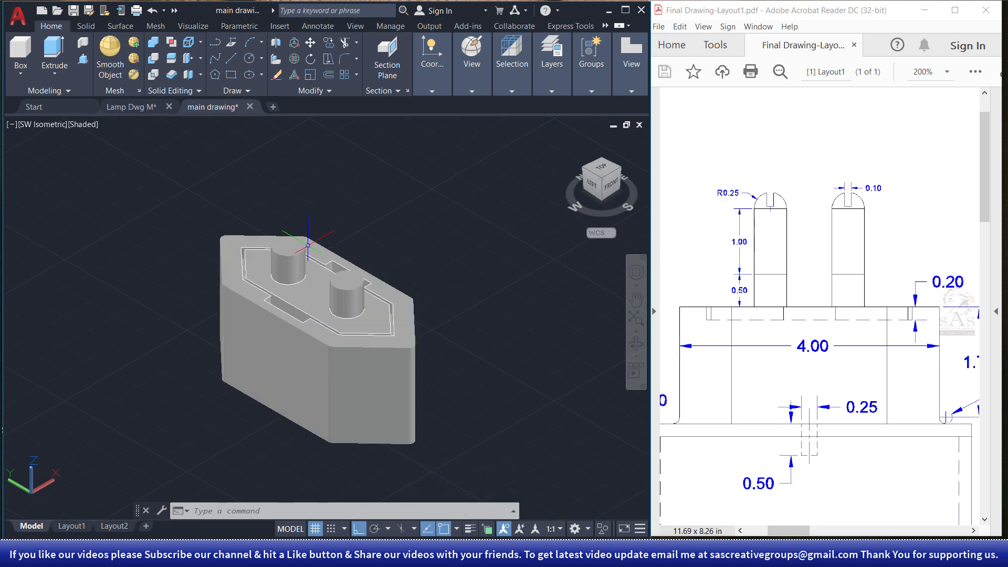
click(262, 208)
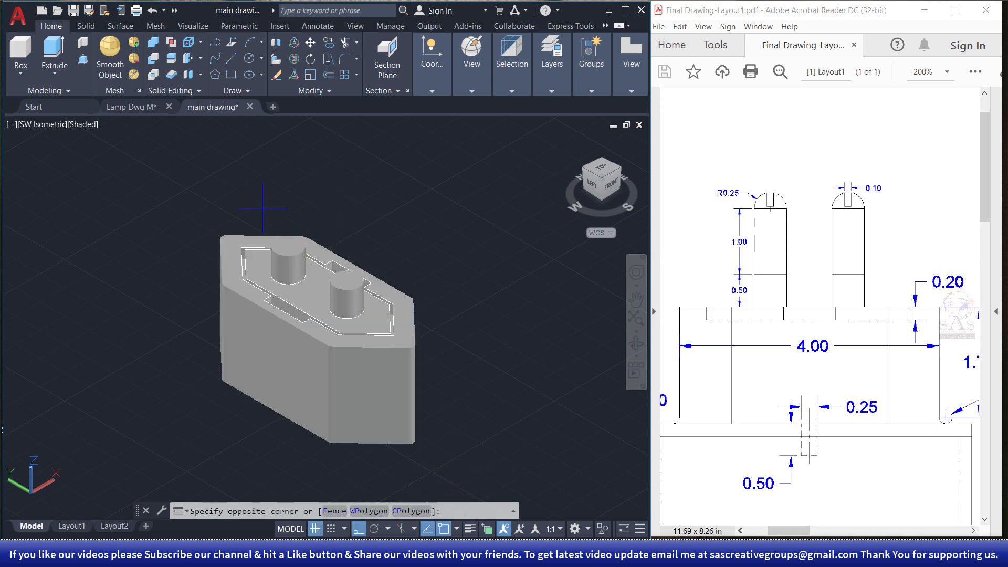
click(399, 327)
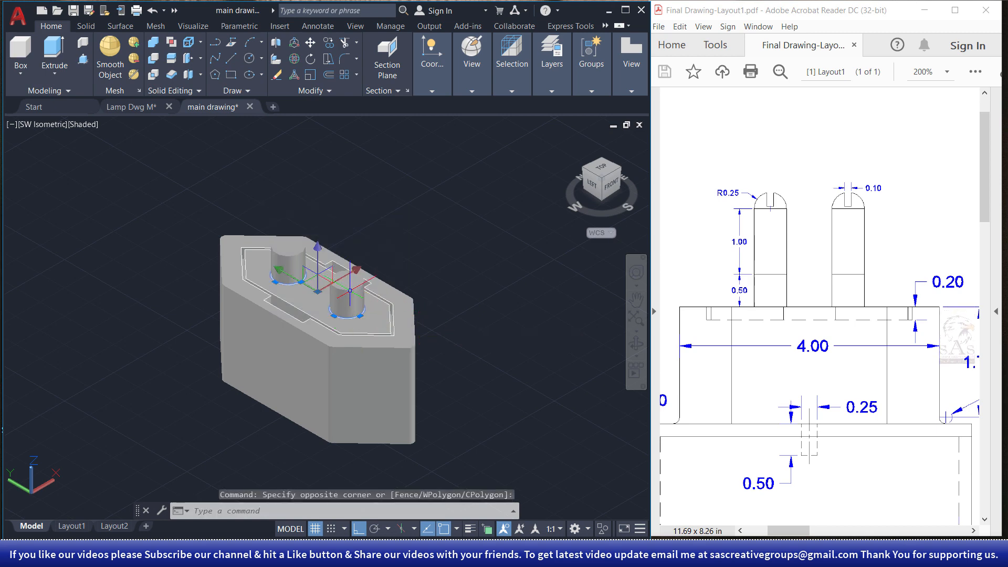
text(m)
key(Return)
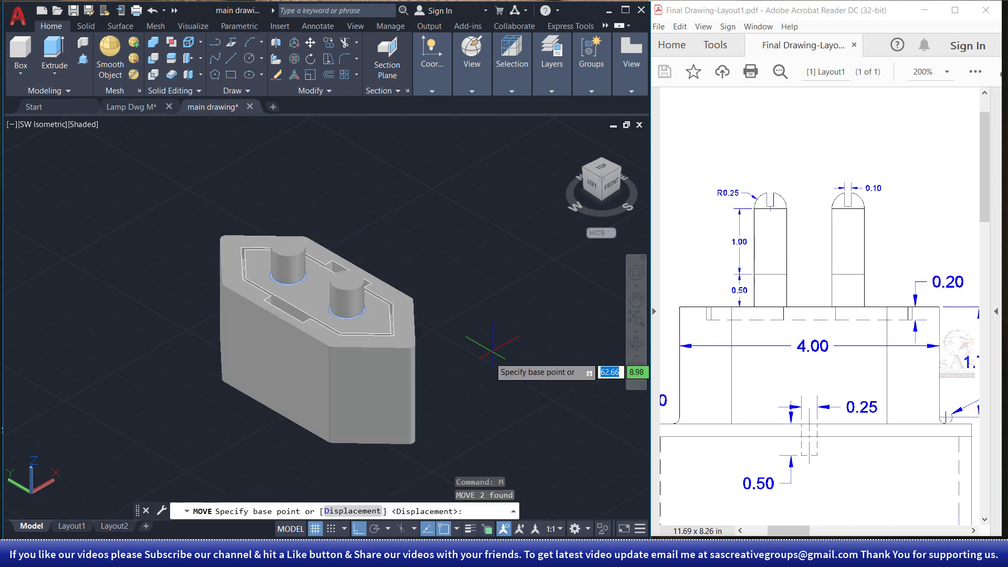
click(504, 408)
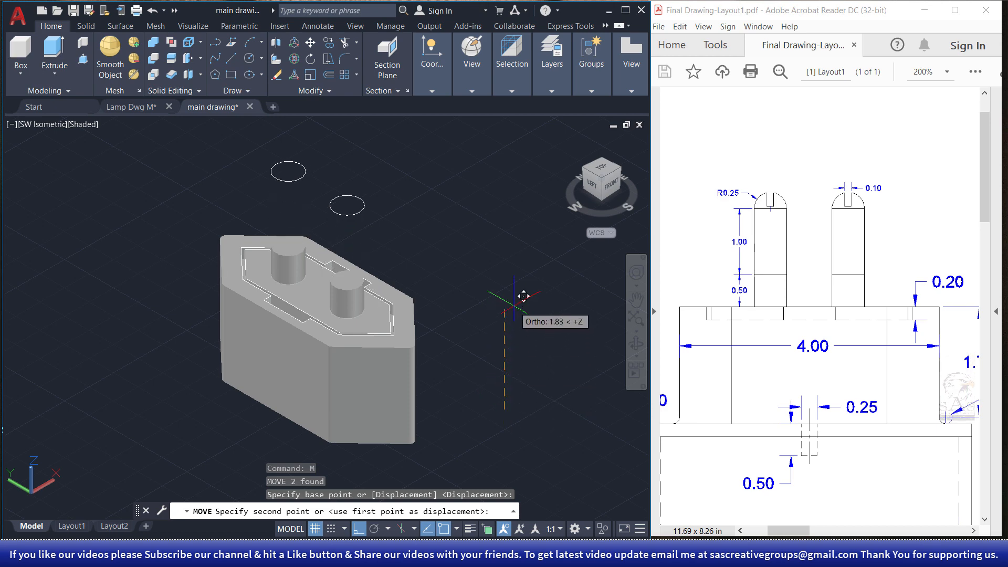
text(0.)
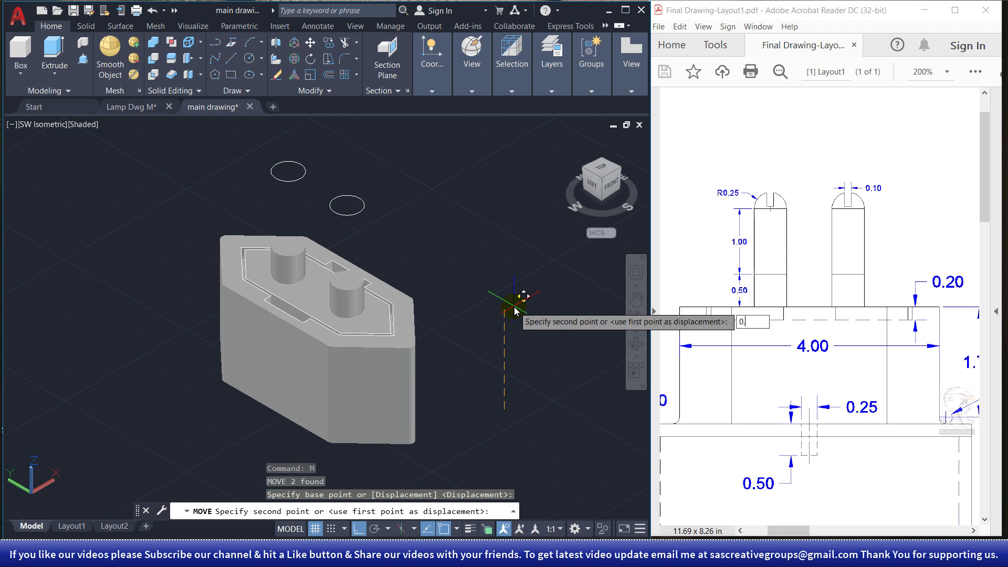
text(50)
key(Return)
key(Escape)
key(Escape)
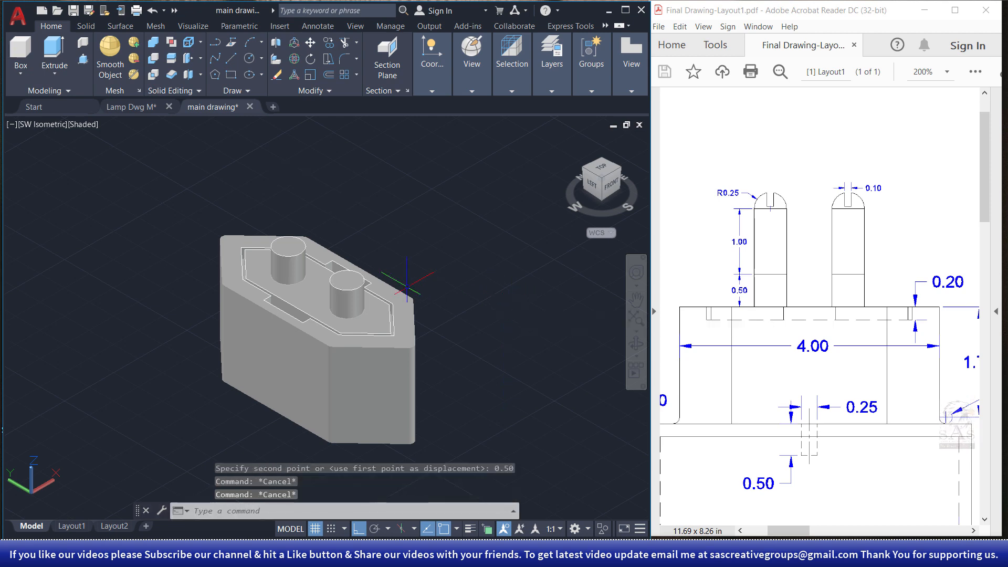
Extrude the two circles on top of the pin bases upward by 1 to form the pin shafts.
text(ex)
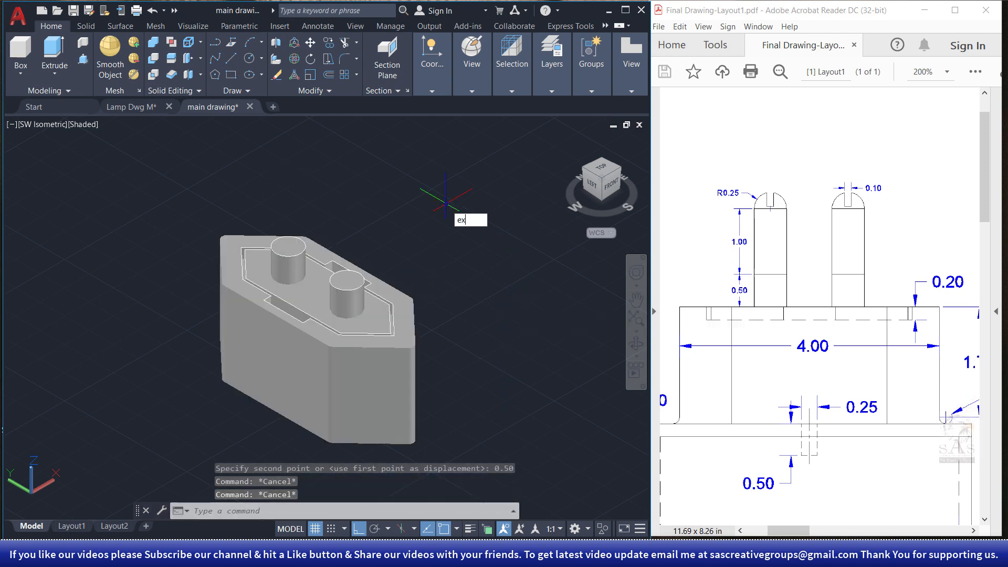
text(t)
key(Return)
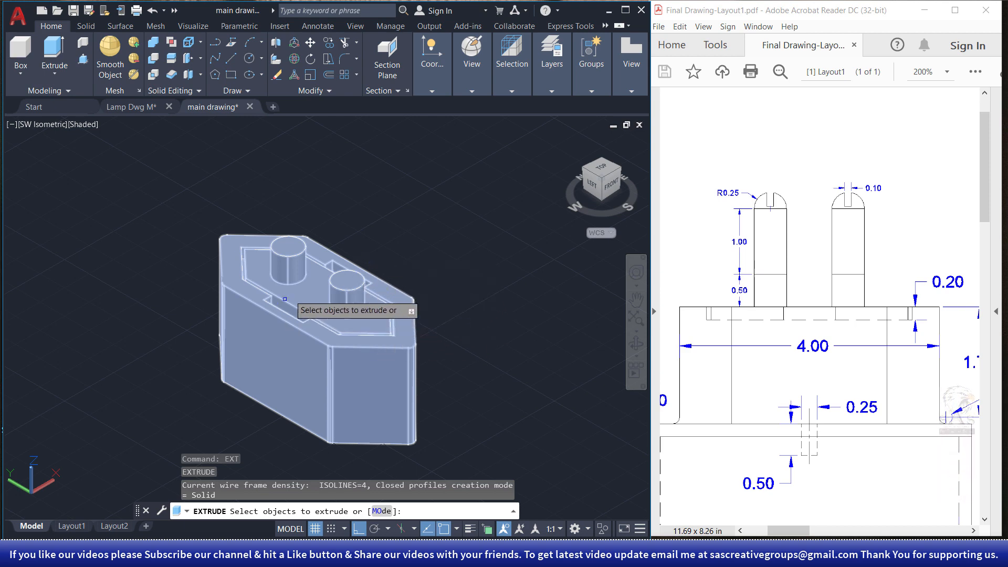
click(259, 186)
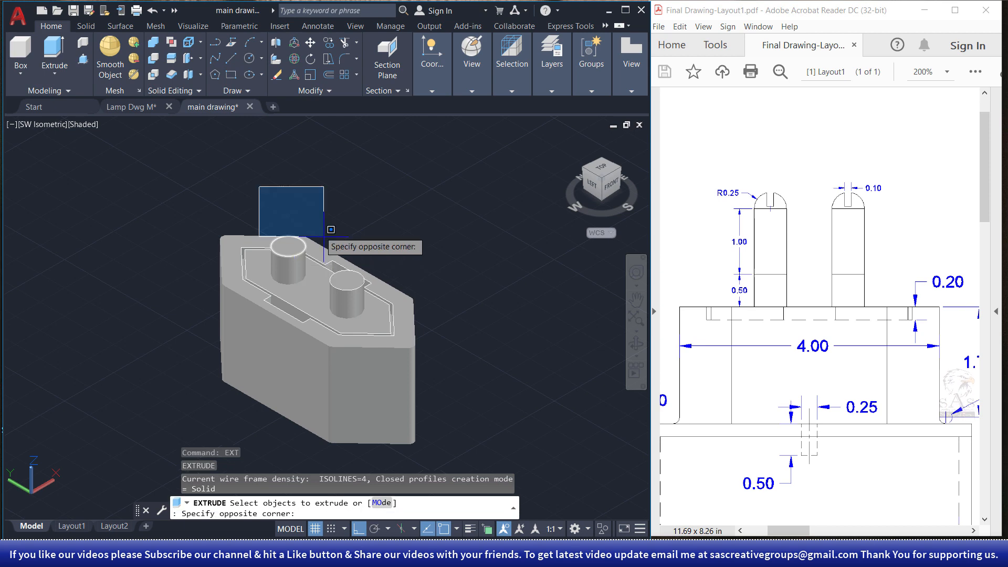
click(401, 300)
right_click(455, 257)
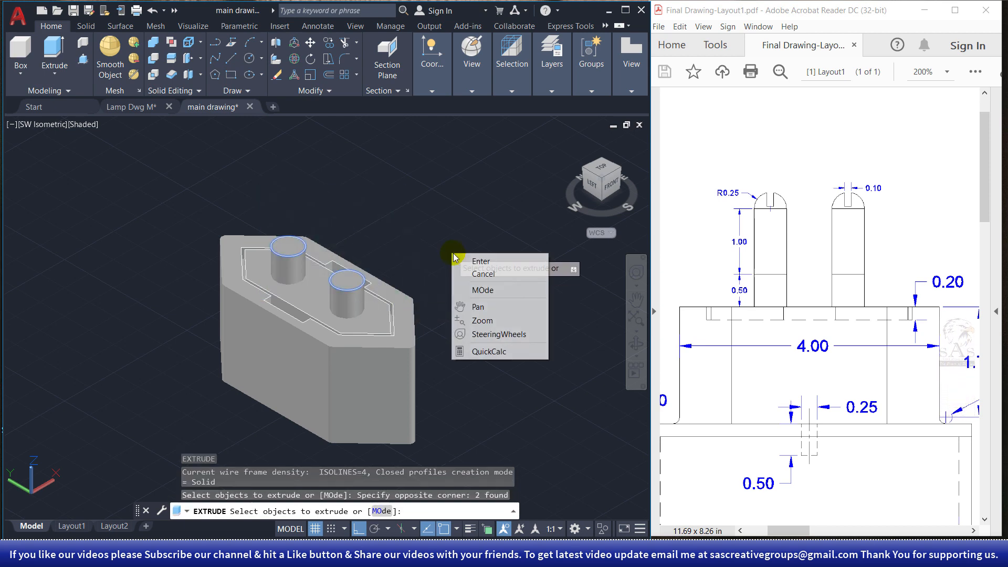
click(458, 258)
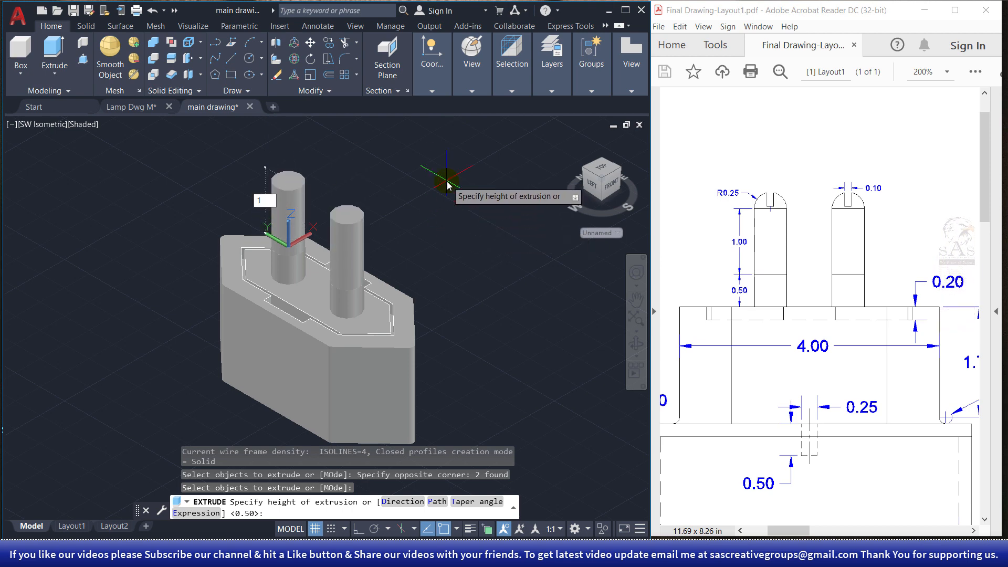
key(Escape)
key(Escape)
key(Escape)
key(Escape)
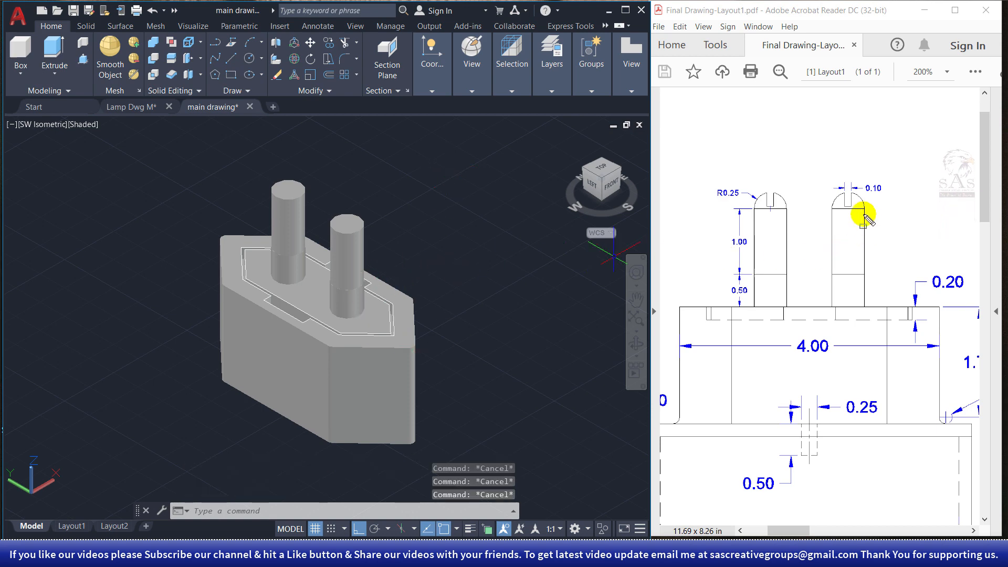
Create a sphere of radius 0.25 centred on the top face of the nearer pin to round its tip.
drag(822, 169, 894, 219)
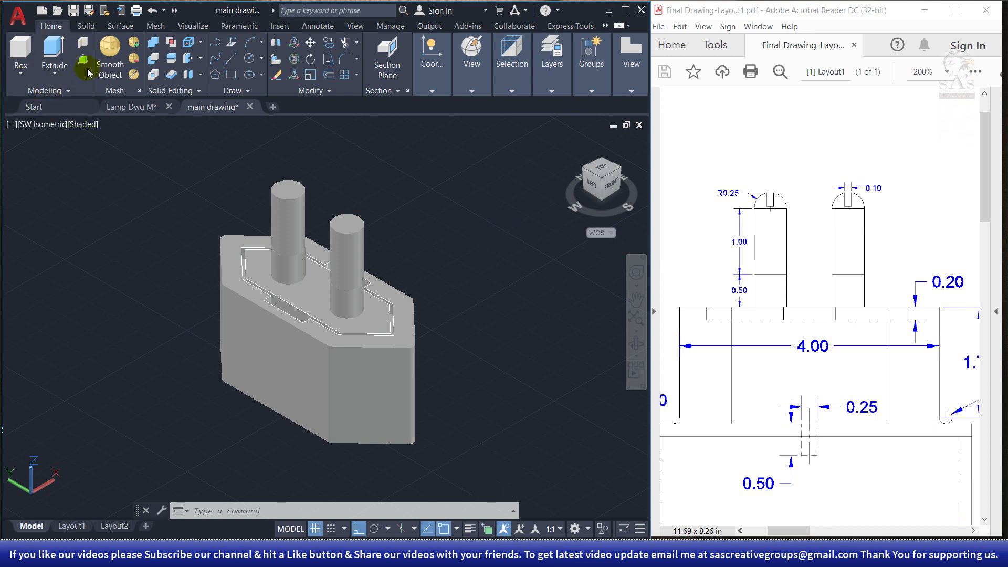
click(21, 76)
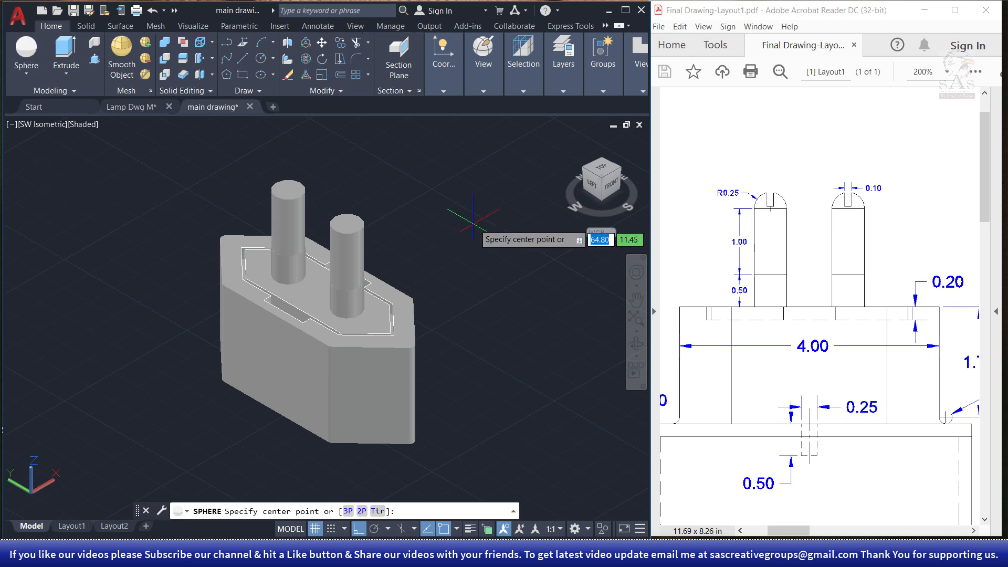
scroll(347, 221, up, 5)
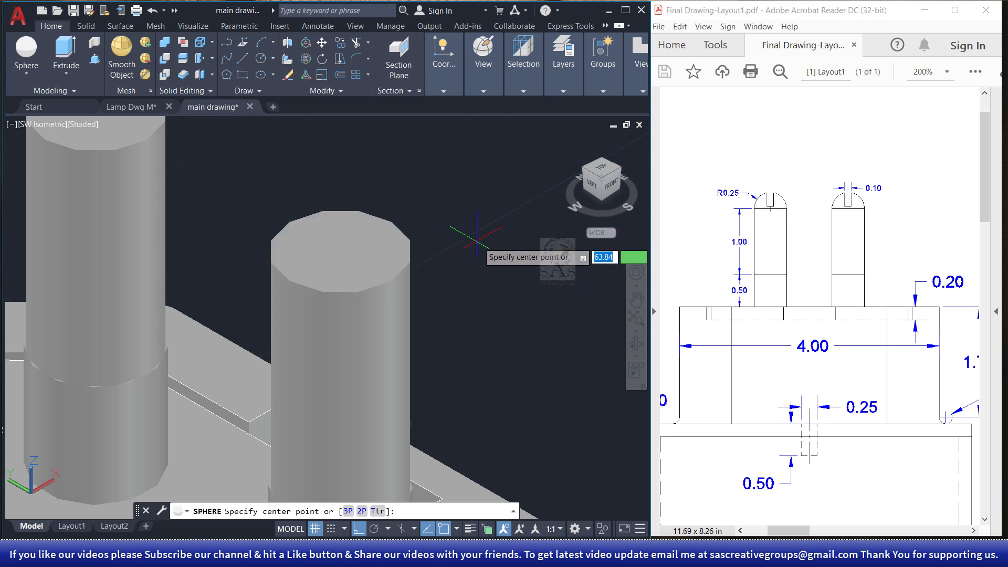
shift+right_click(496, 216)
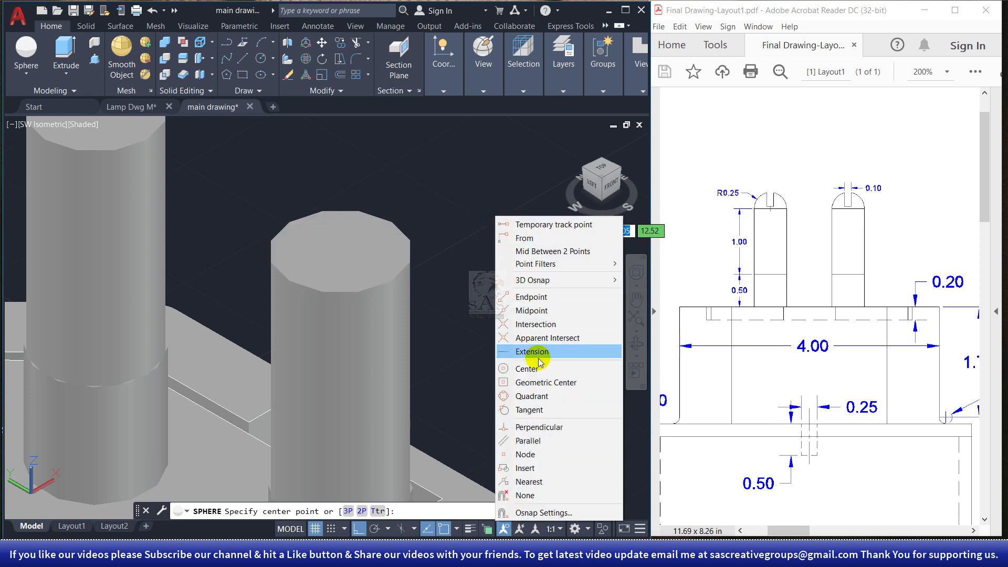
click(525, 368)
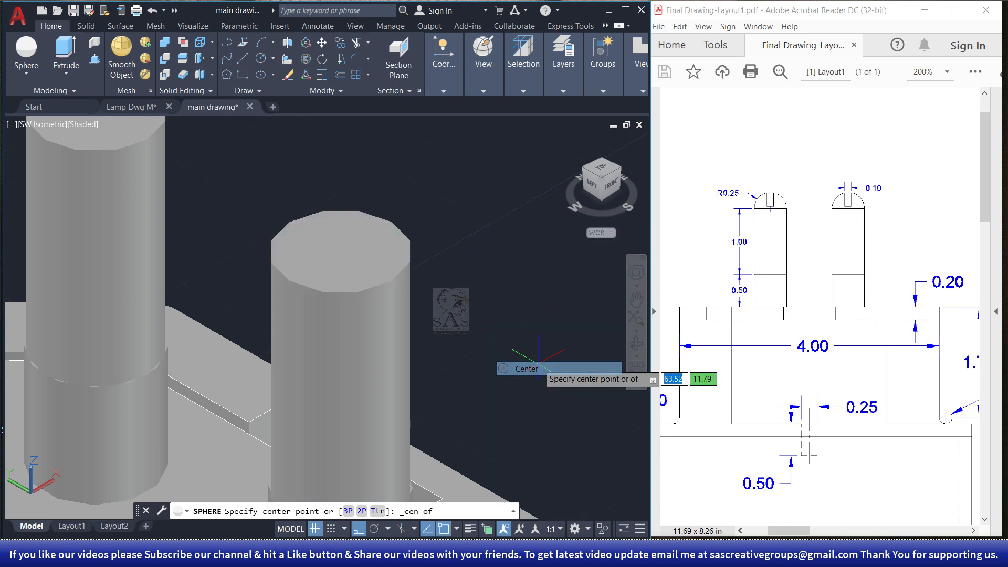
click(340, 252)
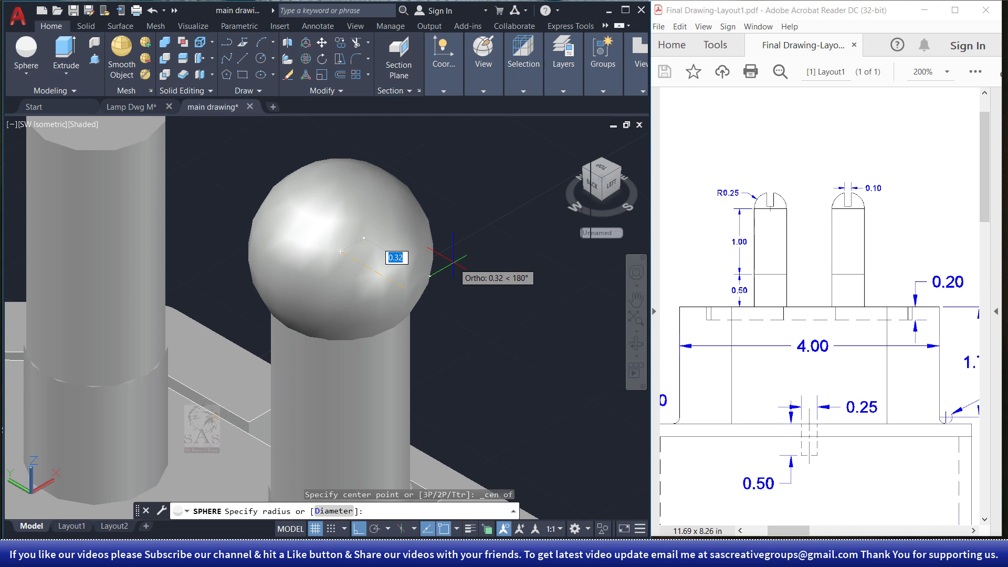
text(0.25)
key(Return)
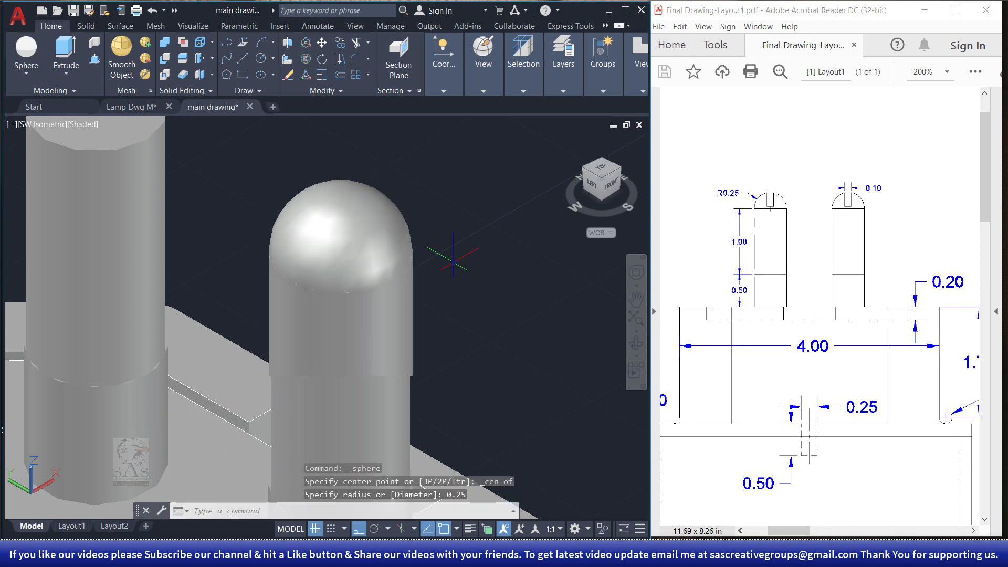
Add a second sphere of radius 0.25 centred on the top face of the farther pin.
scroll(399, 341, down, 4)
scroll(399, 346, up, 2)
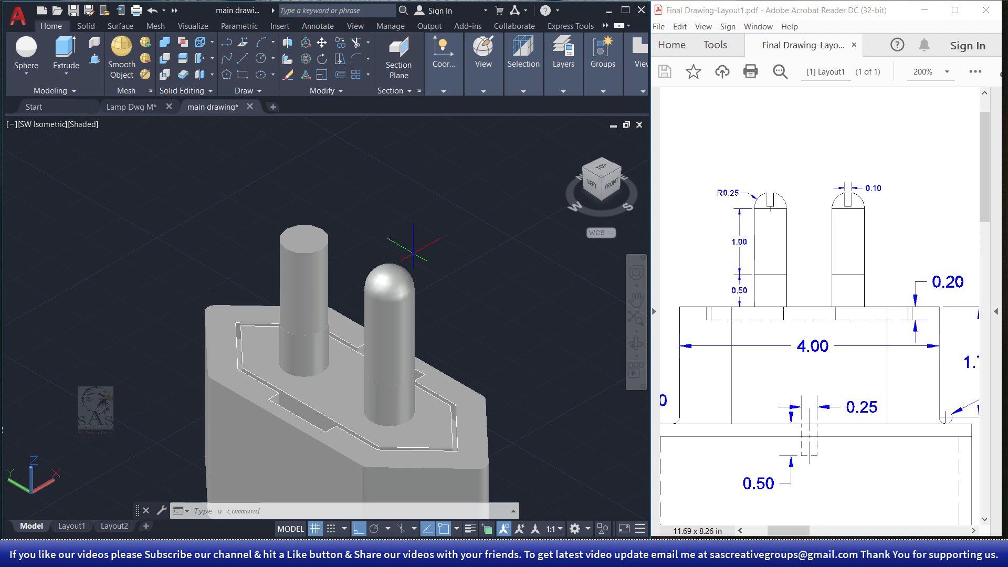
right_click(322, 133)
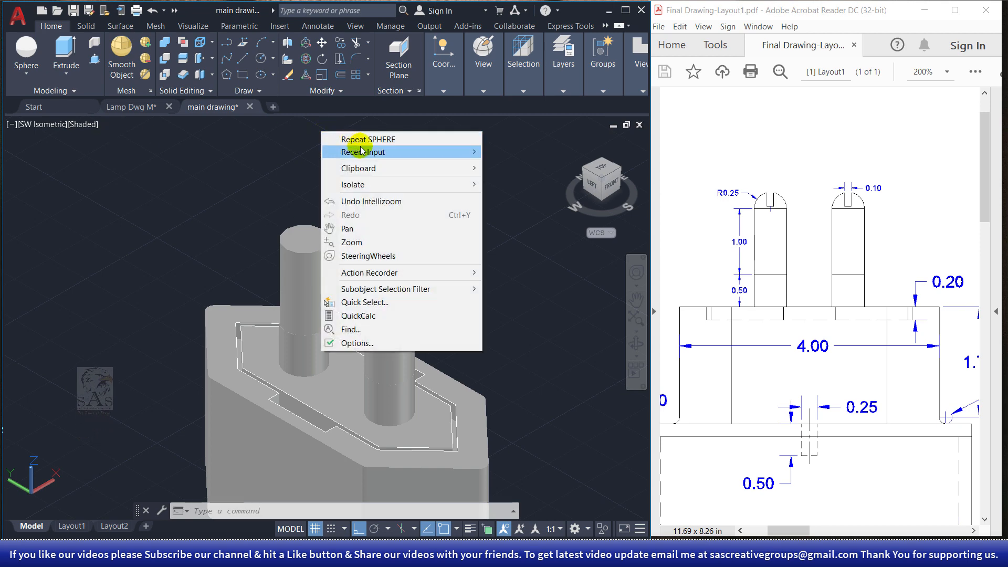
click(406, 140)
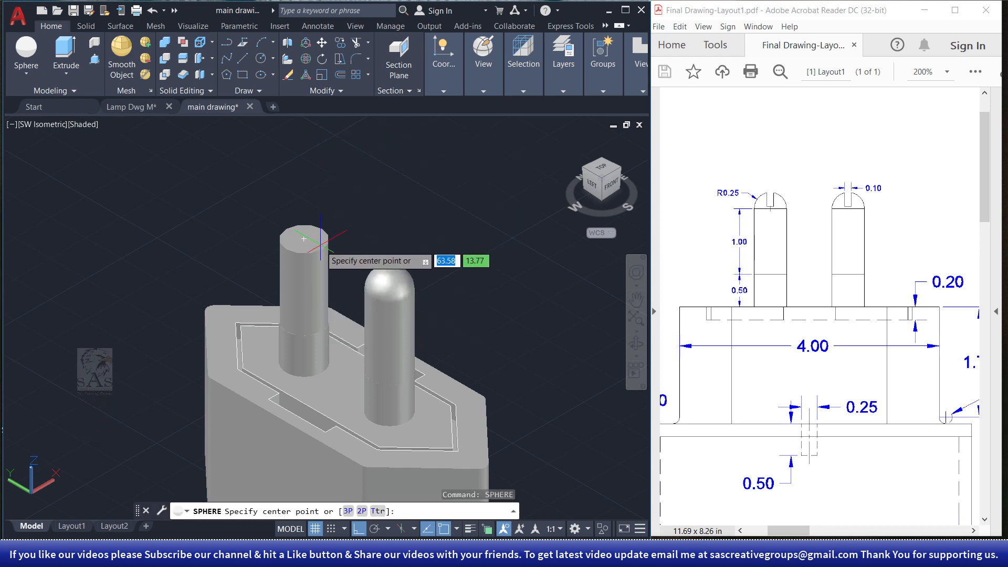
shift+right_click(392, 223)
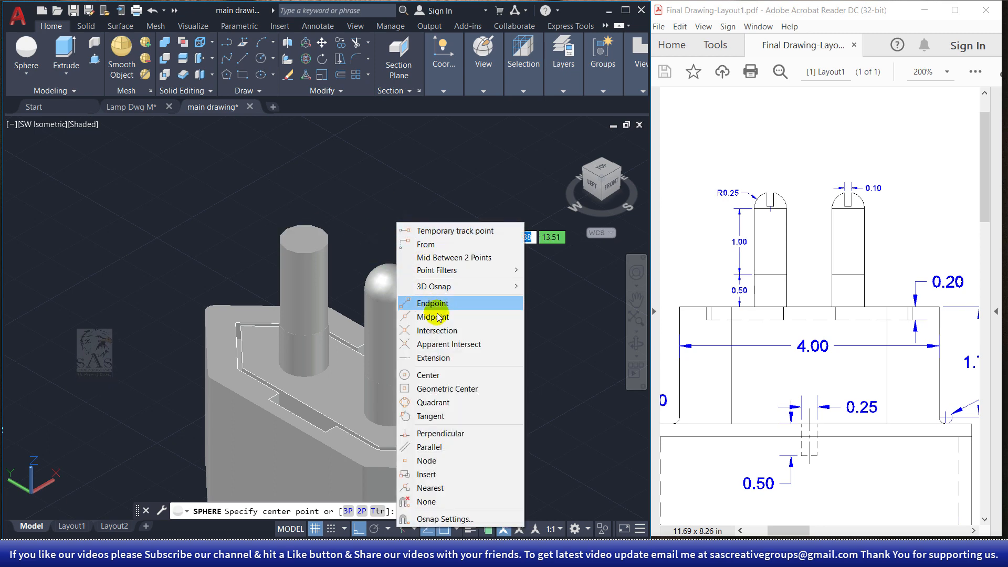
click(441, 374)
scroll(300, 233, up, 2)
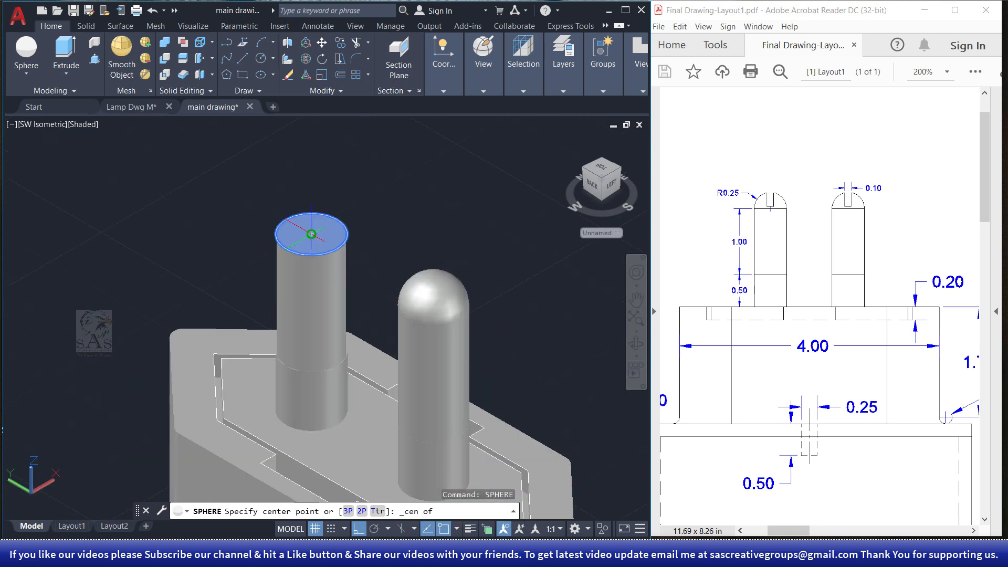
click(305, 232)
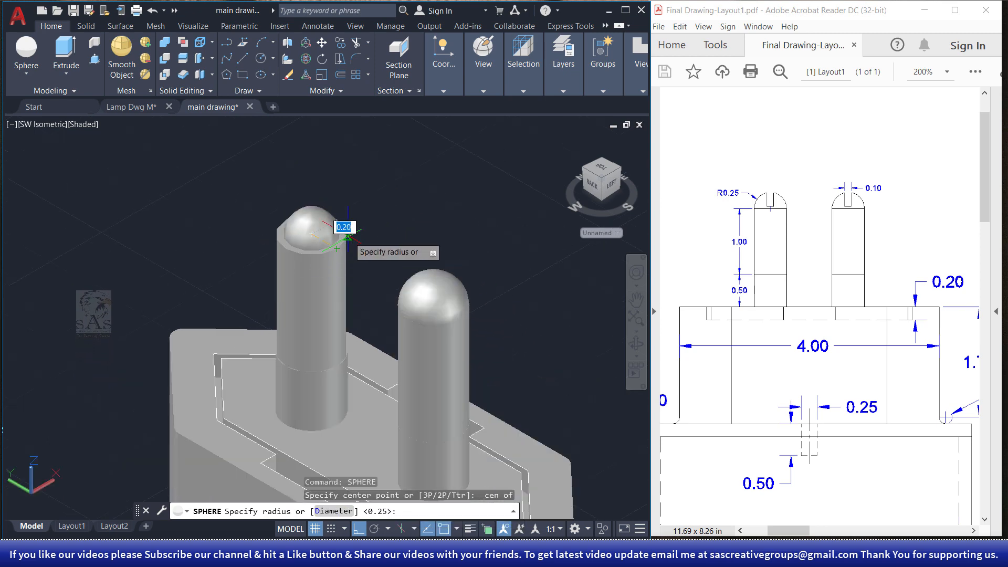
text(0.25)
key(Return)
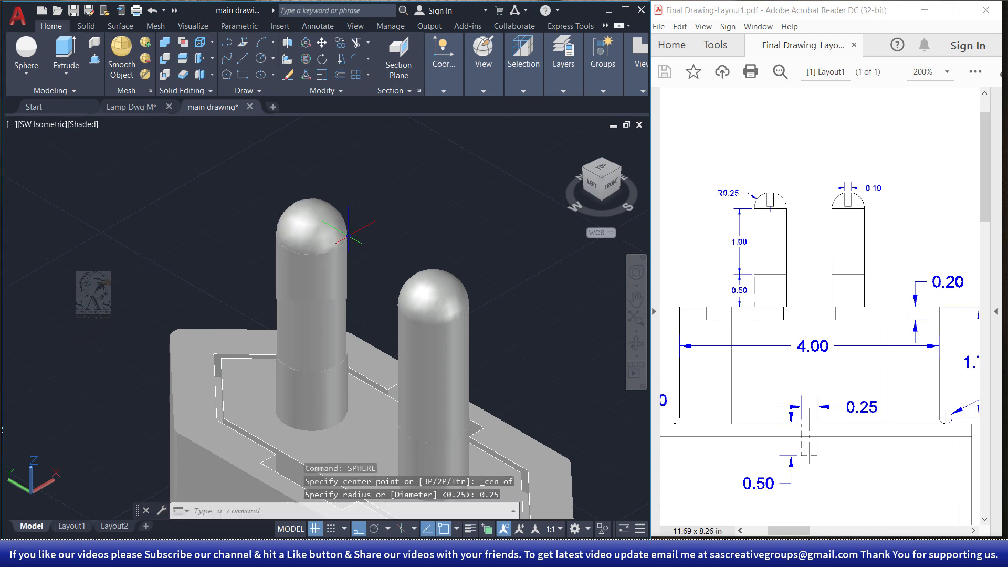
key(Escape)
key(Escape)
Union the nearer pin's sphere with its upper shaft into one solid.
scroll(412, 274, down, 4)
scroll(411, 270, up, 3)
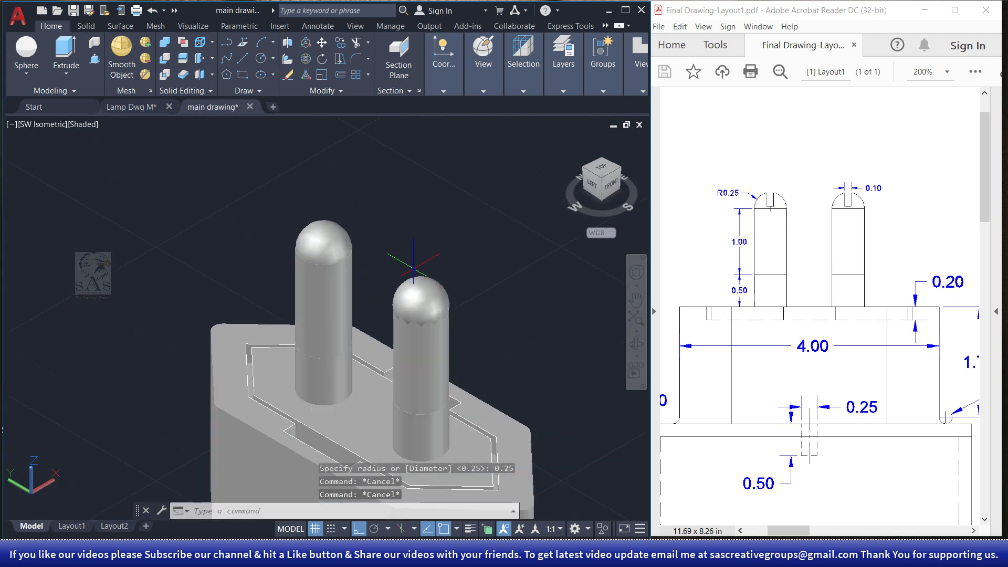
middle_drag(386, 262, 336, 268)
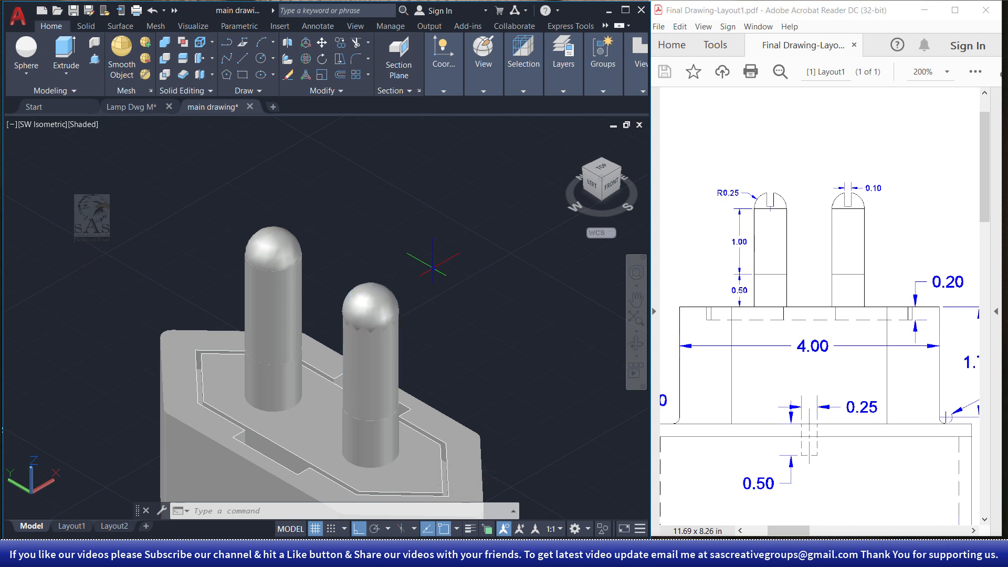
click(165, 46)
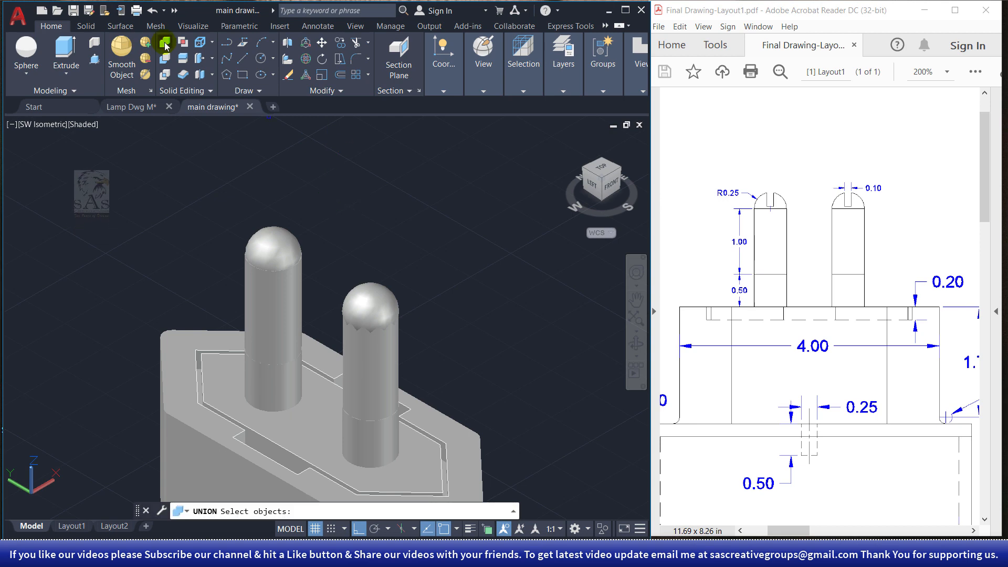
click(368, 290)
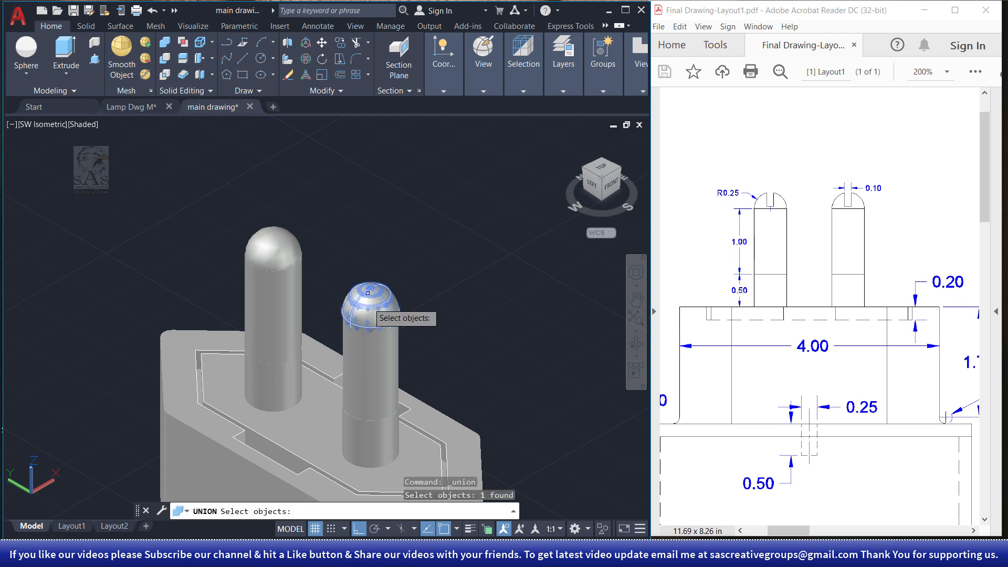
click(368, 352)
key(Return)
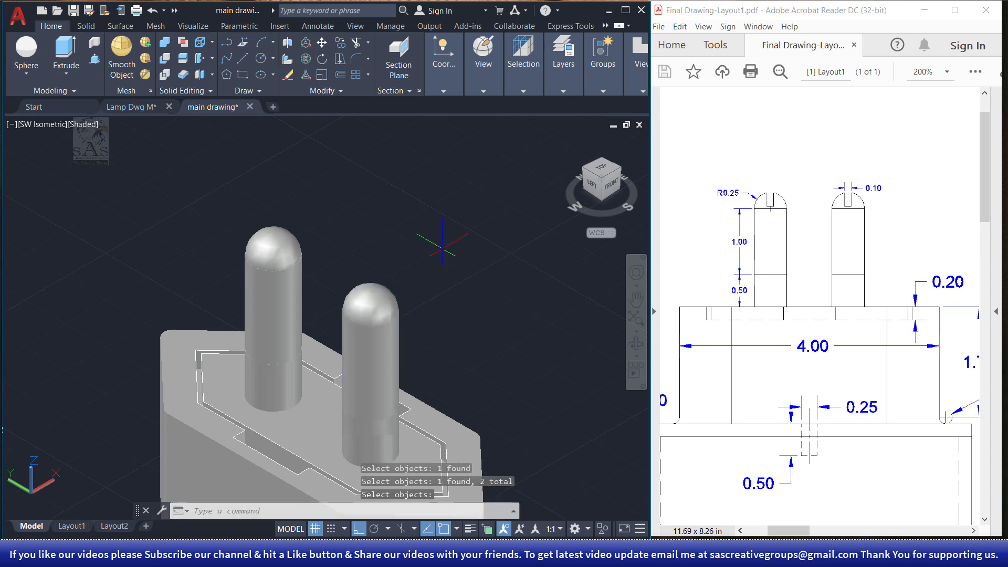
Union the farther pin's sphere with its upper shaft into one solid.
click(167, 42)
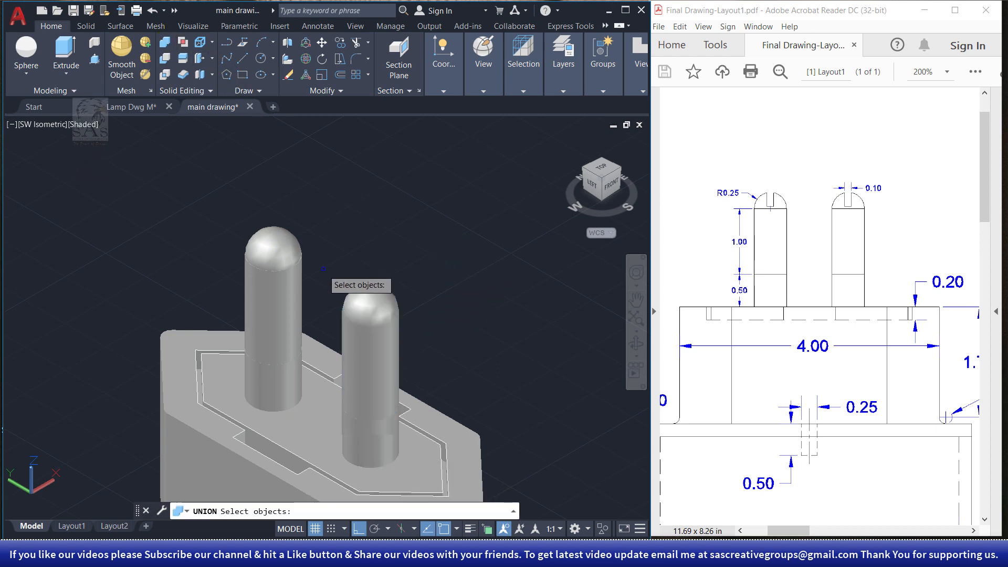
click(271, 246)
click(282, 309)
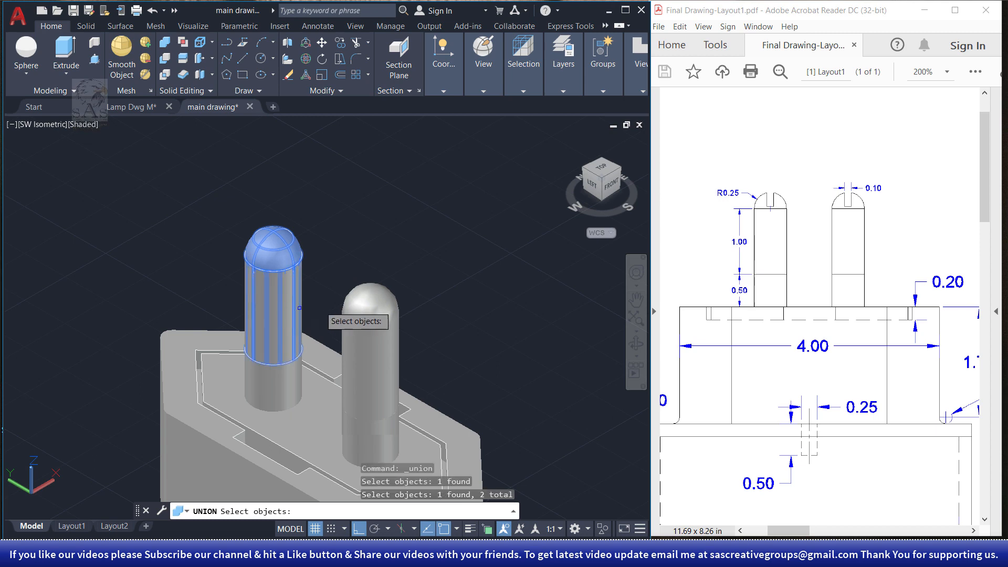
key(Return)
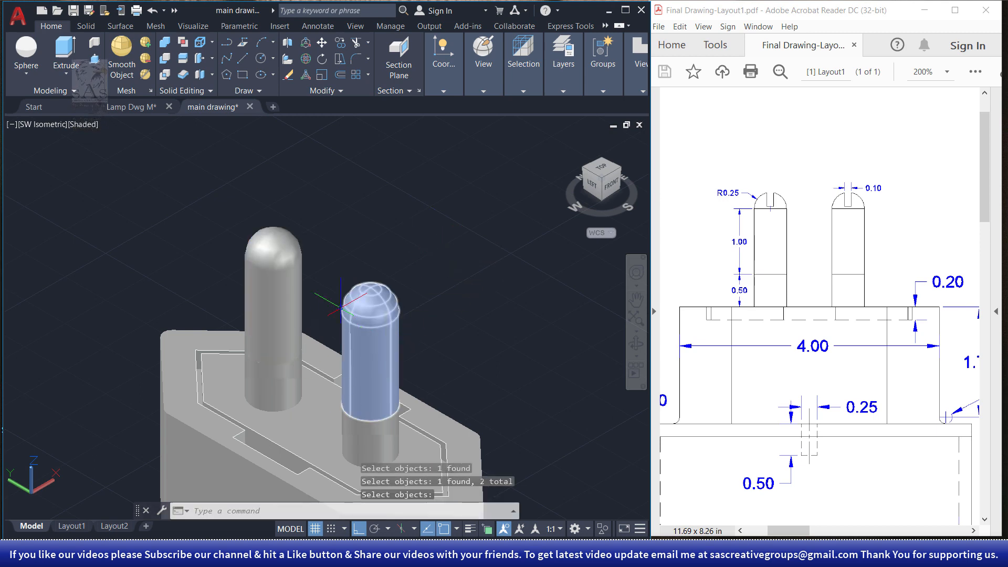
key(Escape)
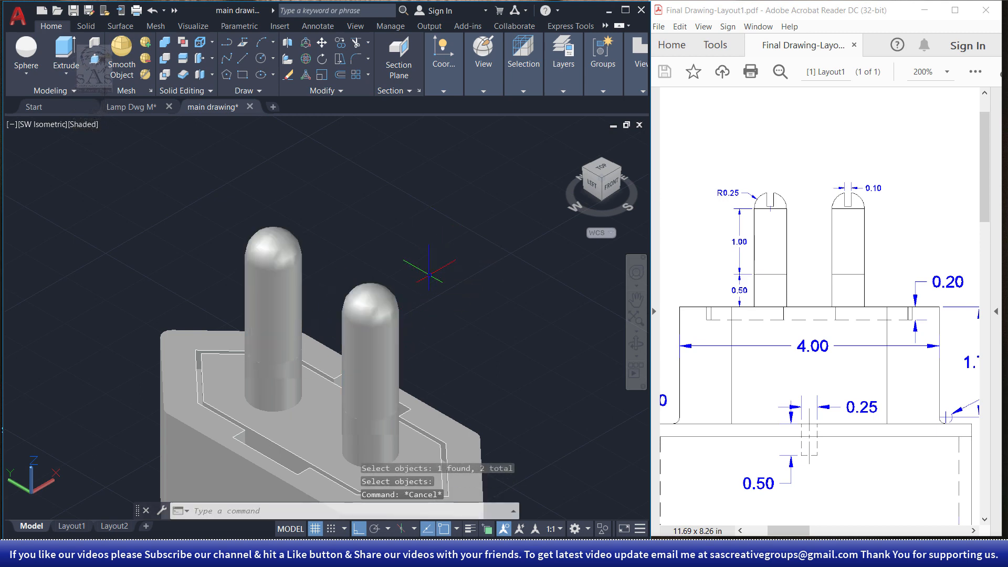
drag(838, 185, 860, 220)
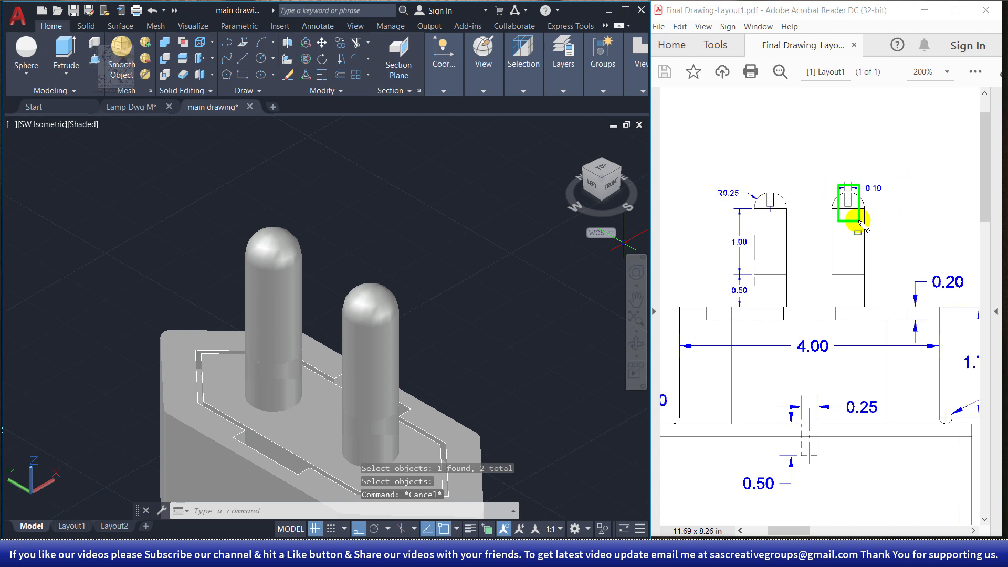
drag(865, 180, 895, 199)
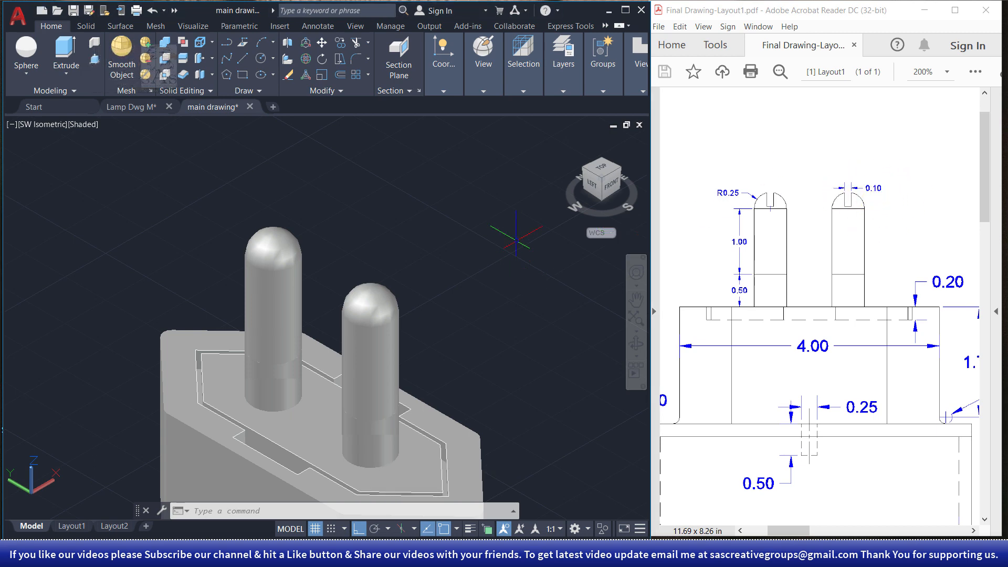
key(Escape)
key(Escape)
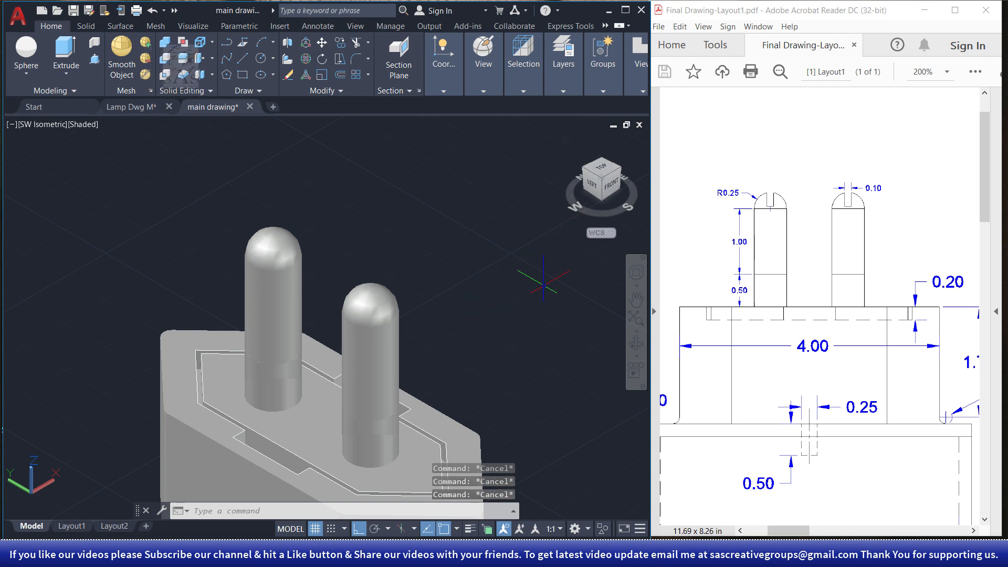
Switch to the Left view and set the UCS to Left for sketching the pin-tip slots.
click(593, 188)
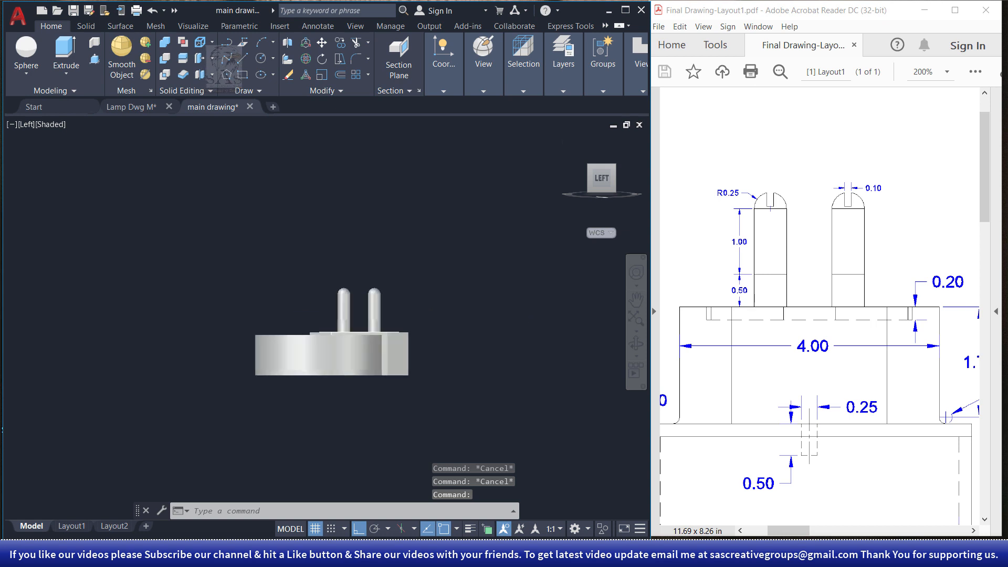
click(437, 90)
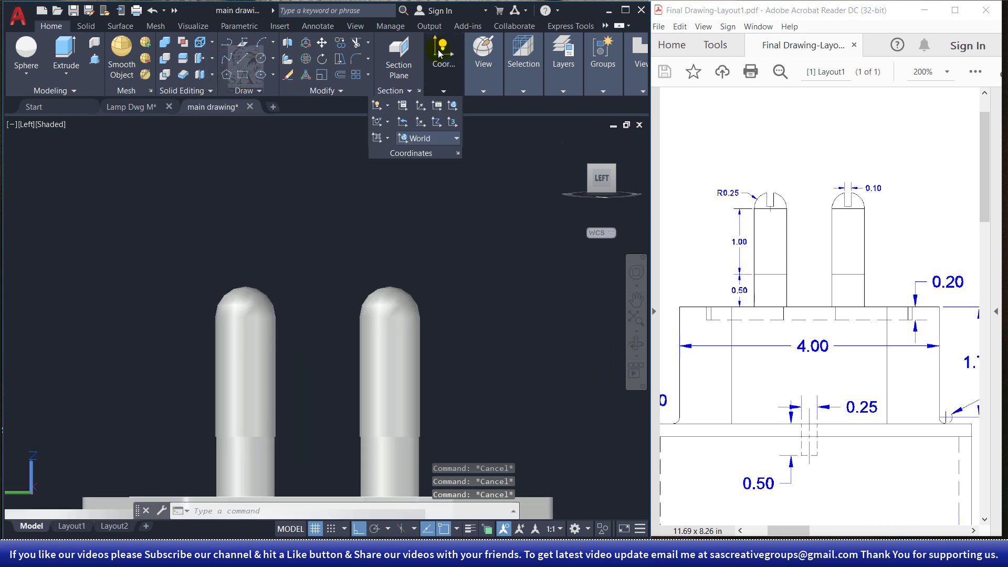
click(455, 139)
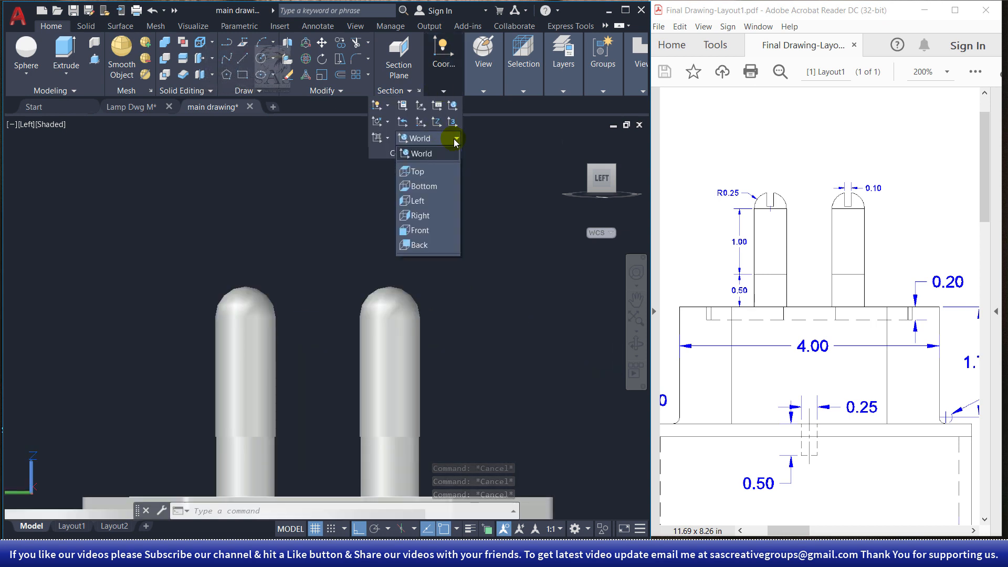
click(418, 201)
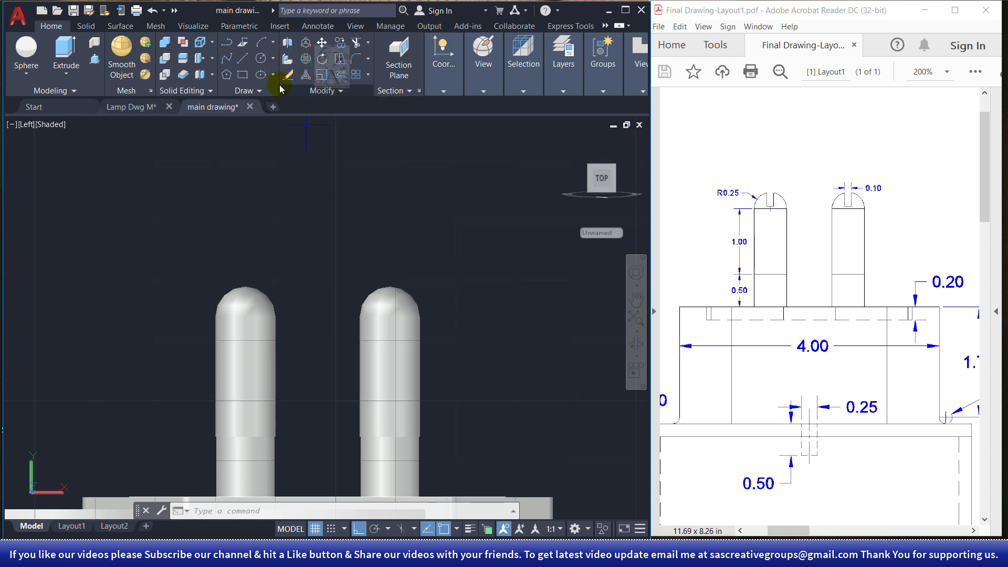
Draw a 0.10 by 0.4 rectangle upward from the centre of the domed tip's base on the pin nearer the front.
click(243, 74)
scroll(418, 331, up, 3)
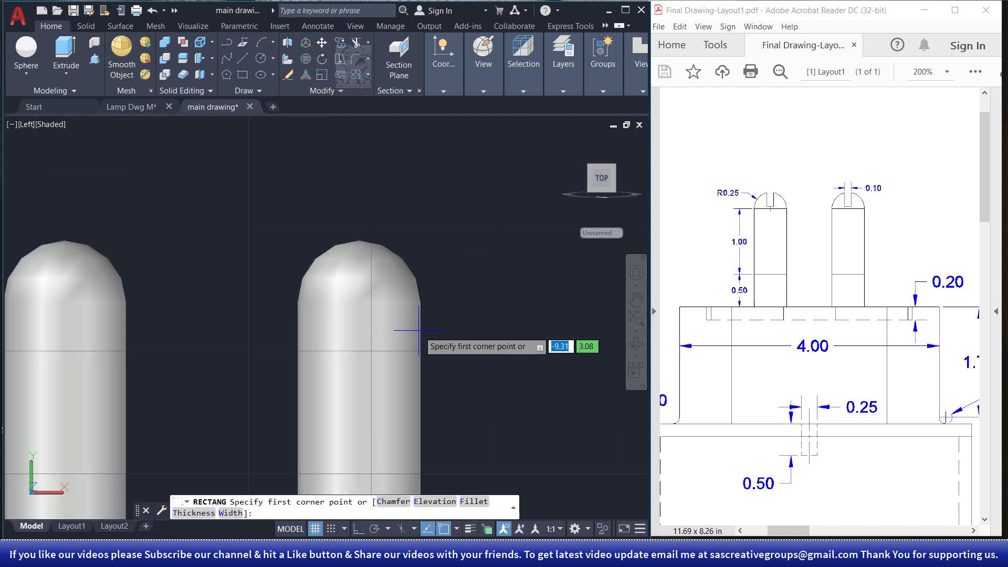
click(359, 302)
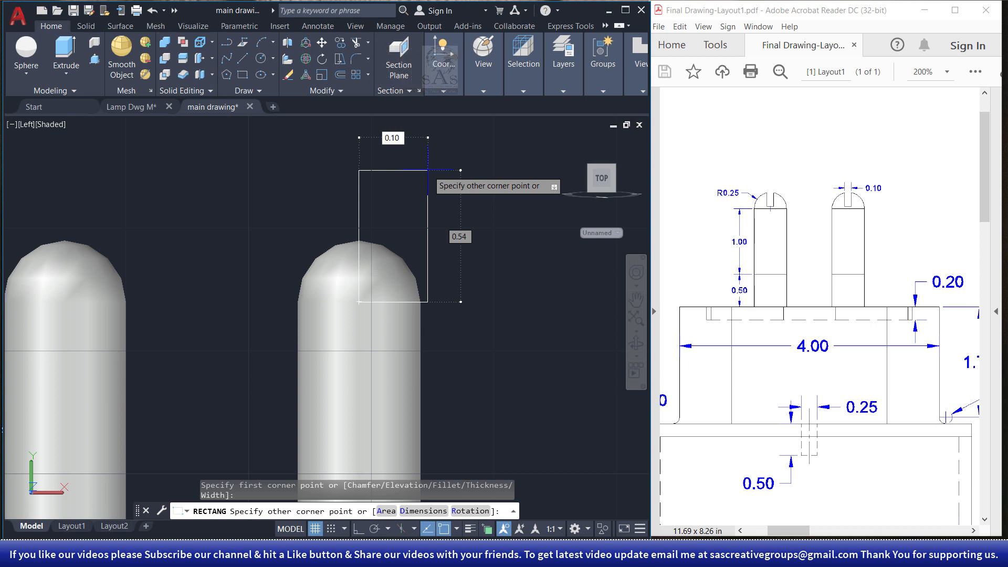
text(0.10)
key(Tab)
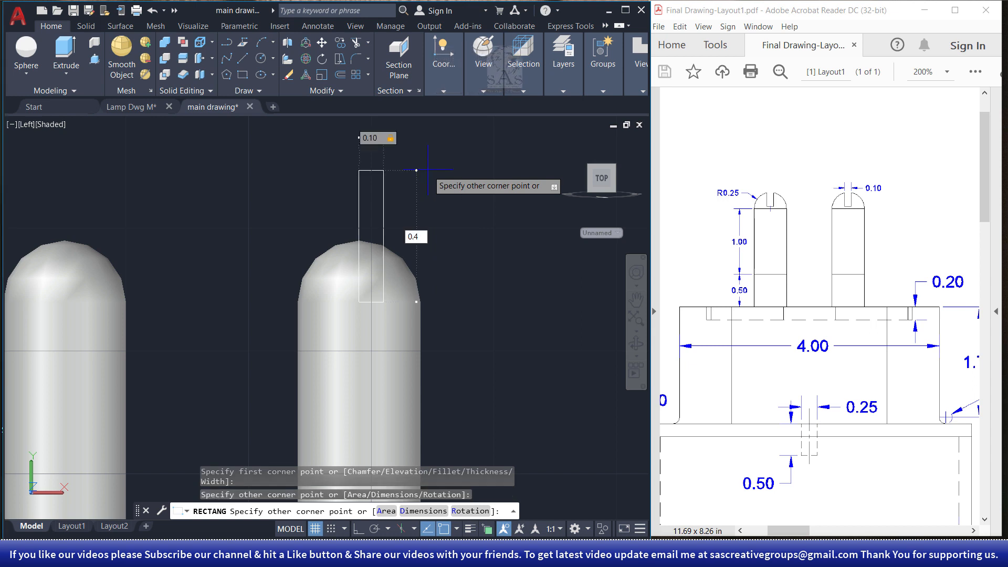
text(0.4)
key(Return)
Move the slot rectangle from its top edge's midpoint to its top-left corner so it is centred on the pin.
click(415, 205)
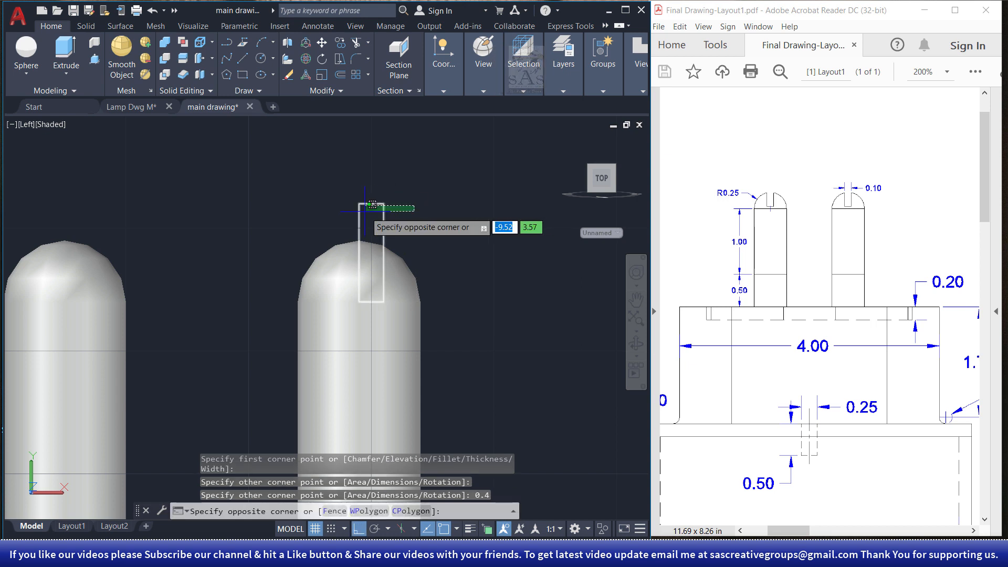
click(364, 209)
key(Escape)
click(421, 216)
click(349, 217)
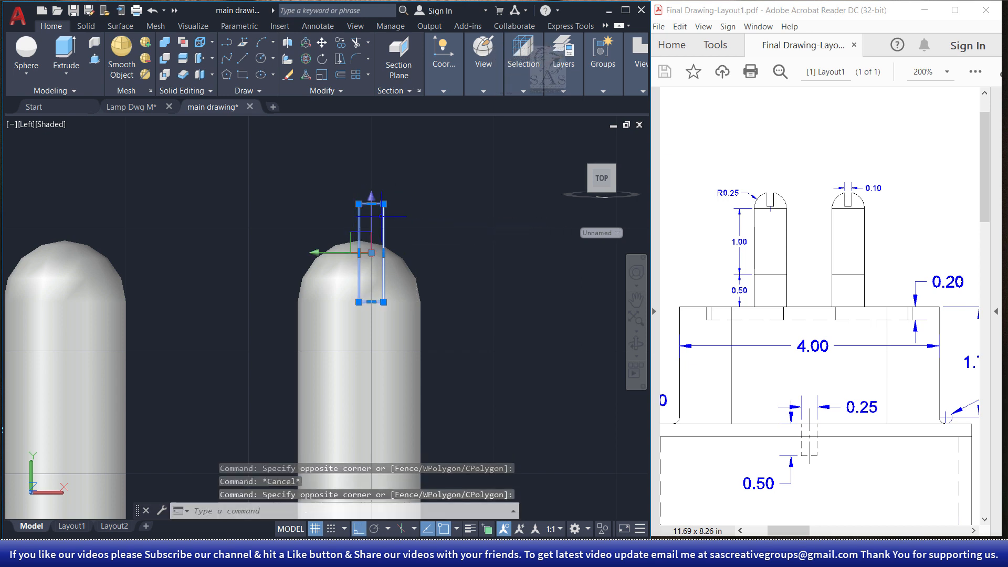
text(M)
key(Return)
click(371, 204)
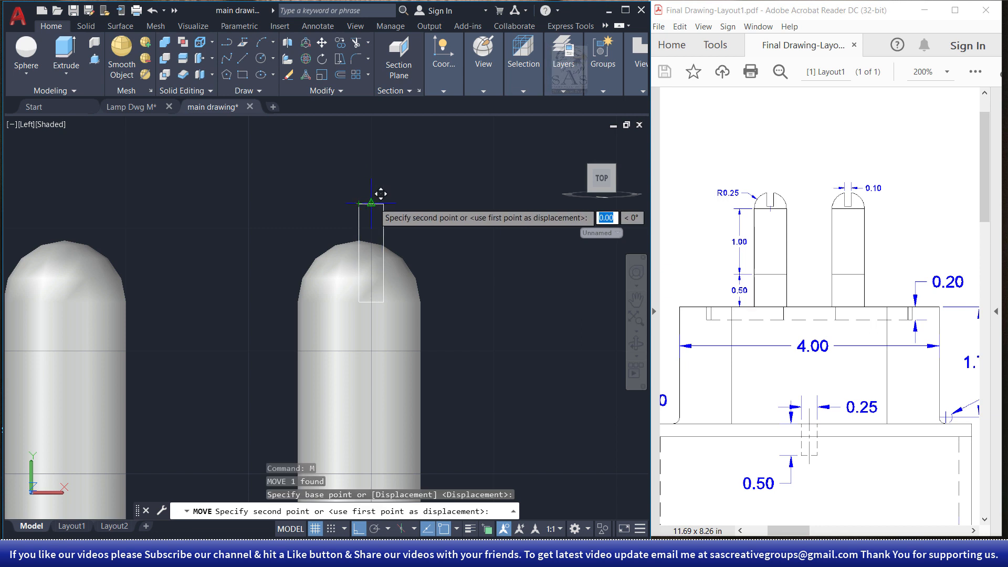
click(358, 204)
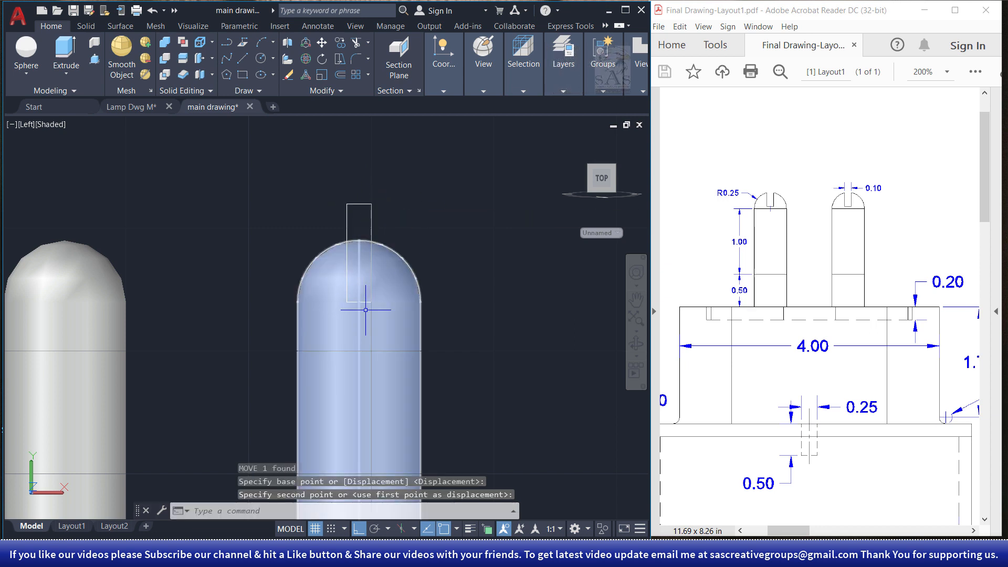
Copy the slot rectangle by its top edge's midpoint onto the centreline of the other pin.
middle_drag(365, 310, 469, 311)
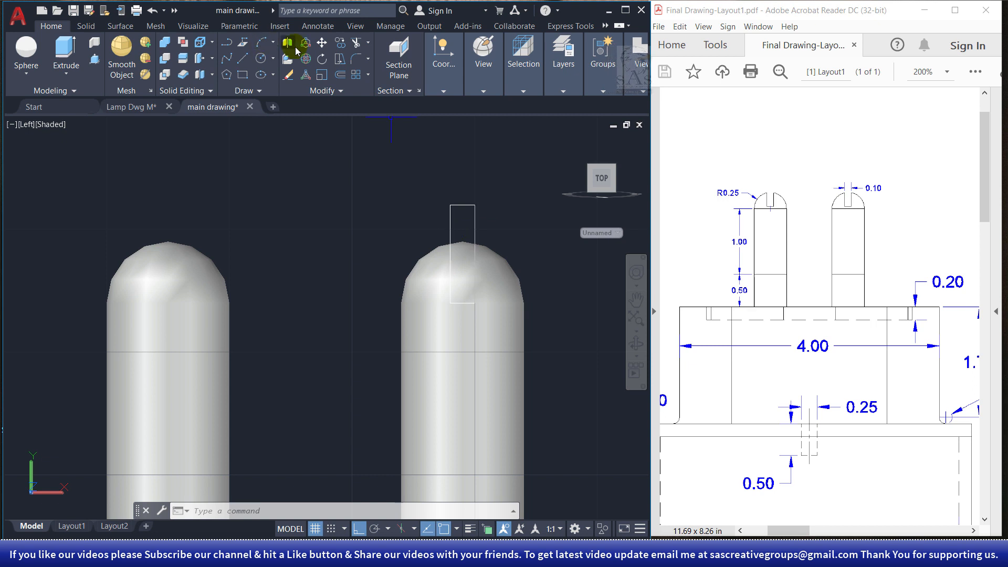
click(340, 42)
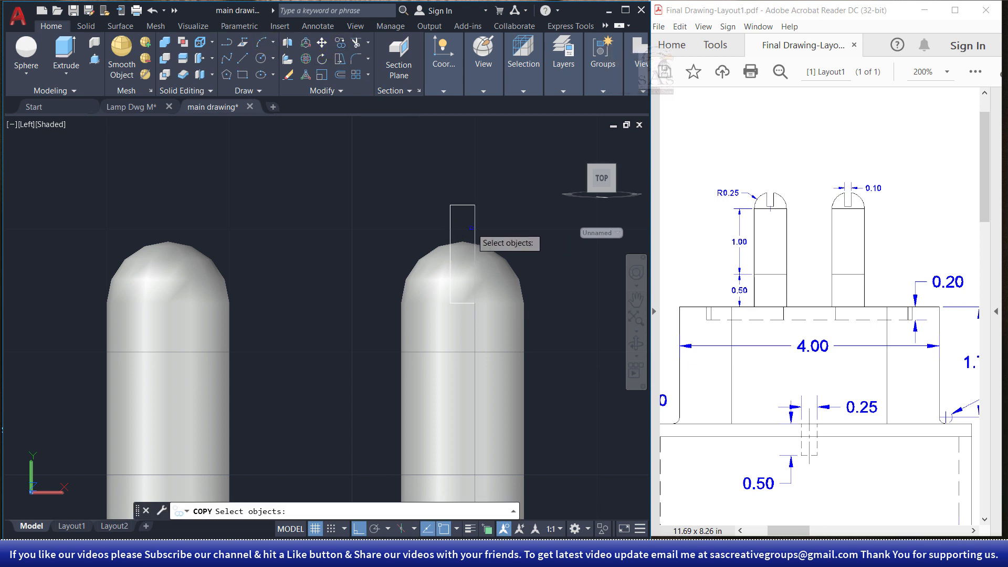
click(475, 226)
key(Return)
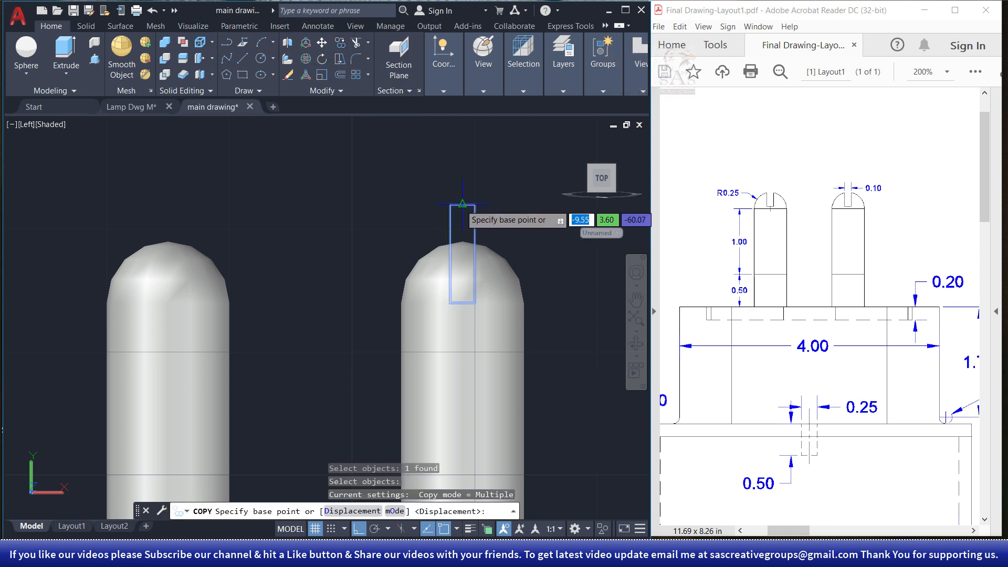
click(462, 204)
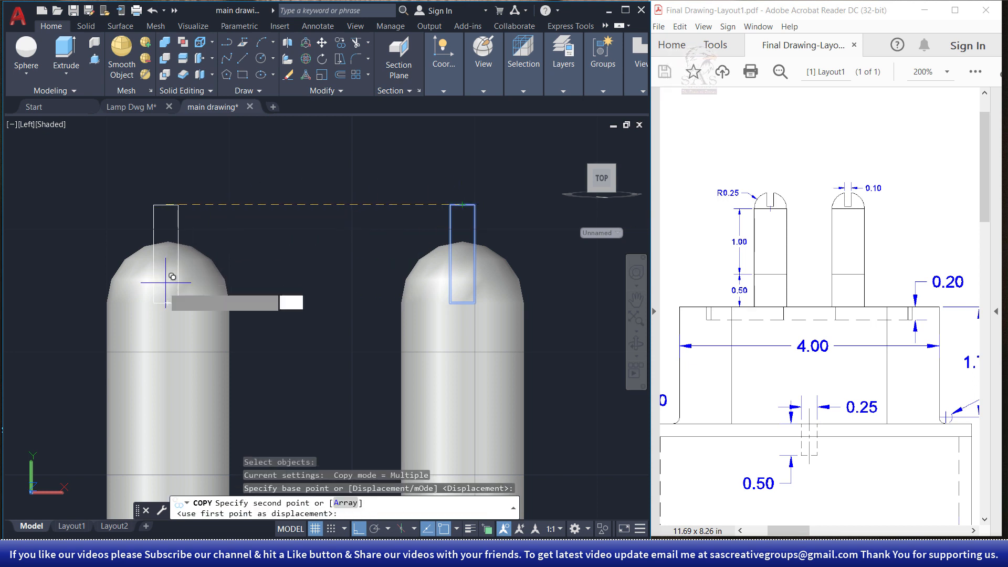
click(168, 197)
key(Escape)
key(Escape)
key(Escape)
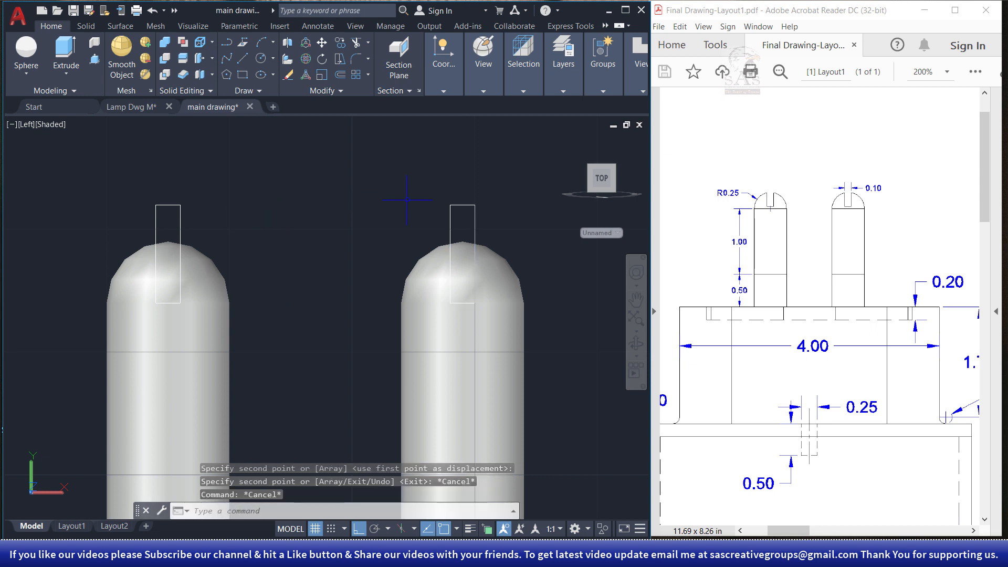
Restore the World UCS and return to the SW Isometric view.
click(444, 91)
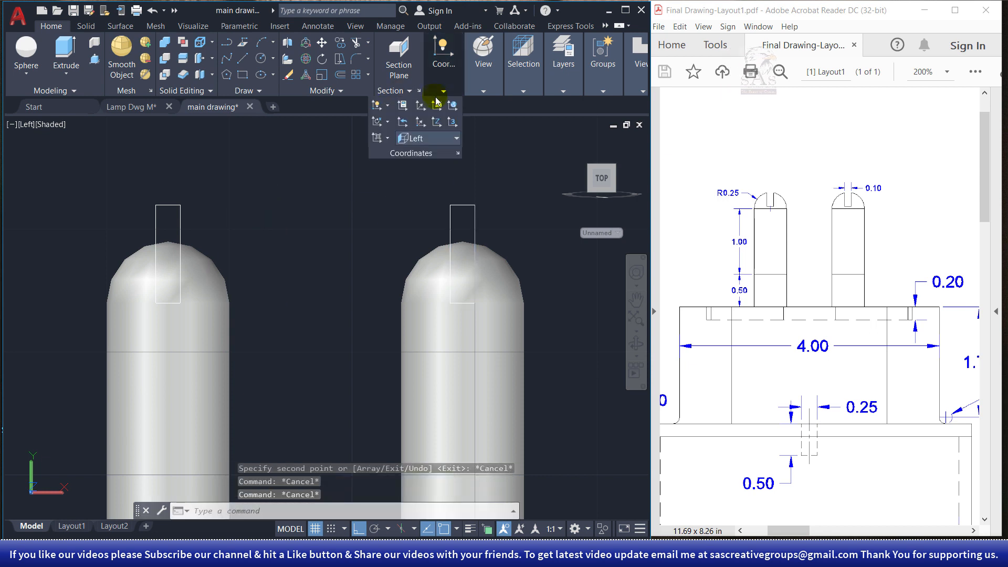
click(432, 138)
click(423, 150)
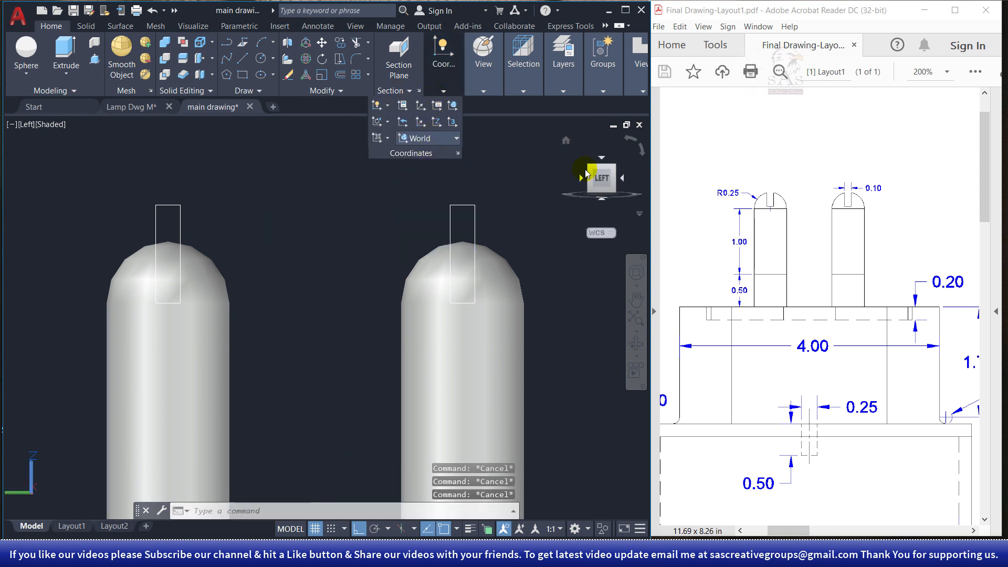
click(613, 167)
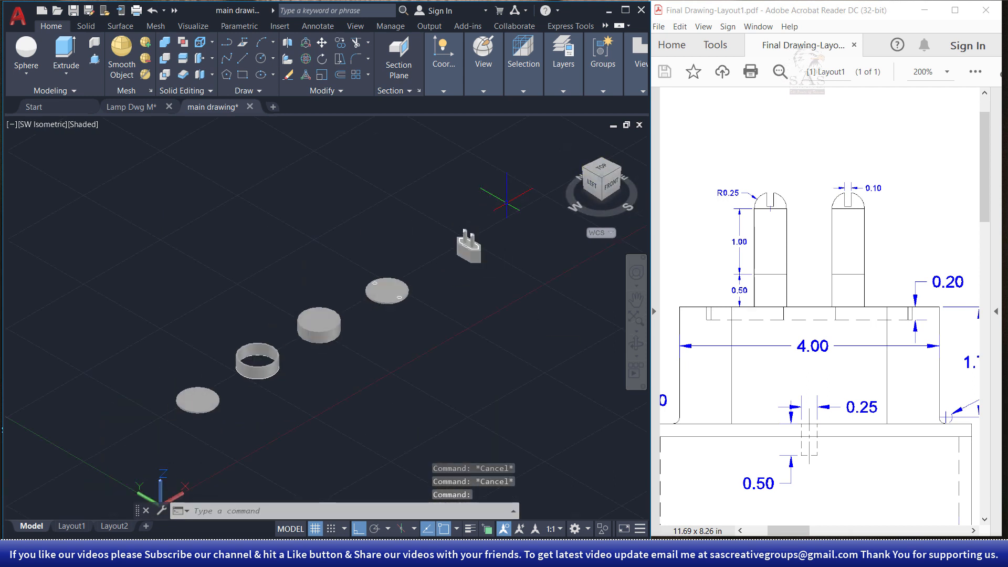
Extrude both slot rectangles together across the domed tips until the slabs extend past the far side of the pins.
scroll(467, 239, up, 8)
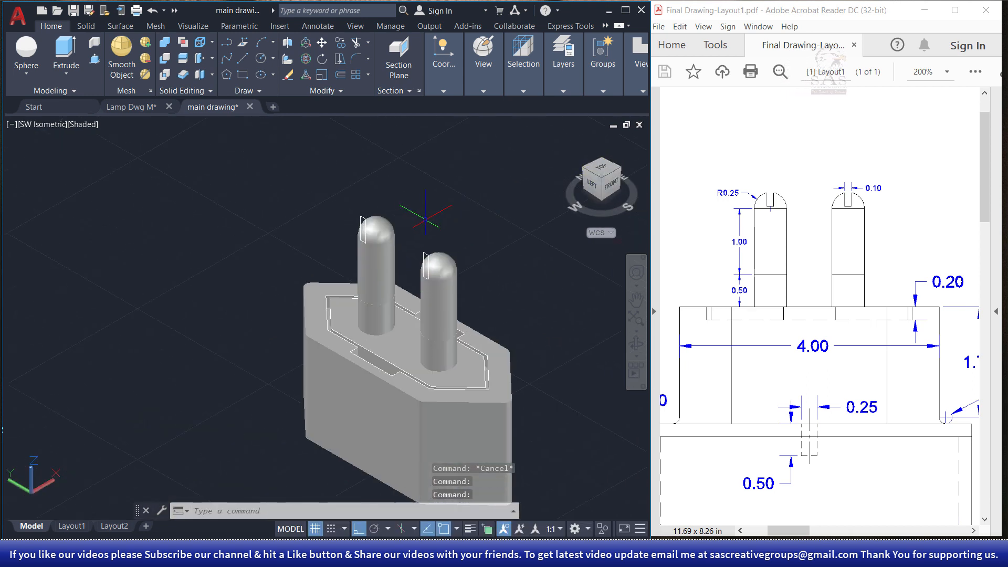
key(Return)
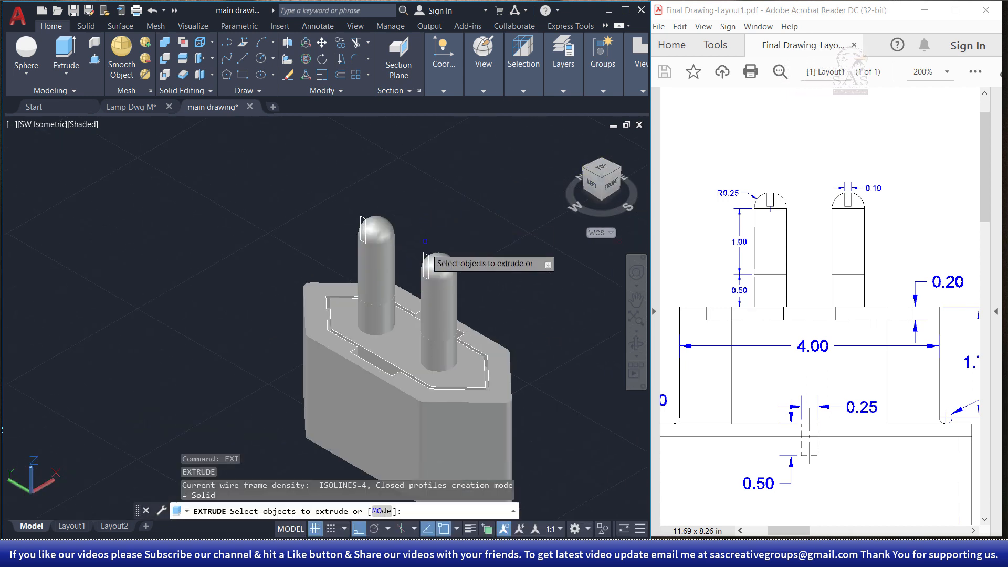
scroll(422, 260, up, 3)
click(428, 254)
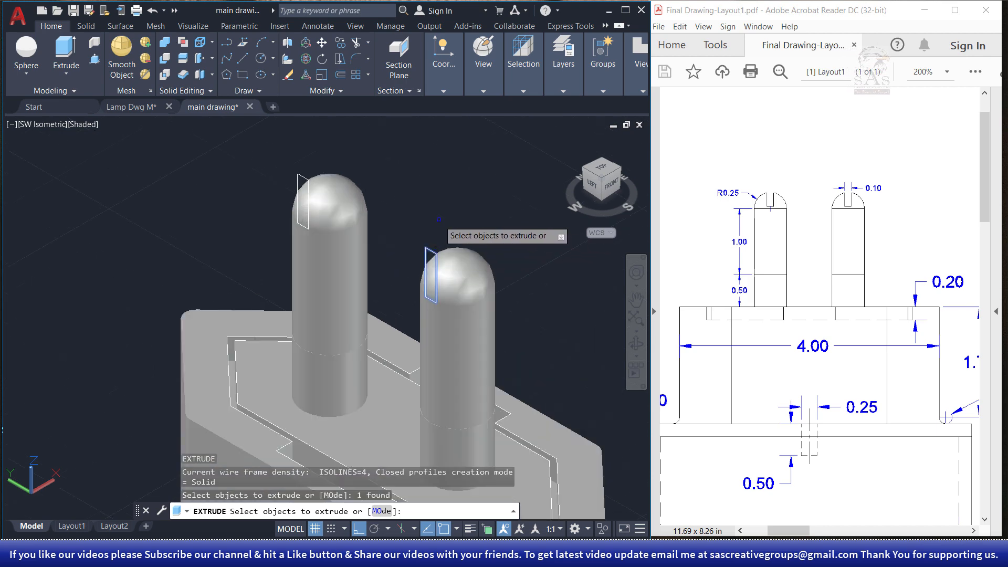
click(303, 177)
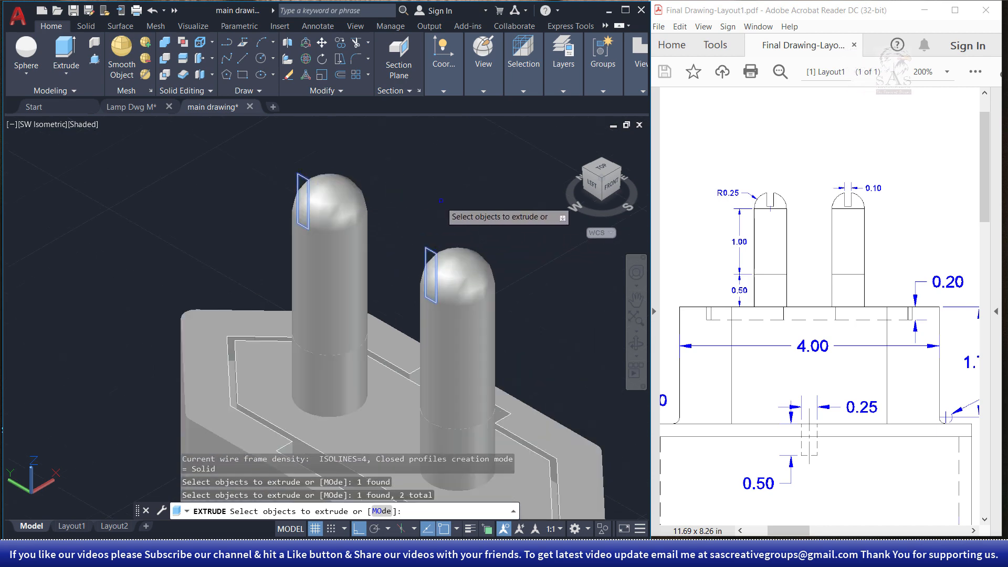
right_click(449, 199)
click(459, 209)
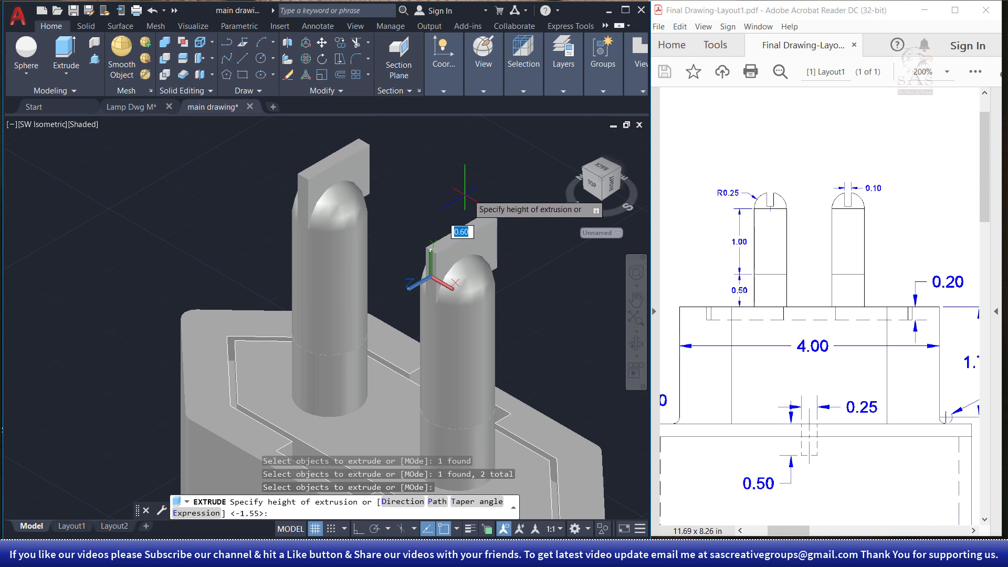
key(Escape)
key(Escape)
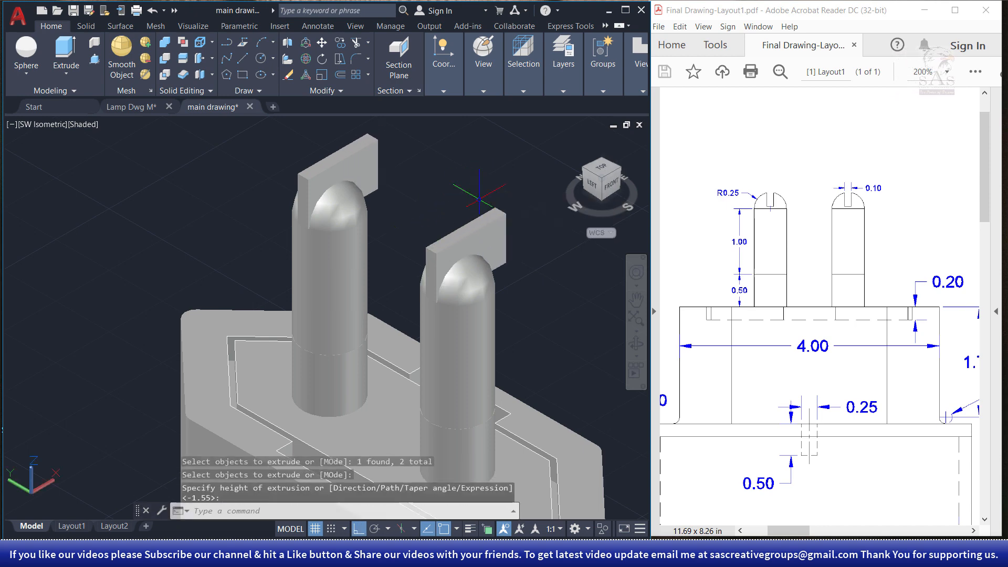
Select both extruded slabs and, in the Left view, raise them about 0.07 along the Z axis.
click(393, 146)
click(355, 162)
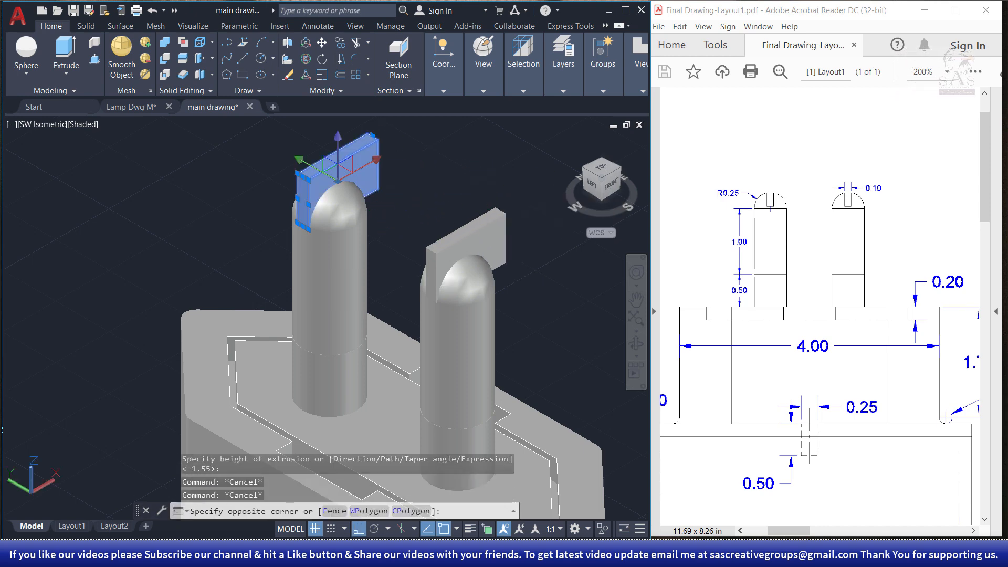
click(519, 203)
click(473, 222)
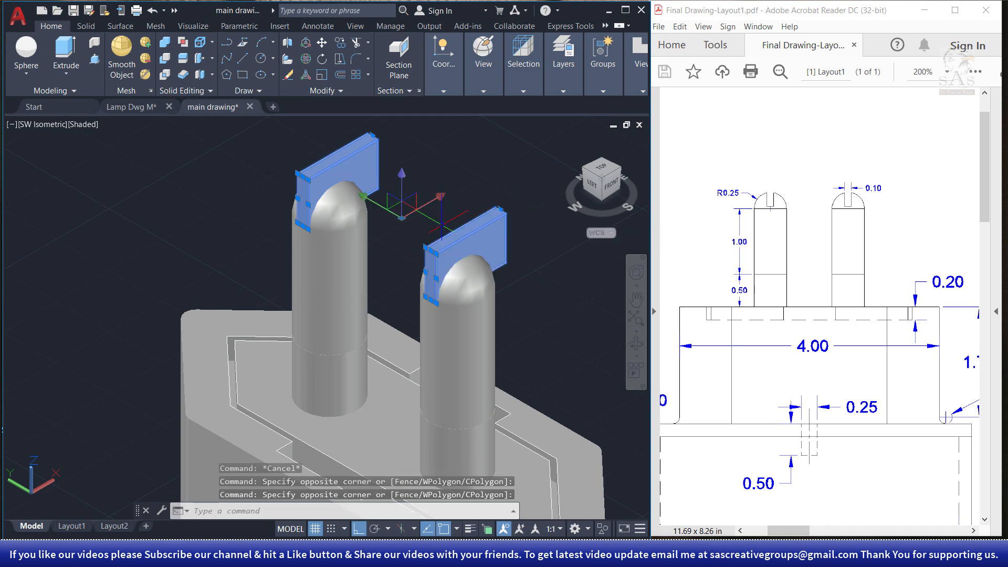
click(592, 184)
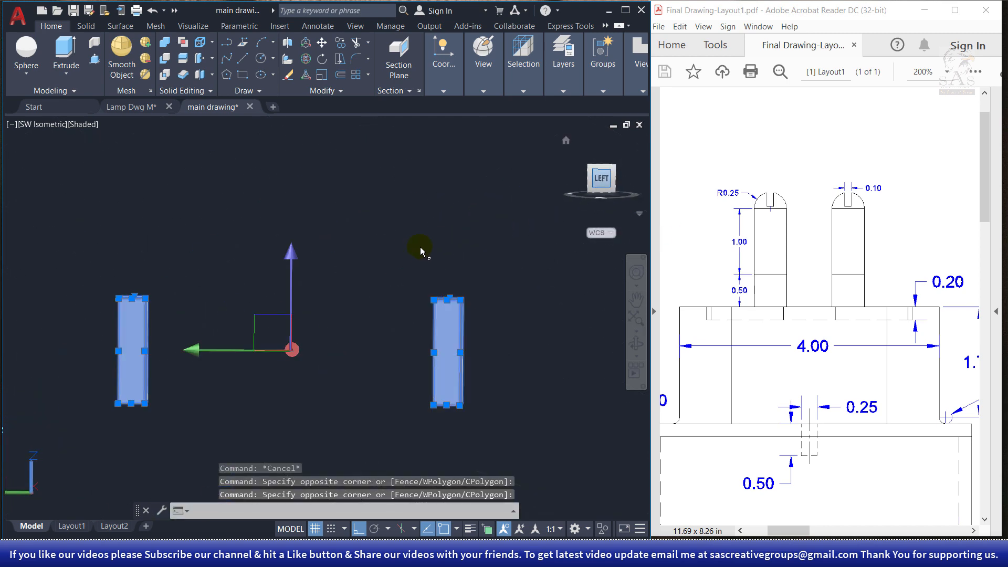
click(326, 307)
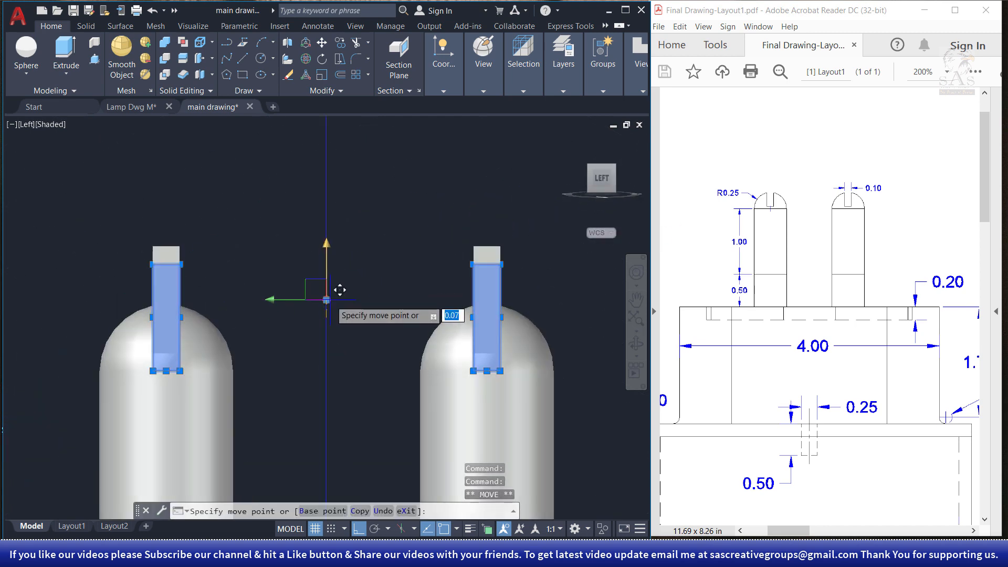
key(Escape)
key(Escape)
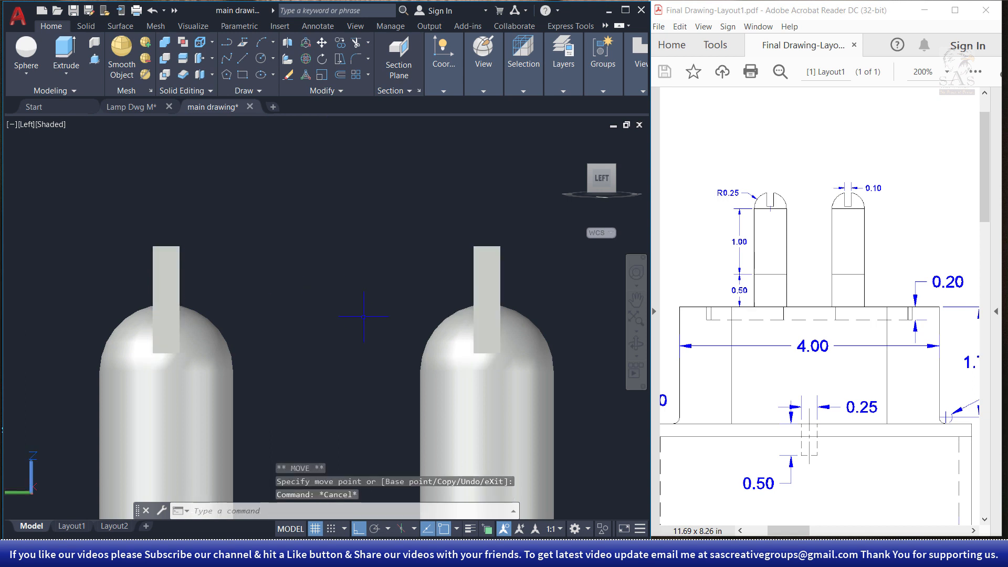
Return to the SW Isometric view and shift both slot slabs together along the X axis so they extend past the front of the domes.
click(614, 168)
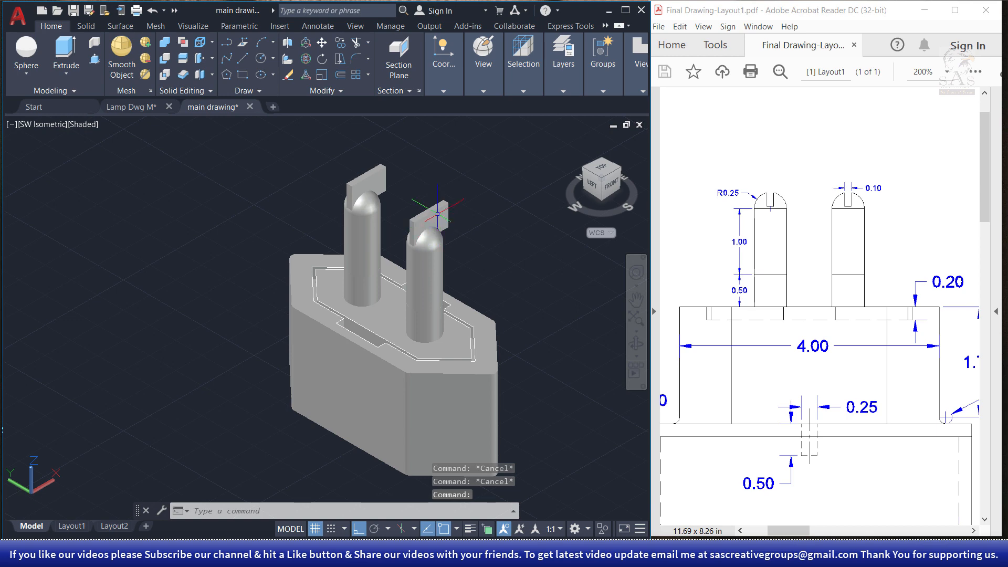
click(437, 213)
click(366, 180)
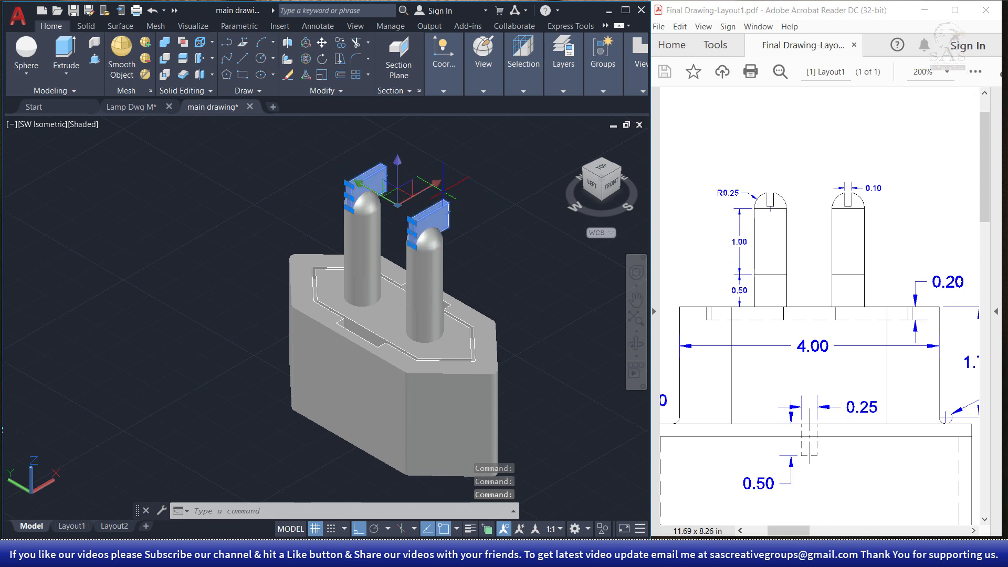
click(403, 202)
key(F3)
click(391, 209)
scroll(390, 212, up, 2)
key(Escape)
key(Escape)
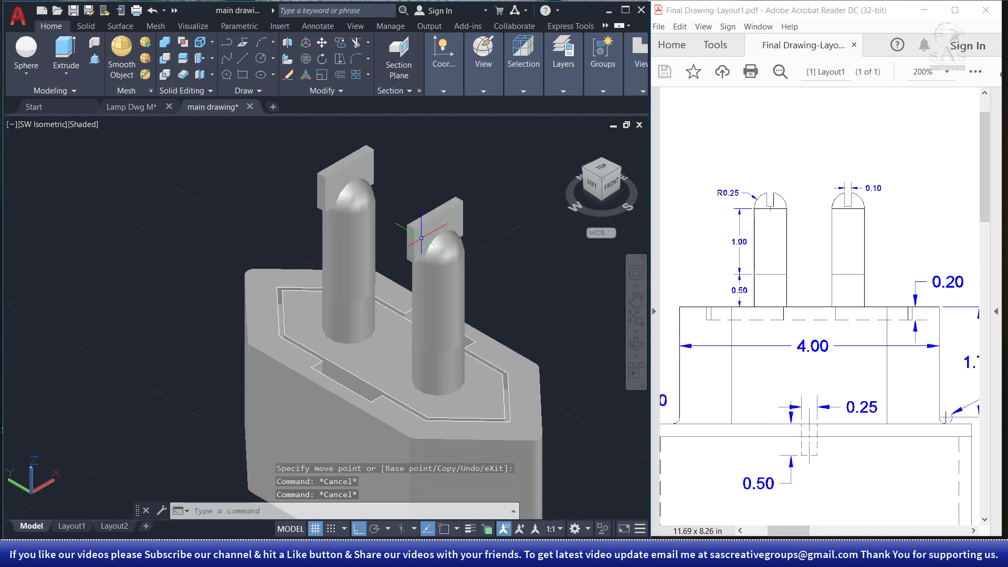
3D-rotate the slab on the nearer pin freehand by about 169° around the vertical axis, with Ortho off.
scroll(435, 222, up, 2)
middle_drag(426, 216, 396, 269)
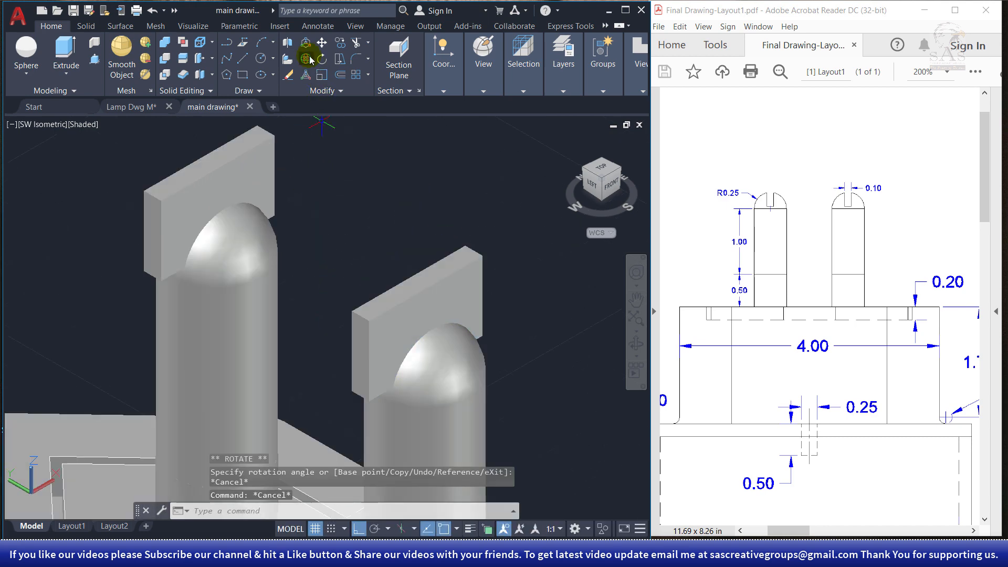
click(307, 58)
click(474, 278)
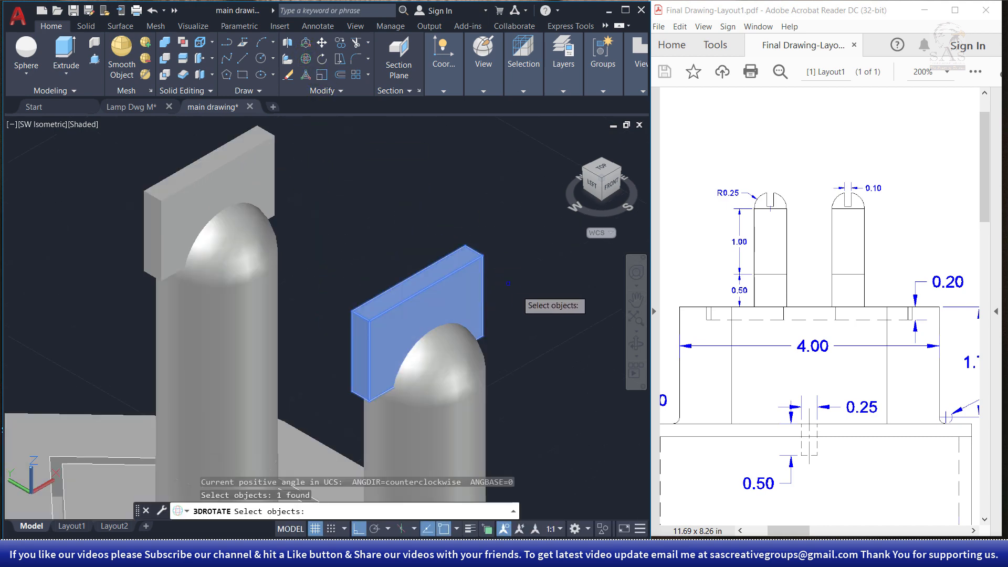
key(Return)
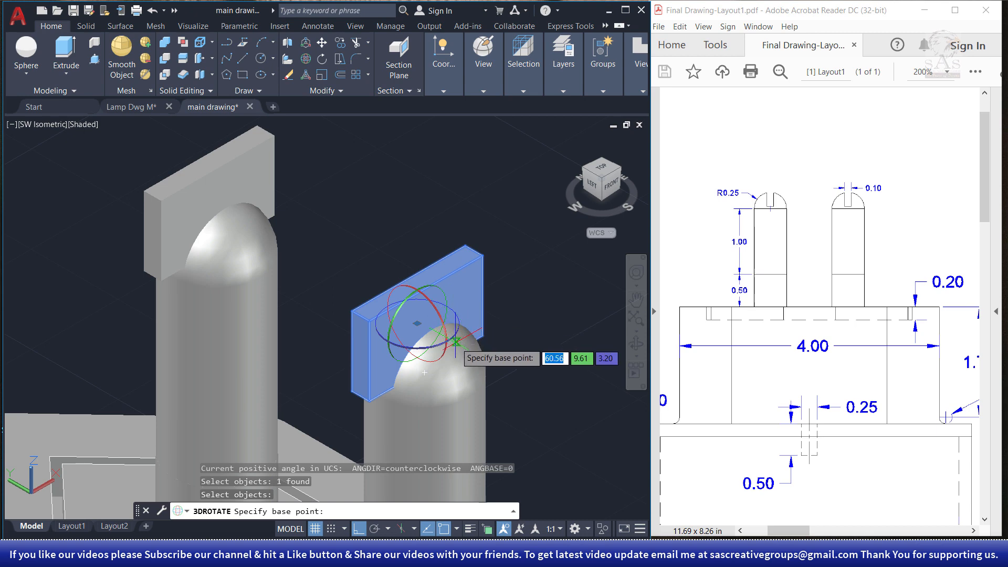
click(456, 337)
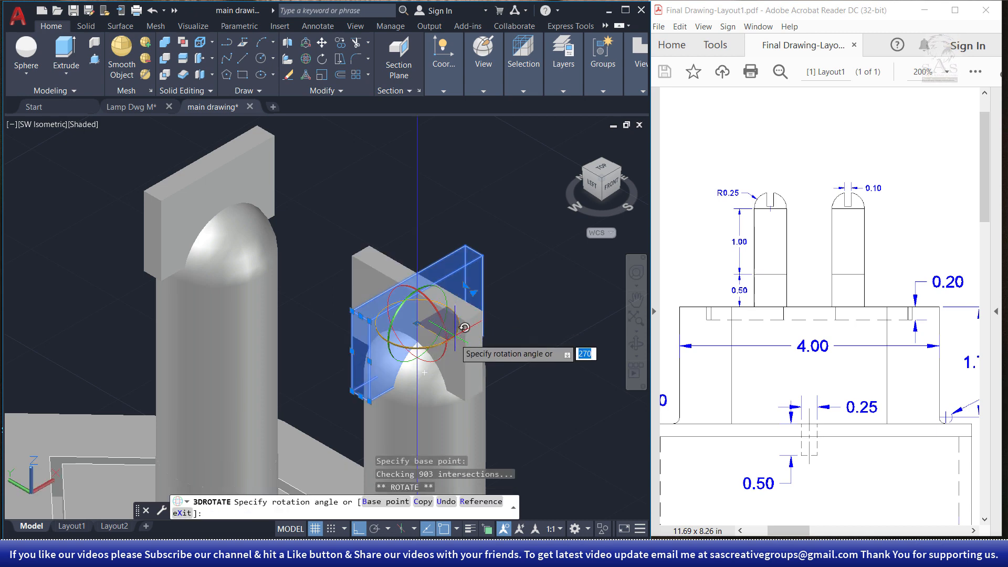
click(360, 529)
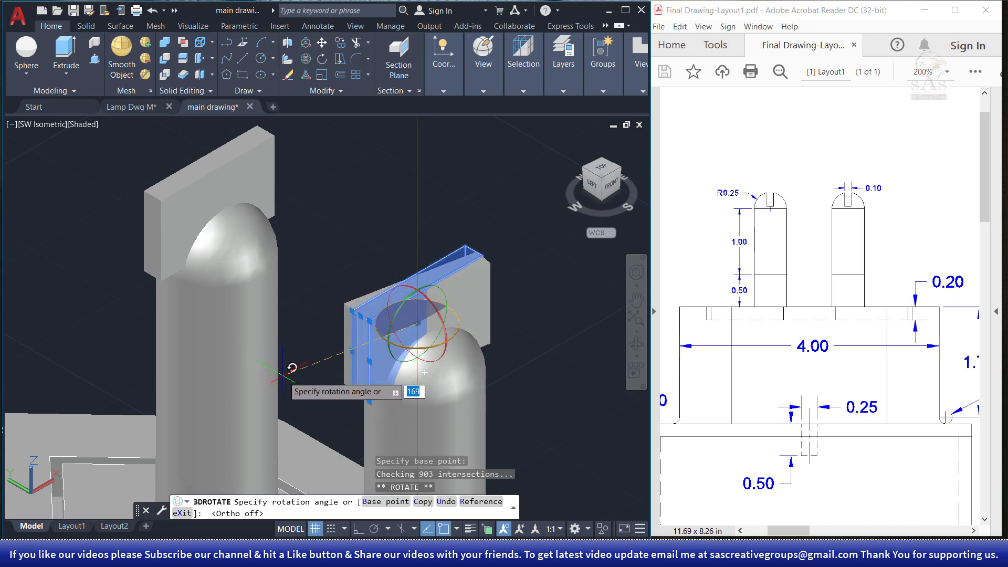
click(284, 378)
key(Escape)
middle_drag(308, 250, 363, 293)
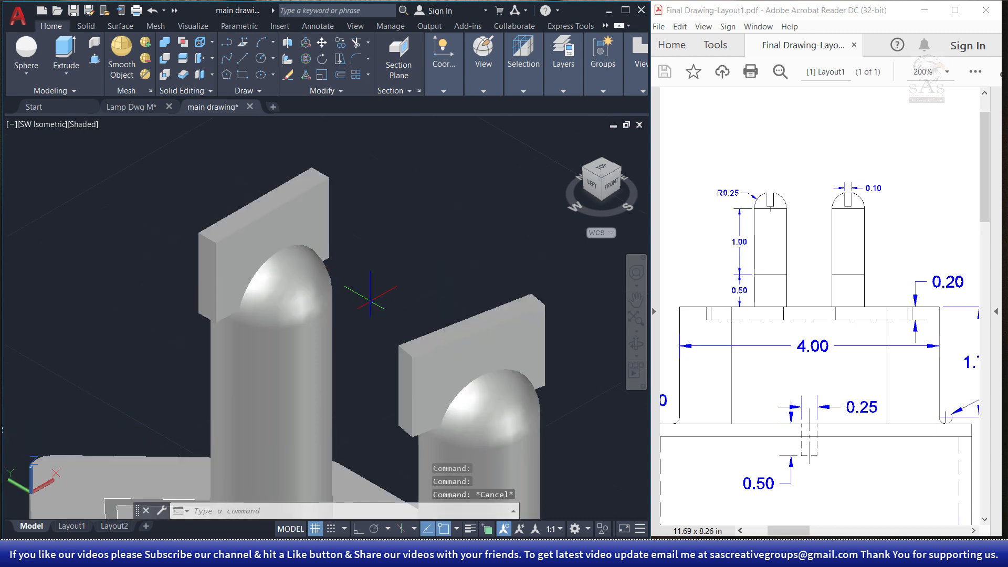
3D-rotate the slab on the farther pin freehand around the vertical axis so its slot direction differs from the nearer one.
click(287, 219)
click(306, 58)
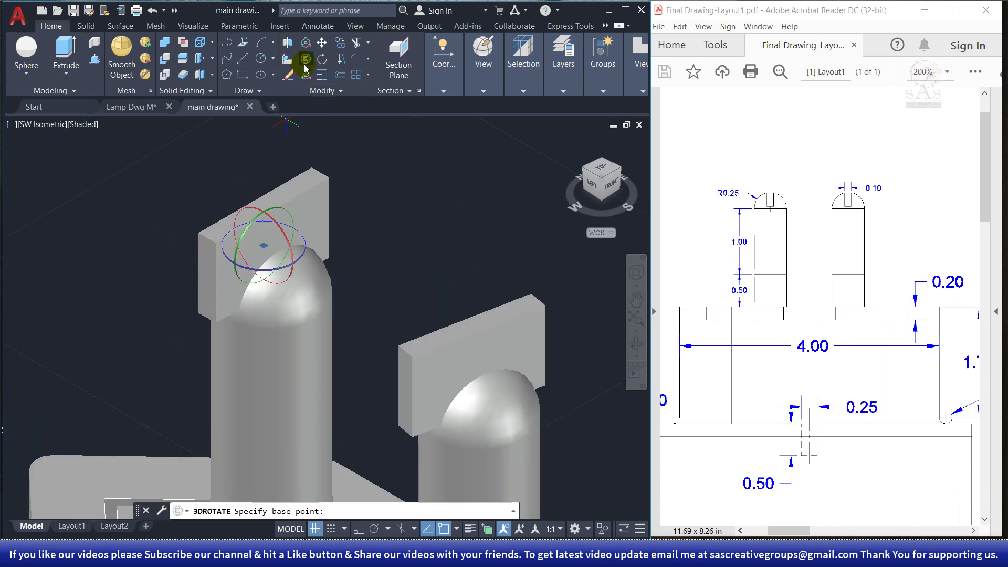
click(264, 245)
click(304, 247)
click(86, 257)
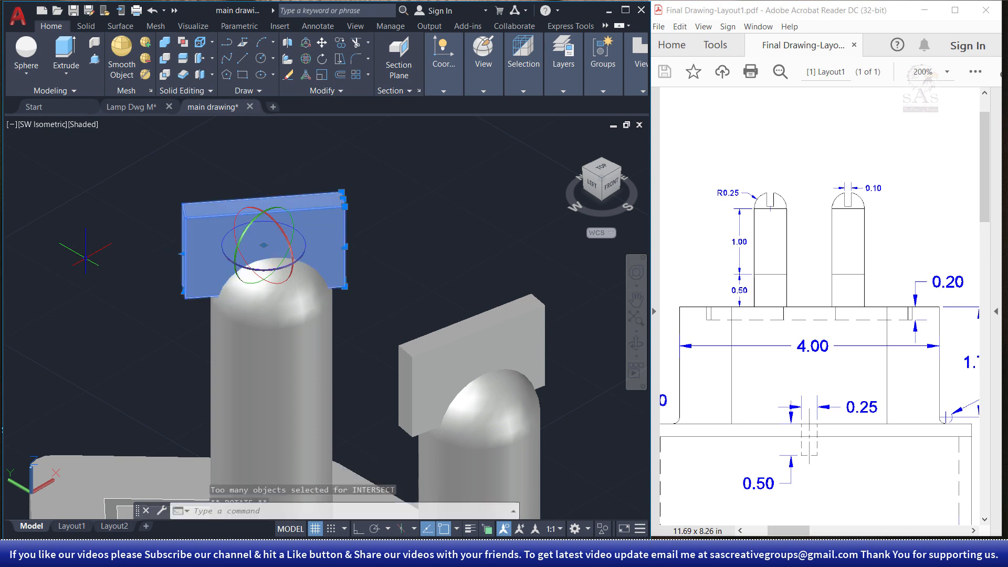
key(Escape)
key(Escape)
Subtract the slab from the nearer pin to cut the slot in its domed tip.
scroll(355, 274, down, 3)
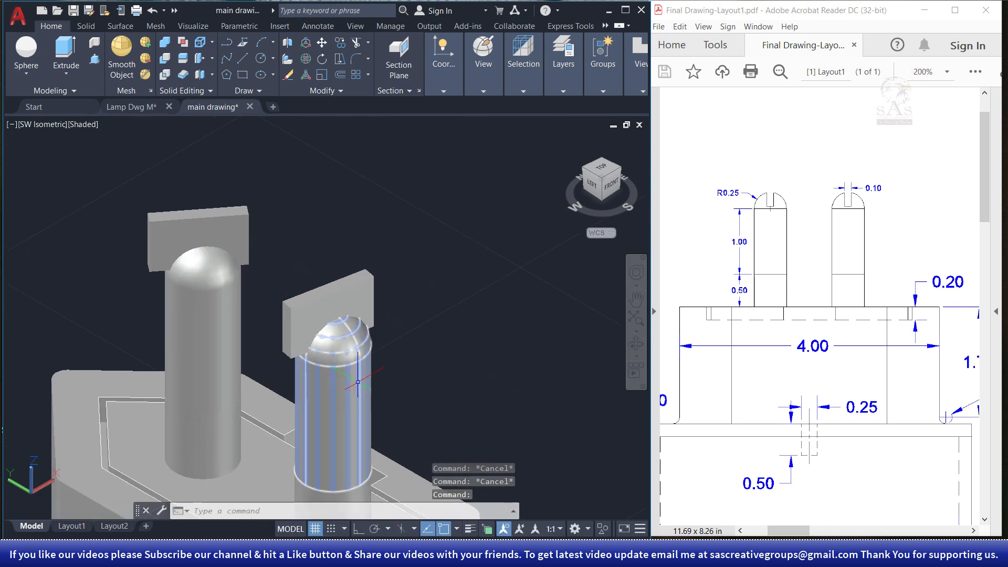
click(165, 58)
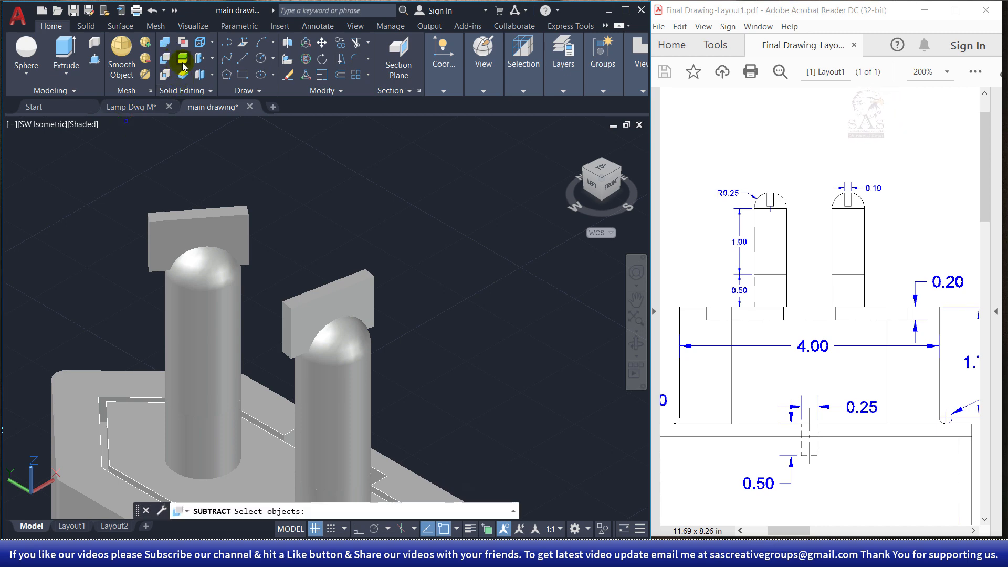
click(356, 408)
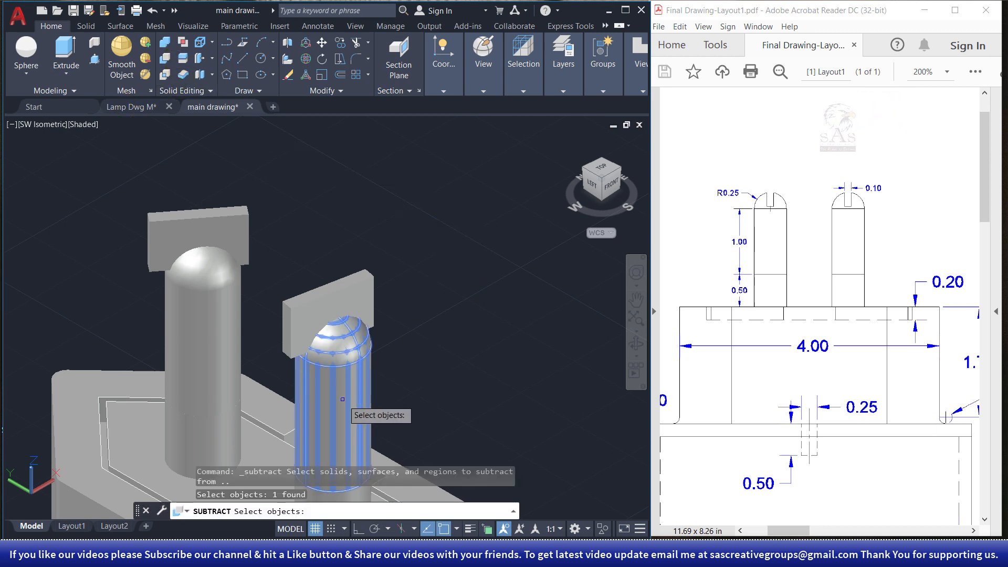
key(Return)
click(366, 294)
click(366, 295)
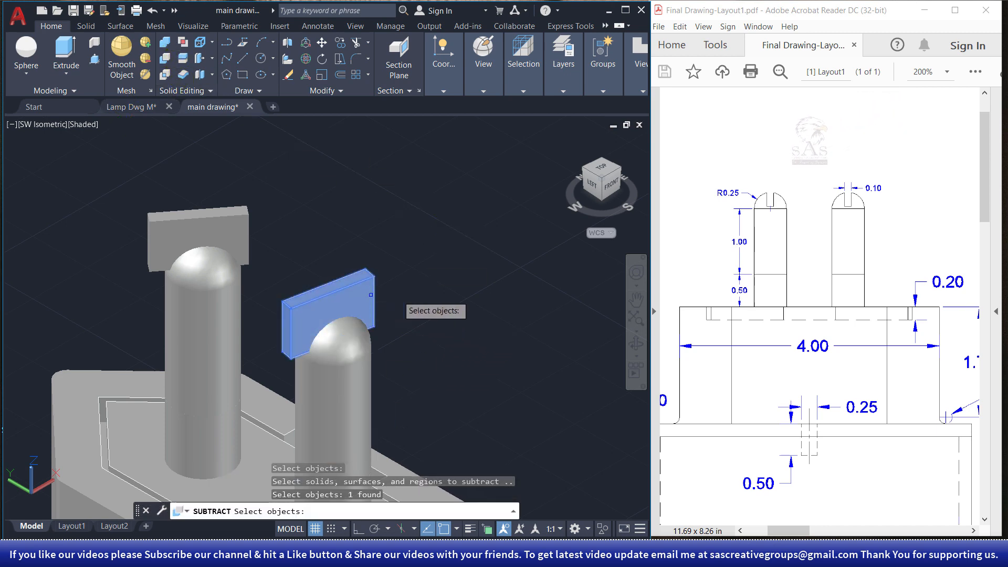
key(Return)
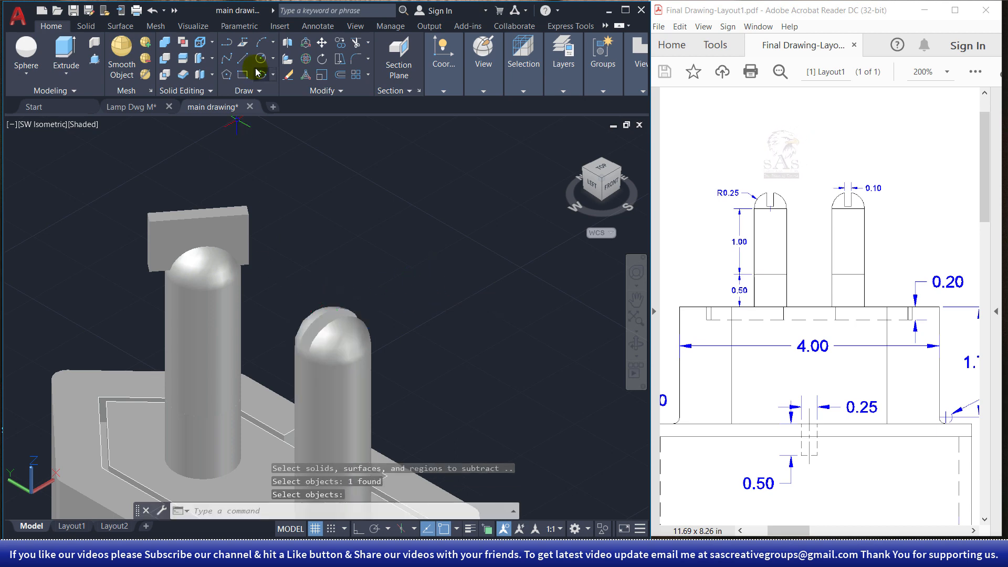
Subtract the remaining slab from the farther pin to cut its tip slot.
click(170, 63)
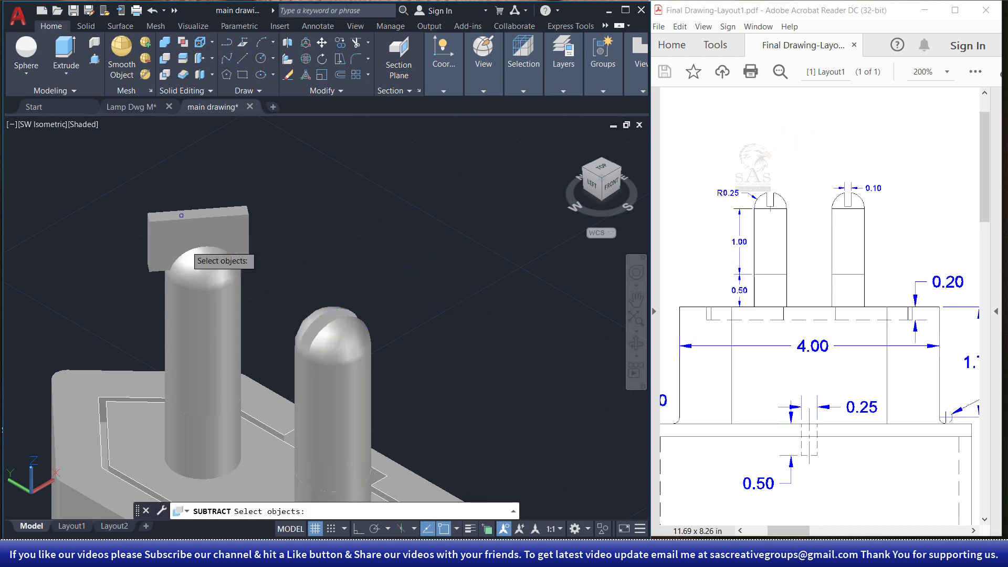
click(229, 303)
key(Return)
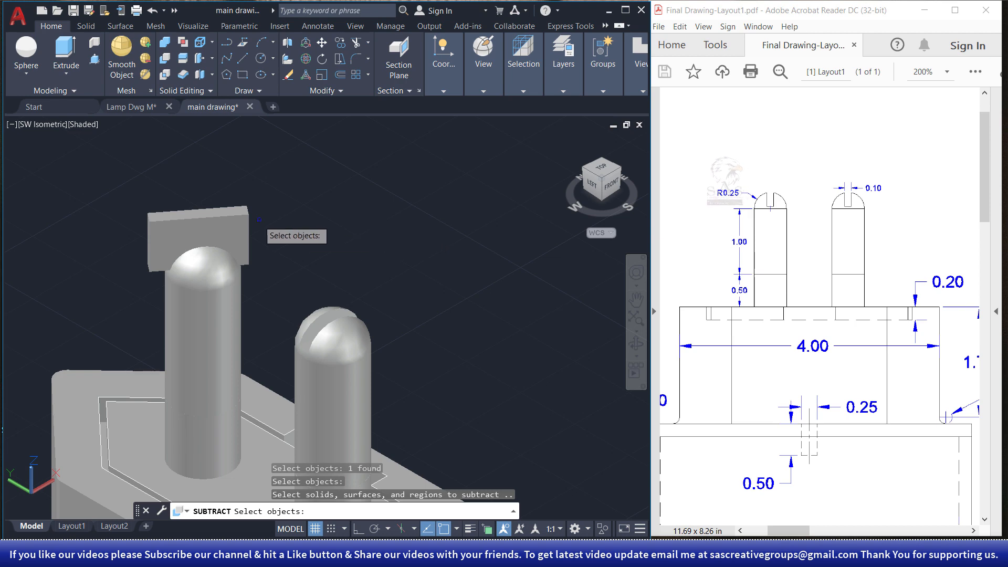
click(240, 226)
key(Return)
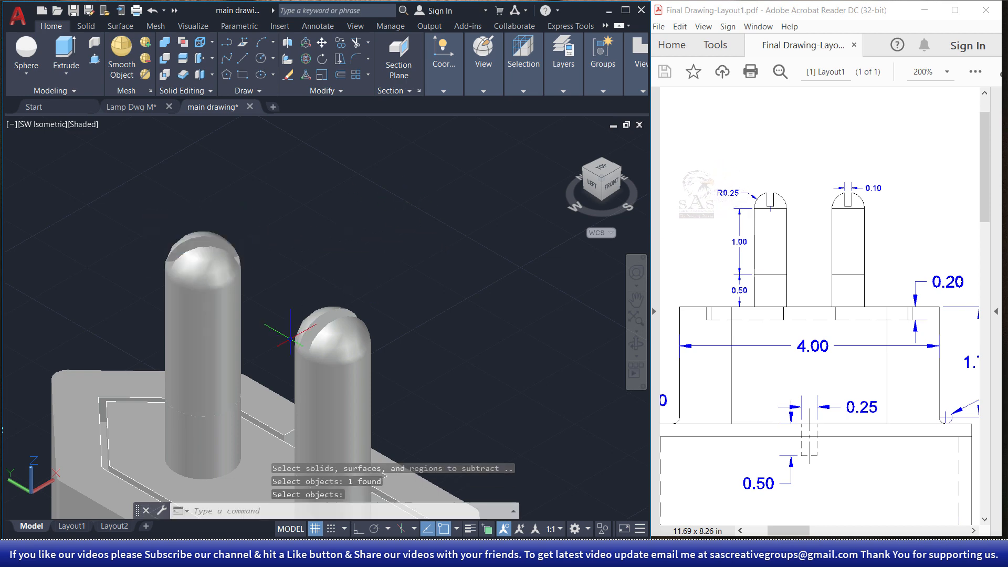
Show the whole row of separate parts in a custom 3D view with the 2D Wireframe visual style.
shift+middle_drag(321, 322, 342, 304)
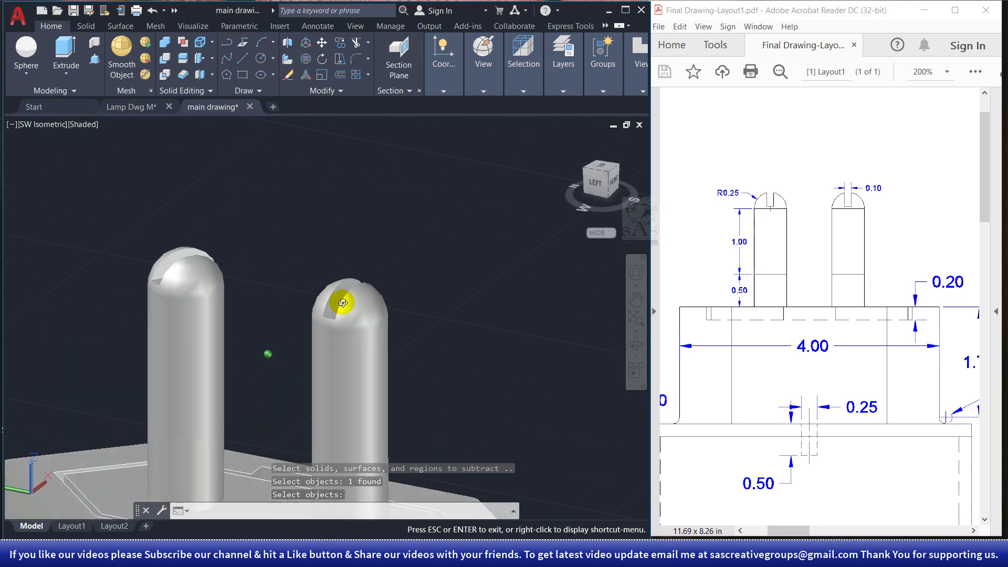
scroll(343, 306, down, 6)
scroll(300, 374, up, 3)
scroll(299, 374, down, 5)
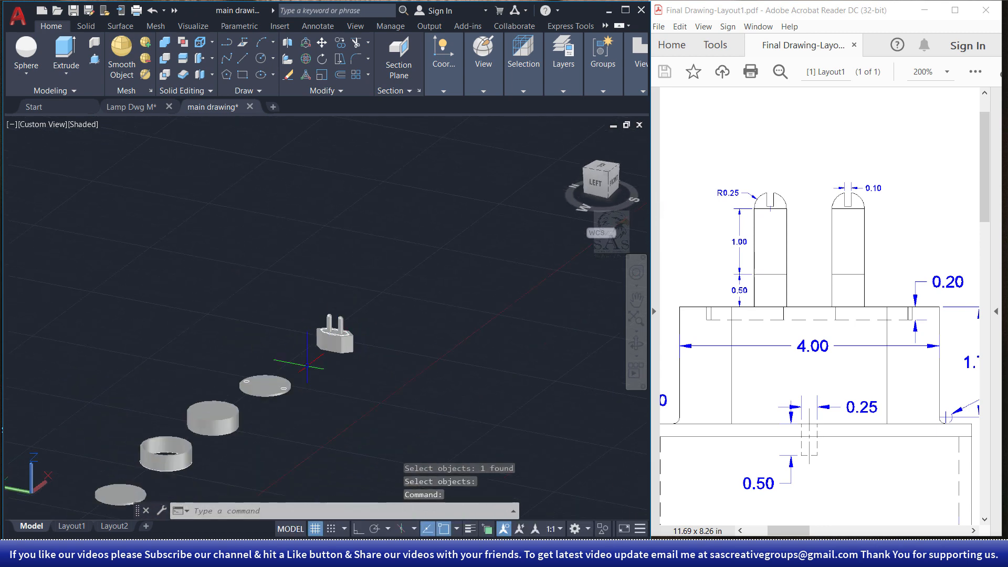
scroll(300, 374, up, 5)
scroll(300, 374, down, 5)
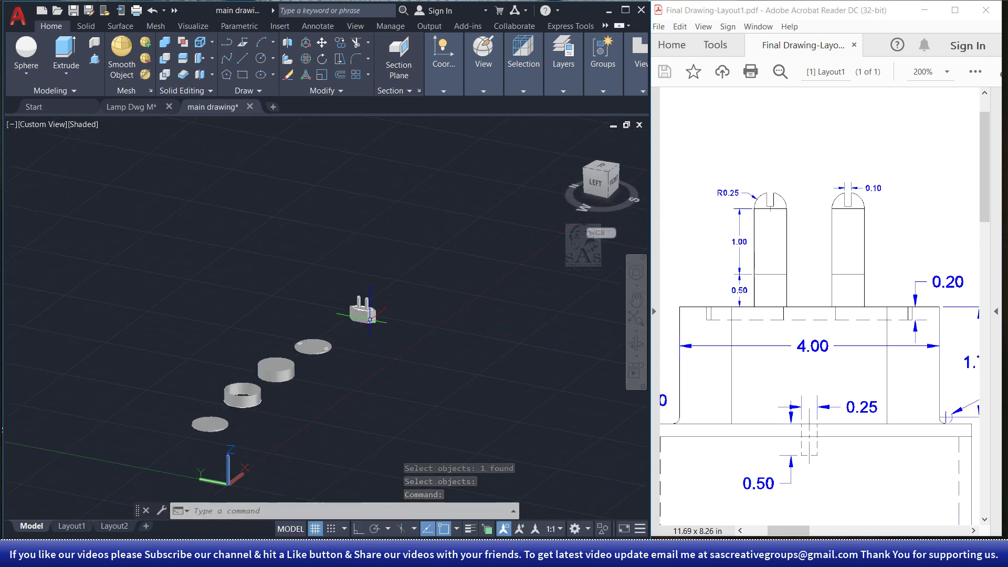
middle_drag(287, 398, 424, 362)
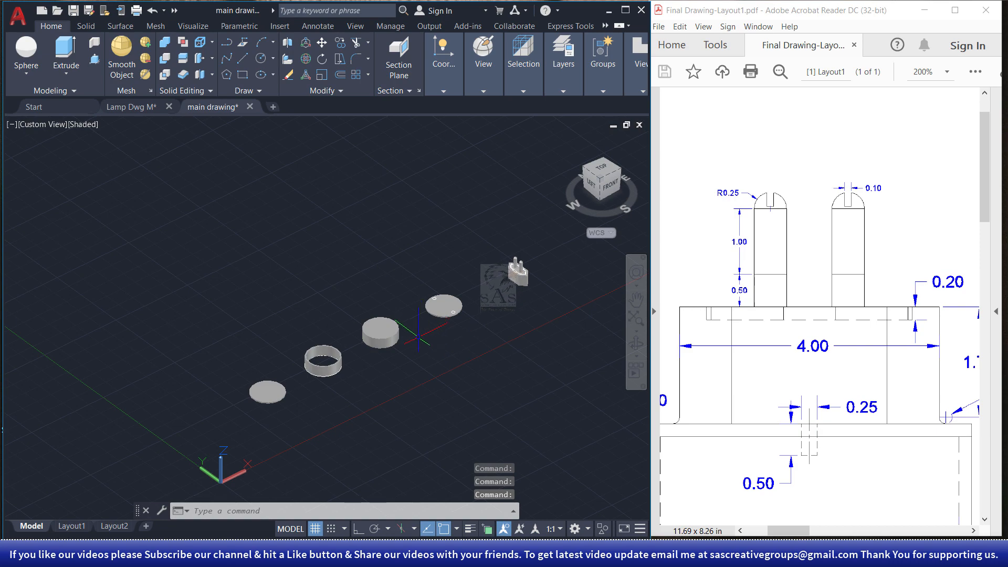
click(83, 125)
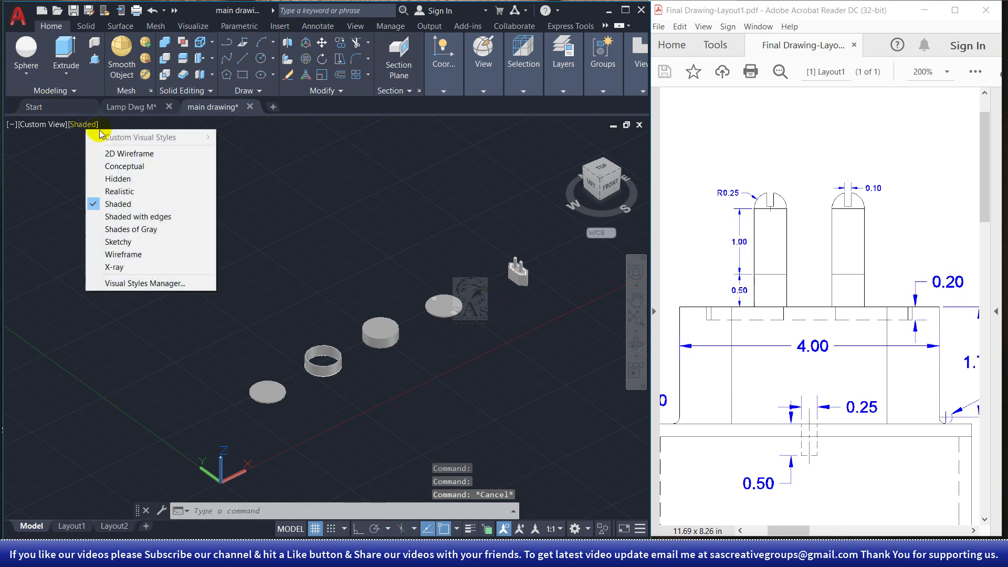
click(132, 154)
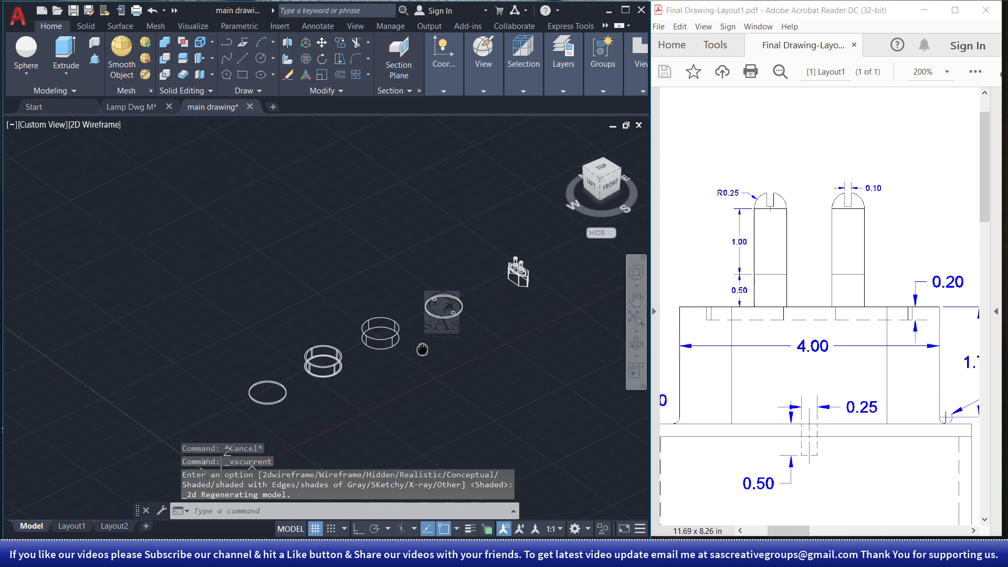
Move the hollow ring by the centre of its bottom circle onto the centre of the thin disc's top face.
scroll(321, 367, up, 10)
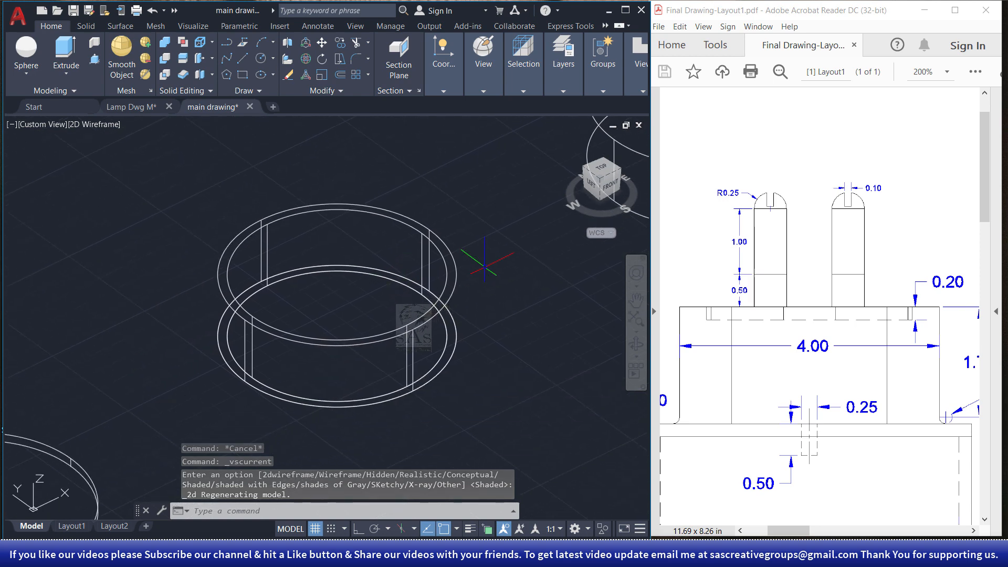
click(484, 267)
click(444, 269)
scroll(448, 268, down, 5)
middle_drag(457, 292, 416, 293)
text(m)
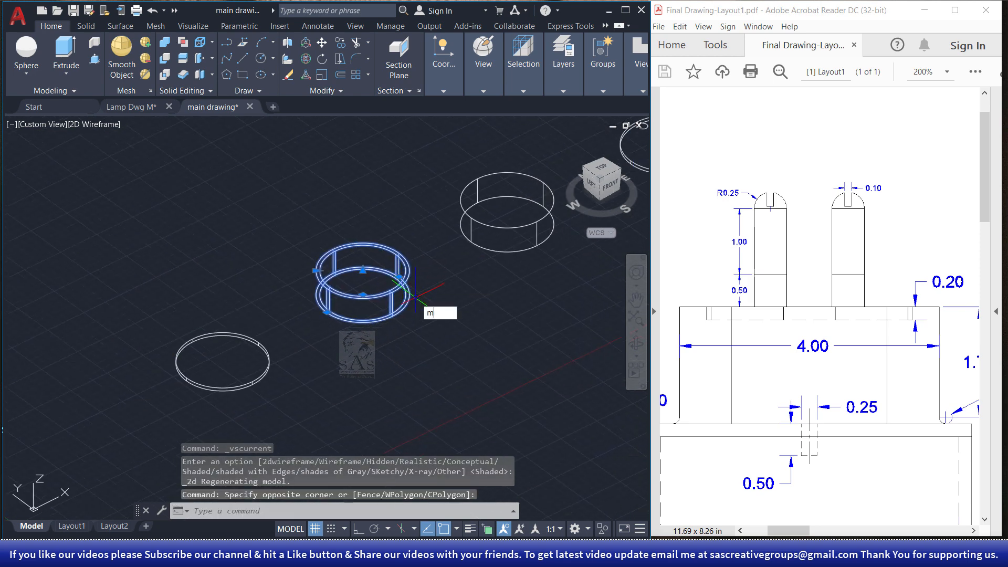
key(Return)
scroll(337, 301, up, 4)
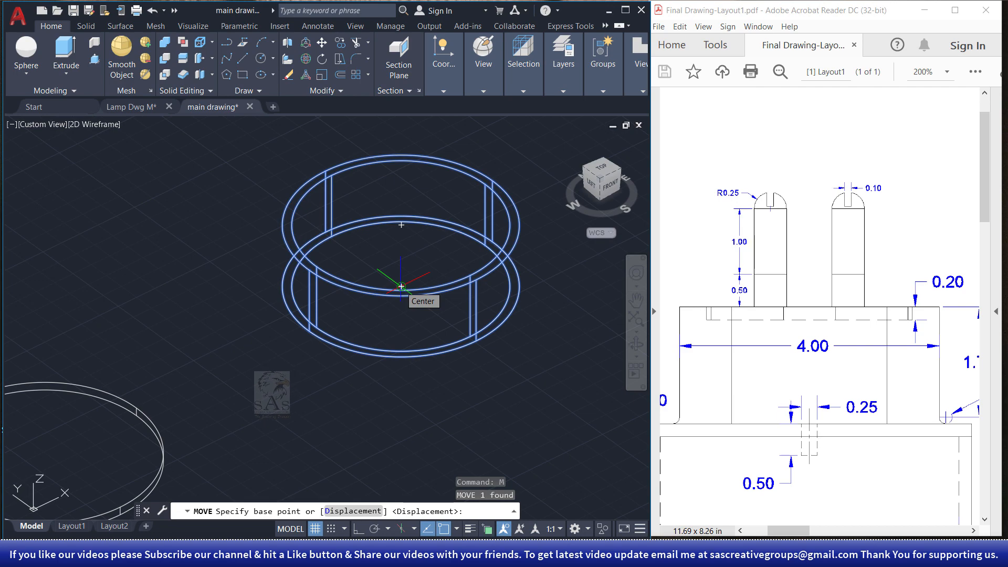
click(401, 286)
scroll(447, 347, down, 3)
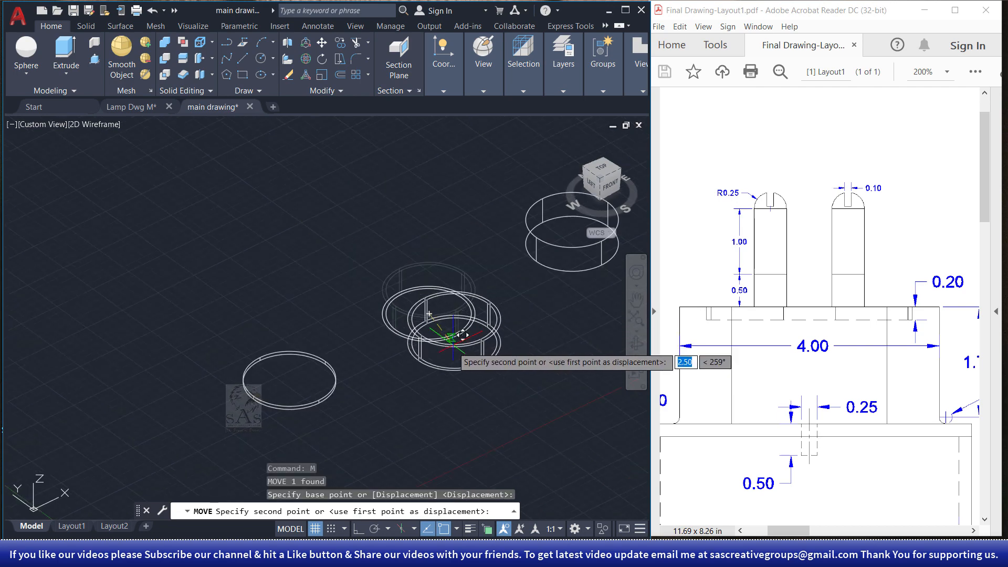
scroll(287, 410, up, 5)
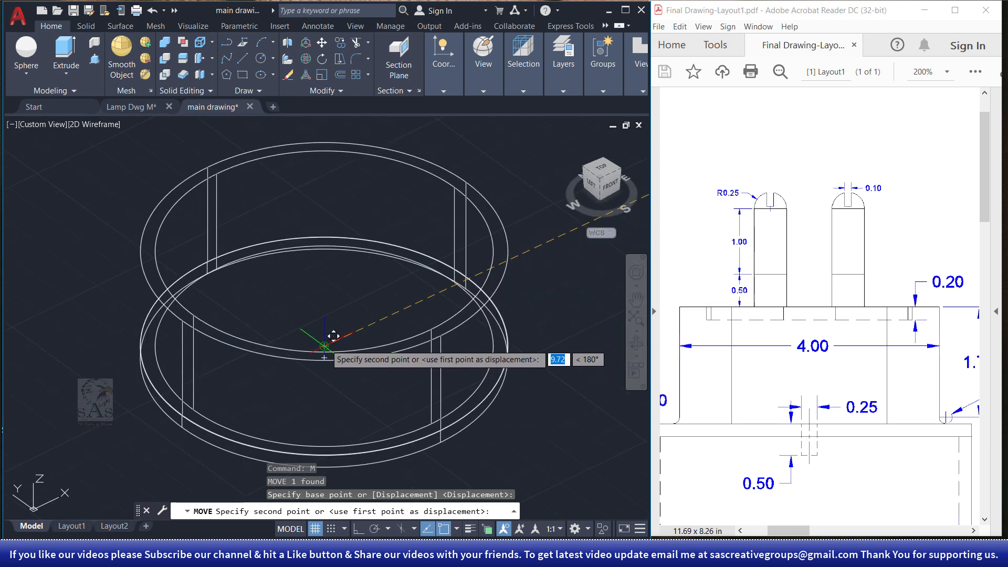
click(333, 336)
Check the ring's seating on the disc and set the visual style back to Shaded.
scroll(384, 335, down, 4)
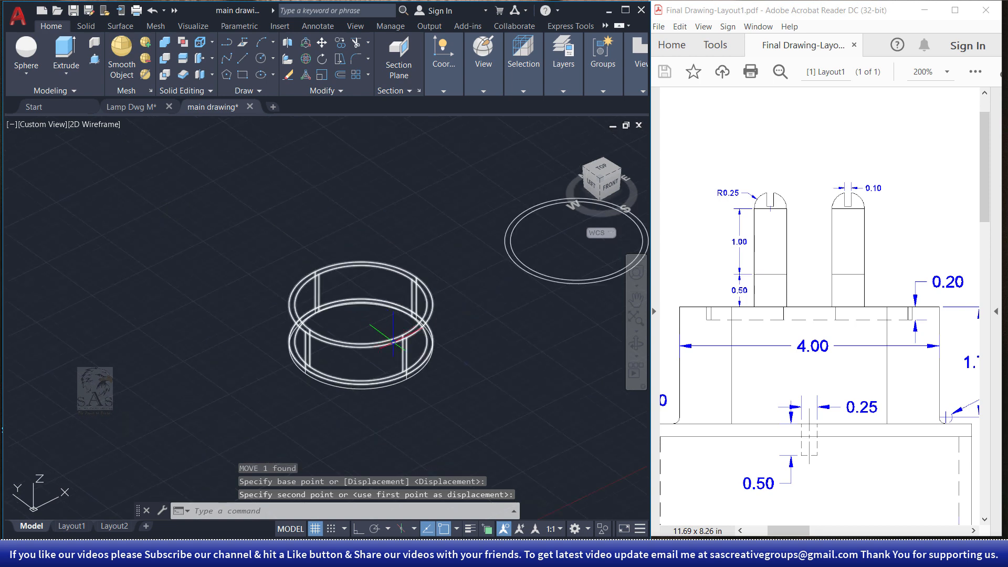
scroll(386, 323, up, 4)
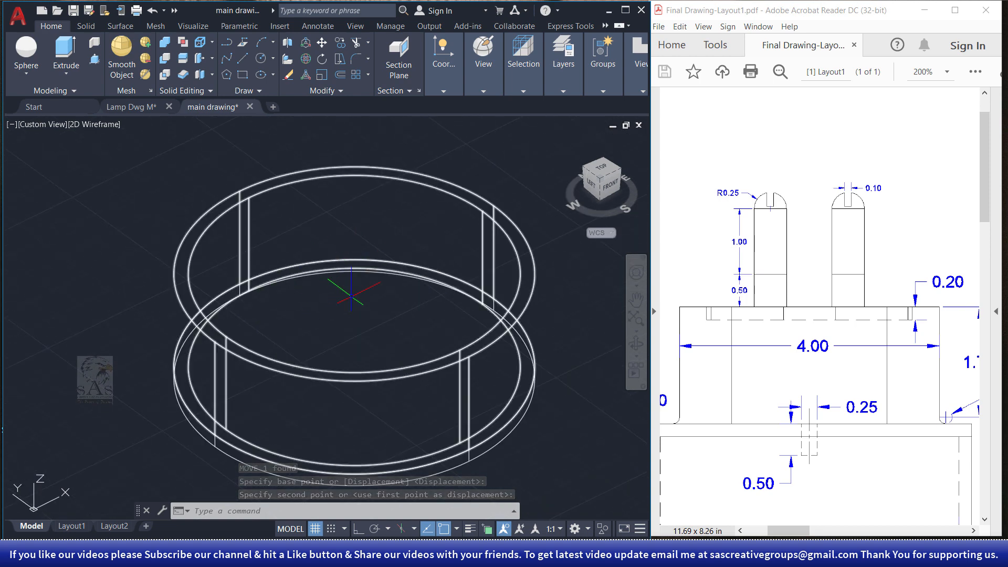
middle_drag(344, 283, 328, 295)
key(Escape)
key(Escape)
key(Escape)
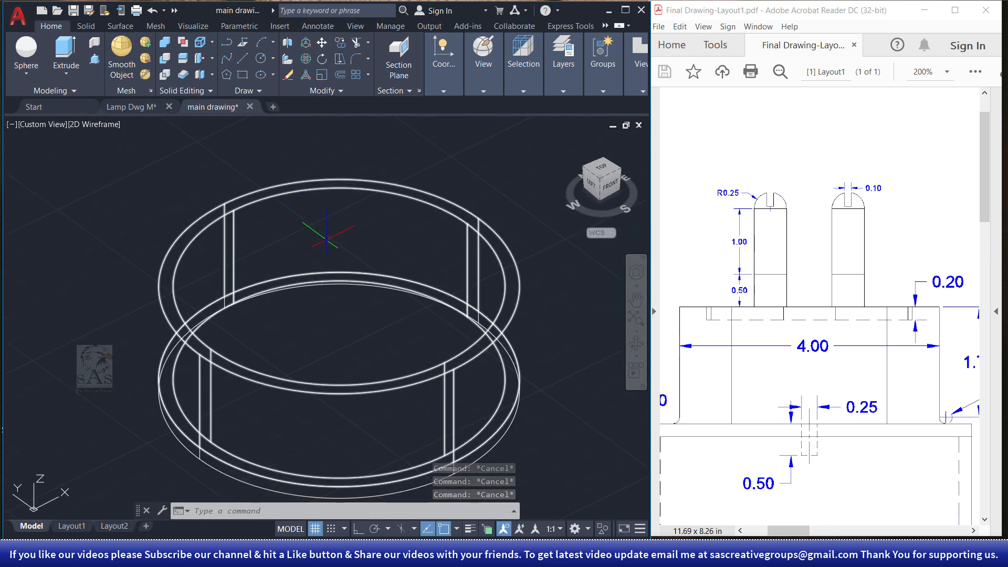
click(102, 126)
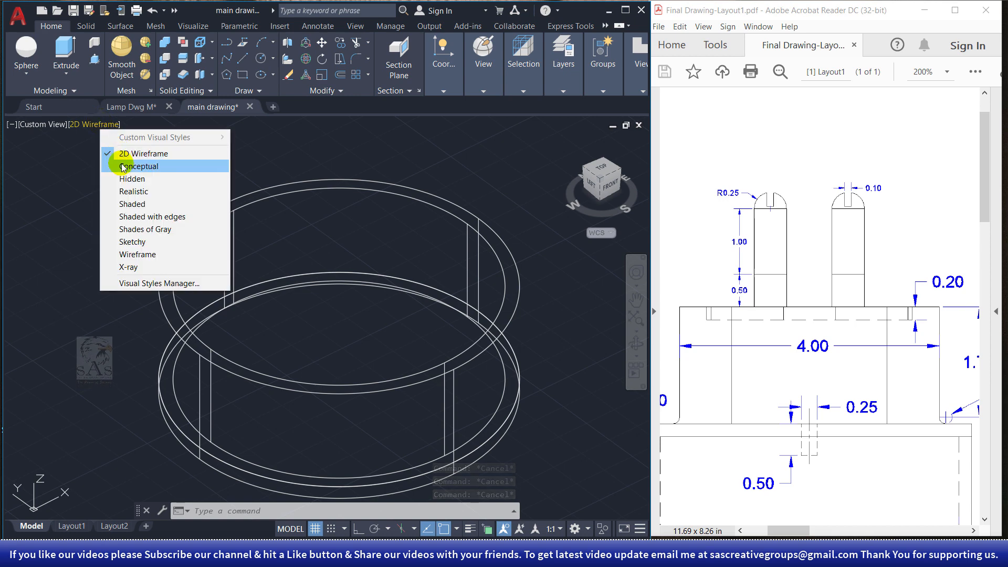
click(157, 205)
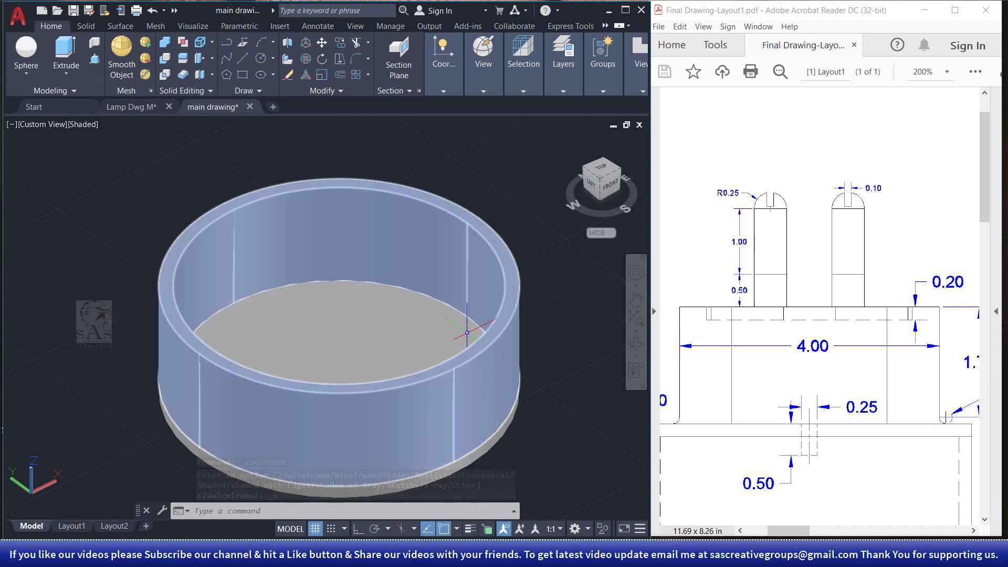
Create a new layer named Layer1 and set its color to orange, index color 30.
key(Escape)
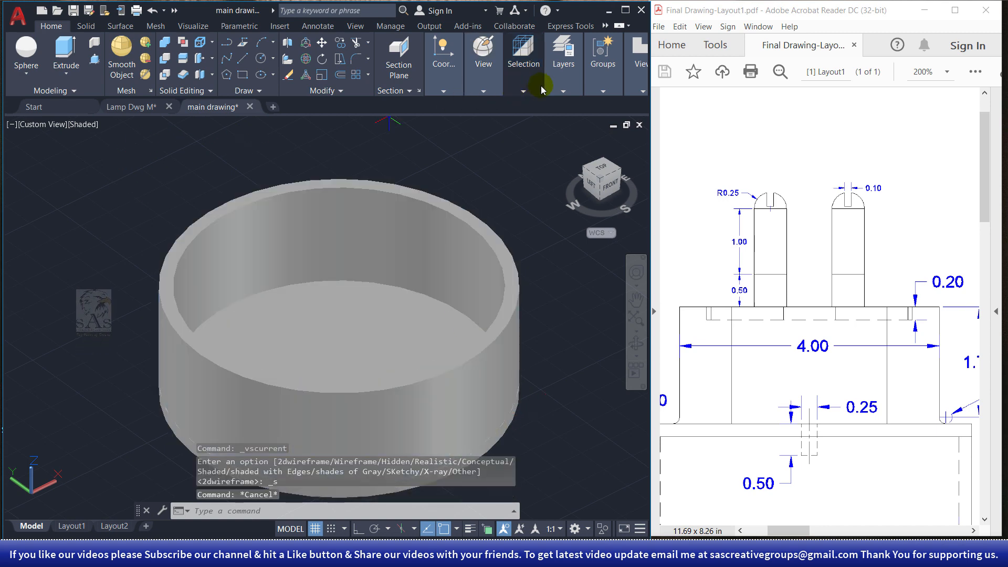
click(559, 92)
click(424, 113)
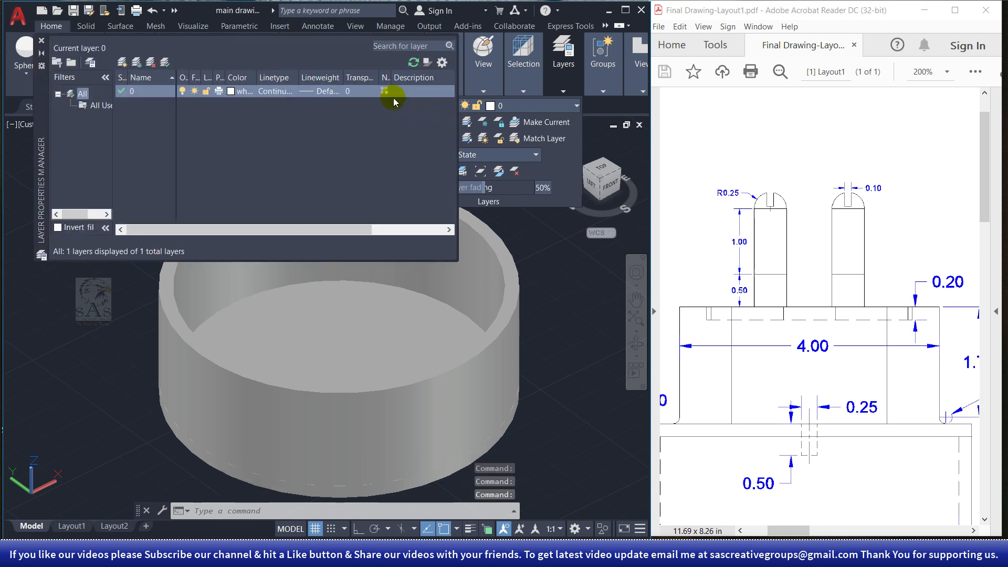
click(120, 63)
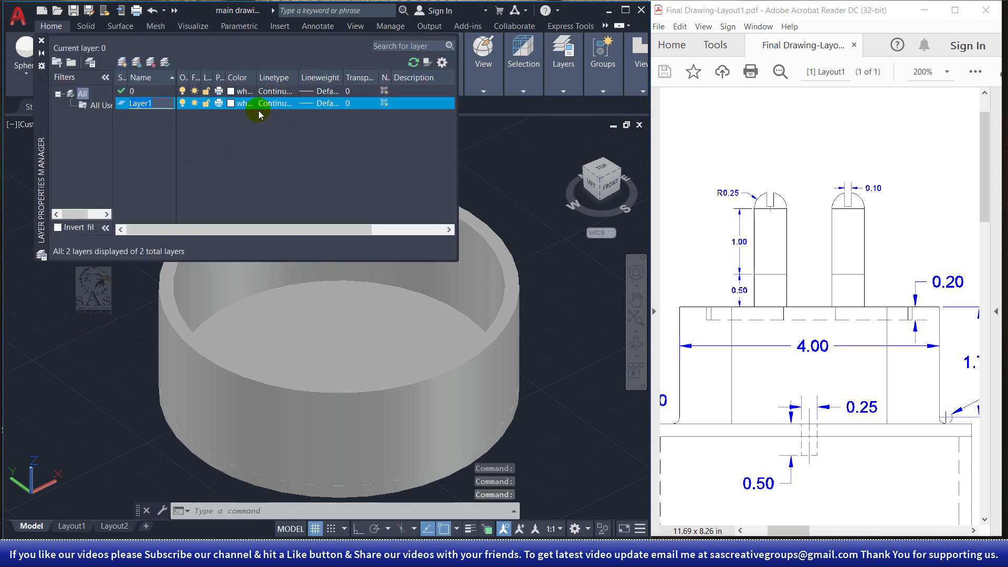
click(237, 103)
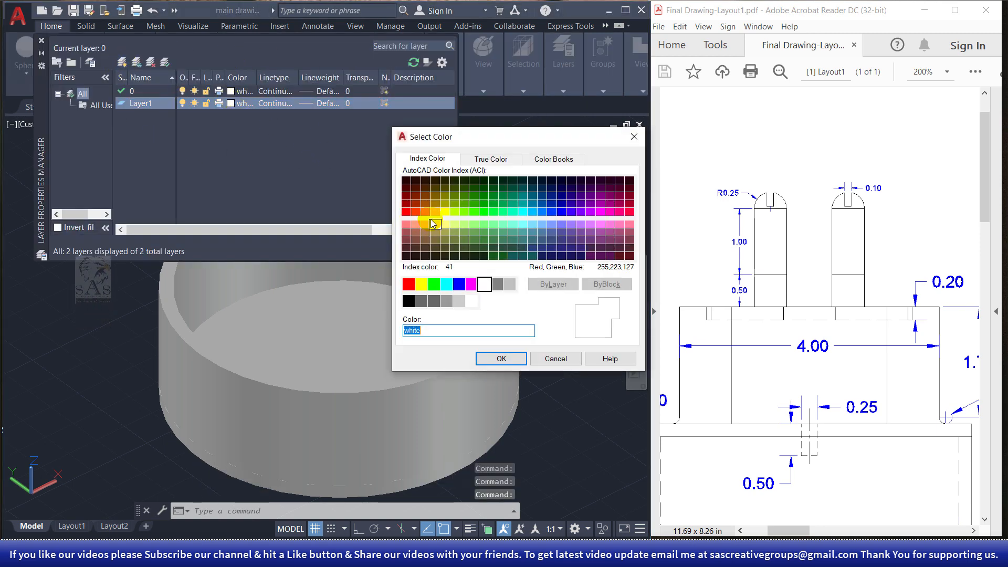
click(425, 211)
click(498, 363)
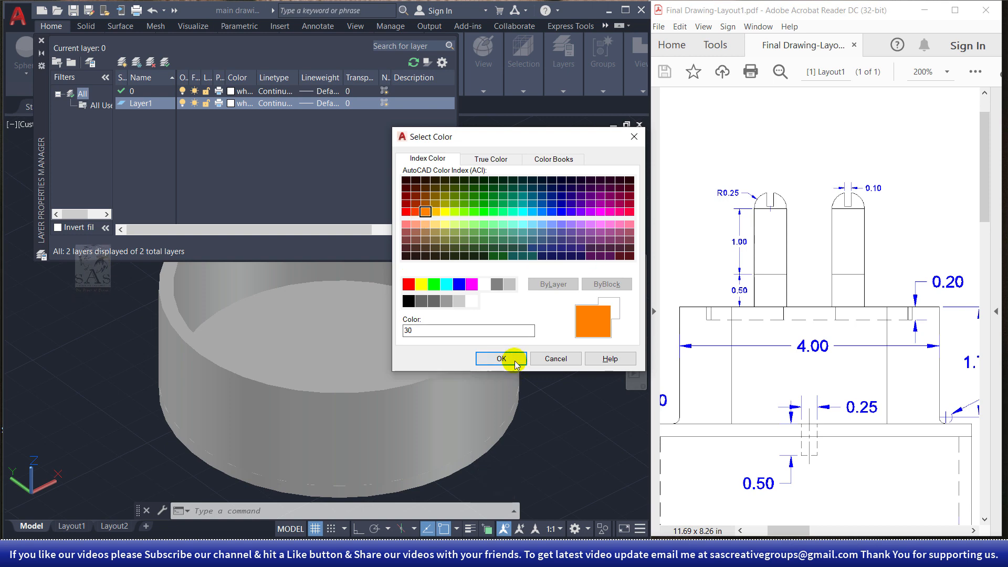
click(41, 41)
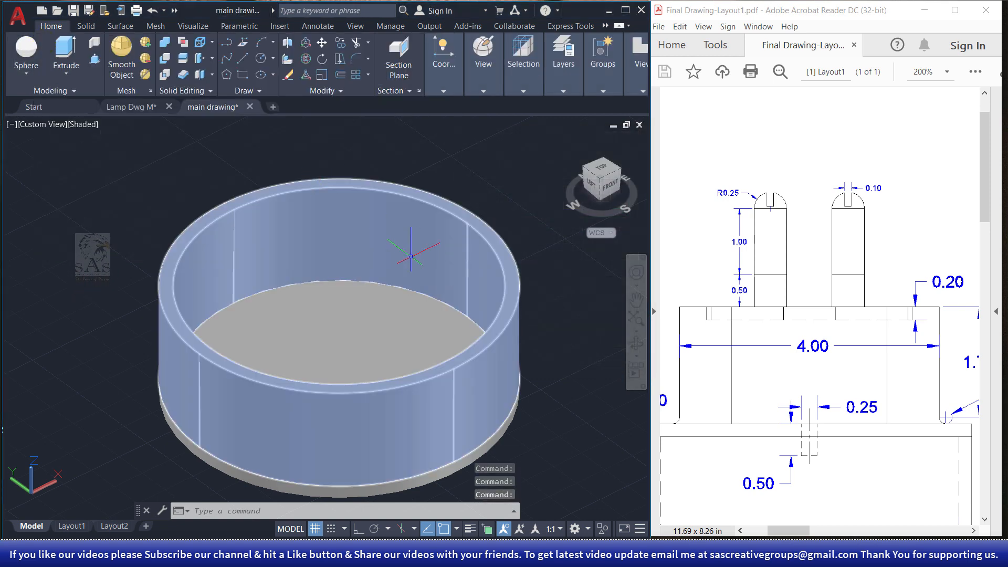
Assign the hollow ring on the base disc to Layer1.
key(Escape)
click(439, 180)
click(371, 226)
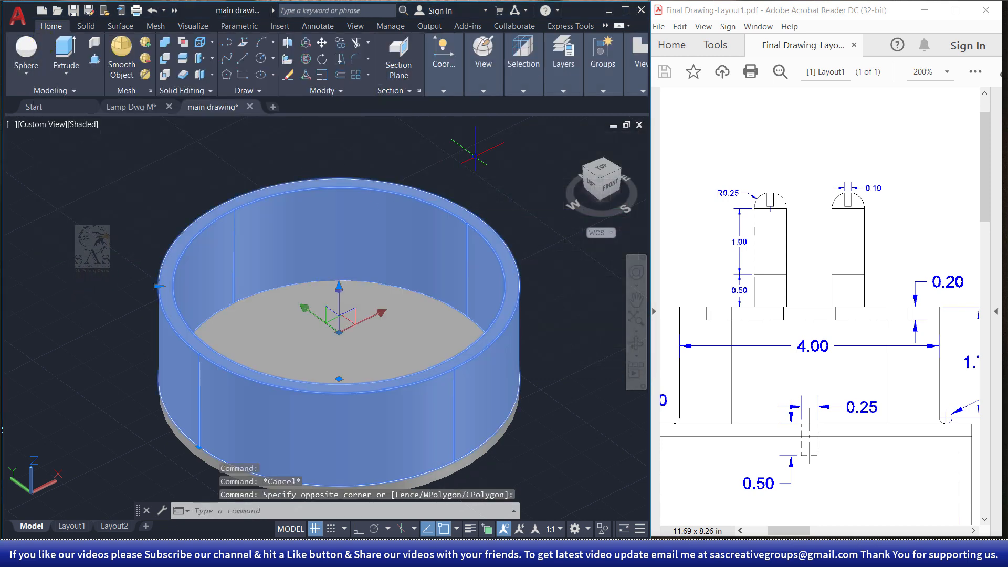
click(566, 90)
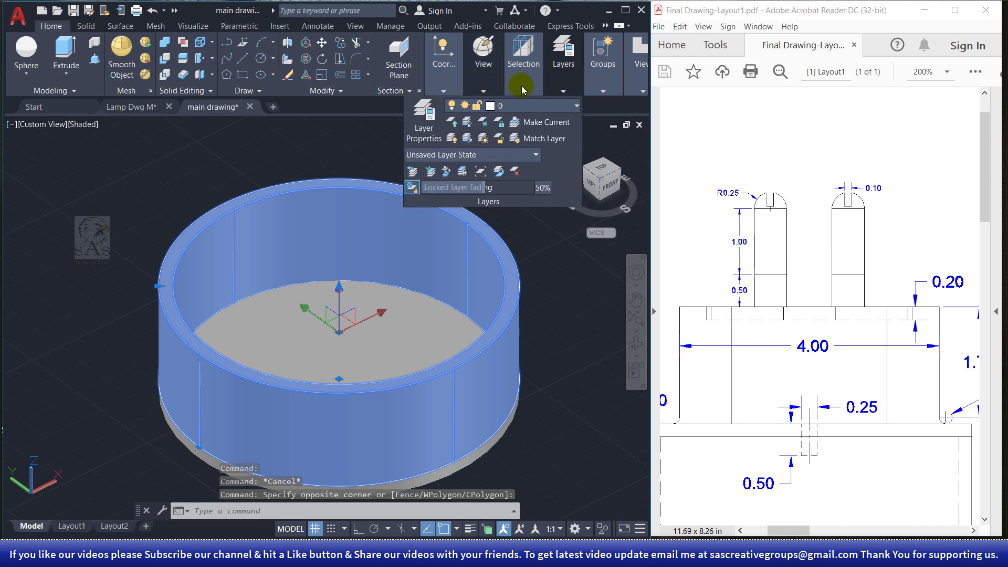
click(562, 106)
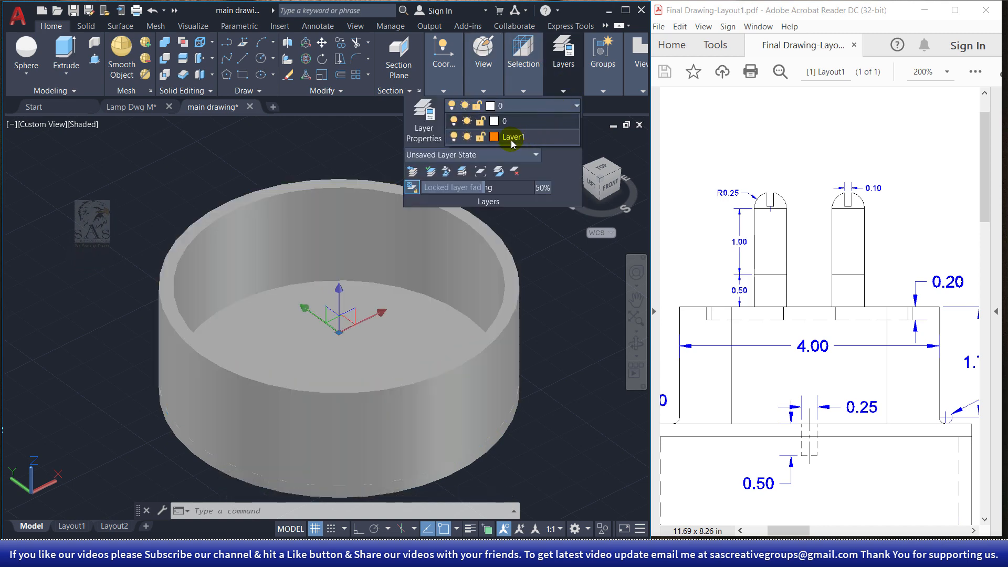
click(513, 138)
key(Escape)
Show the neighbouring parts with the 2D Wireframe visual style.
scroll(326, 310, down, 8)
scroll(344, 287, up, 2)
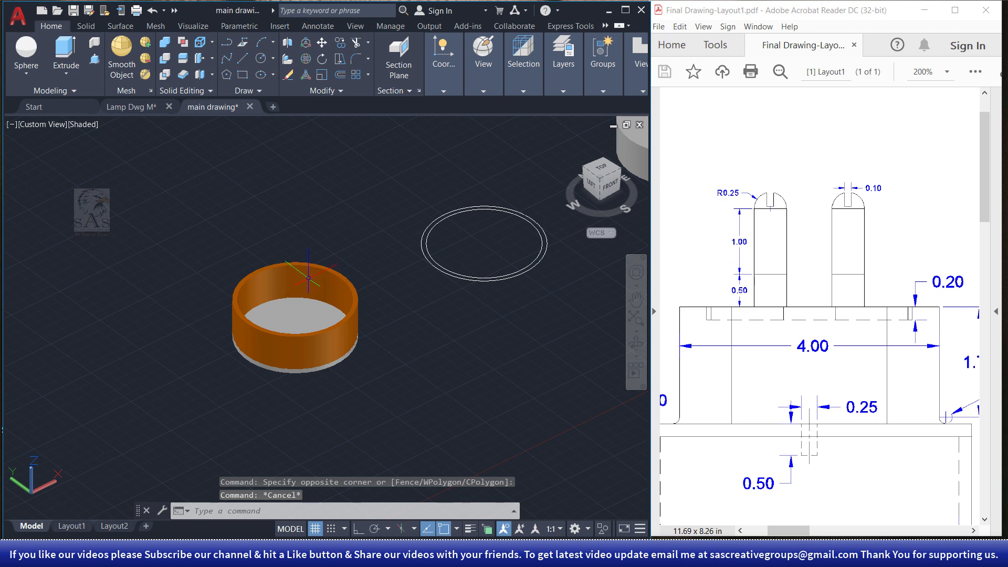
scroll(339, 317, down, 2)
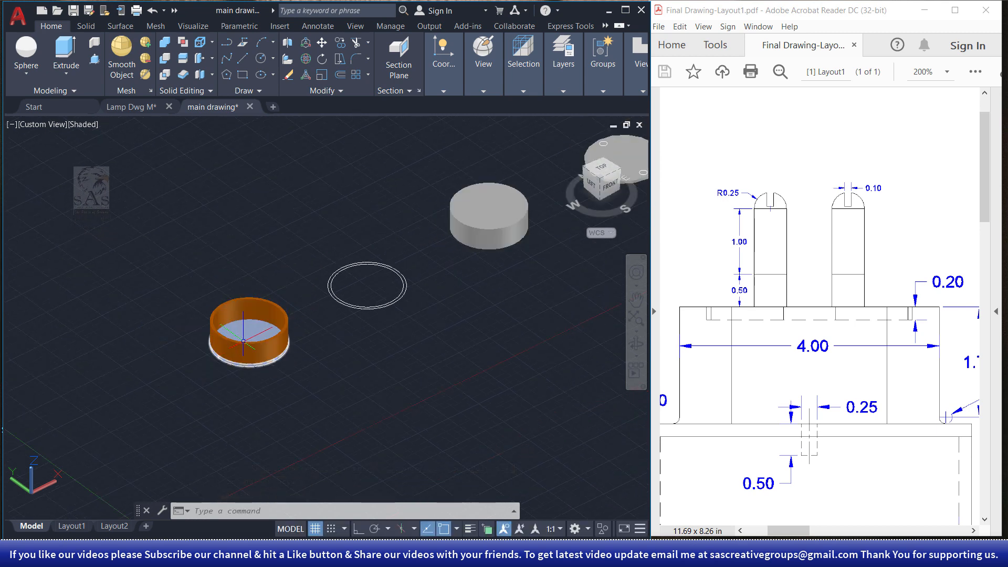
click(84, 125)
click(126, 154)
Move the solid cylinder by the centre of its bottom circle to the centre of the base disc's top face, inside the ring.
click(524, 279)
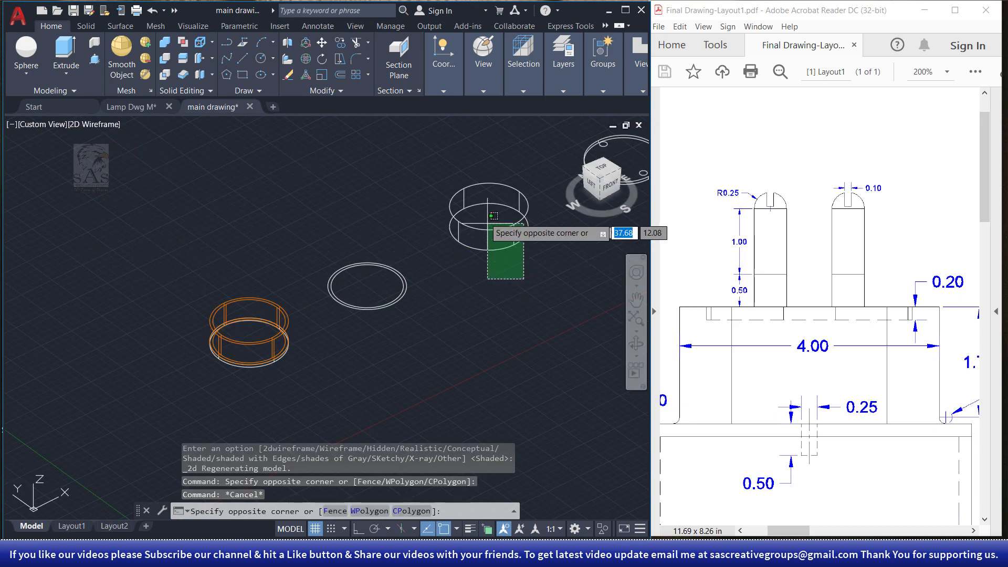
click(494, 215)
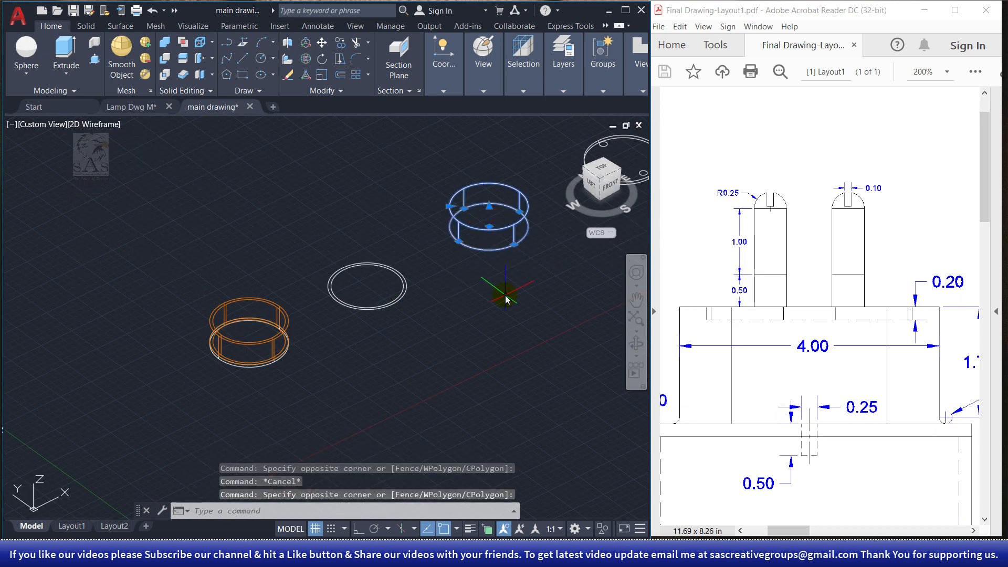
text(m)
key(Return)
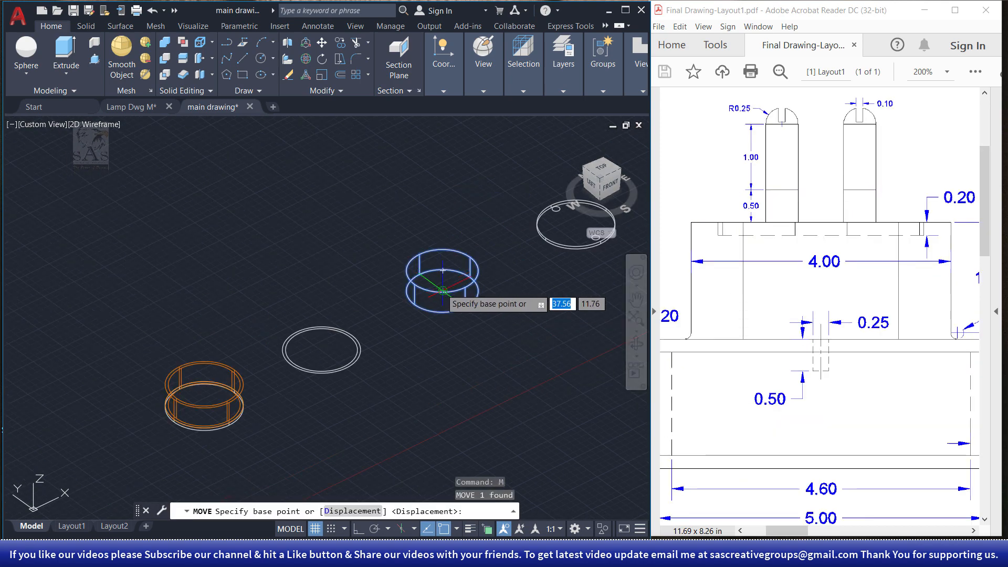
click(443, 290)
scroll(368, 368, up, 2)
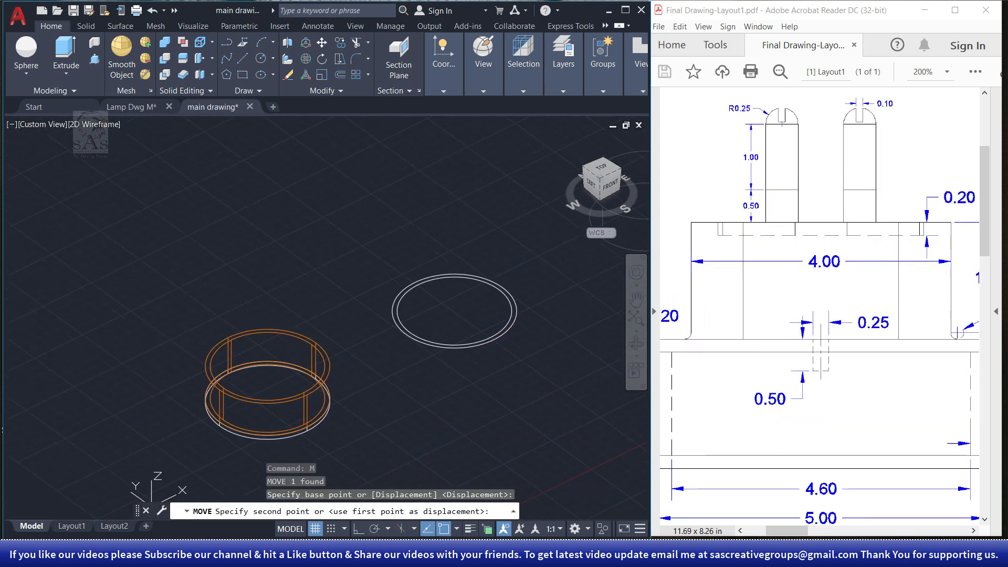
middle_drag(317, 428, 421, 405)
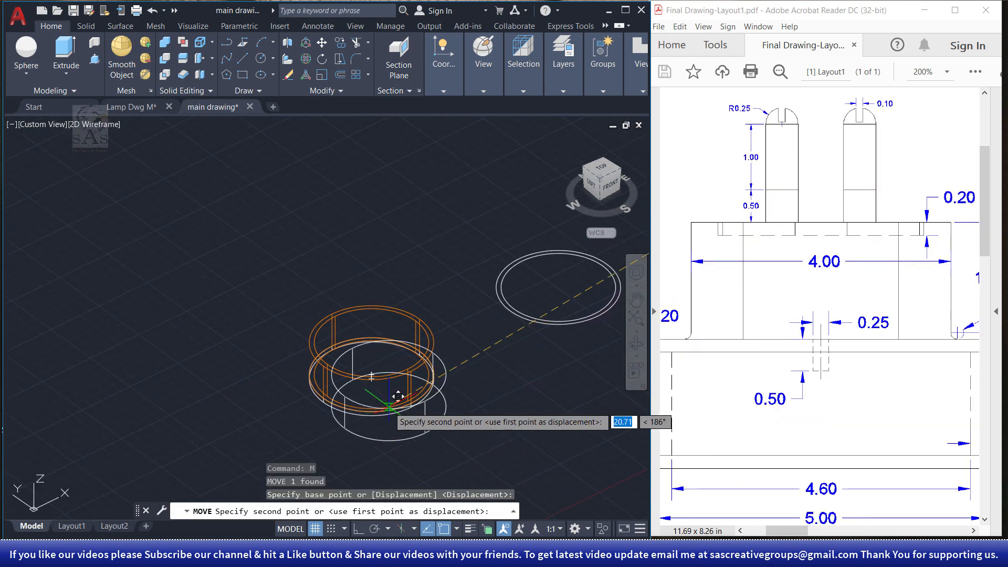
click(375, 362)
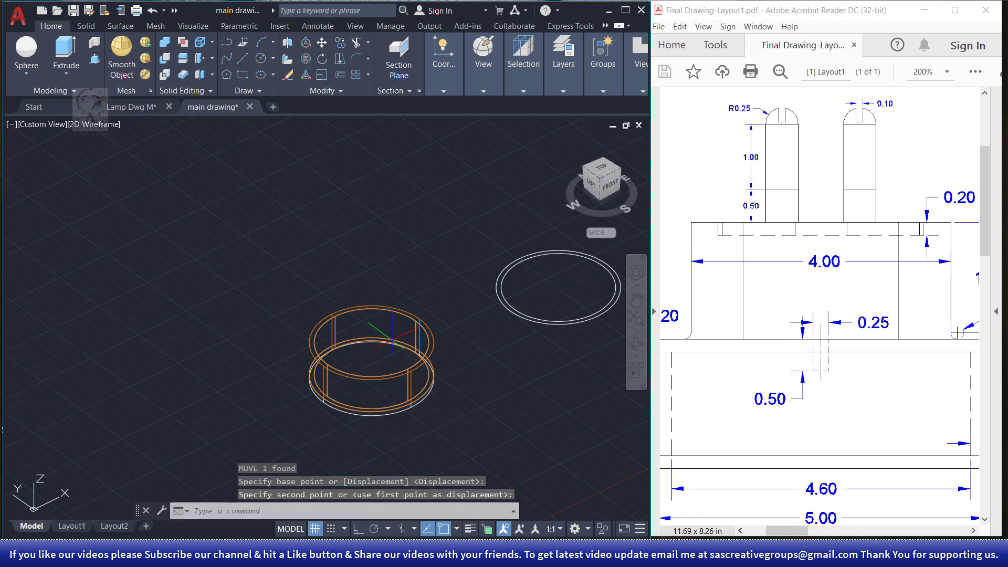
Set the visual style to Shaded and examine how the solid cylinder fits inside the orange ring.
click(110, 125)
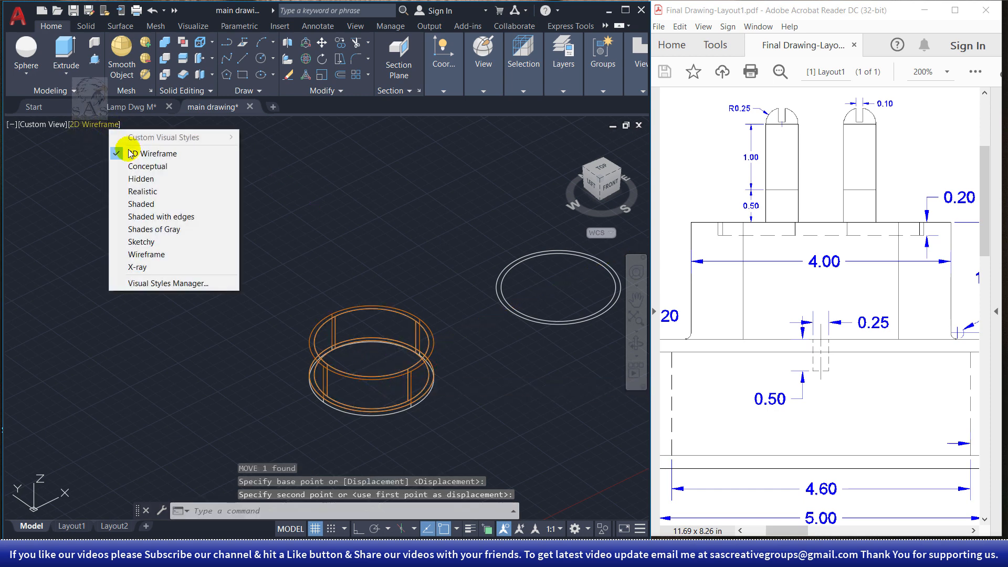
click(181, 204)
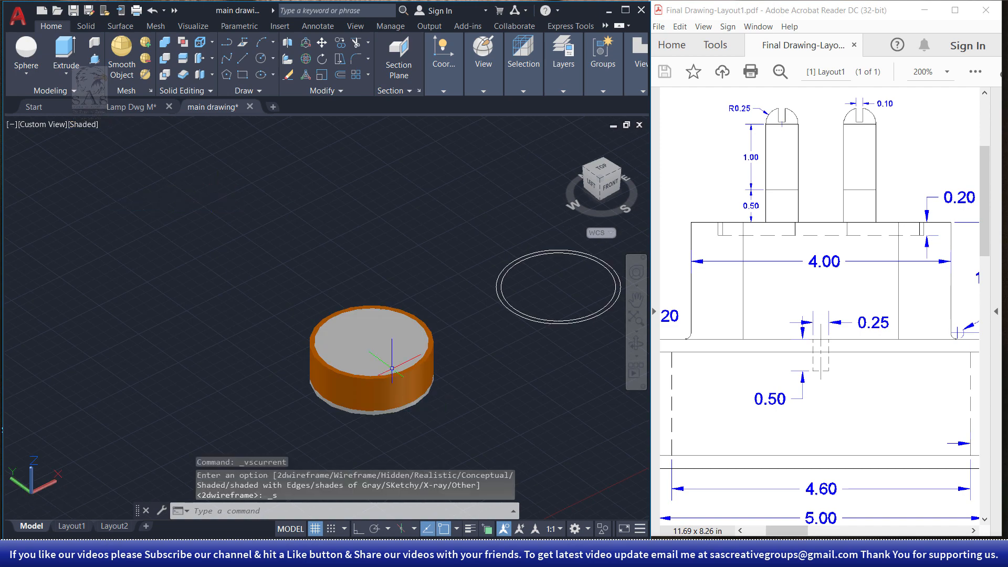
scroll(392, 368, up, 3)
scroll(324, 393, down, 5)
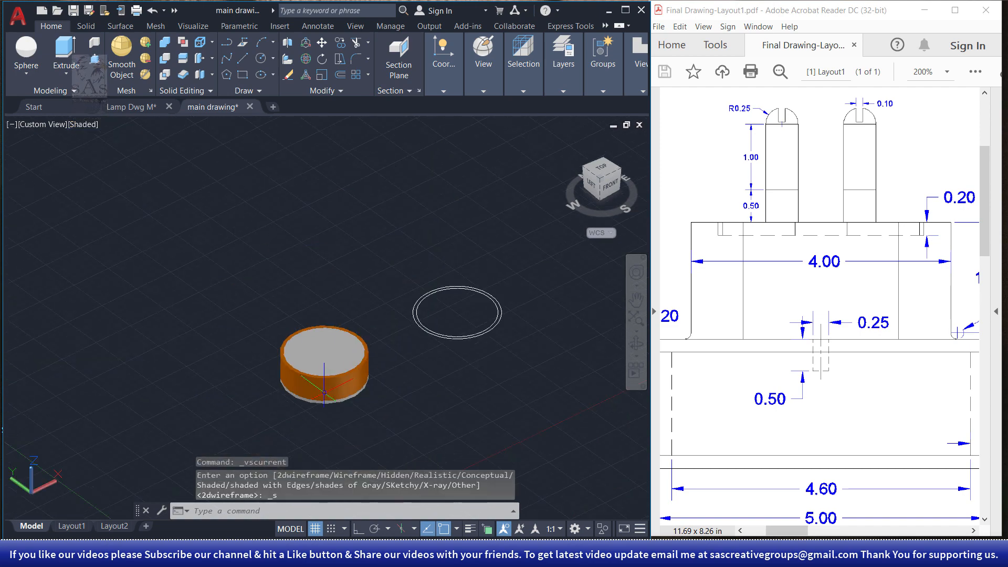
scroll(324, 393, up, 4)
scroll(345, 361, down, 5)
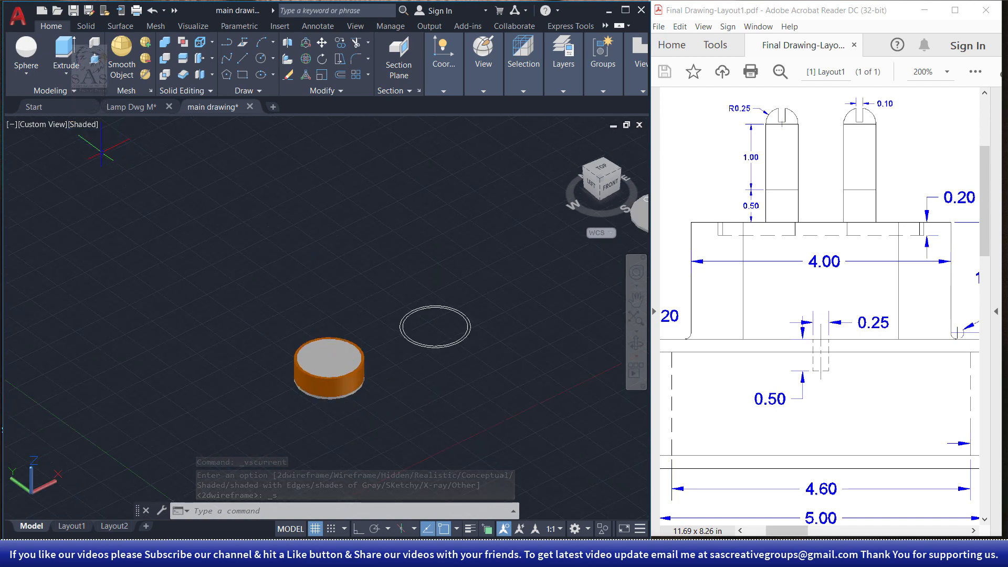
Switch the visual style back to 2D Wireframe and bring the thin disc with two small circles into view.
click(85, 125)
click(119, 153)
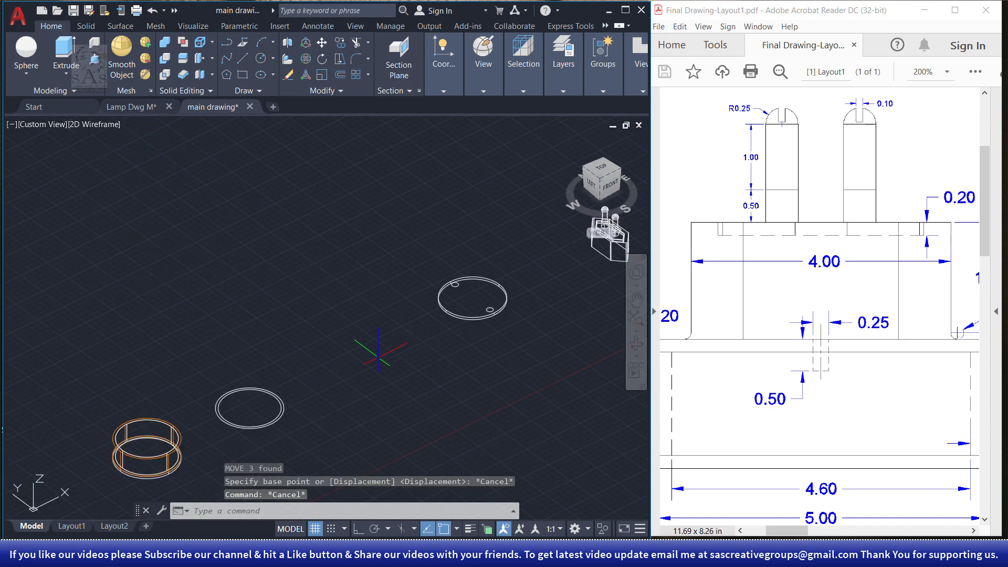
scroll(487, 304, down, 3)
scroll(440, 320, up, 6)
middle_drag(441, 319, 395, 370)
Move the thin disc and its two small circles by the disc's bottom centre onto the top centre of the ring and cylinder.
click(444, 271)
click(238, 395)
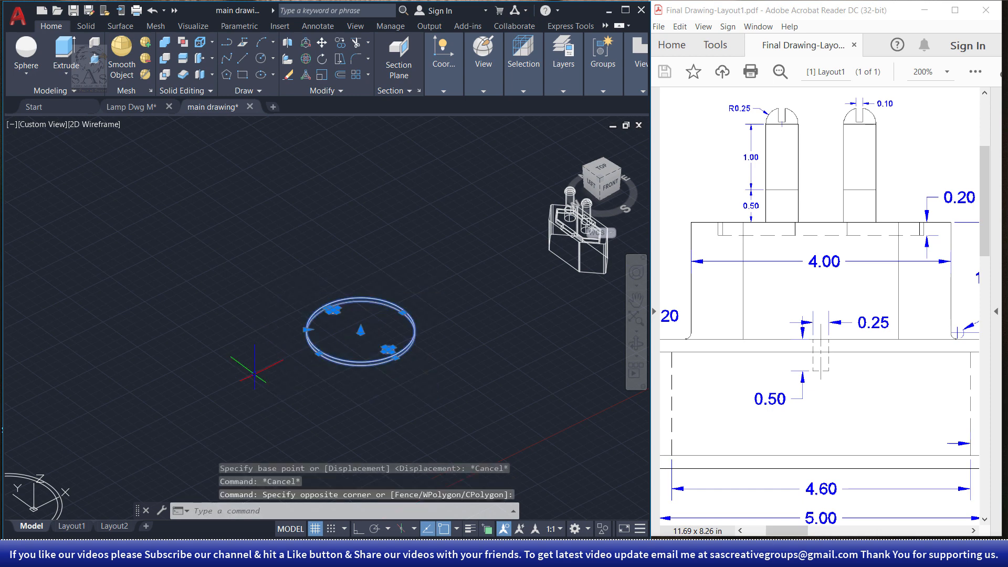
text(m)
key(Return)
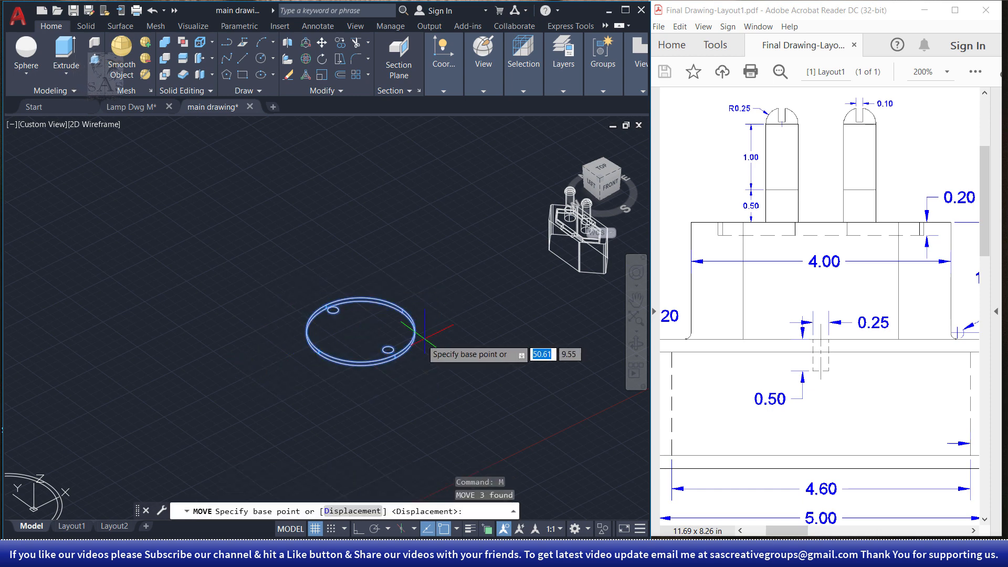
scroll(367, 362, up, 4)
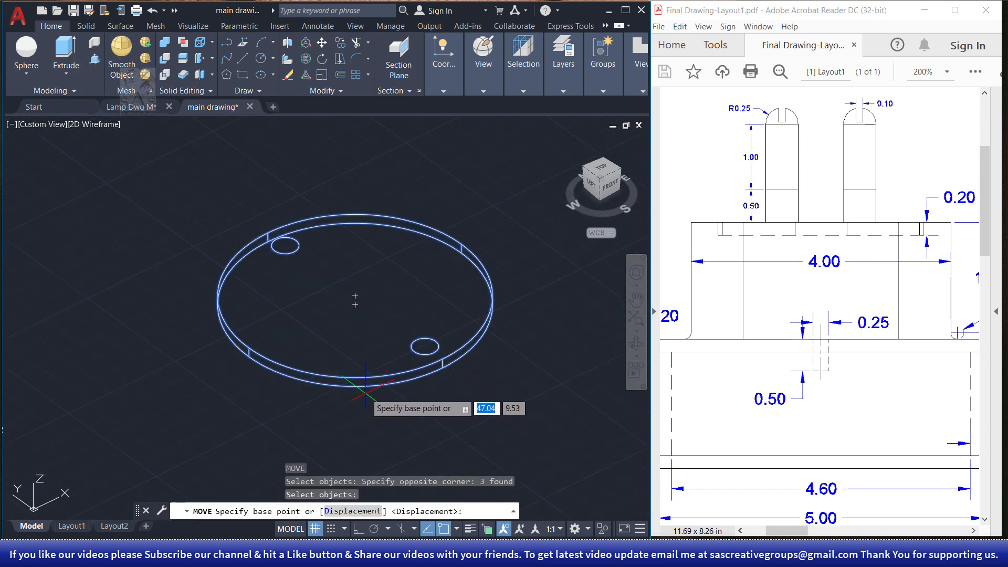
click(356, 305)
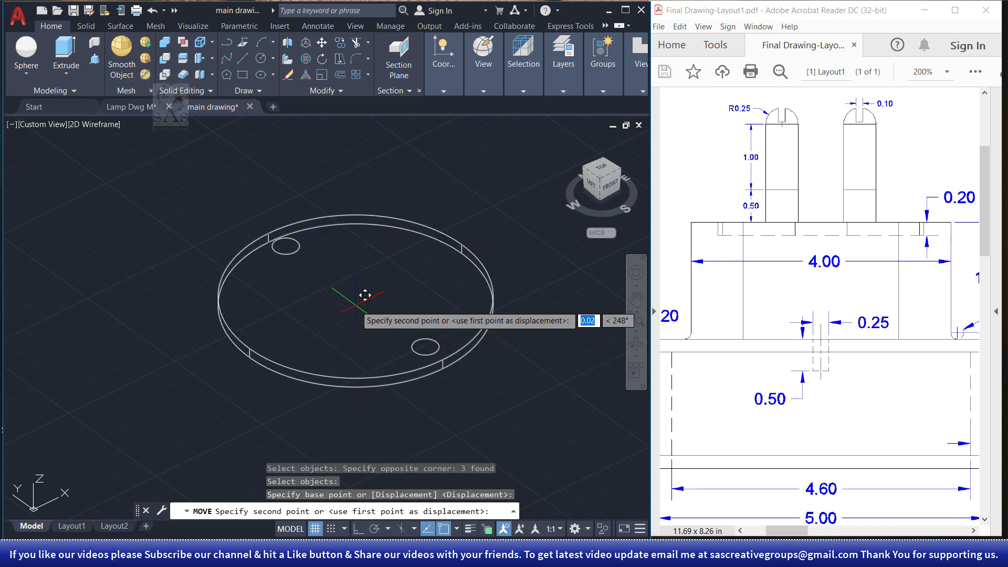
scroll(366, 323, down, 9)
scroll(308, 386, up, 5)
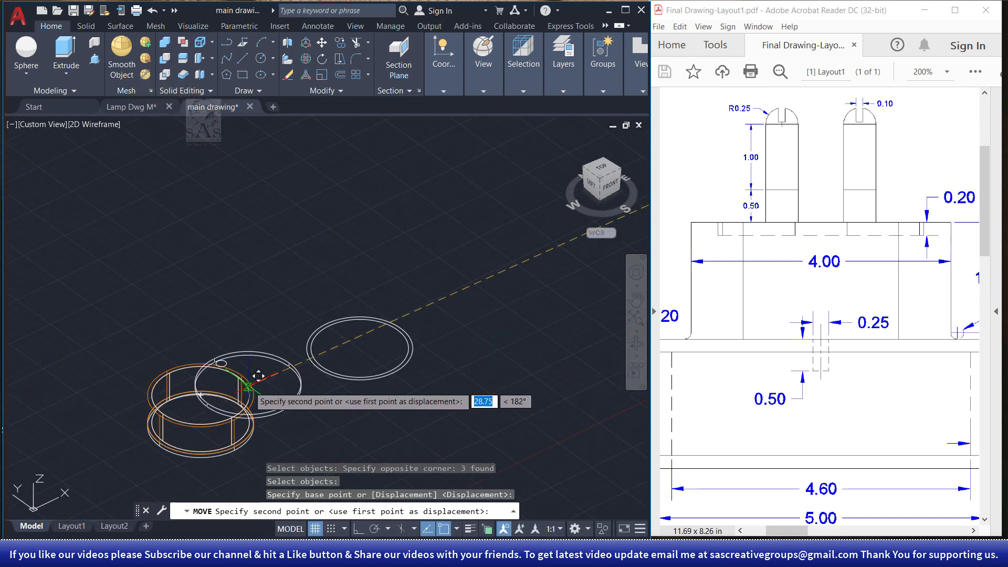
scroll(368, 347, up, 5)
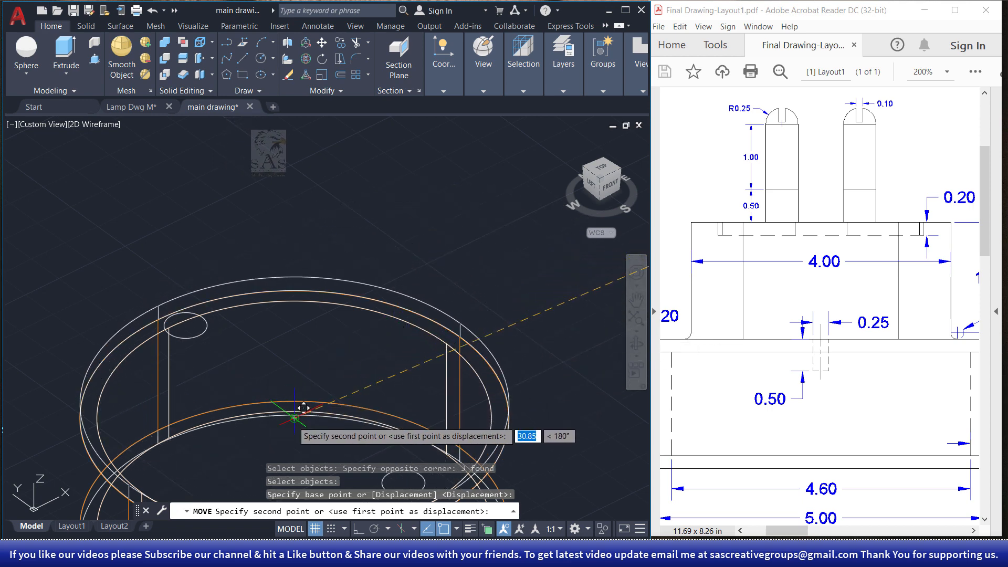
click(294, 417)
scroll(295, 347, down, 3)
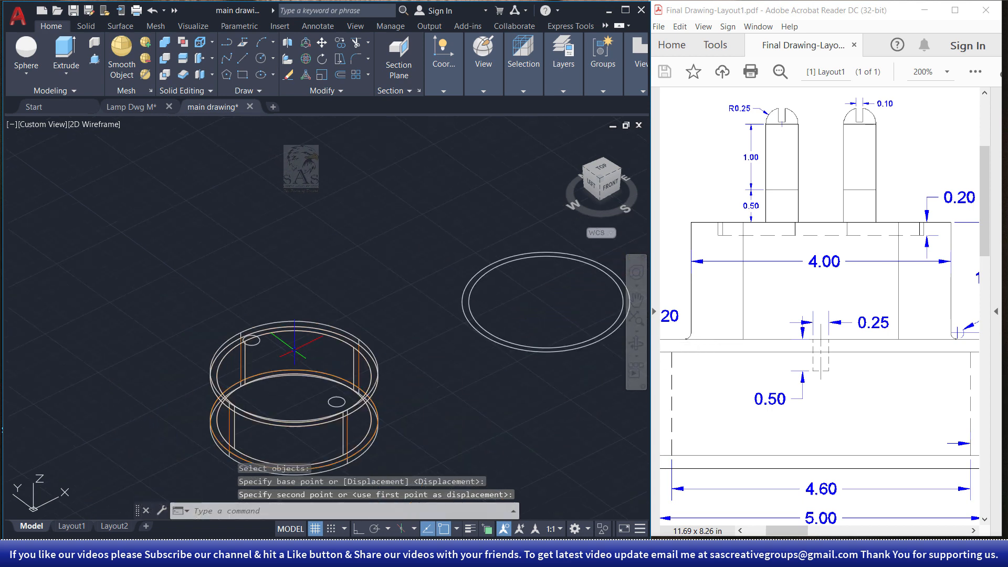
Set the visual style to Shaded and inspect the stacked disc, ring and cylinder.
click(111, 124)
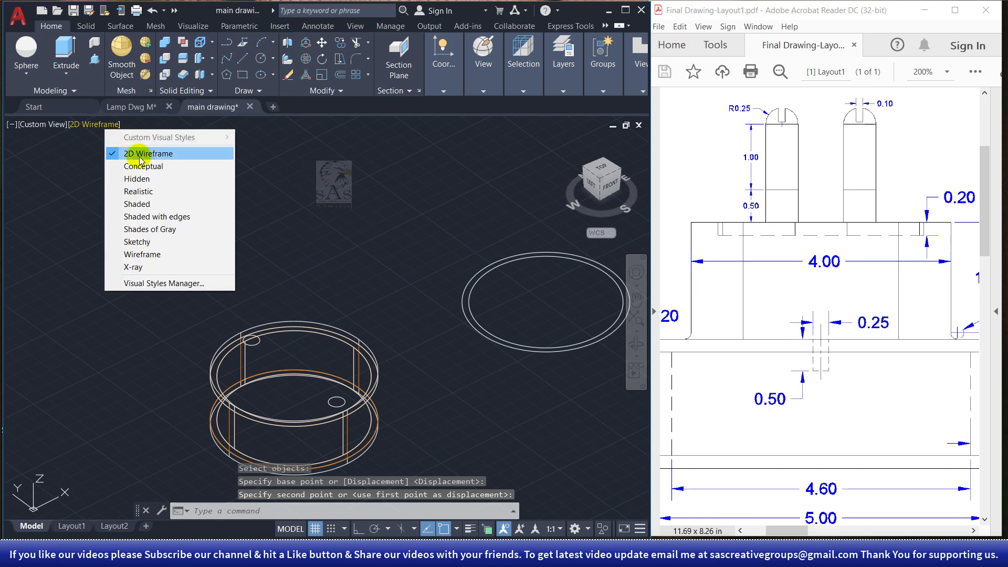
click(168, 204)
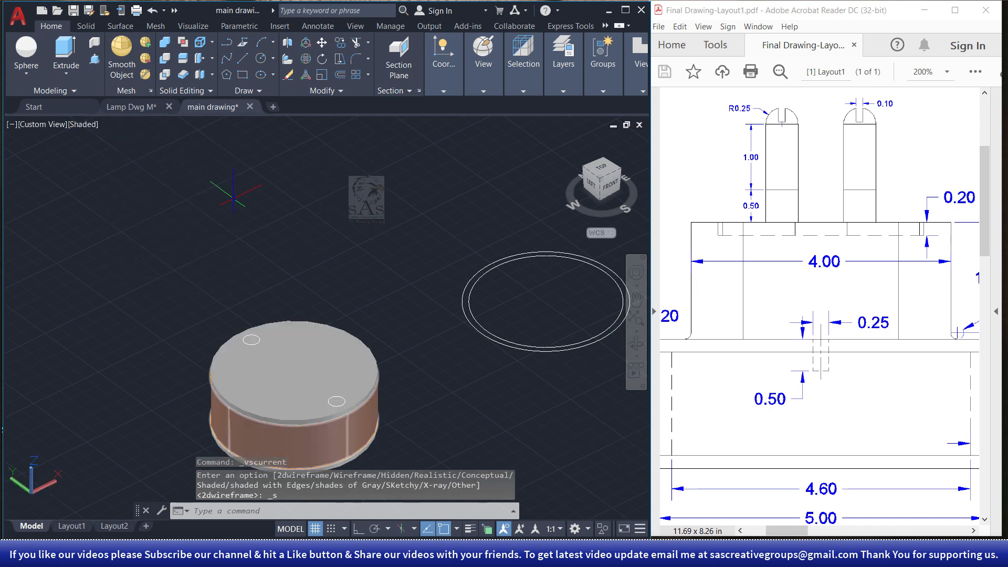
scroll(360, 315, up, 2)
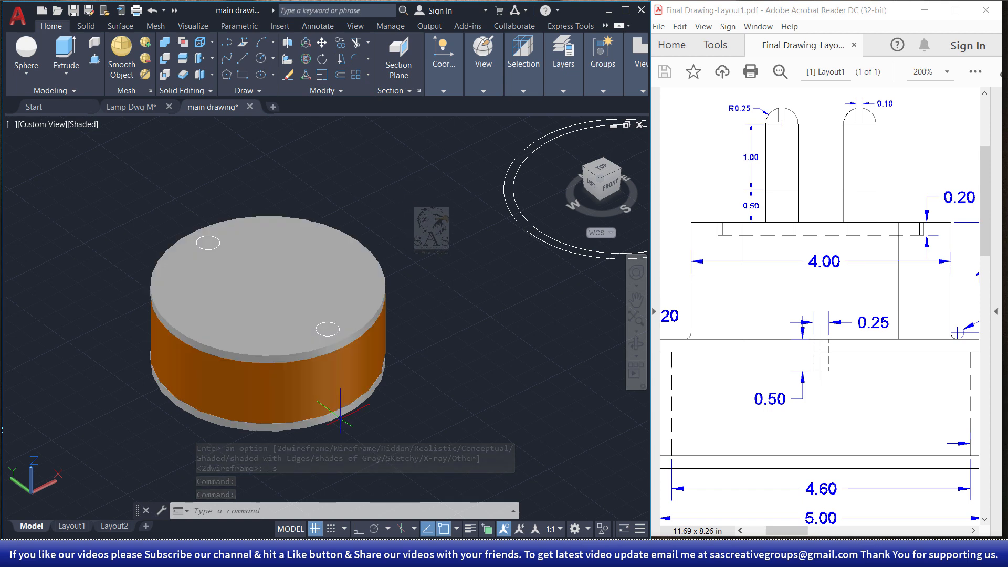
Erase the thin disc on top of the assembly and check the solid cylinder beneath it.
click(298, 326)
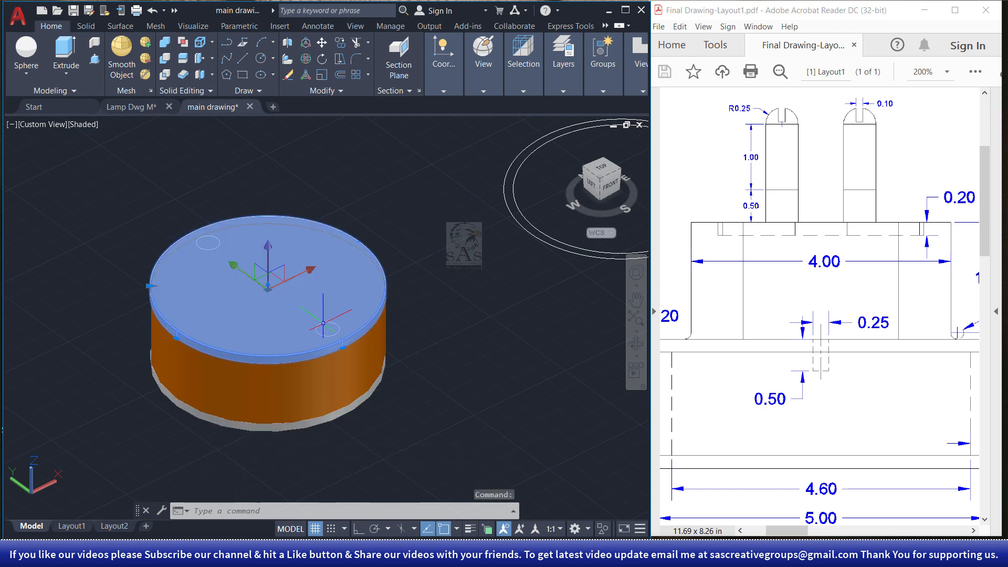
key(Delete)
click(292, 274)
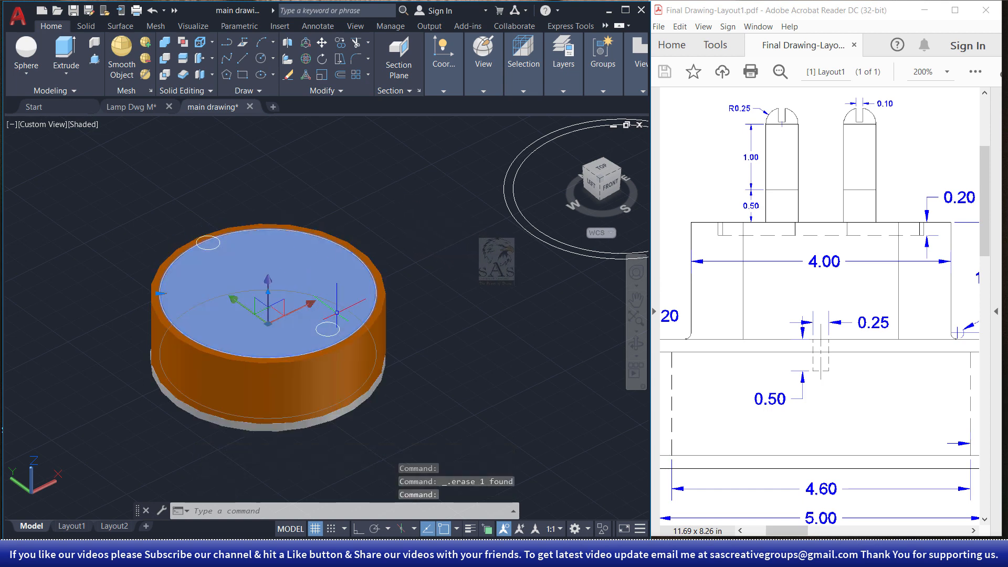
key(Escape)
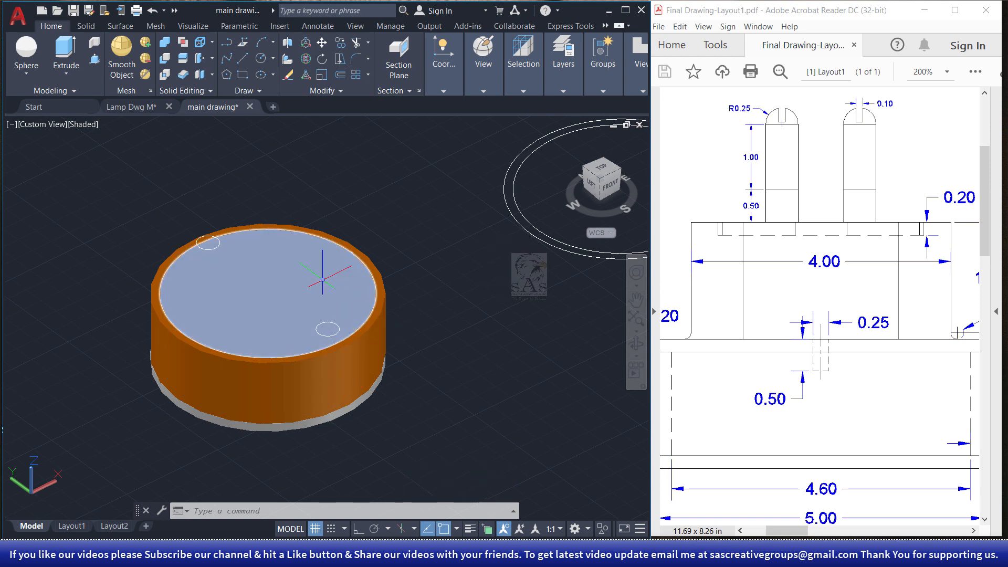
Undo the erasure of the thin top disc and set the visual style to 2D Wireframe.
key(ctrl+z)
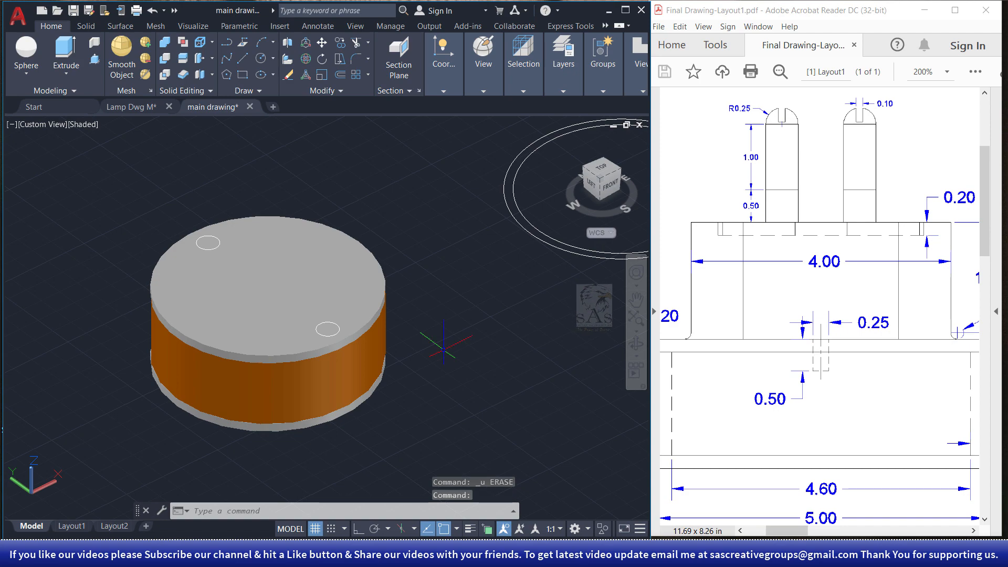
click(86, 124)
click(86, 124)
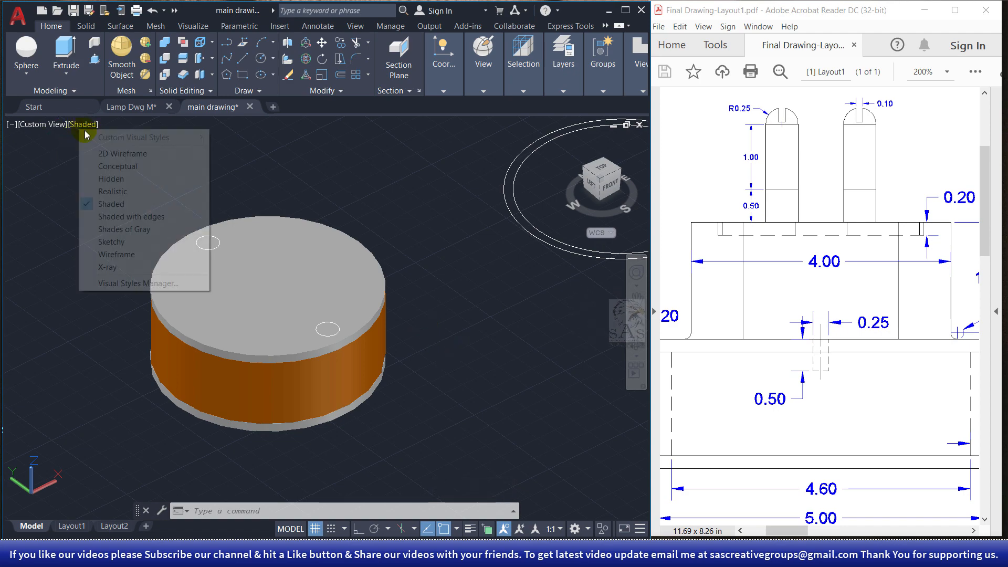
click(122, 154)
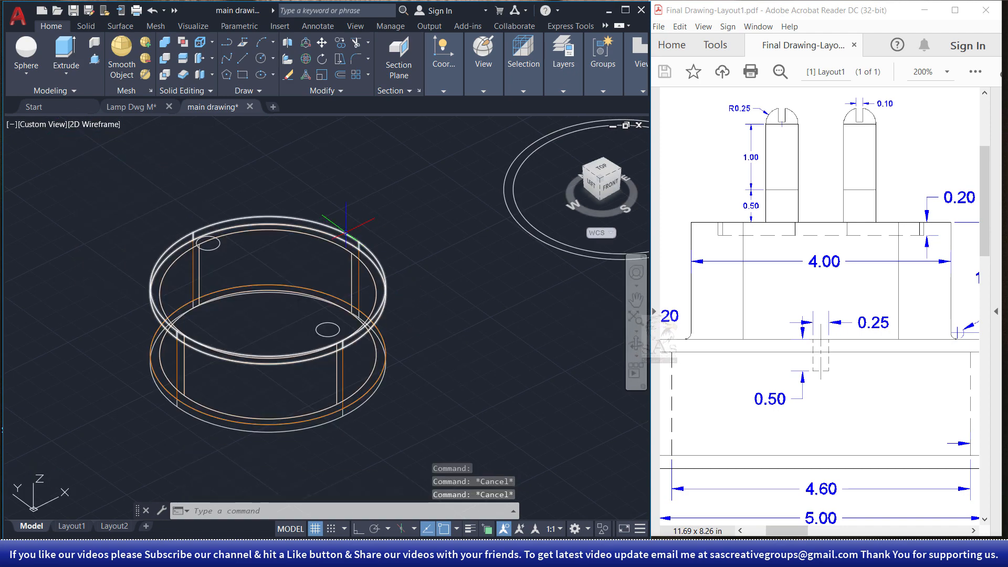
Examine the top disc, base disc and inner cylinder as separate solids in wireframe, and return the visual style to Shaded.
click(347, 231)
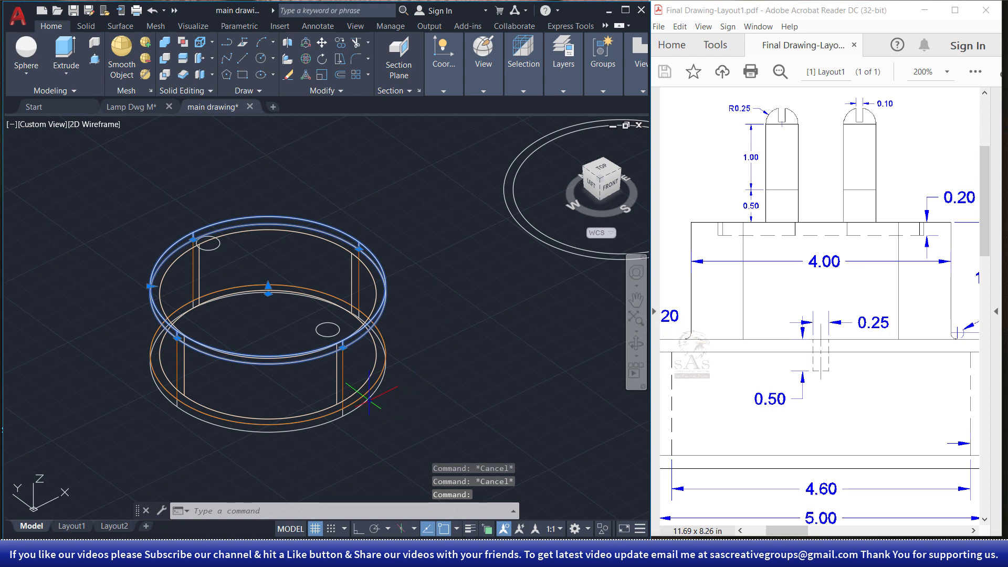
click(369, 399)
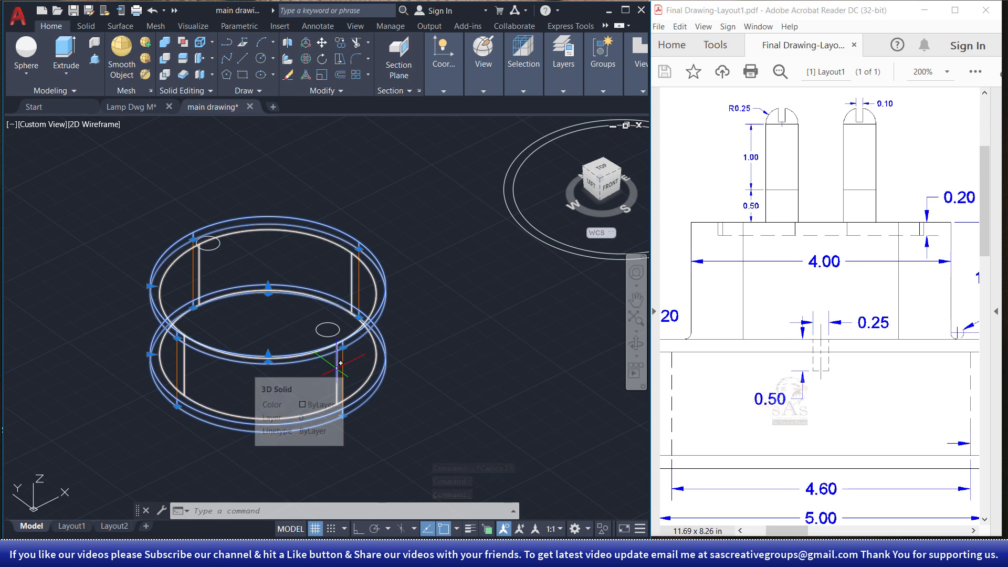
click(359, 407)
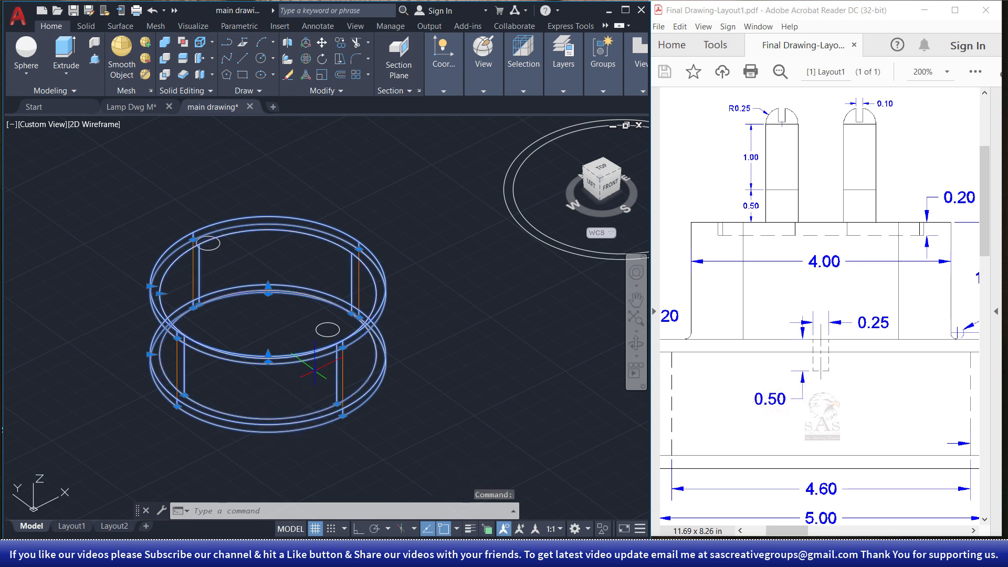
key(Escape)
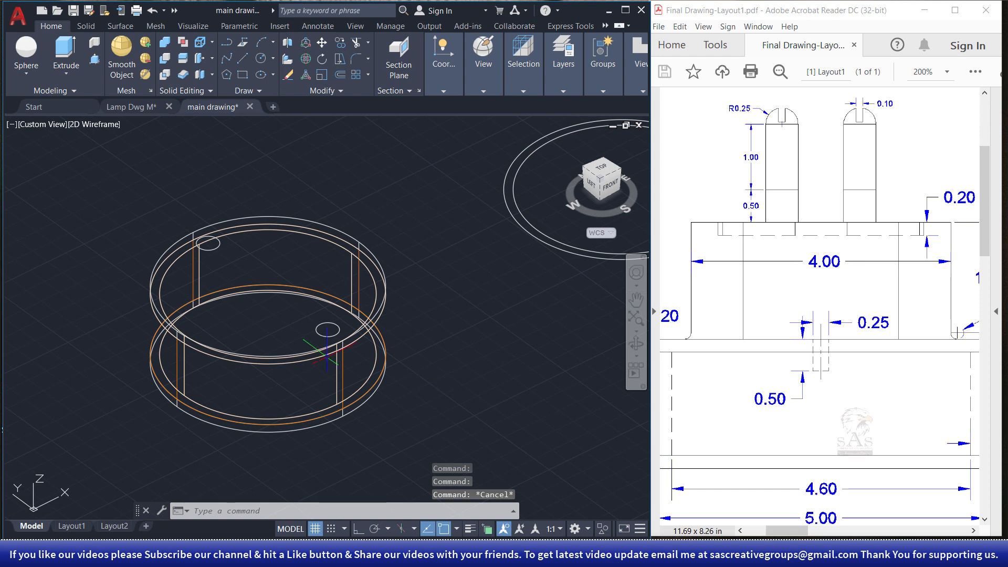
click(95, 124)
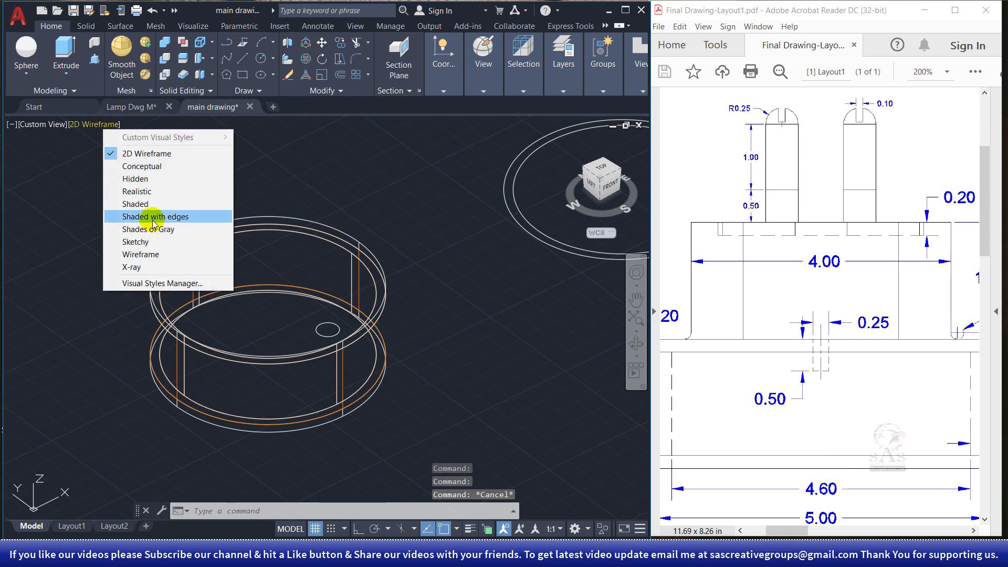
click(173, 205)
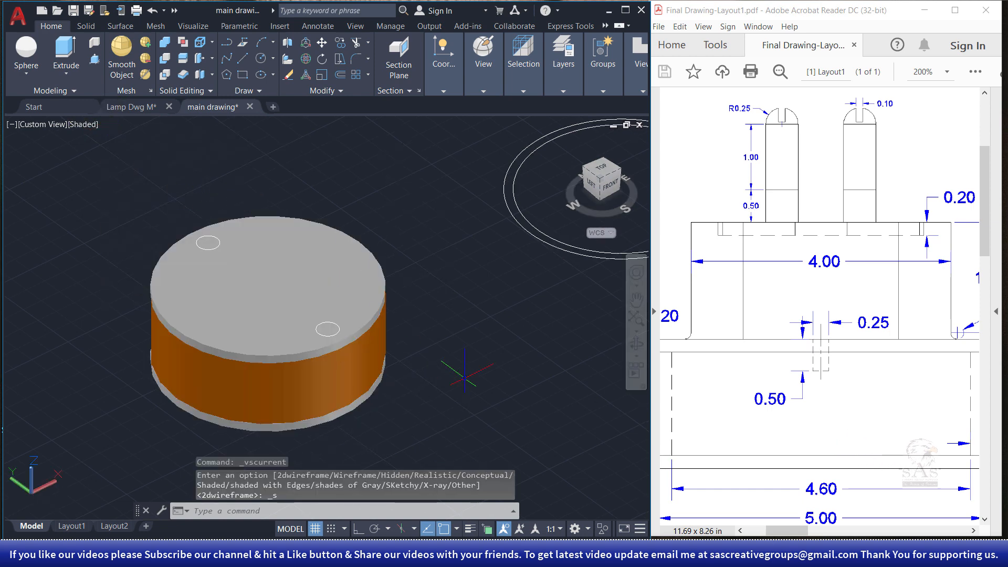
Turn on Selection Cycling so that overlapping solids can be picked individually.
click(640, 531)
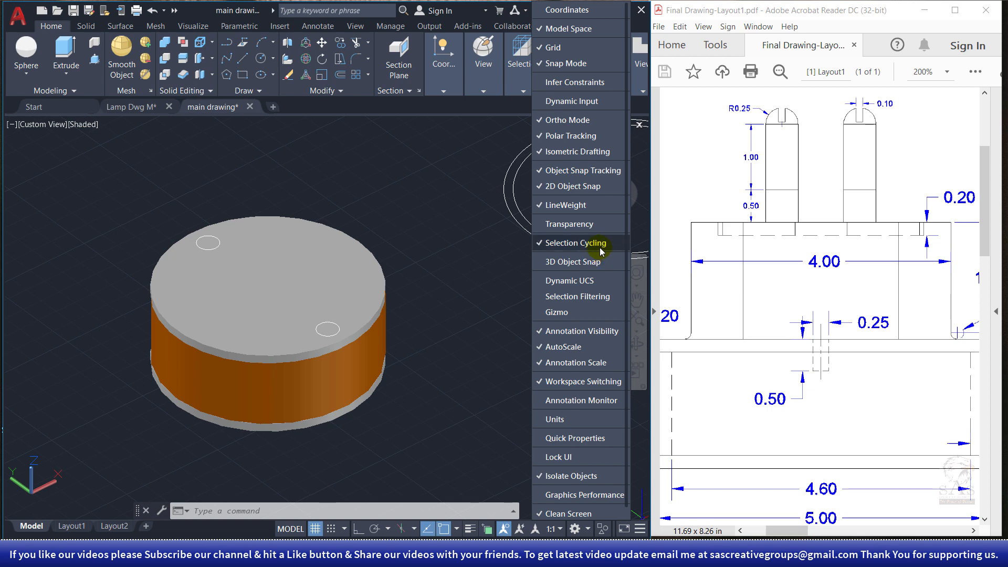
click(640, 530)
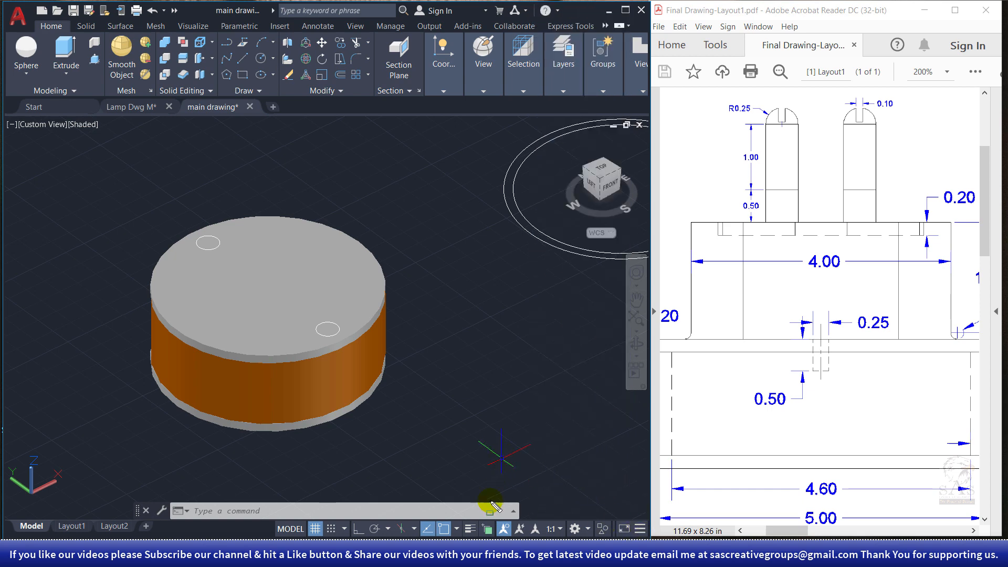
click(487, 529)
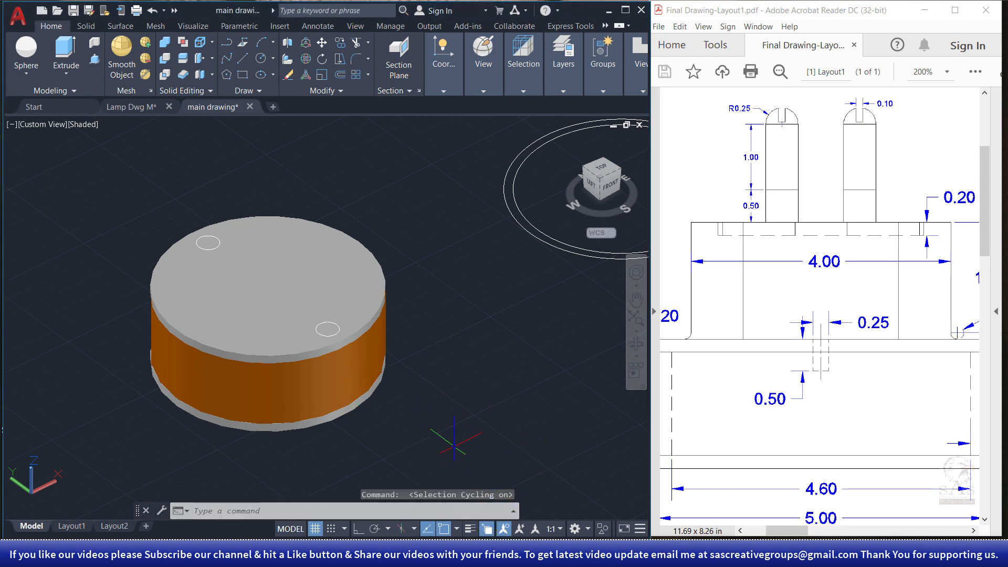
Try to pick the hidden inner cylinder from the overlapping solids and move it vertically out of the orange ring.
click(359, 371)
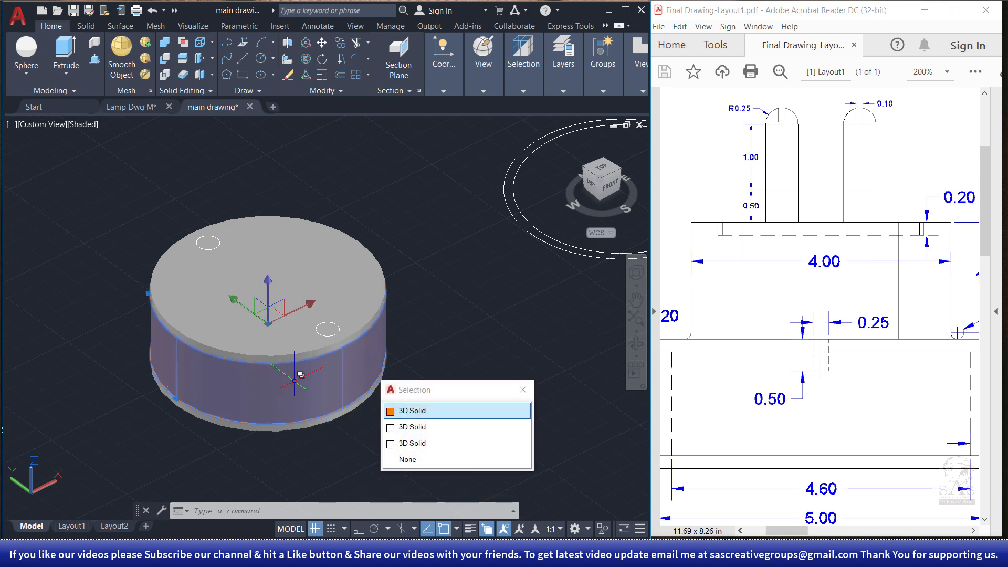
key(Escape)
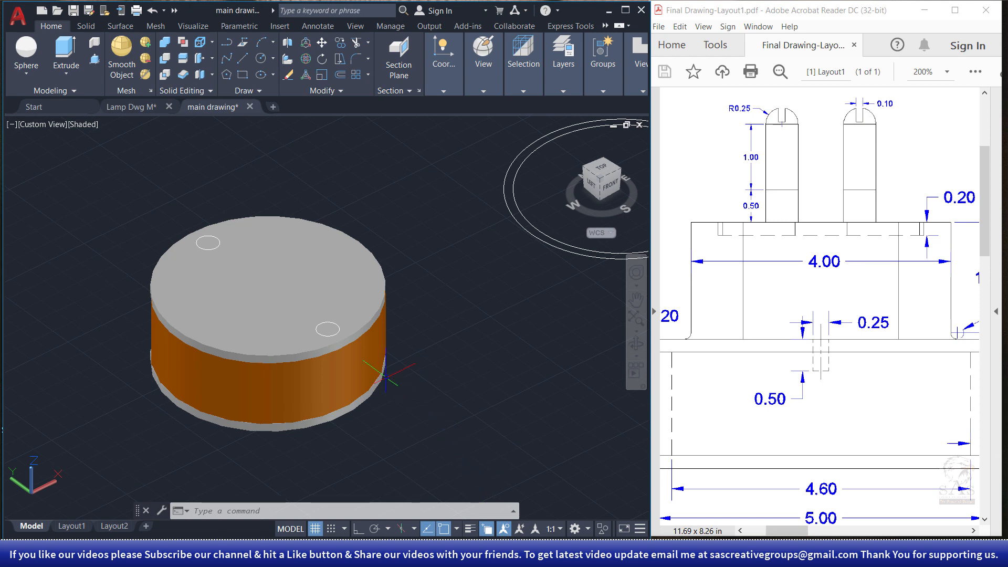
click(385, 377)
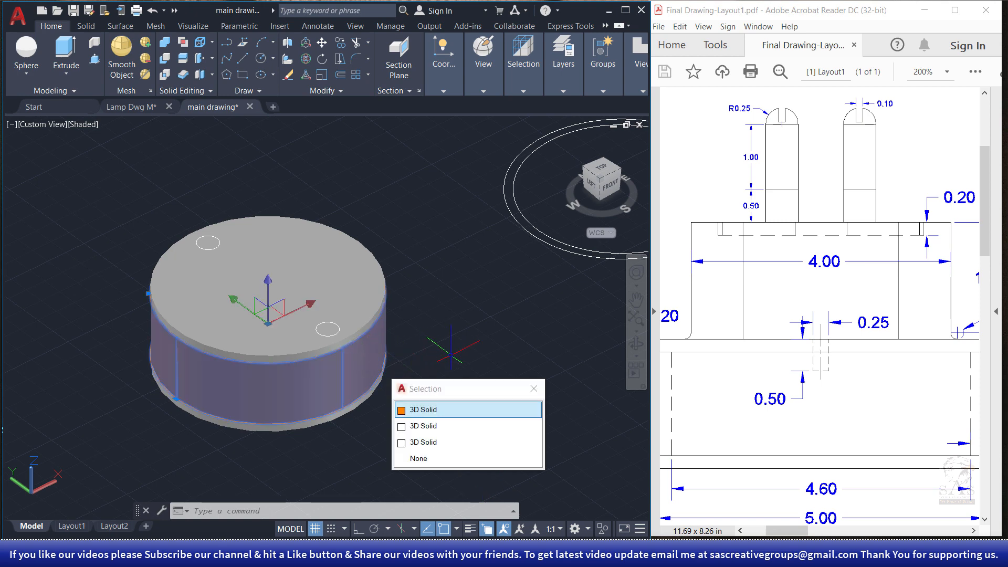
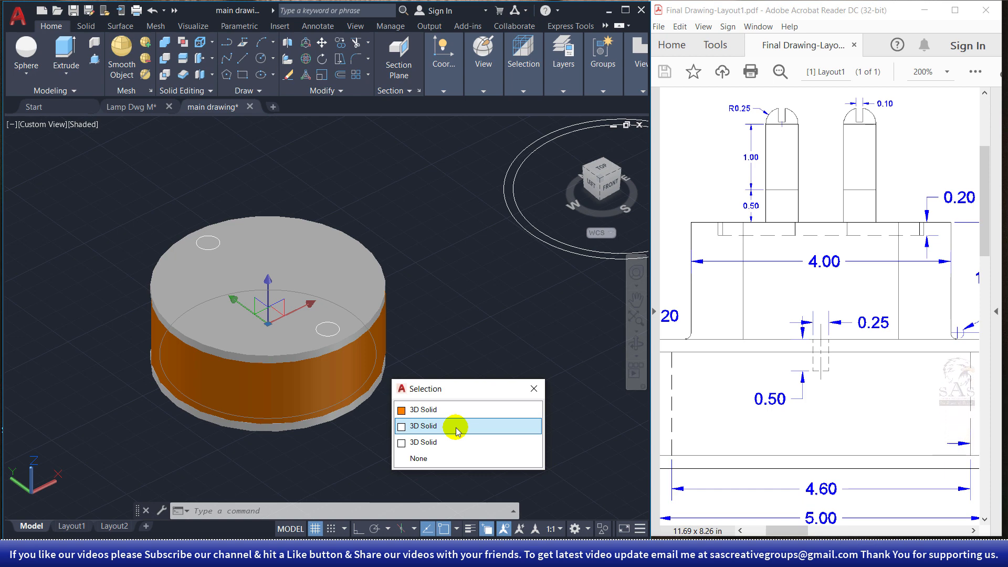
click(456, 429)
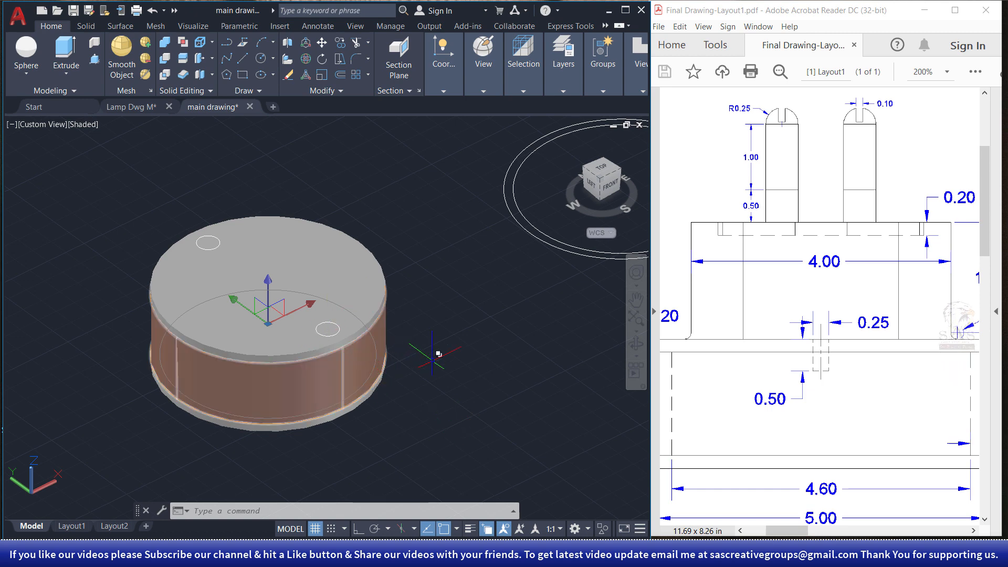
click(268, 289)
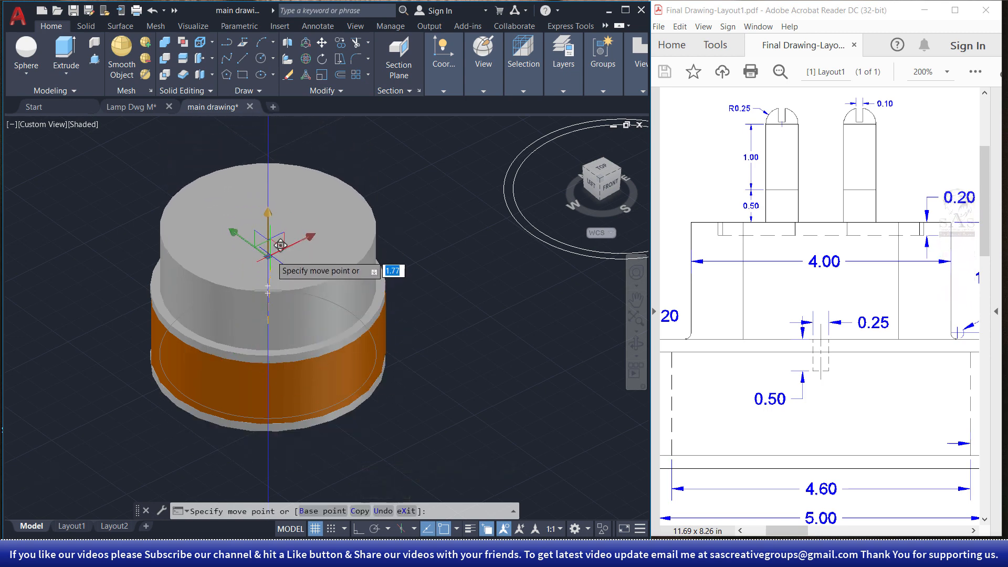
key(Escape)
key(Escape)
key(Escape)
key(Escape)
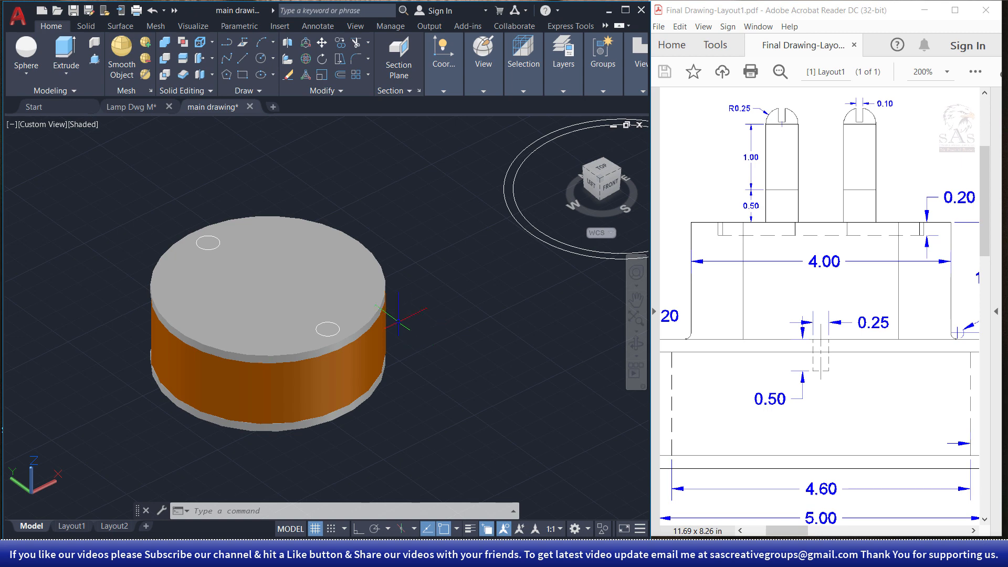
Union the top disc, the hidden inner cylinder and the base disc into one solid, leaving out the orange ring.
click(165, 43)
click(382, 254)
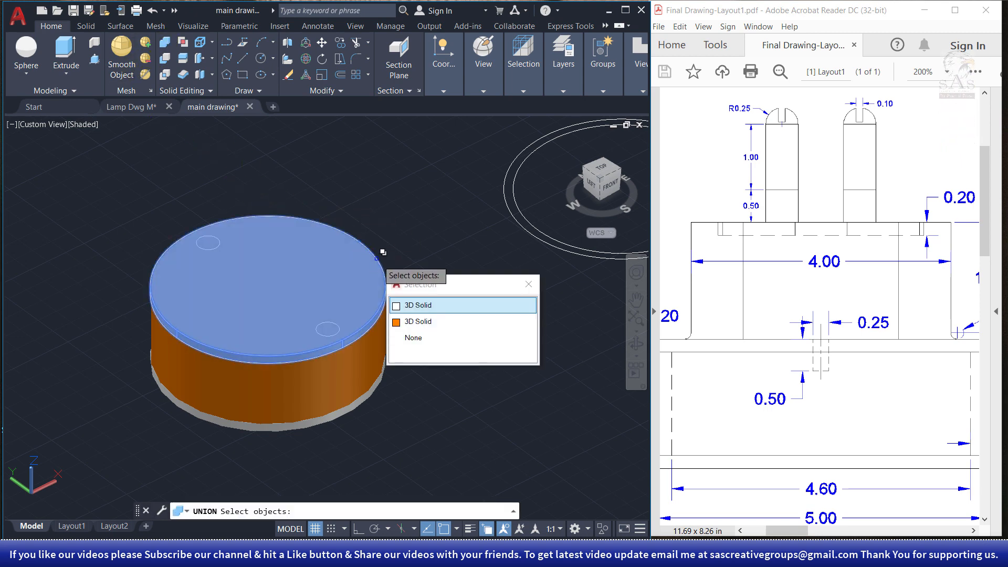
click(423, 310)
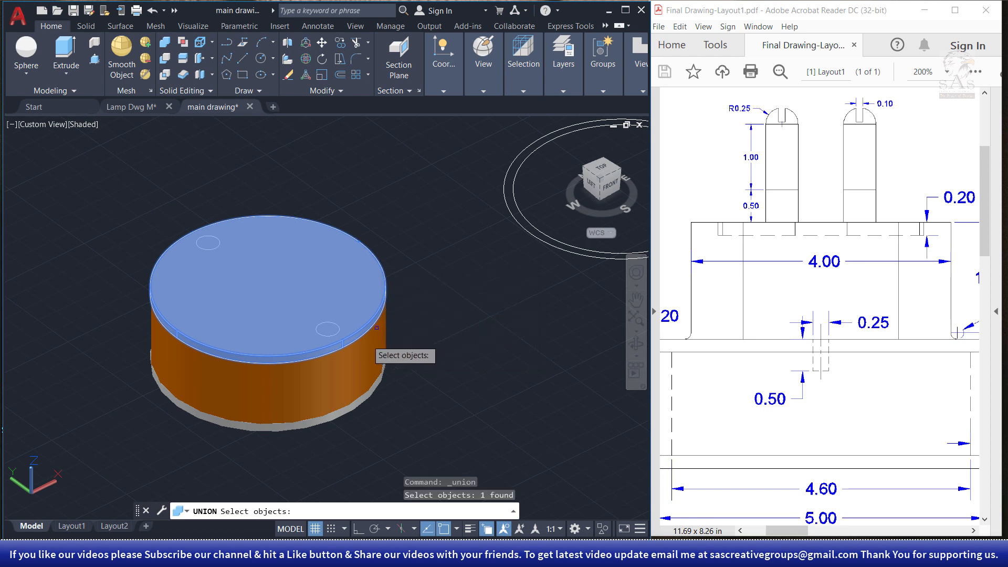
click(372, 358)
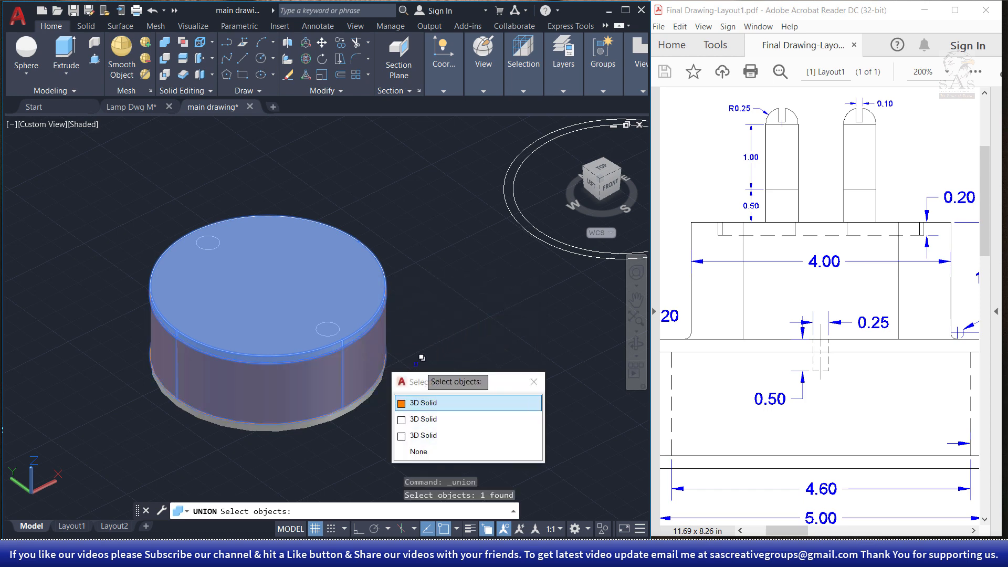
click(436, 419)
click(363, 406)
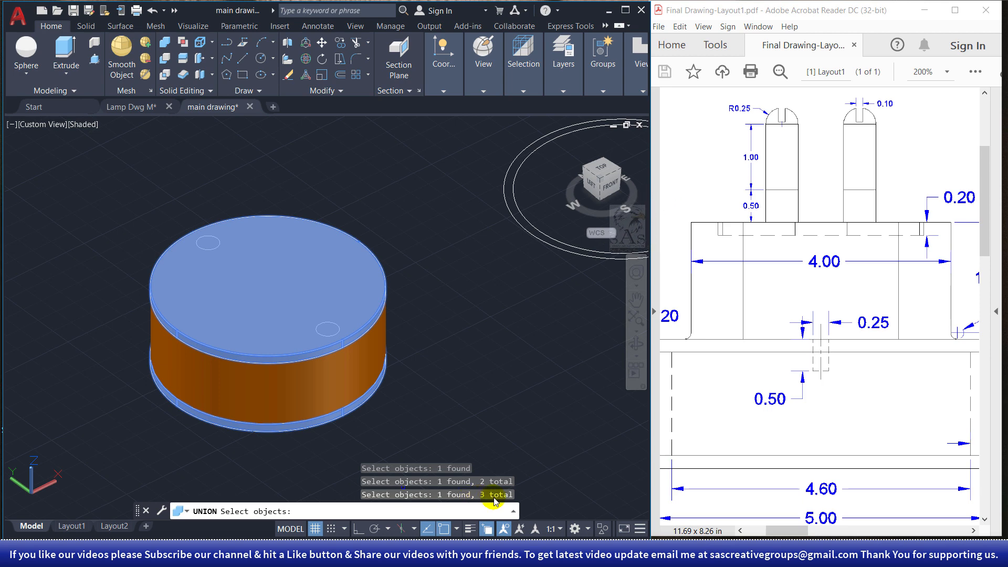
key(Return)
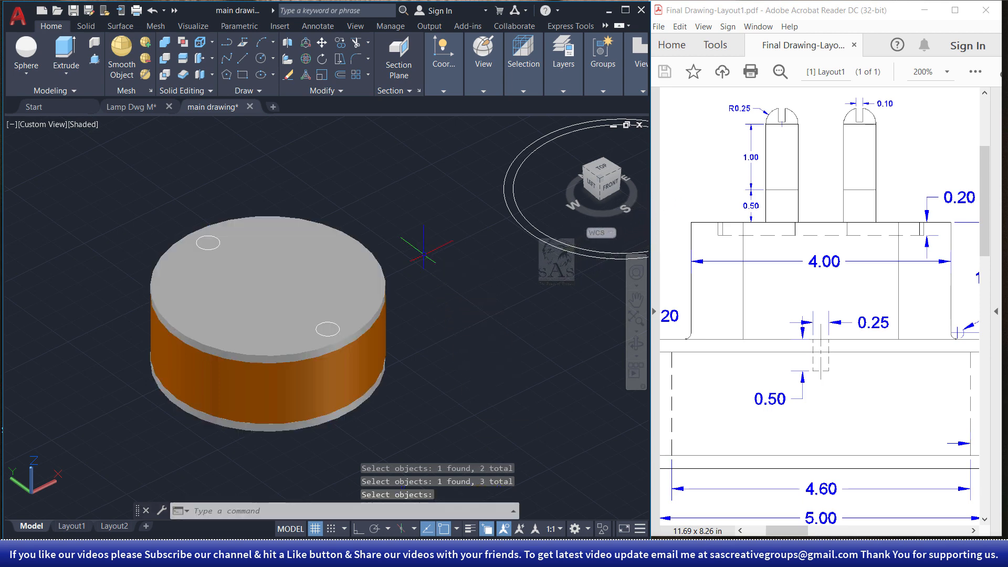
key(Escape)
key(Escape)
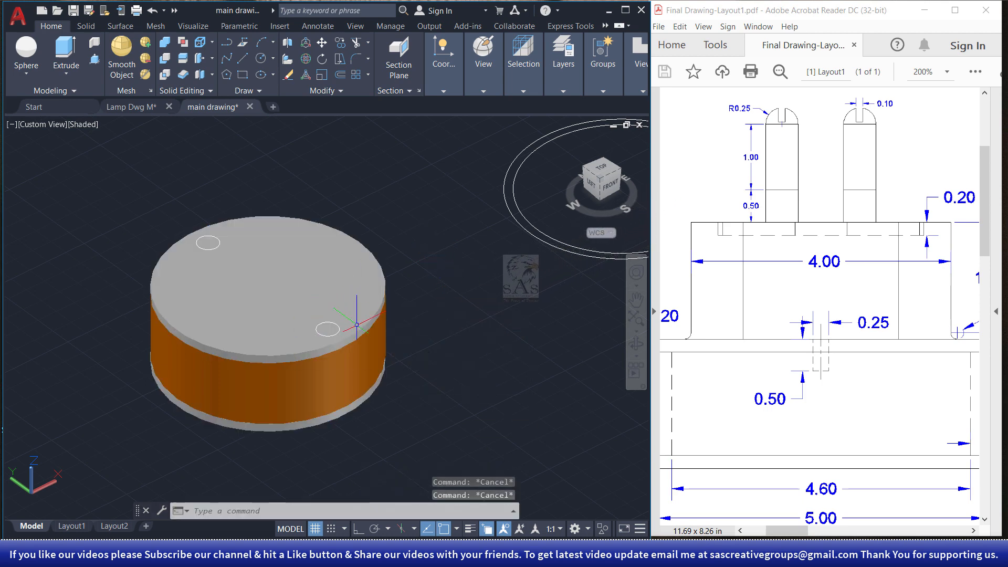
Turn off Selection Cycling and use Presspull with Multiple to cut both small circles 0.50 deep into the united solid.
click(364, 297)
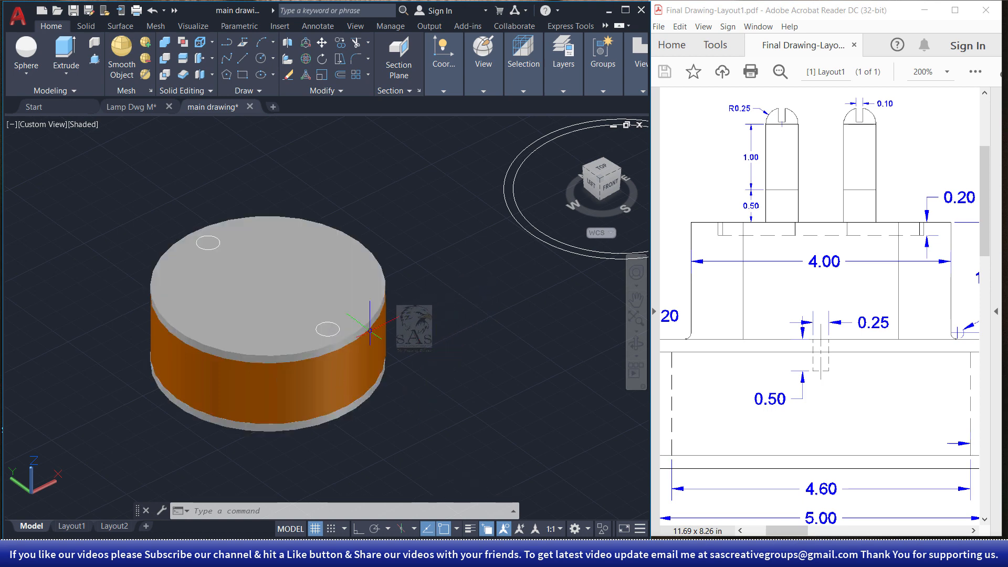
click(491, 529)
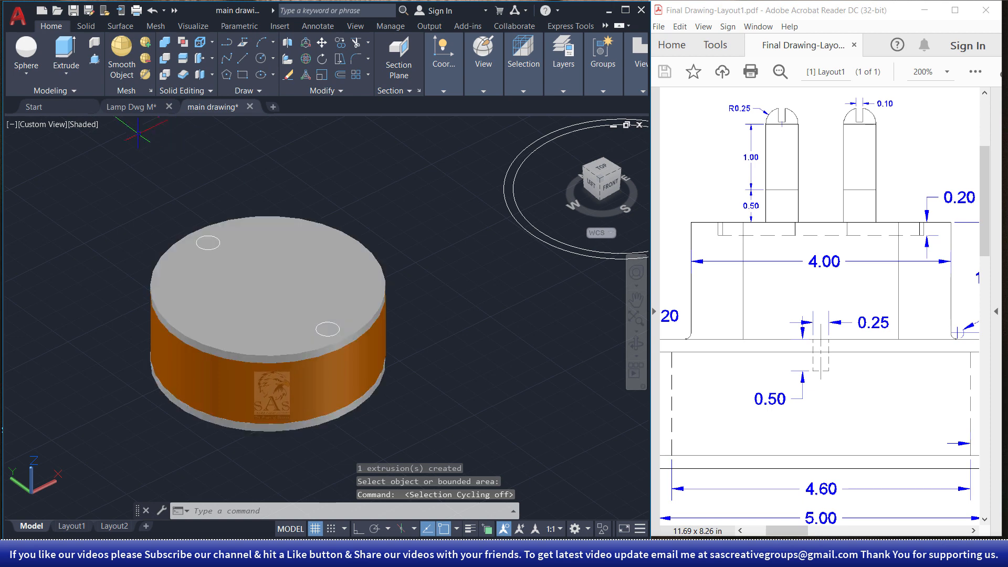
click(98, 62)
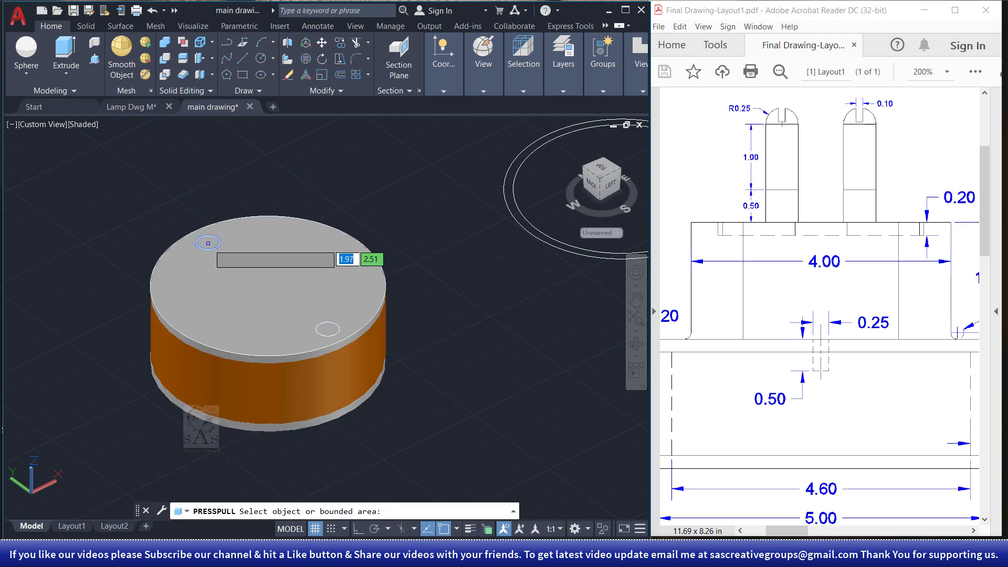
click(208, 242)
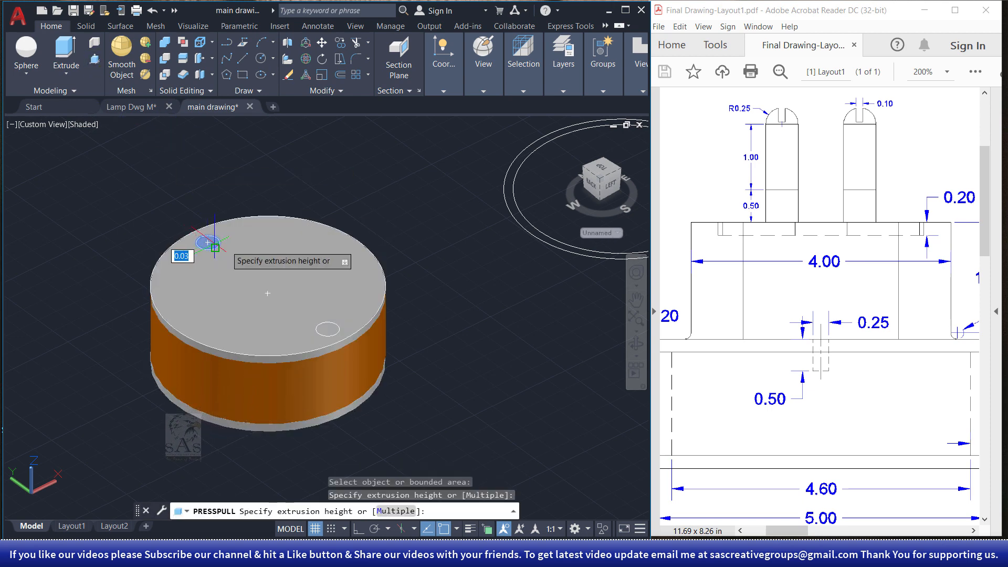
click(396, 511)
click(327, 329)
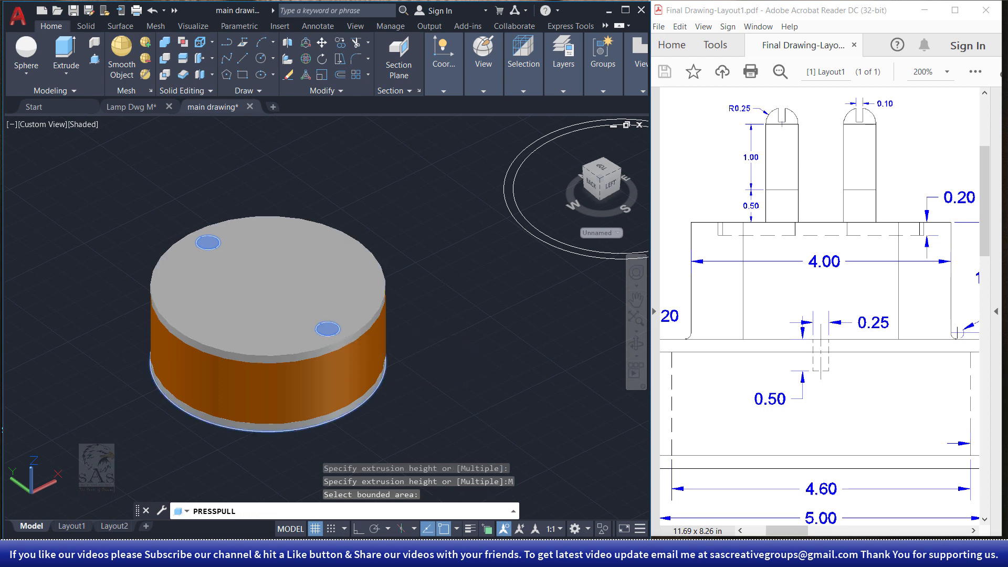
key(Return)
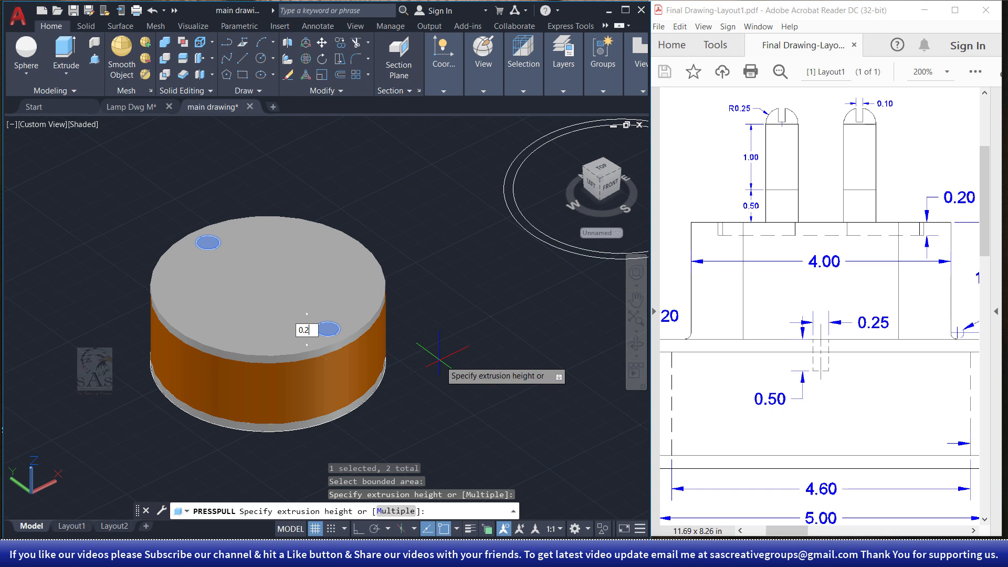
key(BackSpace)
text(50)
key(Return)
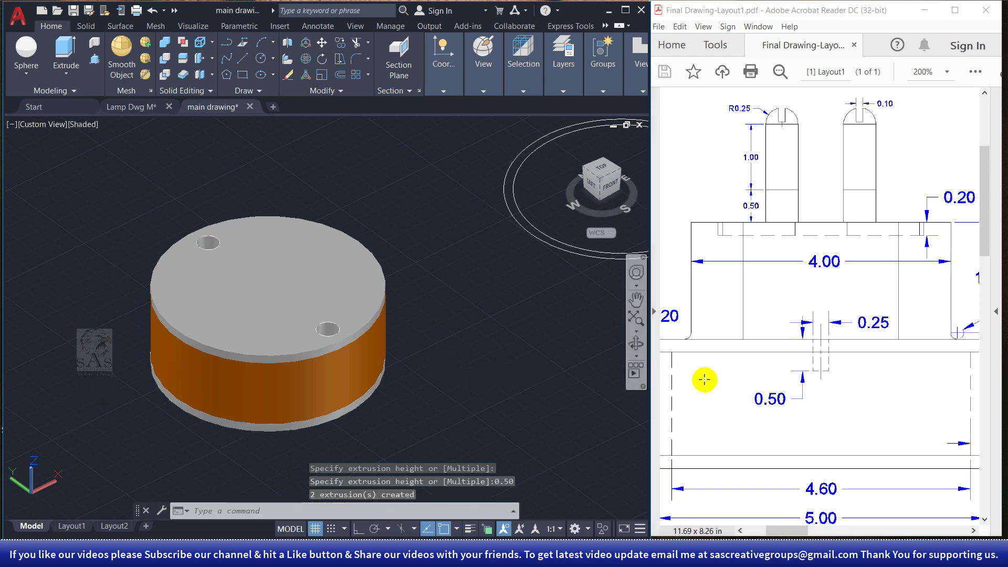
Check the 0.50 hole depth dimension in the PDF drawing and set the visual style to 2D Wireframe.
mouse_move(776, 328)
mouse_down()
mouse_move(862, 401)
mouse_move(873, 389)
mouse_up()
drag(753, 381, 818, 417)
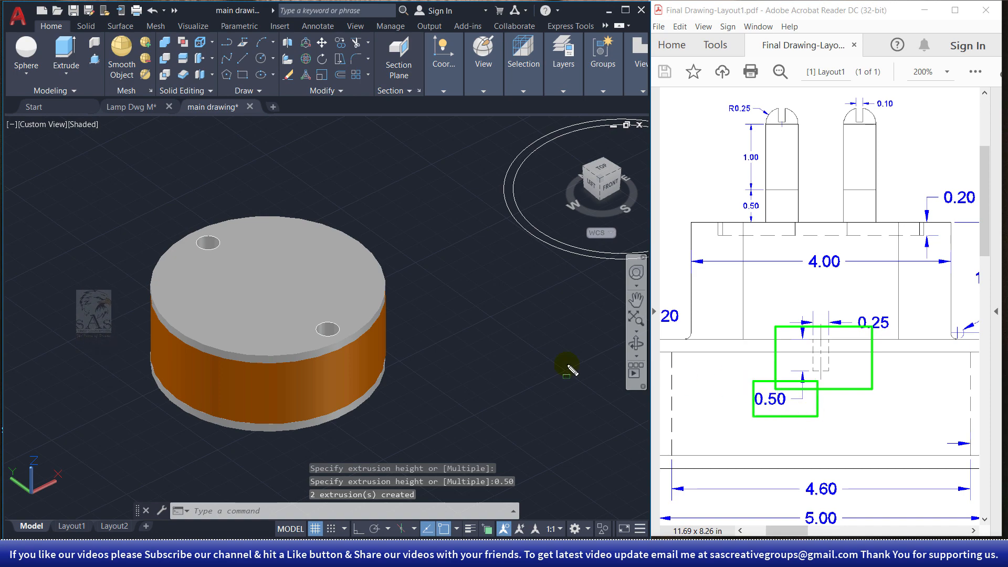
click(278, 253)
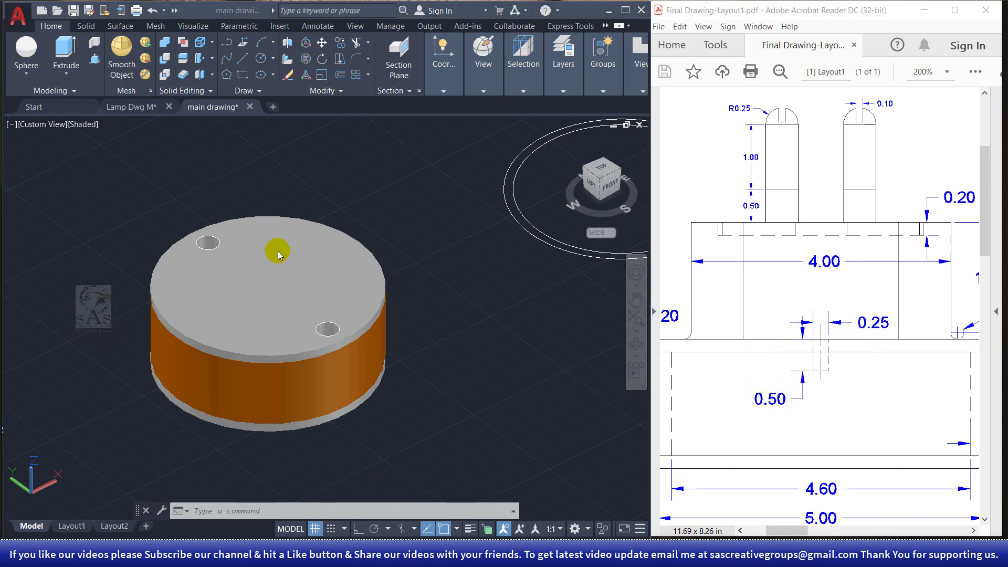
click(85, 125)
click(136, 154)
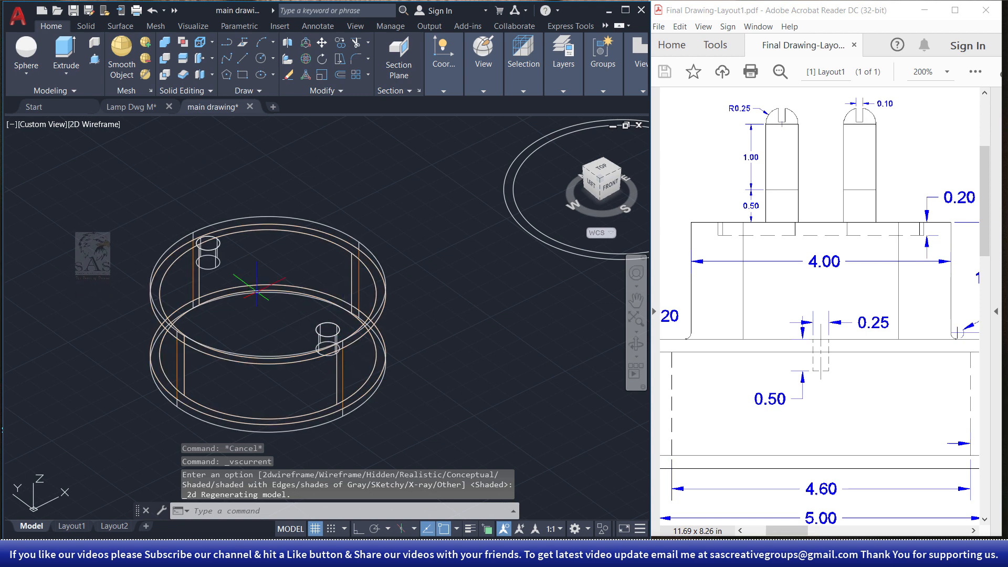
Set the visual style to Shaded and delete the two leftover concentric circles beside the disc assembly.
click(90, 127)
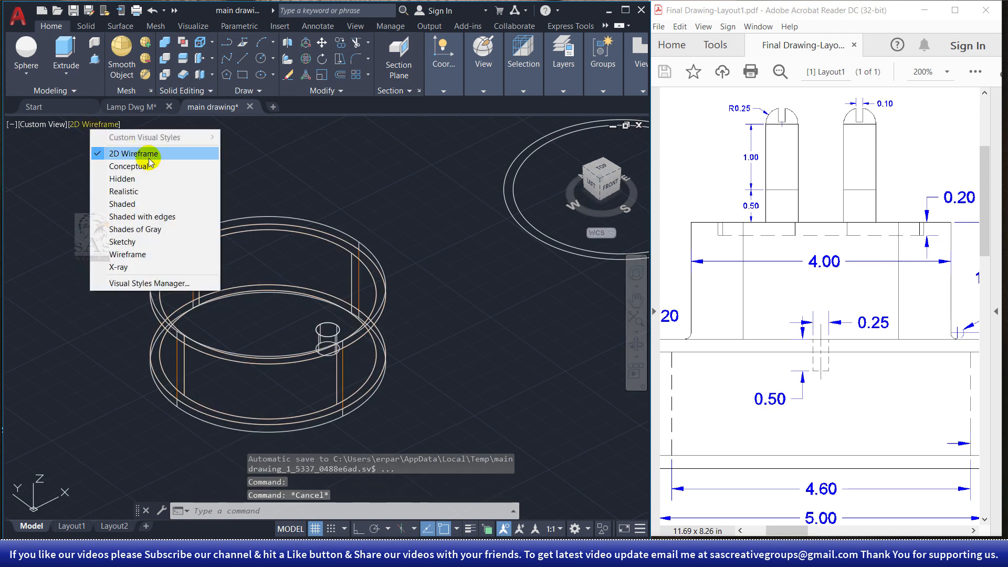
click(172, 206)
scroll(230, 312, down, 8)
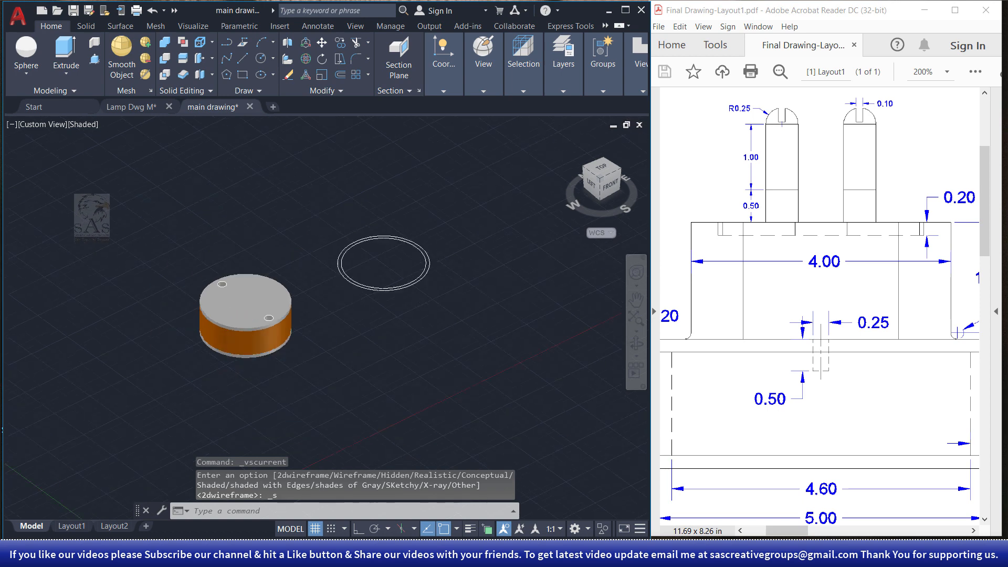
scroll(390, 255, up, 2)
click(381, 256)
click(311, 304)
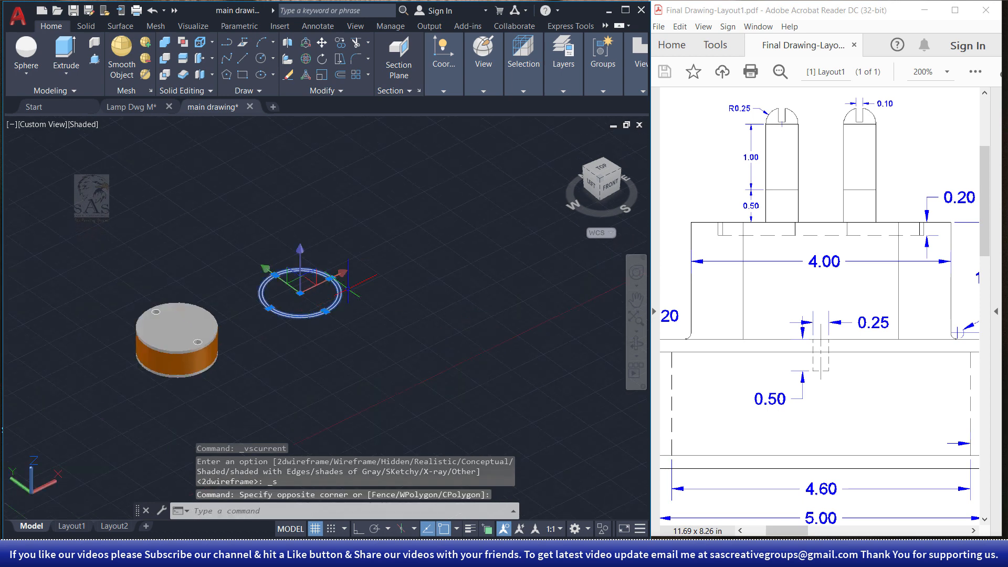
key(Escape)
Group the plug body and its two pins into one unnamed group.
scroll(426, 268, down, 3)
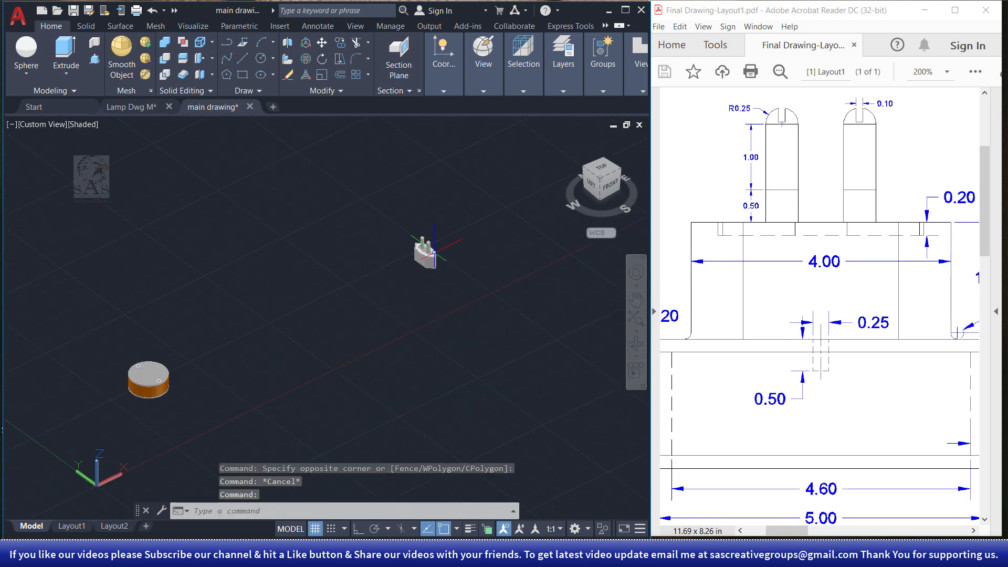
scroll(428, 248, up, 10)
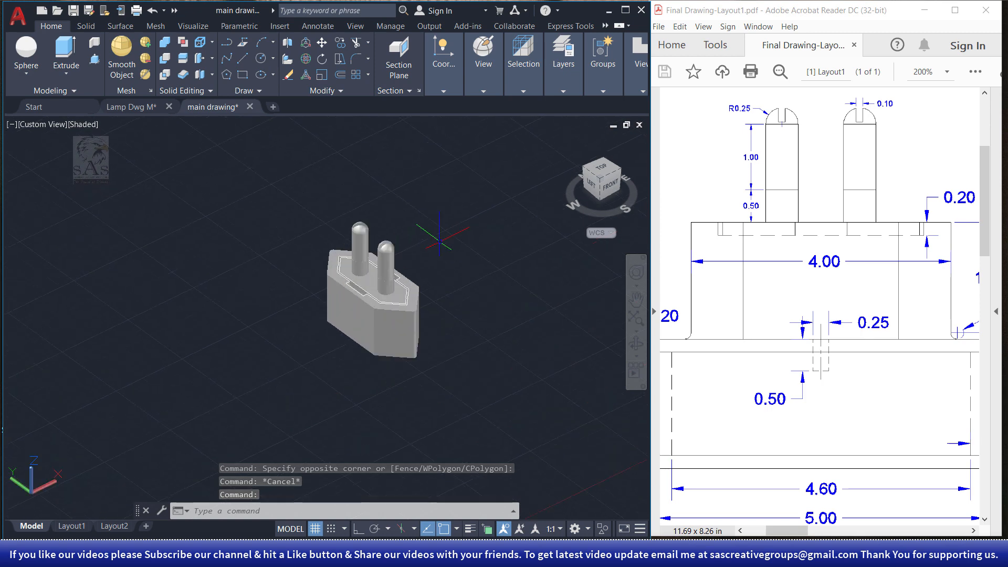
shift+middle_drag(385, 288, 384, 287)
scroll(384, 287, down, 5)
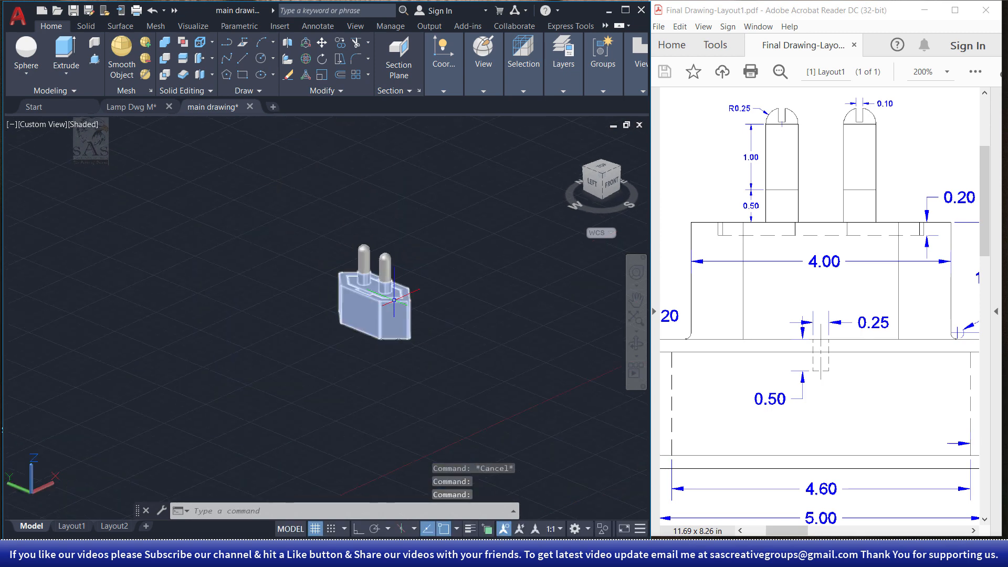
click(387, 305)
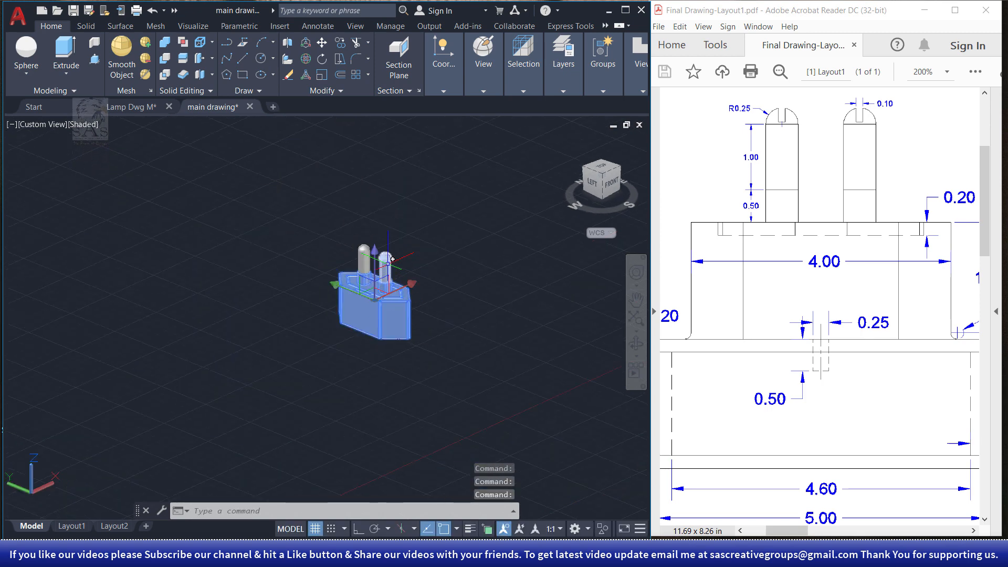
scroll(362, 249, up, 2)
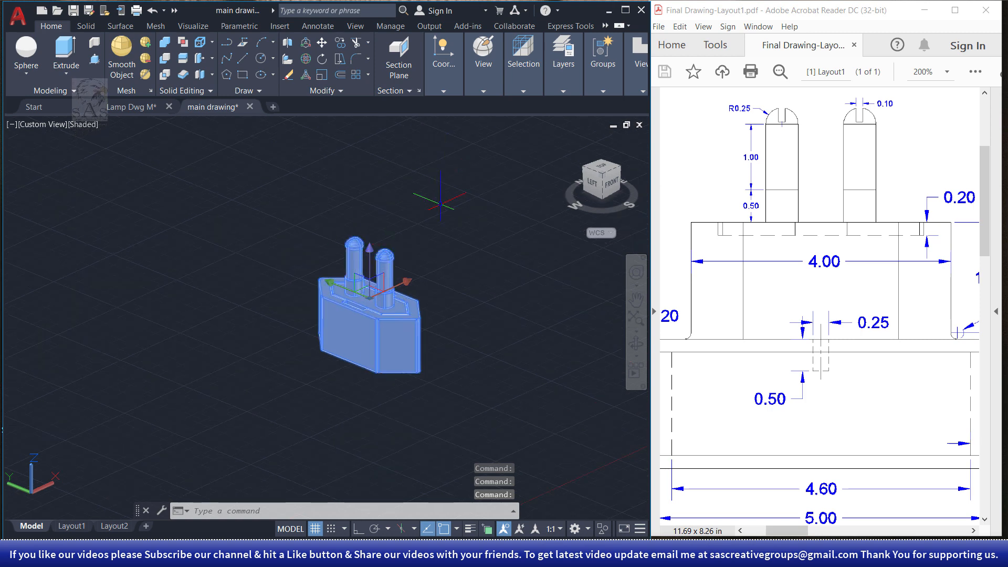
click(593, 81)
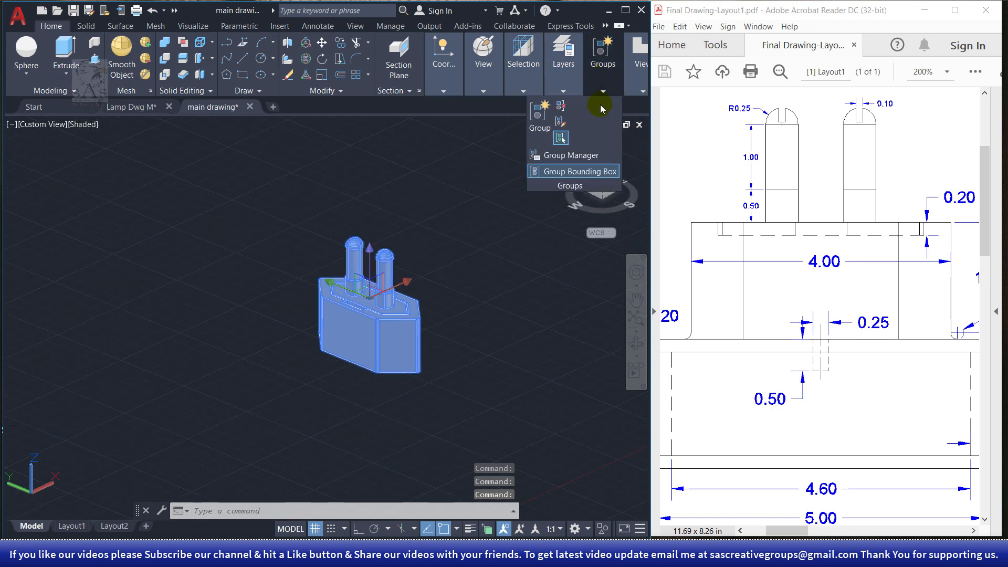
click(539, 113)
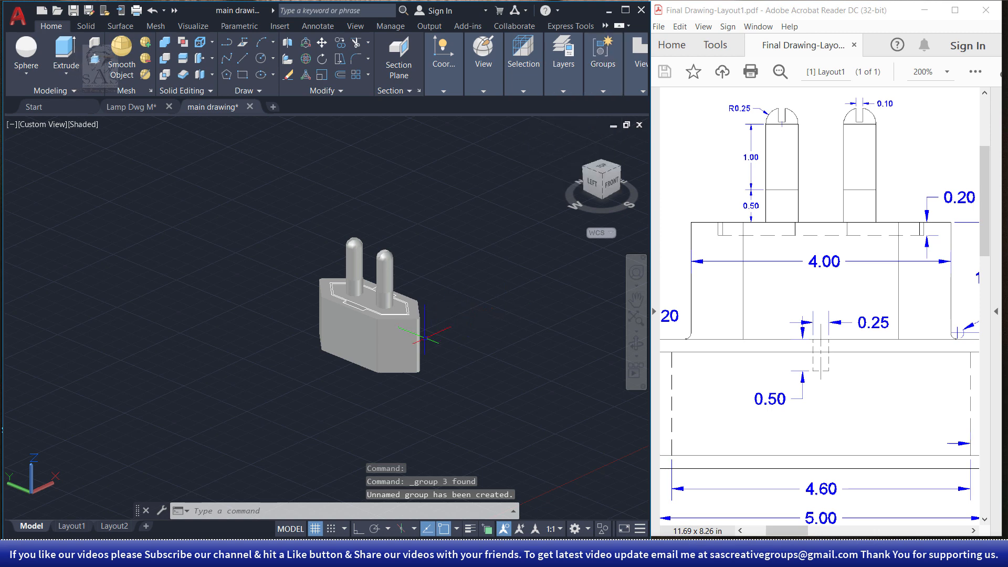
Move the grouped plug away from the leftover hexagonal outline beneath it.
click(426, 338)
click(389, 342)
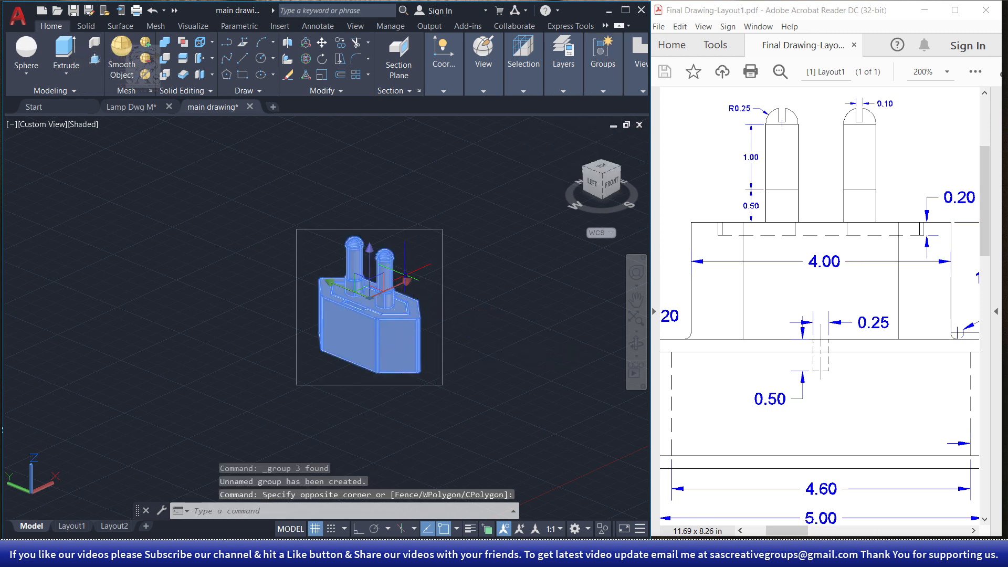
click(409, 283)
click(196, 378)
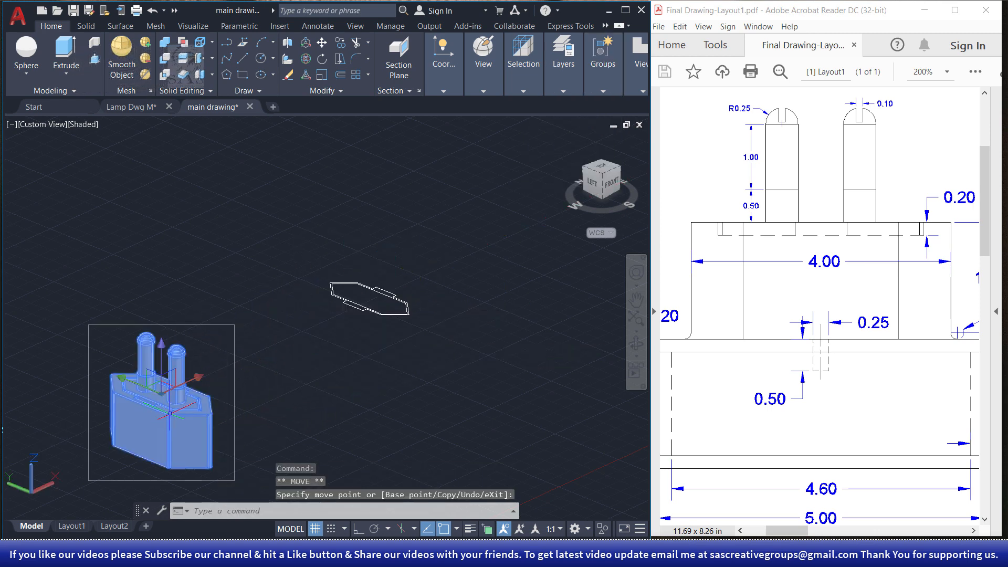
key(Escape)
Delete the leftover hexagonal outline that the plug was built from.
click(430, 231)
click(302, 320)
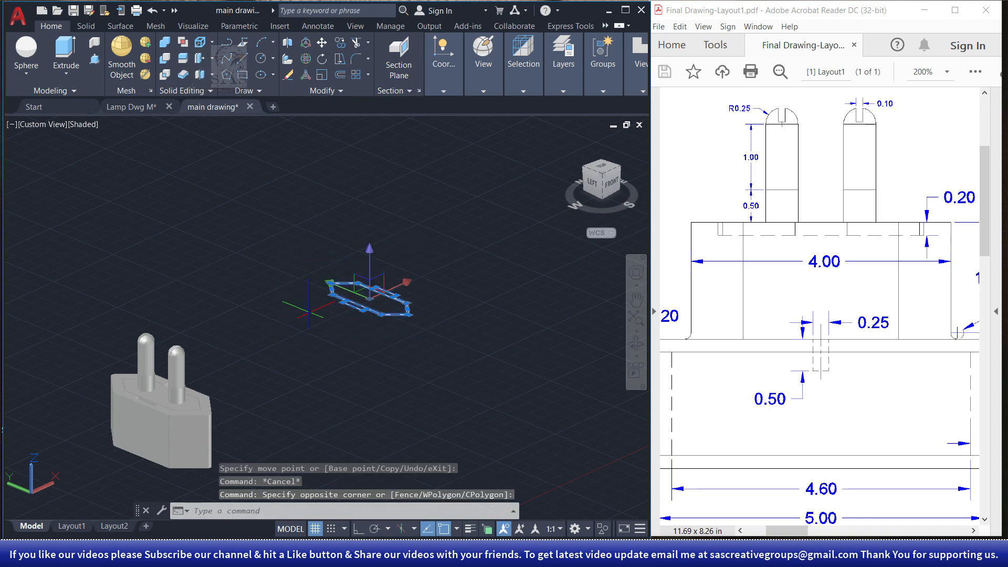
key(Delete)
Move the grouped plug closer to the round disc assembly.
scroll(340, 292, down, 5)
middle_drag(340, 293, 479, 255)
click(458, 292)
click(432, 294)
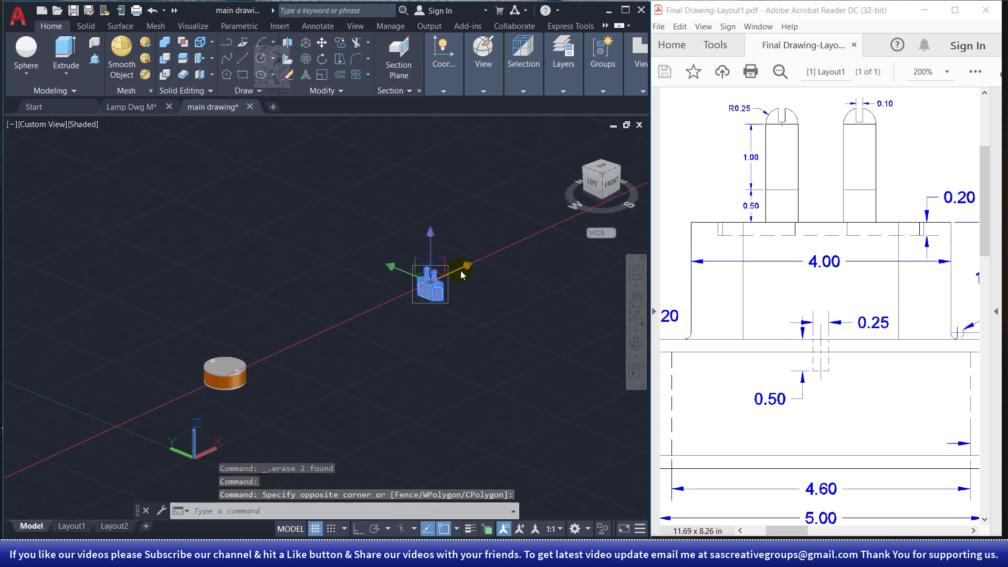
click(462, 274)
click(294, 353)
key(Escape)
scroll(294, 353, up, 2)
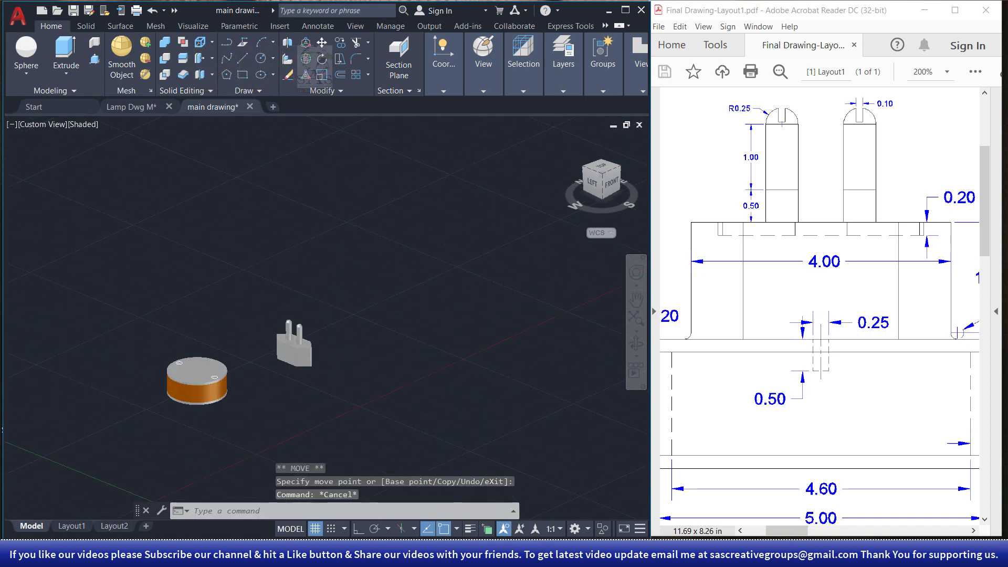
scroll(296, 353, up, 2)
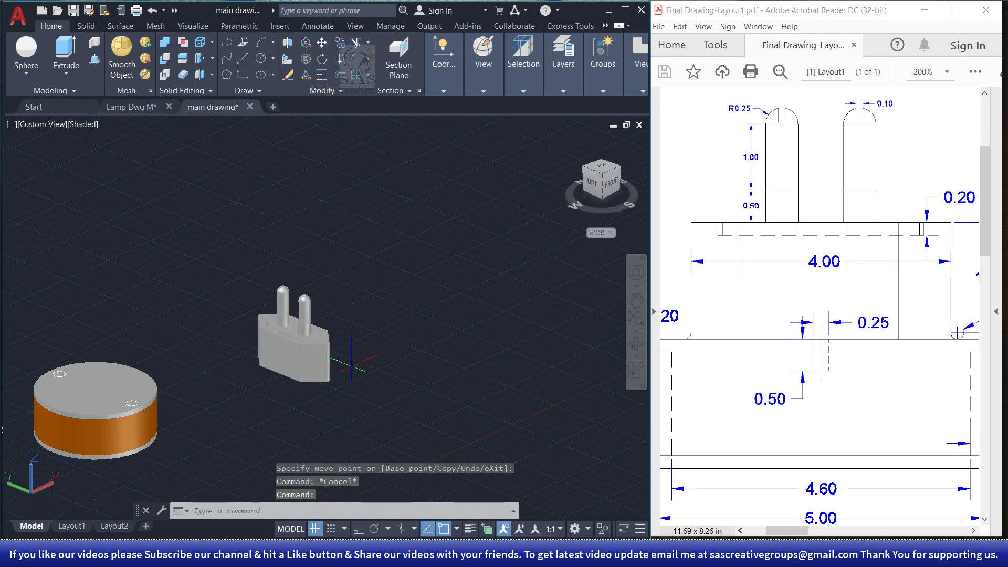
click(307, 370)
key(Escape)
click(323, 57)
key(Escape)
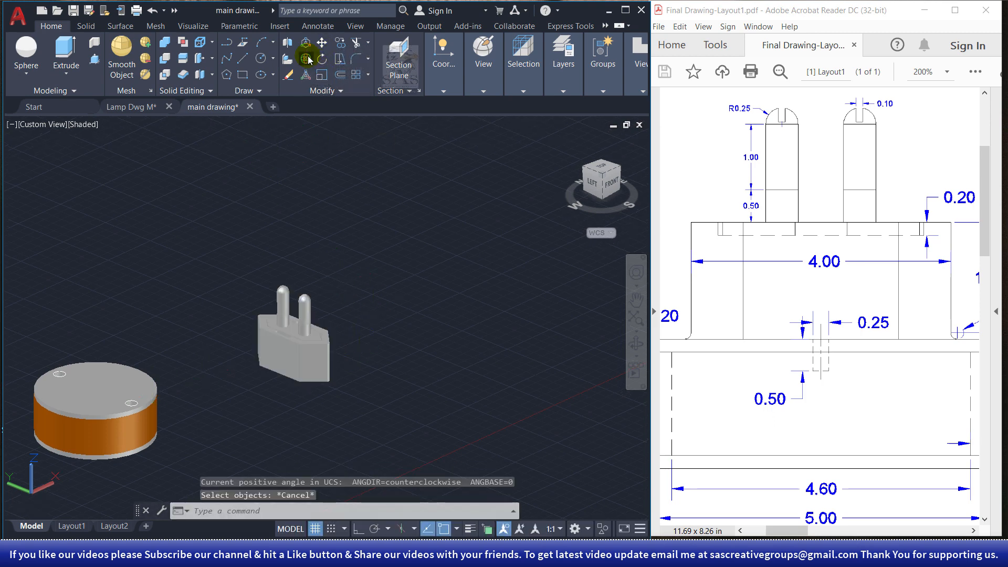
Rotate the grouped plug 90 degrees about its vertical axis with 3D Rotate.
click(306, 59)
click(307, 358)
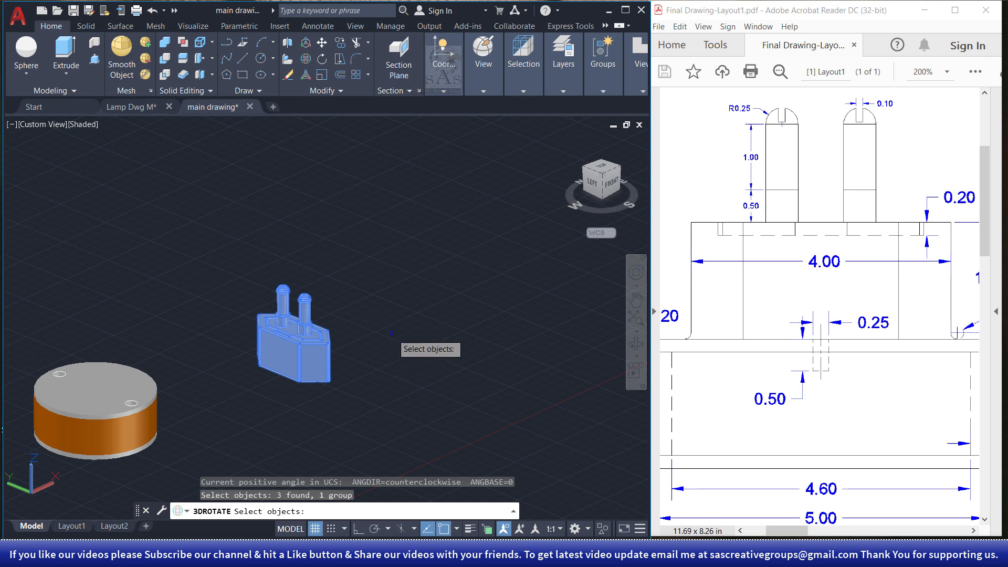
key(Return)
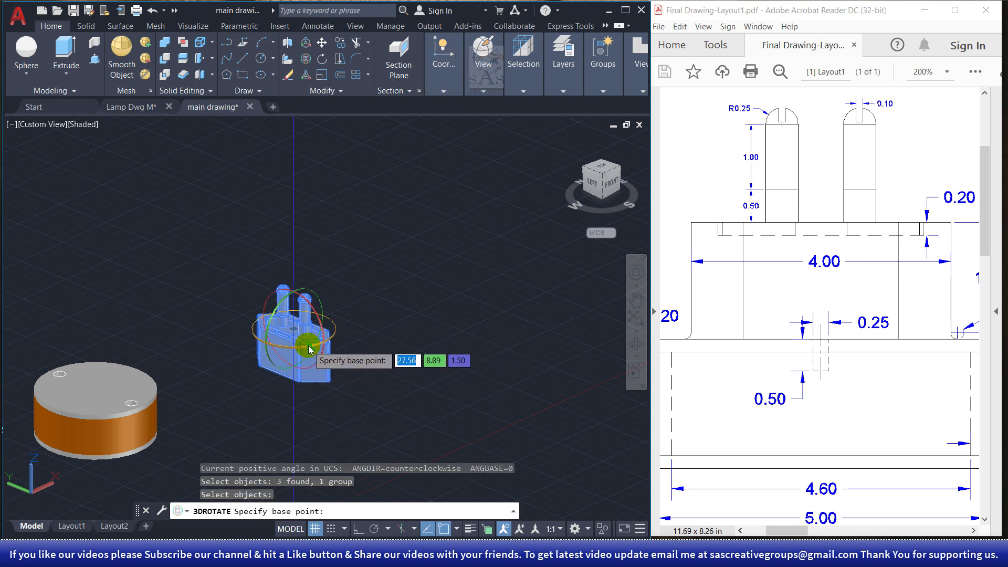
click(310, 349)
click(327, 342)
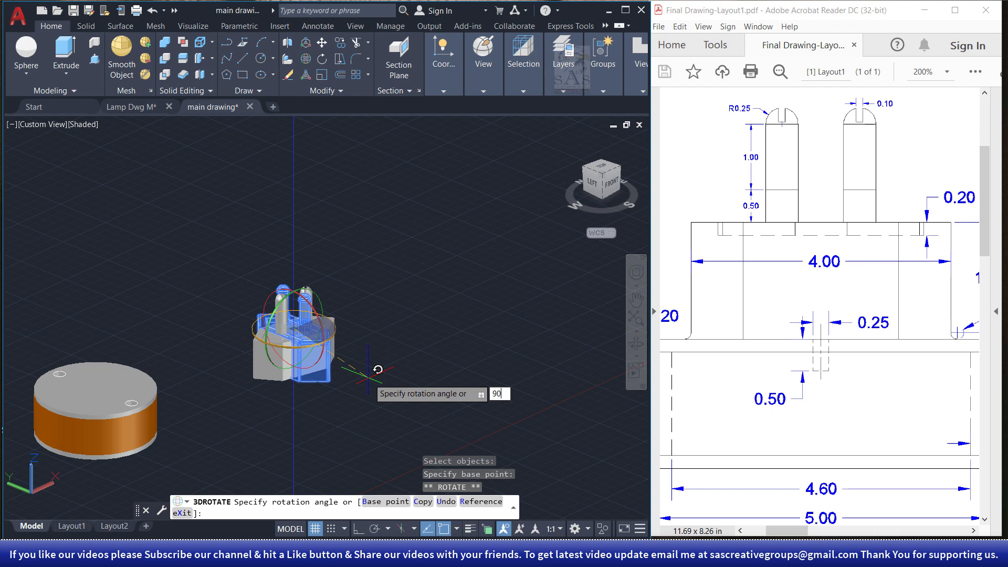
text(90)
key(Return)
key(Escape)
key(Escape)
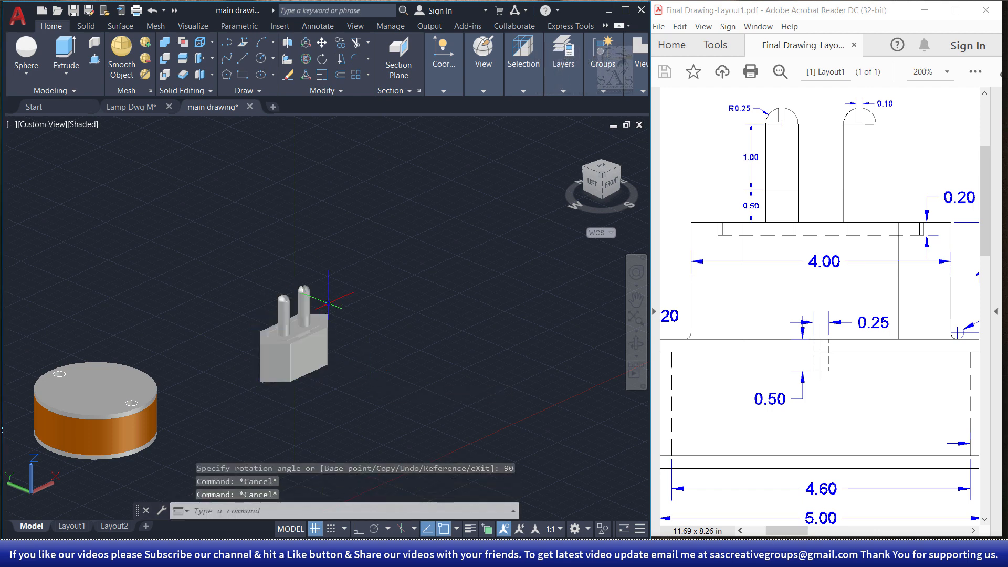
Set the visual style to 2D Wireframe and draw a helper line between the midpoints of the plug's two long bottom edges.
click(89, 129)
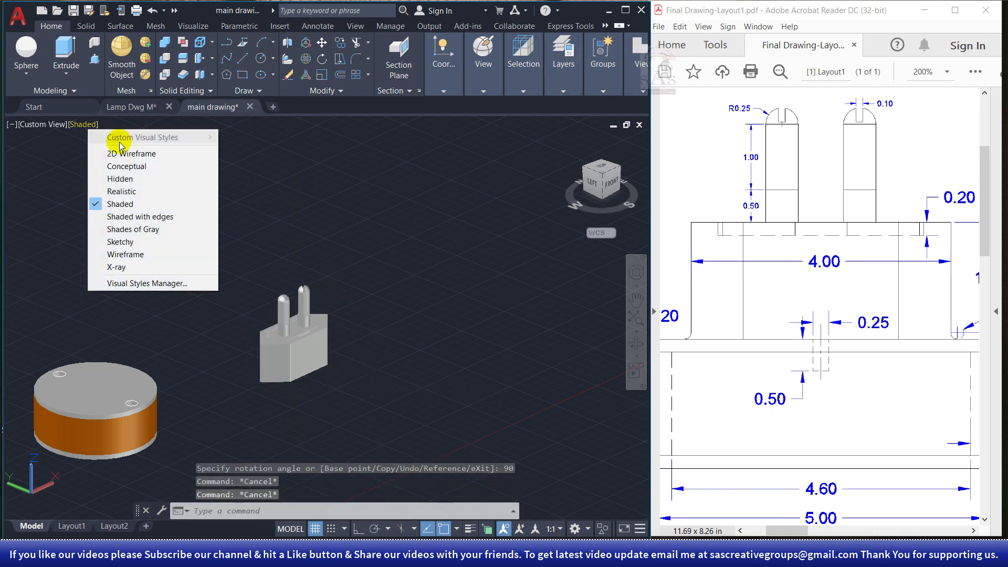
click(120, 152)
middle_drag(297, 388, 318, 412)
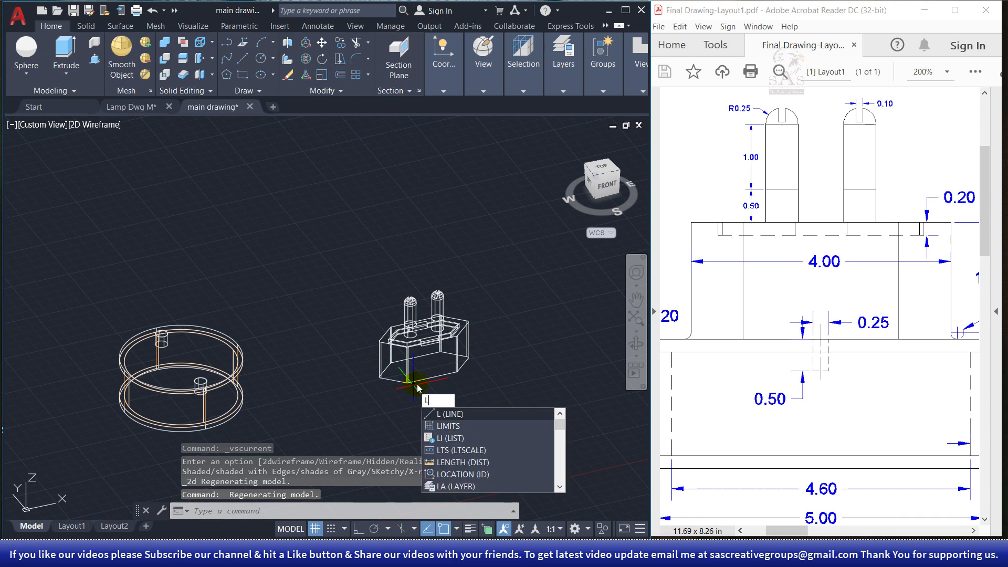
key(Return)
scroll(444, 375, up, 6)
click(341, 304)
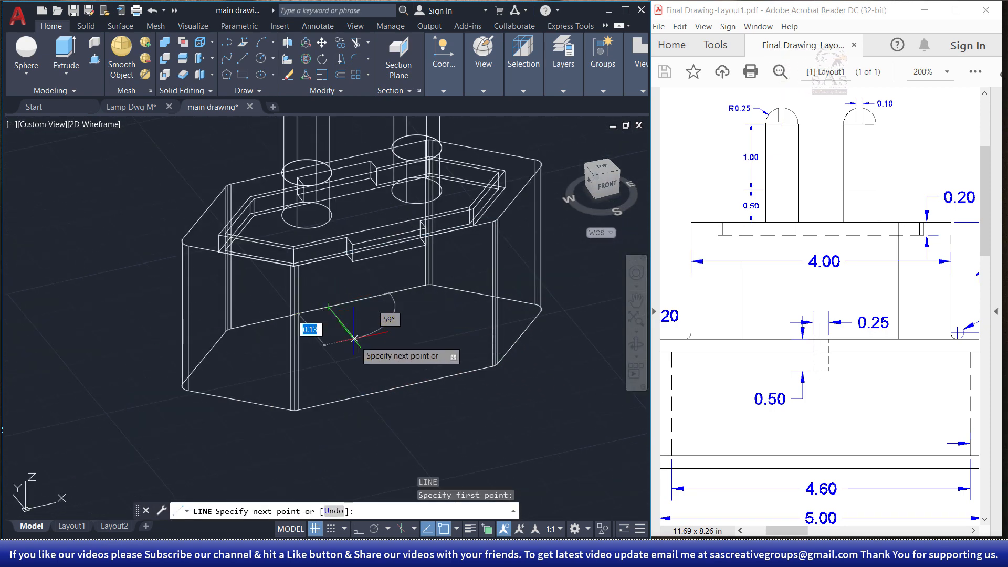
click(395, 388)
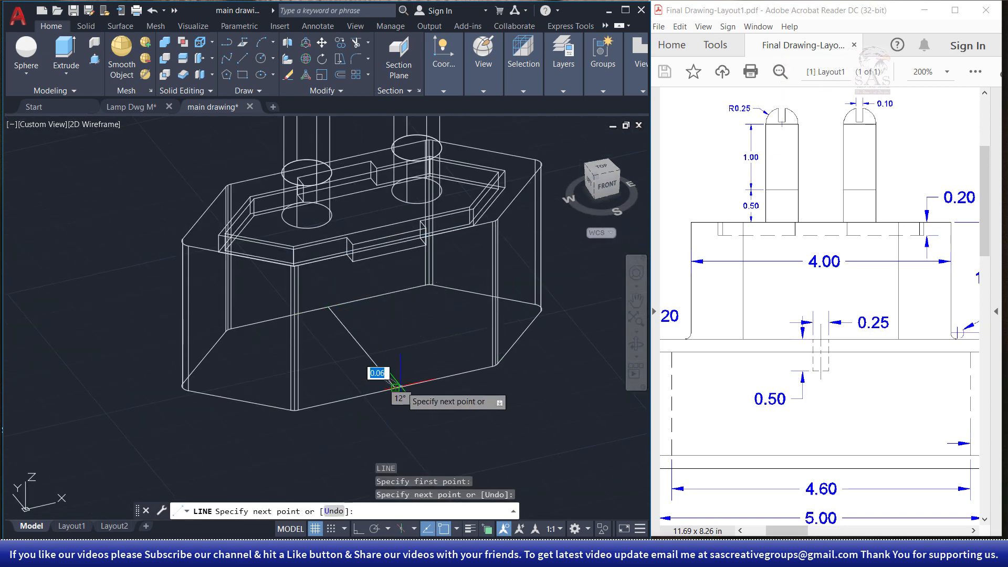
key(Escape)
key(Escape)
Move the plug group and helper line from the line's midpoint to the centre of the disc assembly's top face.
scroll(432, 378, down, 4)
click(297, 202)
key(Escape)
key(Escape)
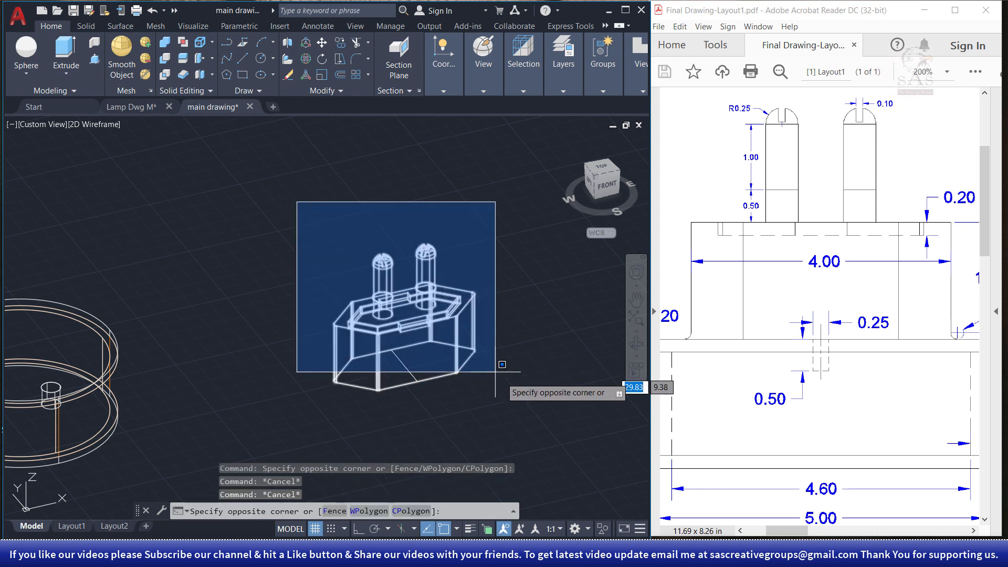
click(527, 414)
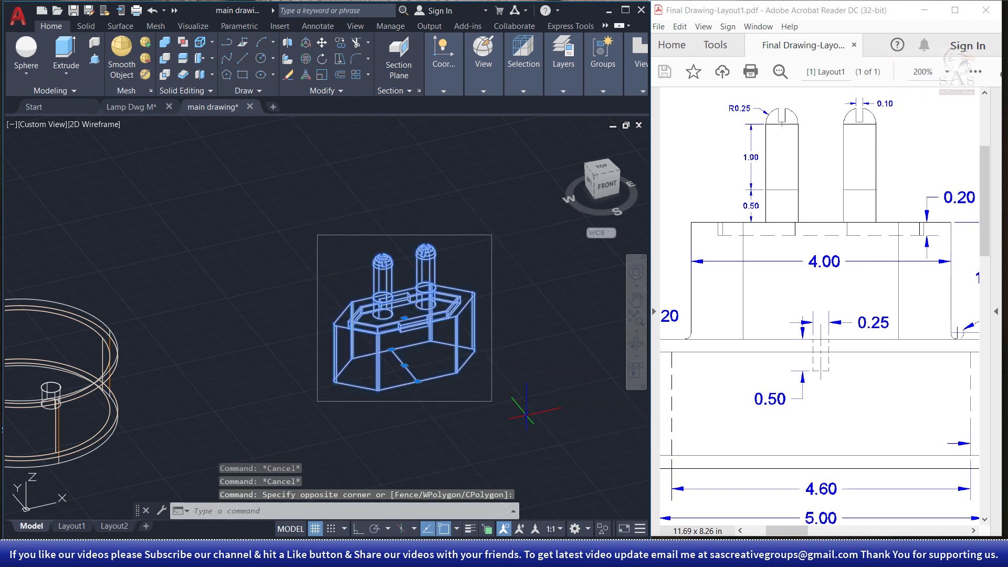
text(m)
key(Return)
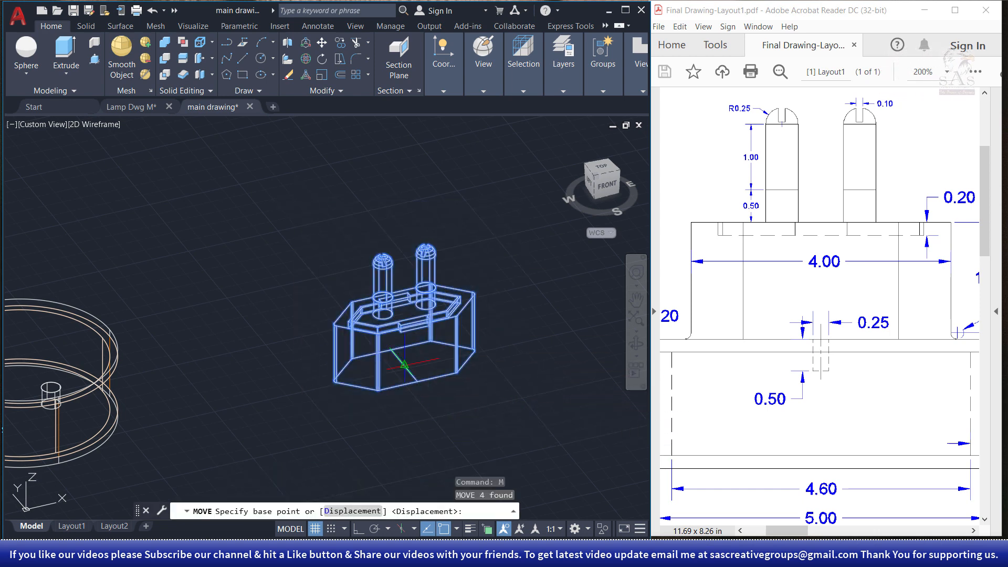
click(404, 365)
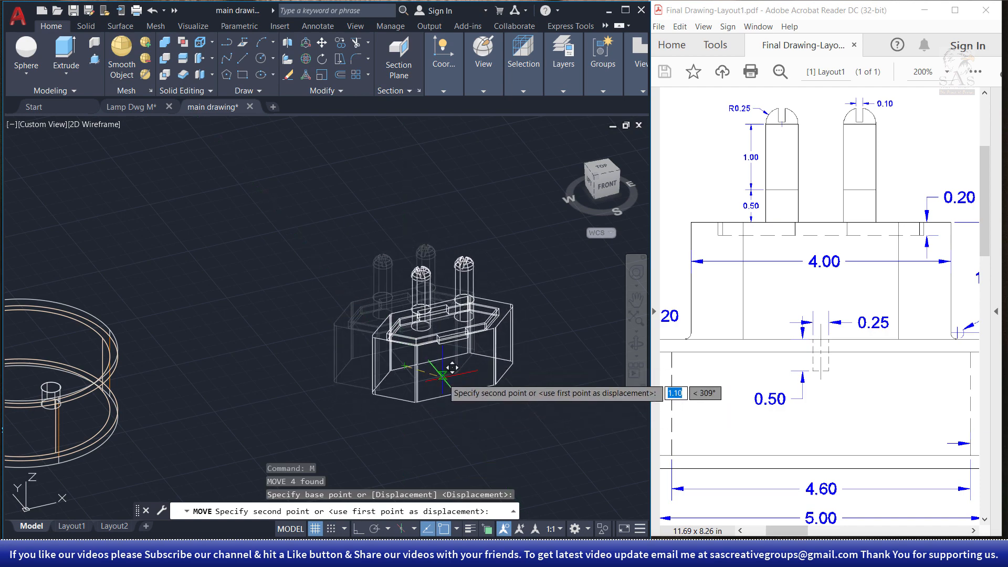
scroll(472, 399, down, 4)
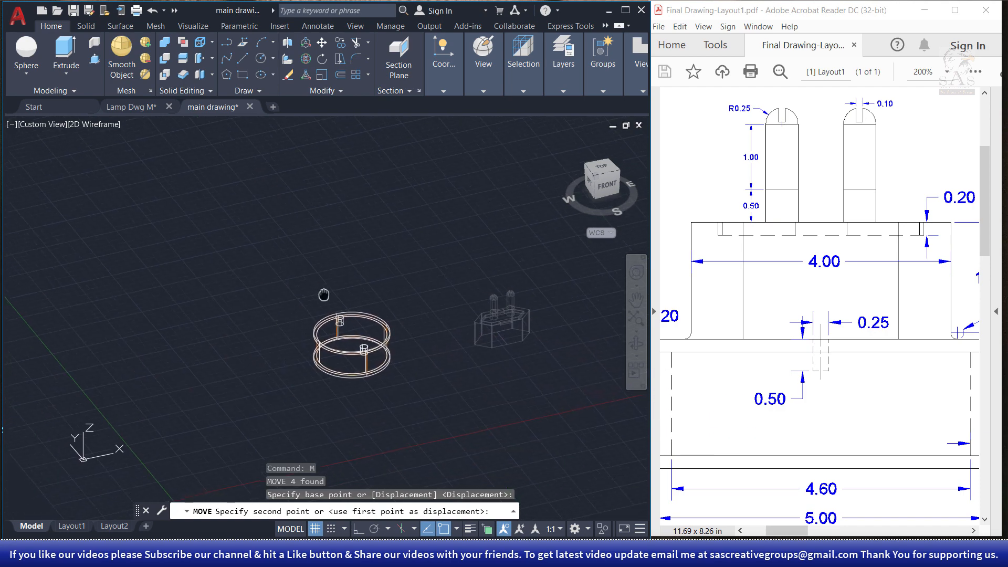
scroll(354, 325, up, 6)
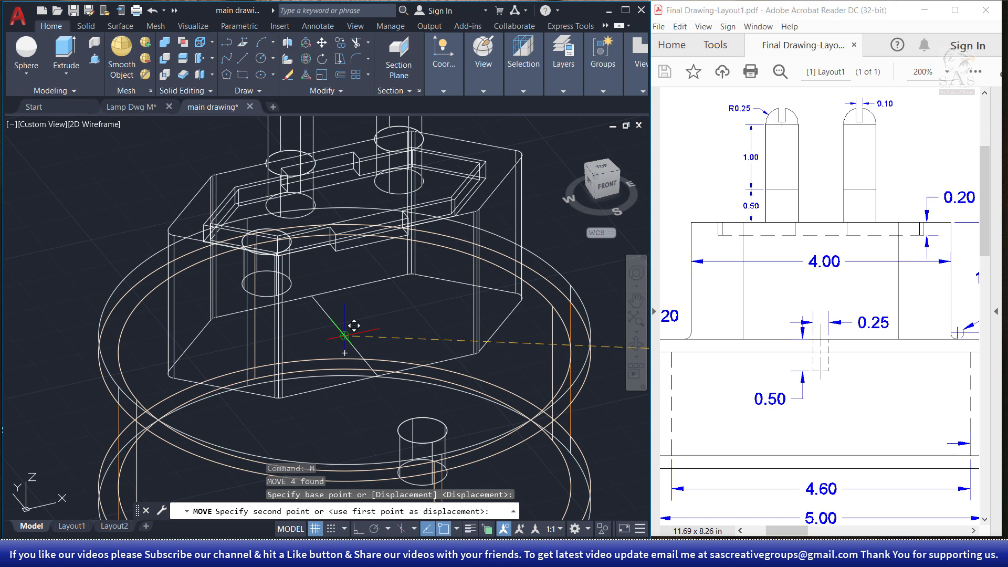
key(Escape)
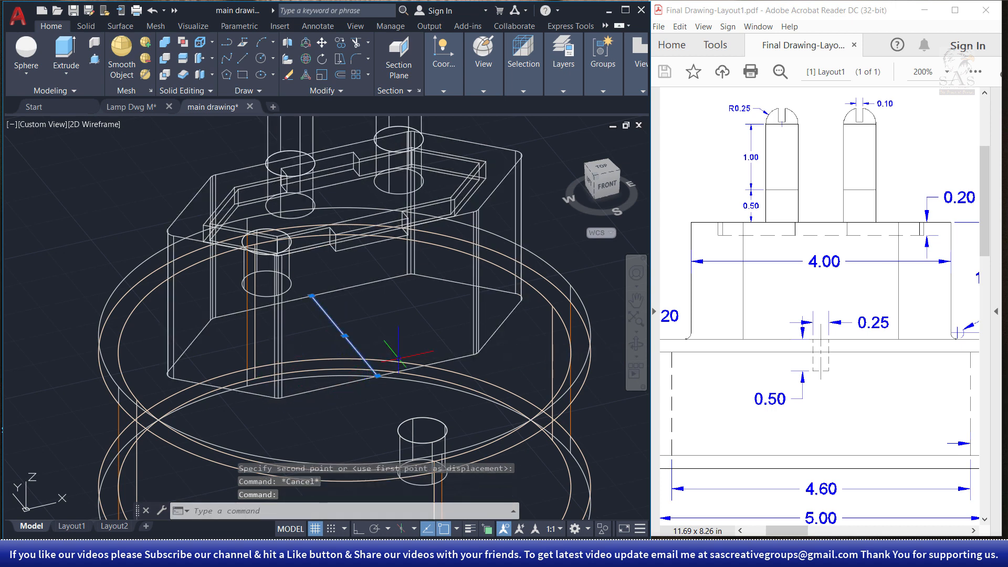
Delete the helper line under the plug, set the visual style to Shaded and inspect the assembly from above.
key(Delete)
scroll(376, 349, down, 4)
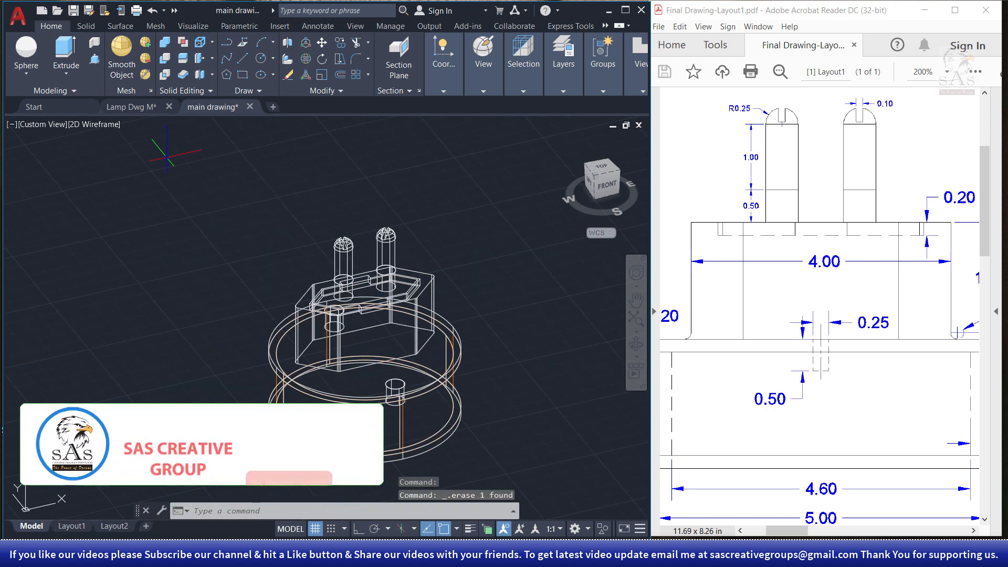
click(104, 129)
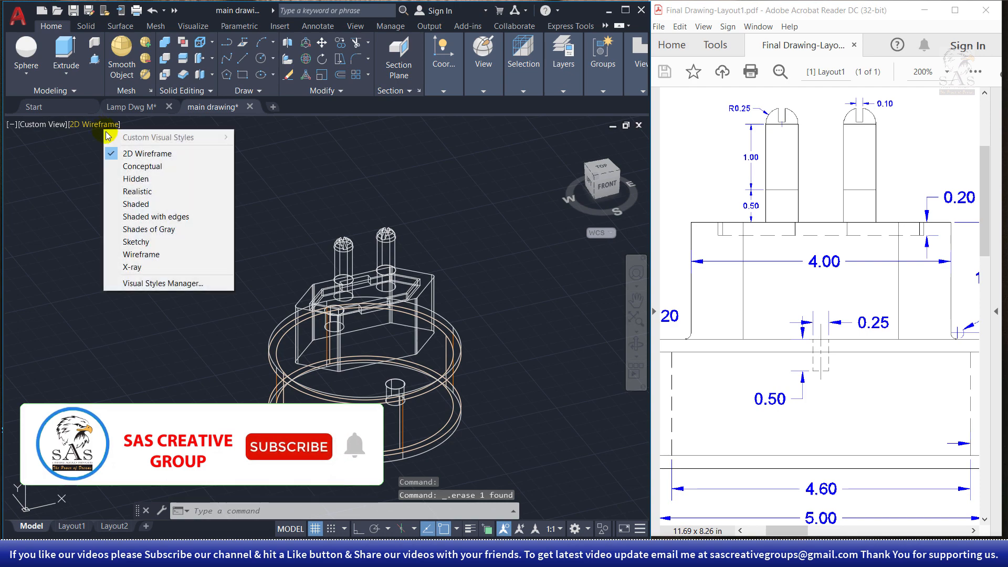
click(175, 203)
mouse_move(348, 383)
shift+middle_down()
mouse_move(365, 372)
mouse_move(286, 342)
mouse_move(338, 326)
mouse_move(371, 337)
mouse_move(402, 394)
mouse_move(372, 400)
mouse_move(299, 368)
mouse_move(229, 386)
mouse_move(415, 271)
shift+middle_up()
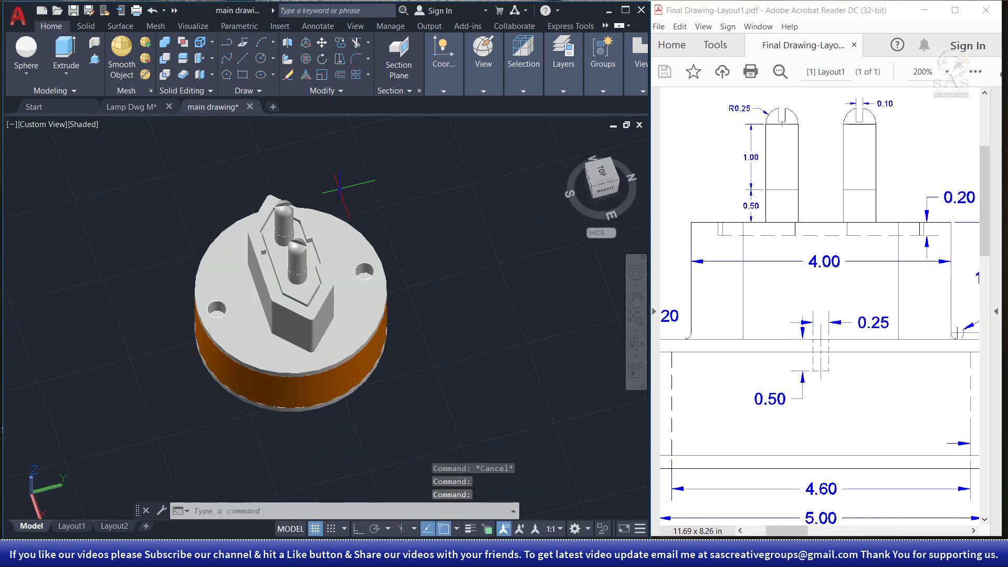
Delete the leftover object at one hole of the disc's top face and check around the other hole for strays.
click(340, 188)
click(422, 306)
key(Delete)
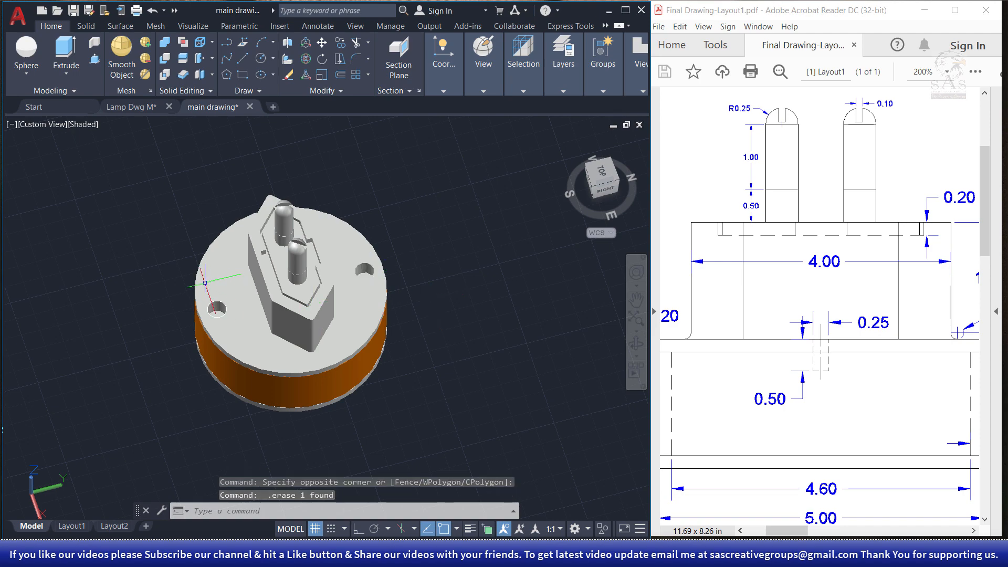
click(156, 266)
click(241, 358)
shift+middle_drag(241, 358, 522, 302)
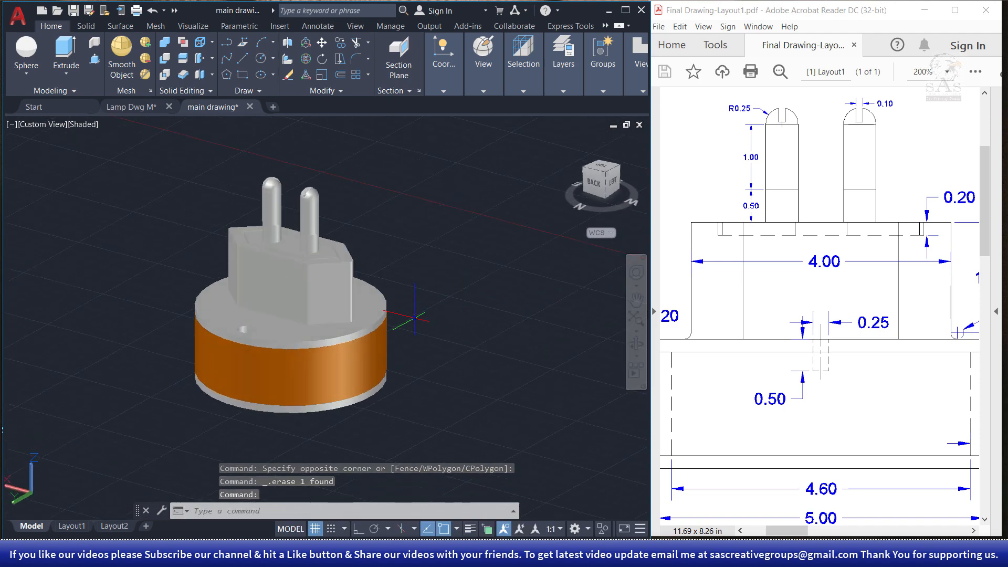
middle_drag(415, 317, 370, 335)
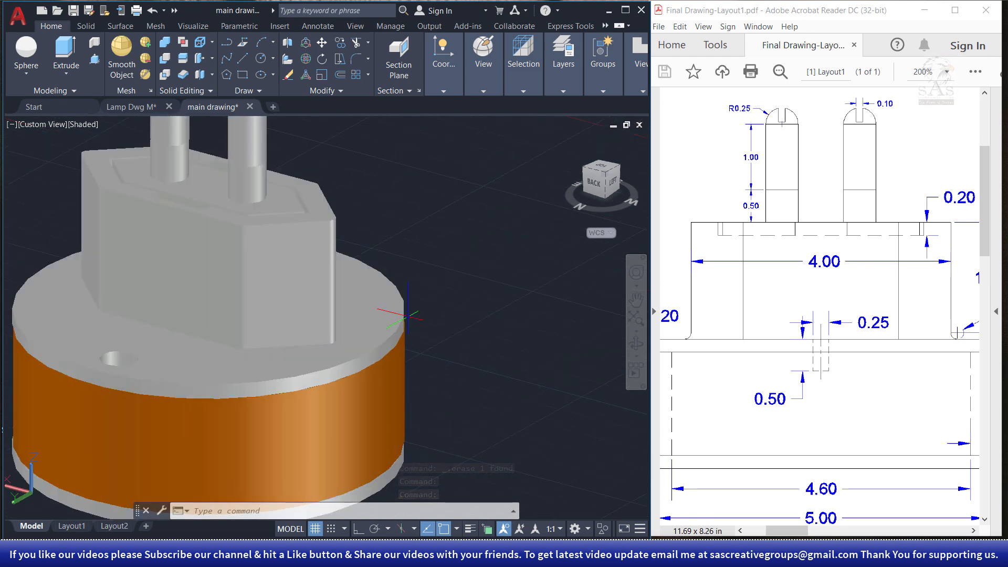
scroll(381, 325, down, 5)
scroll(302, 298, up, 1)
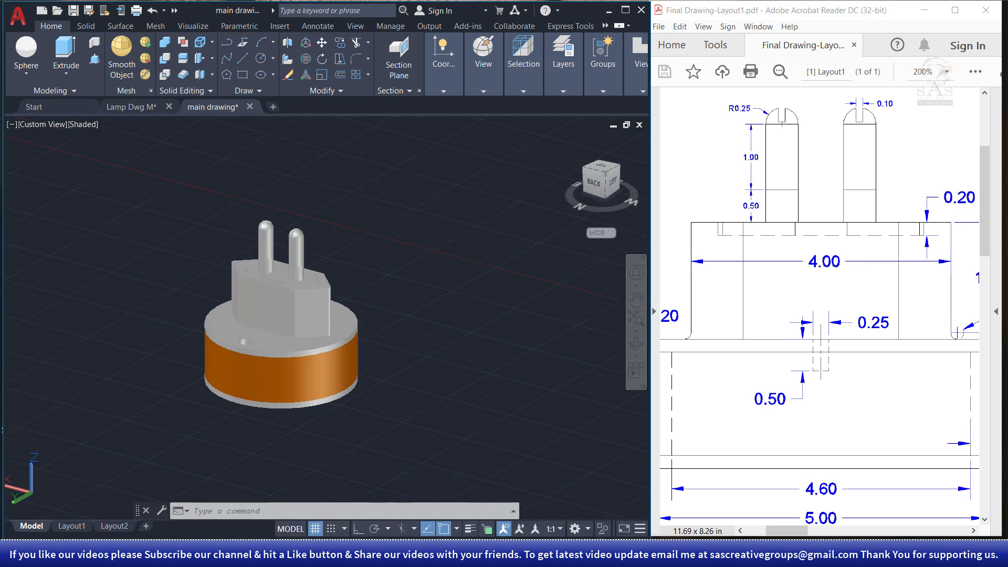
Ungroup the pin plug so that its body and pins are separate objects again.
click(302, 297)
click(602, 87)
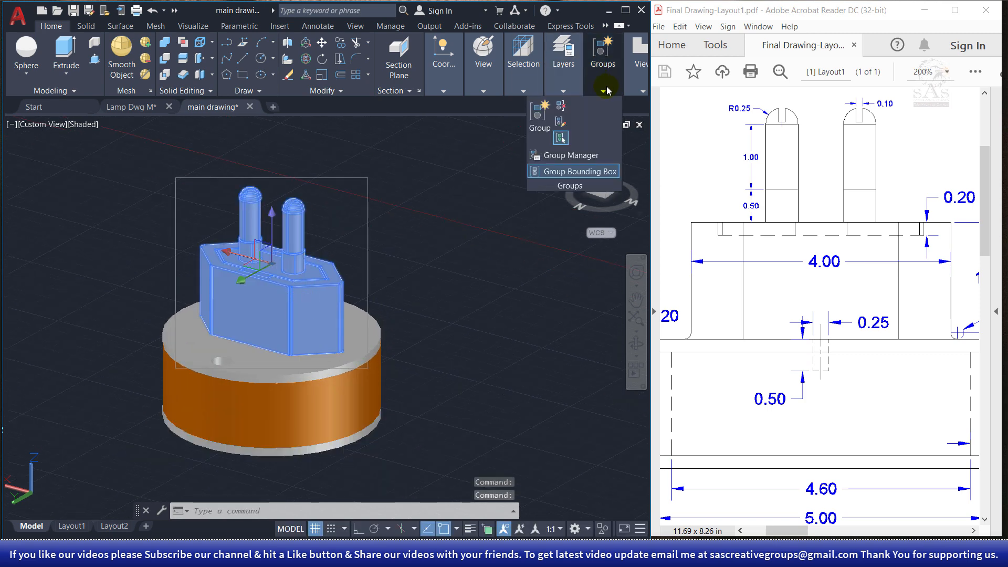
click(562, 110)
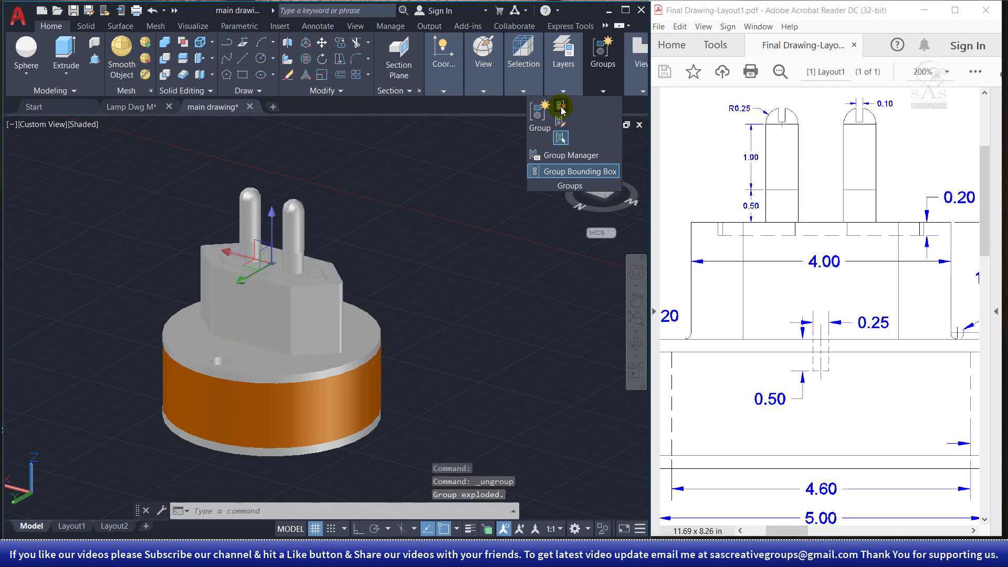
key(Escape)
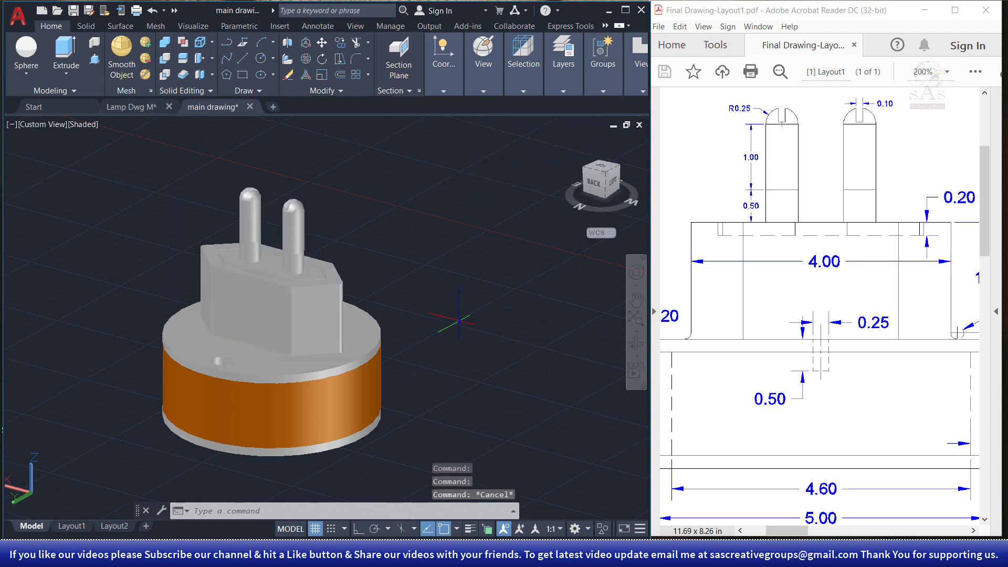
Union the plug body with the holed disc base into a single solid.
click(165, 43)
click(311, 304)
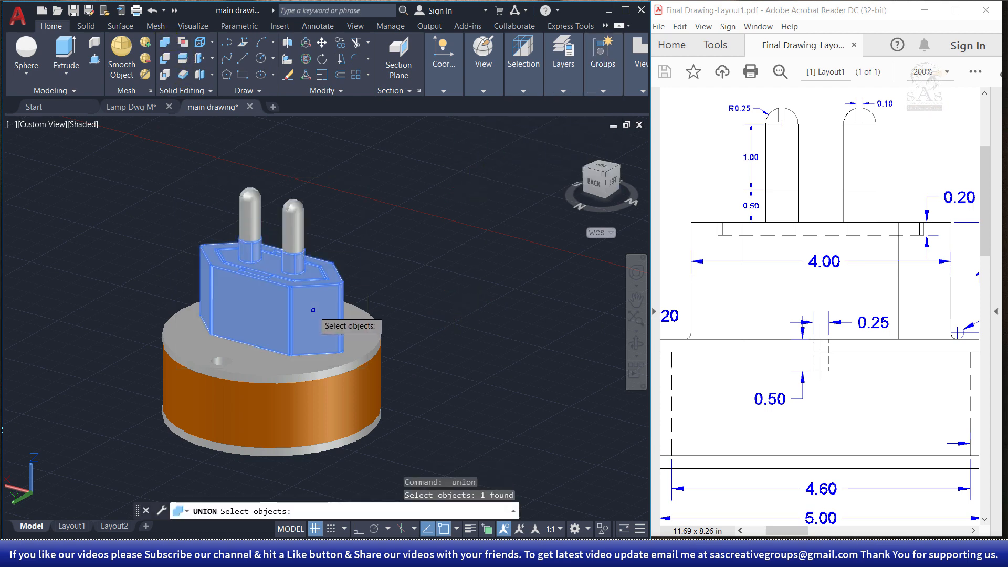
click(324, 362)
key(Return)
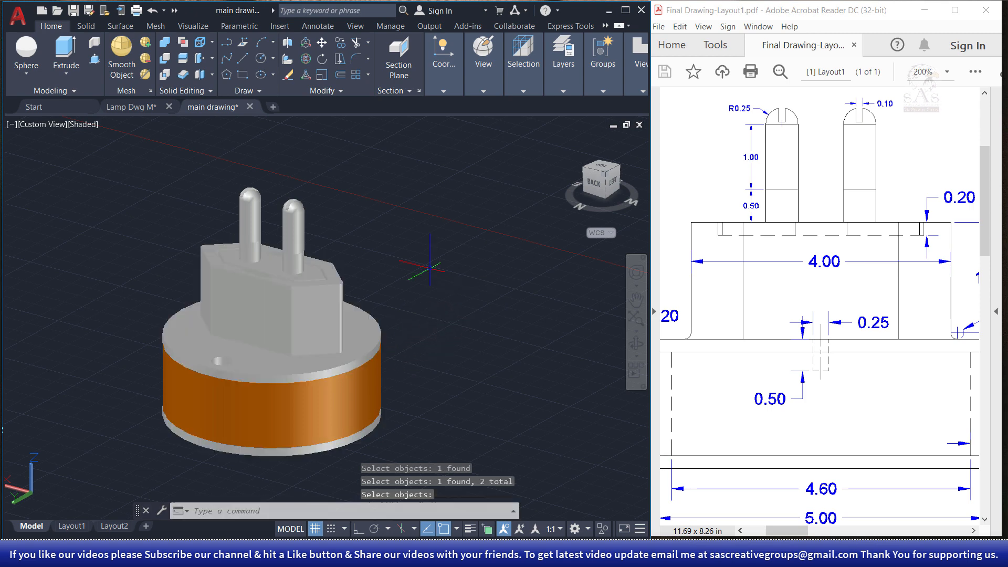
key(Escape)
click(349, 344)
key(Escape)
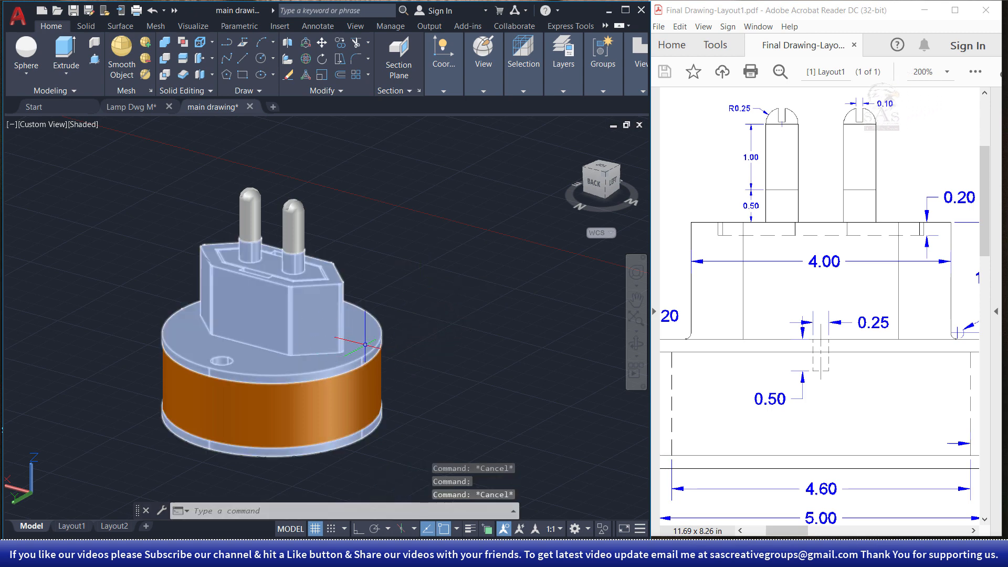
key(Escape)
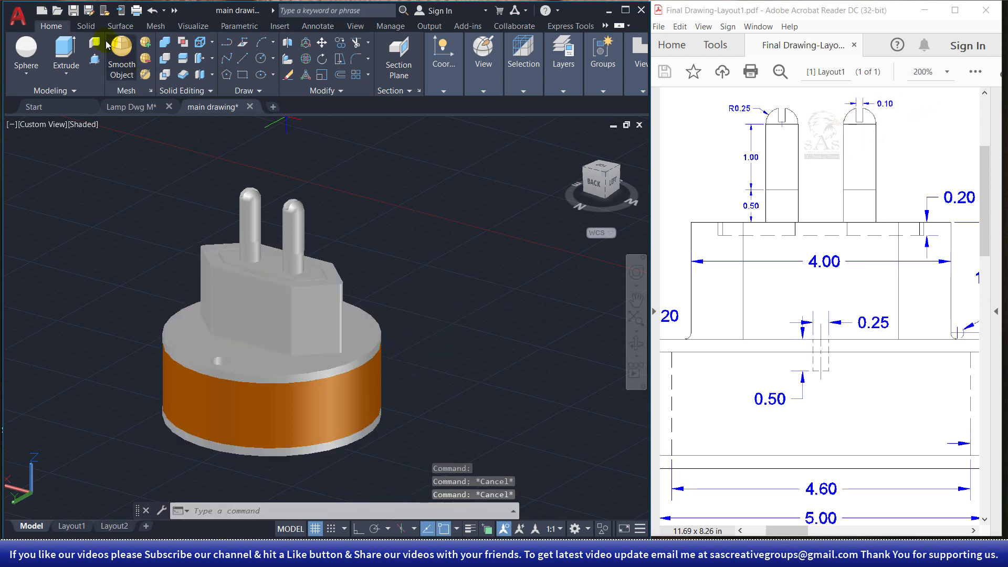
Fillet the edge loop where the plug body meets the disc's top face with a 0.1 radius.
click(87, 27)
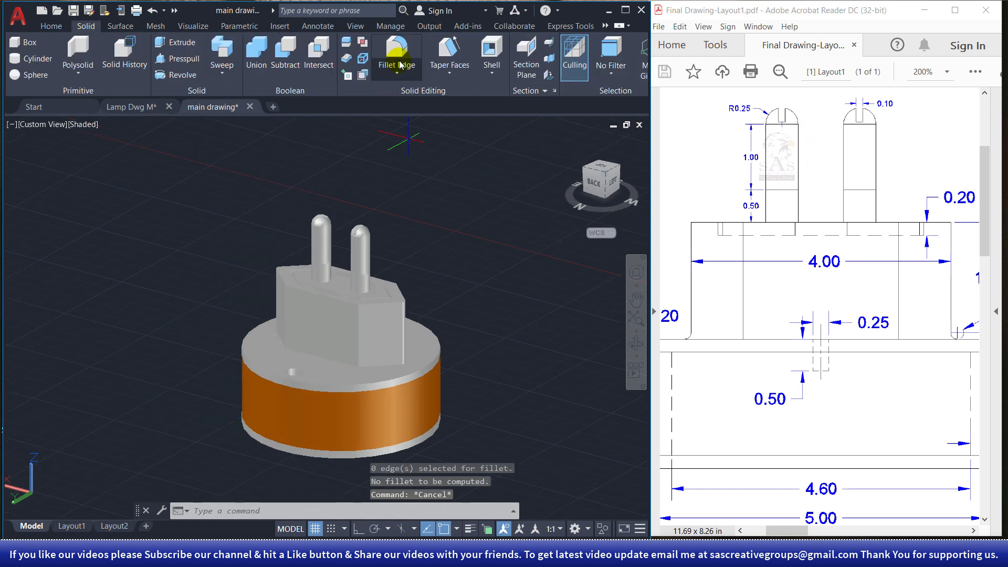
click(400, 65)
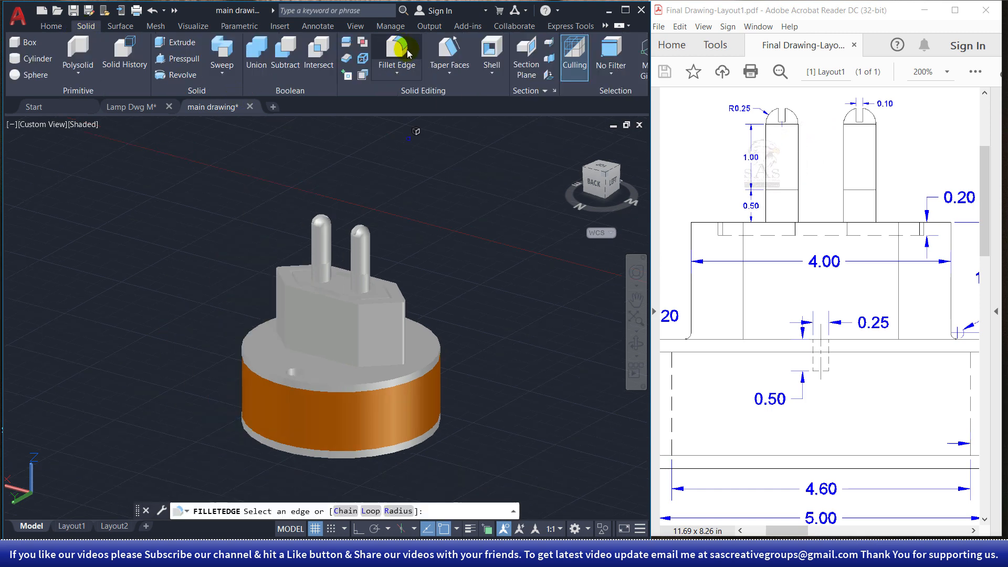
click(398, 510)
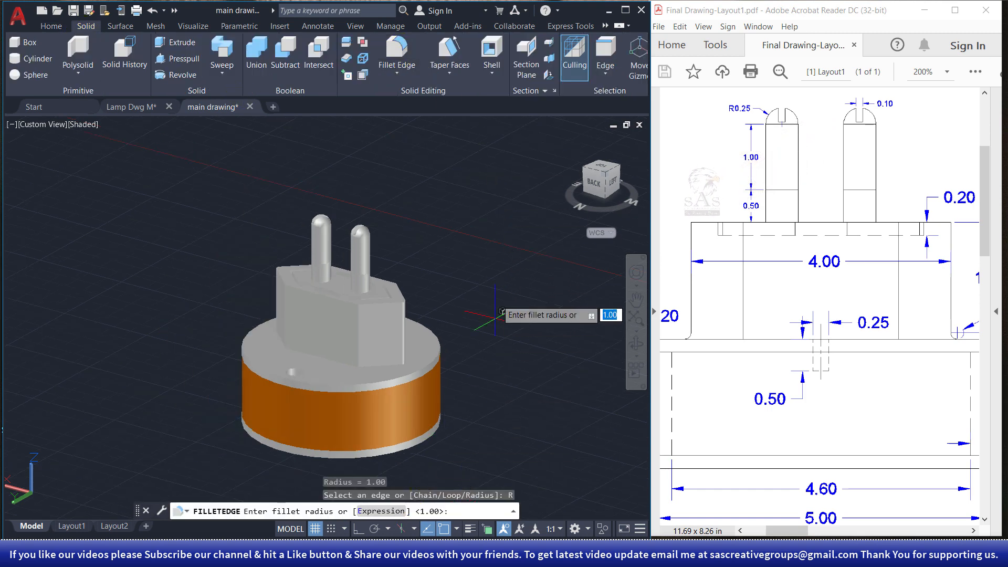
text(0.1)
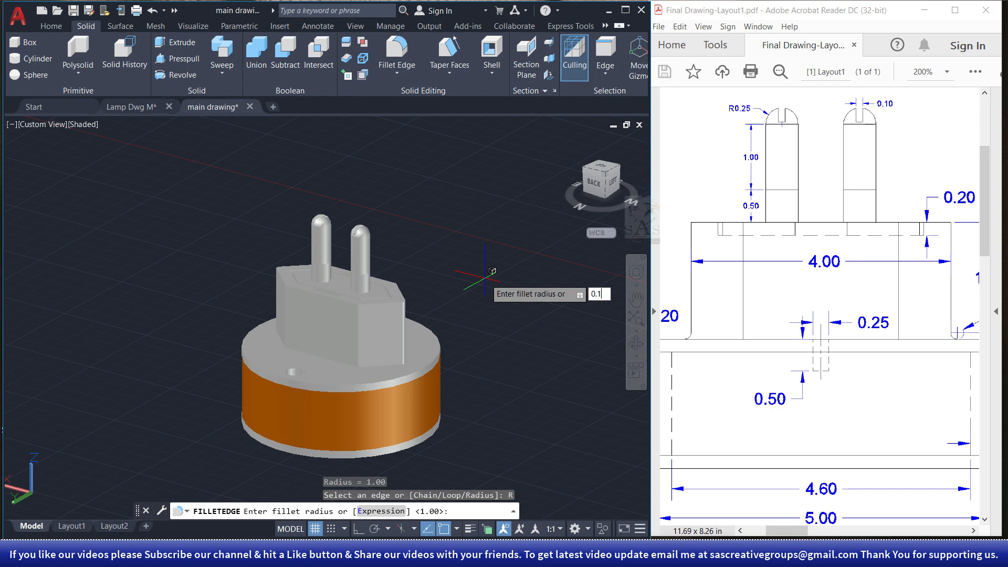
key(Return)
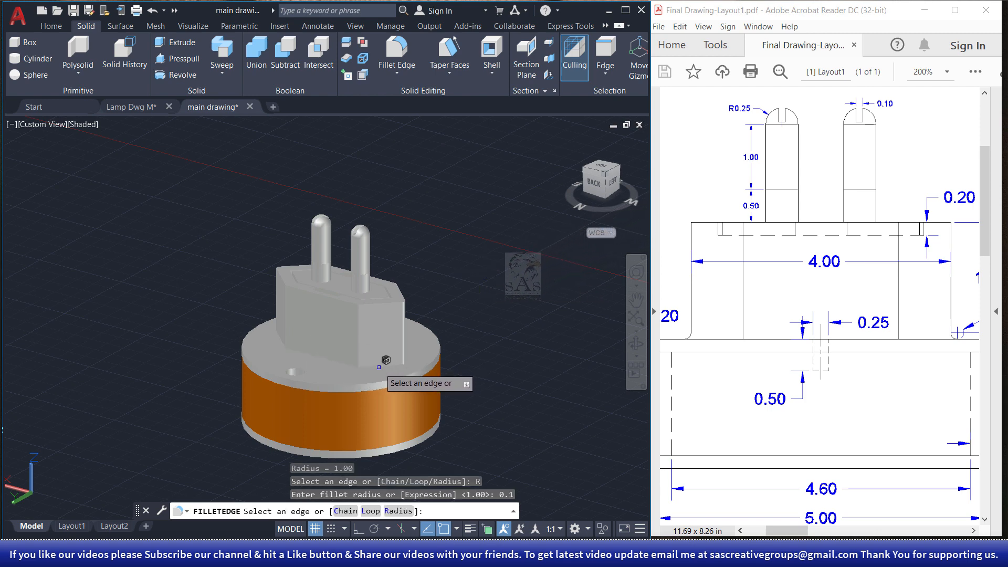
click(371, 511)
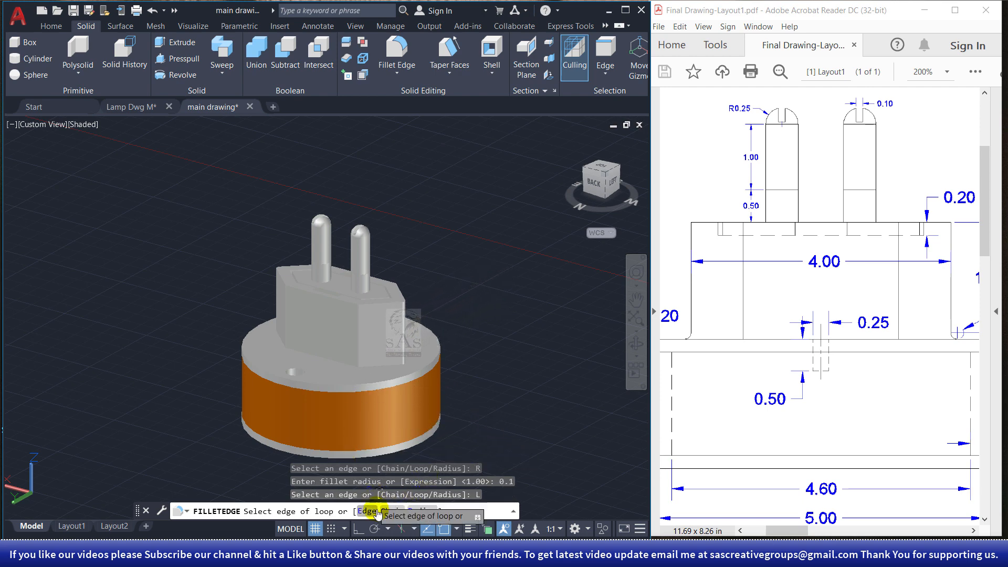
click(372, 364)
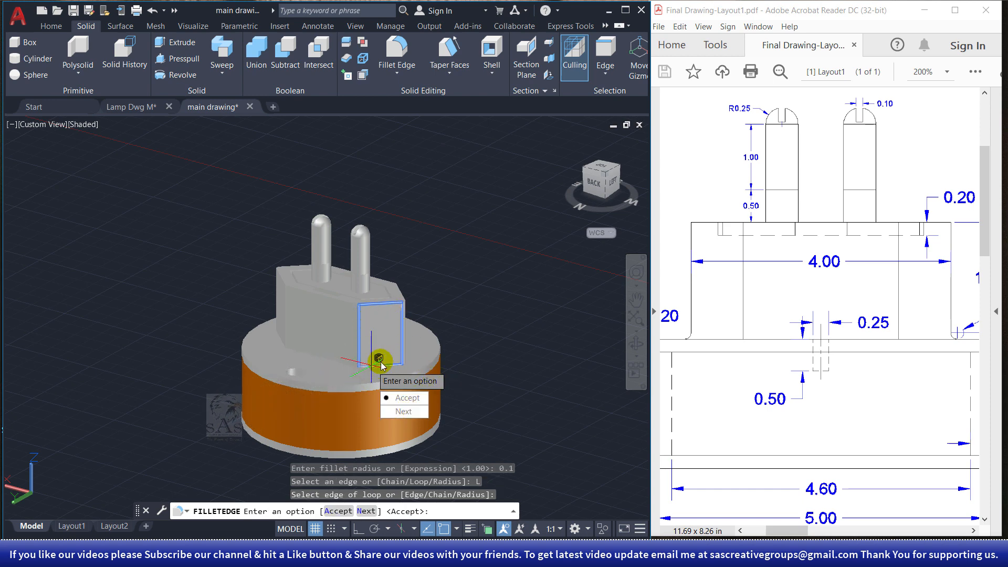
click(413, 415)
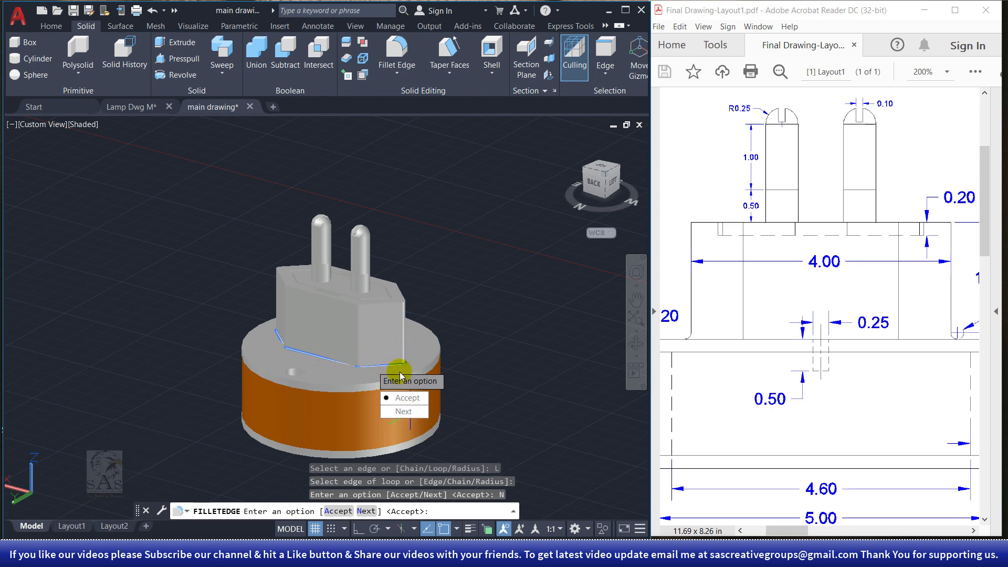
click(404, 398)
scroll(388, 363, up, 2)
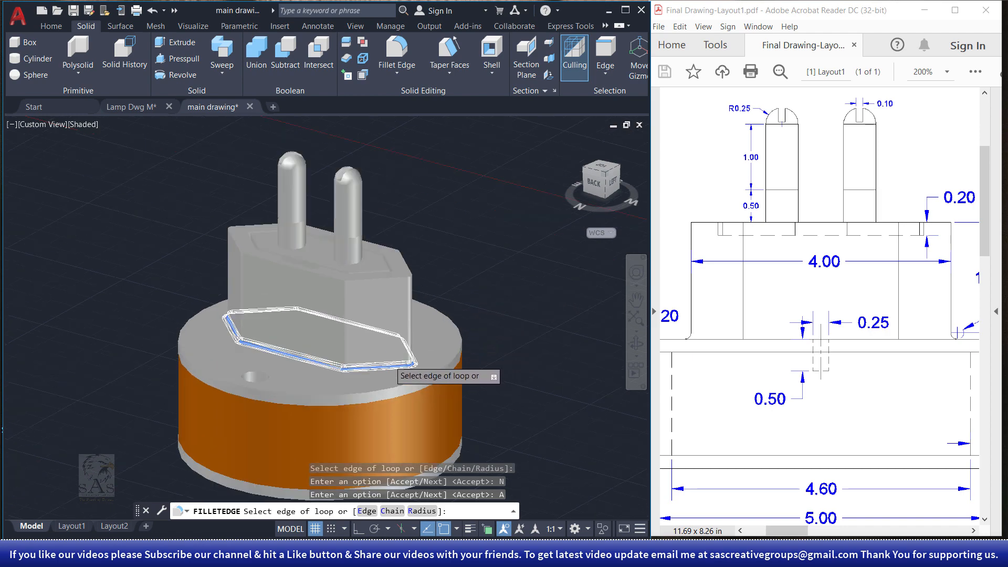
scroll(386, 360, up, 2)
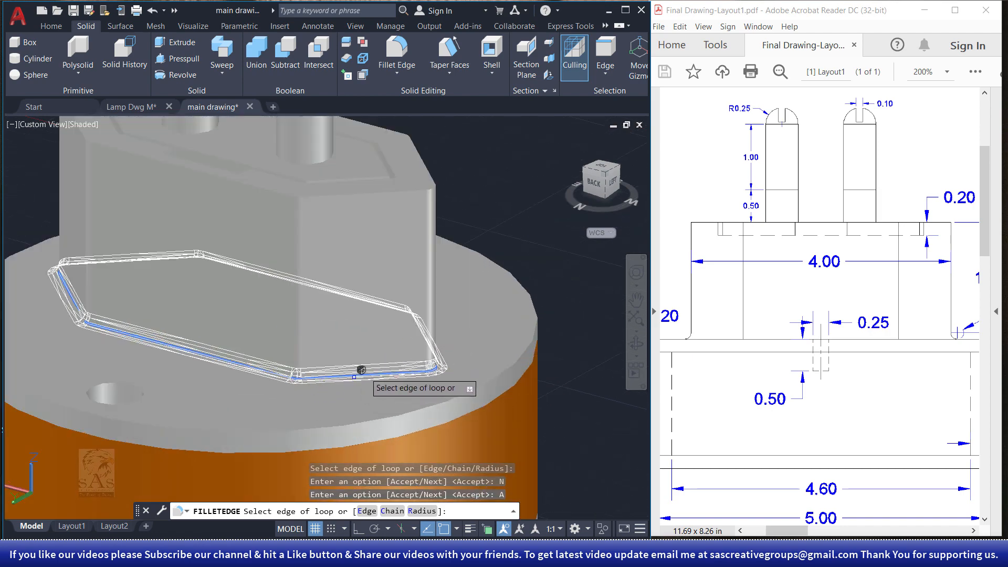
right_click(483, 217)
click(502, 225)
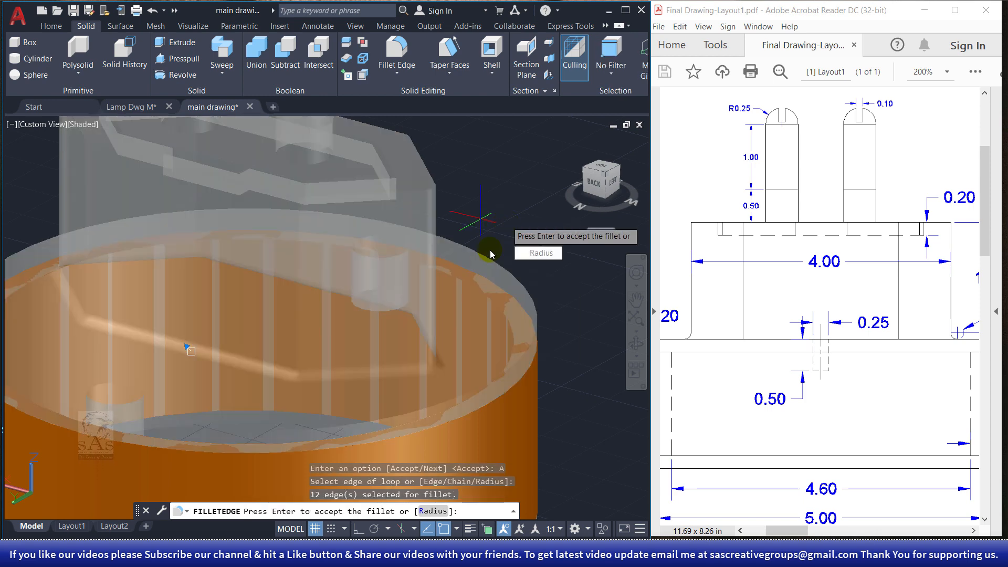
right_click(495, 223)
click(510, 227)
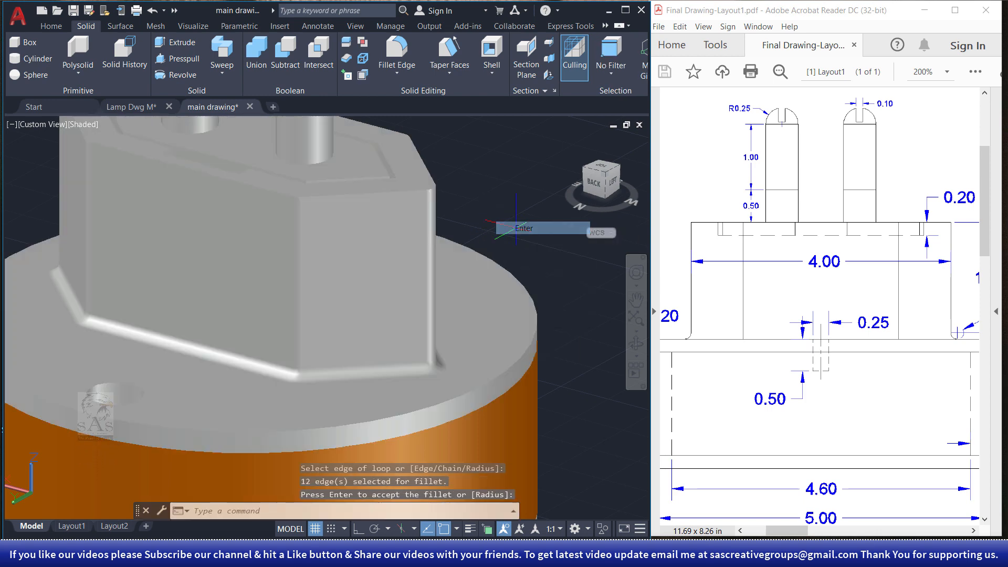
Create a new layer and set its colour to gray index 253.
scroll(487, 372, down, 2)
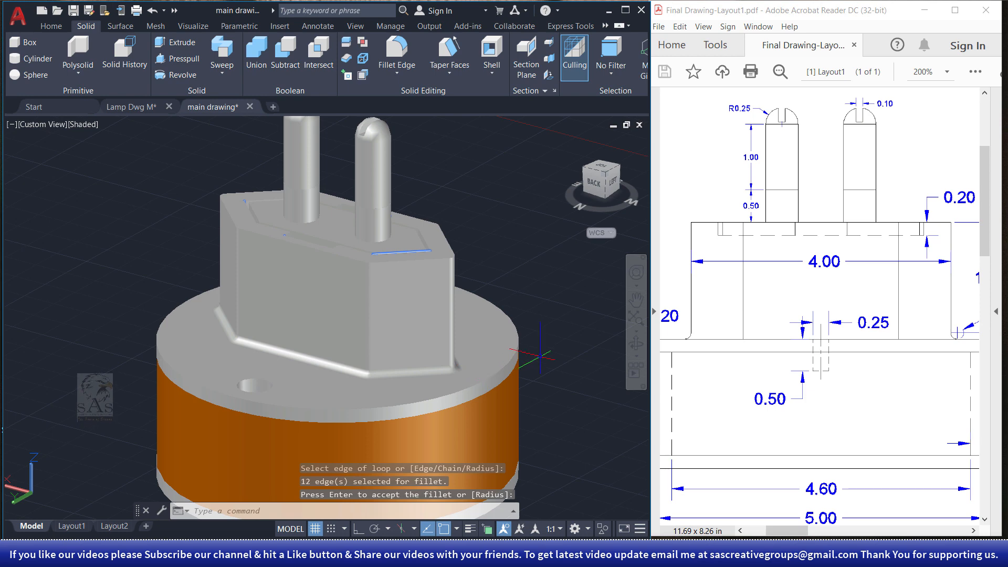
middle_drag(400, 251, 392, 281)
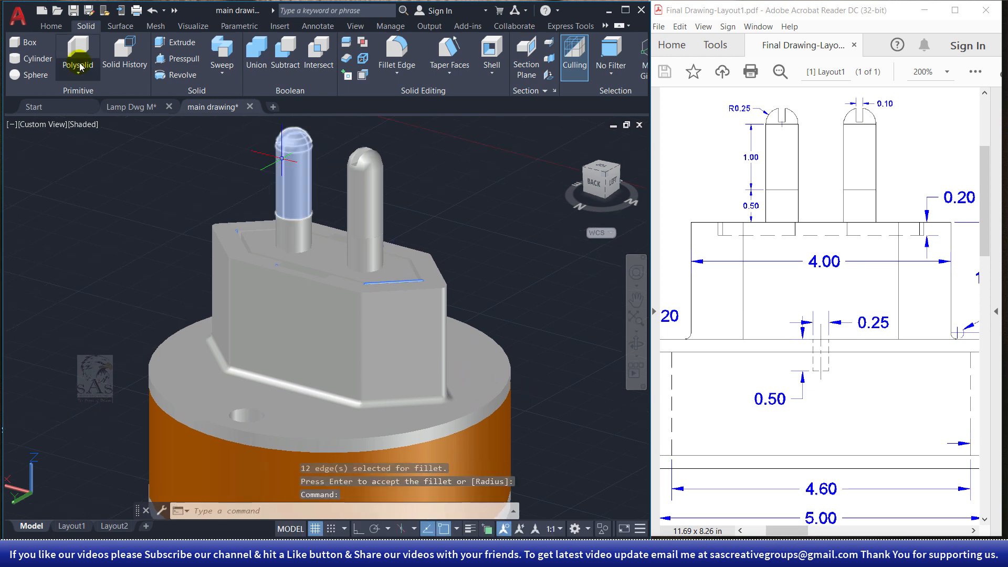
click(50, 29)
click(576, 84)
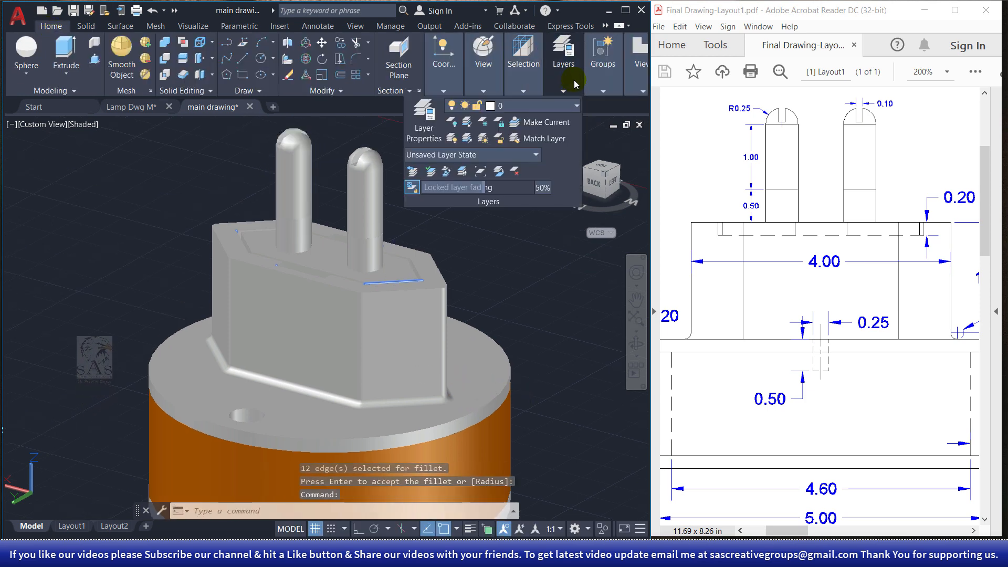
click(424, 113)
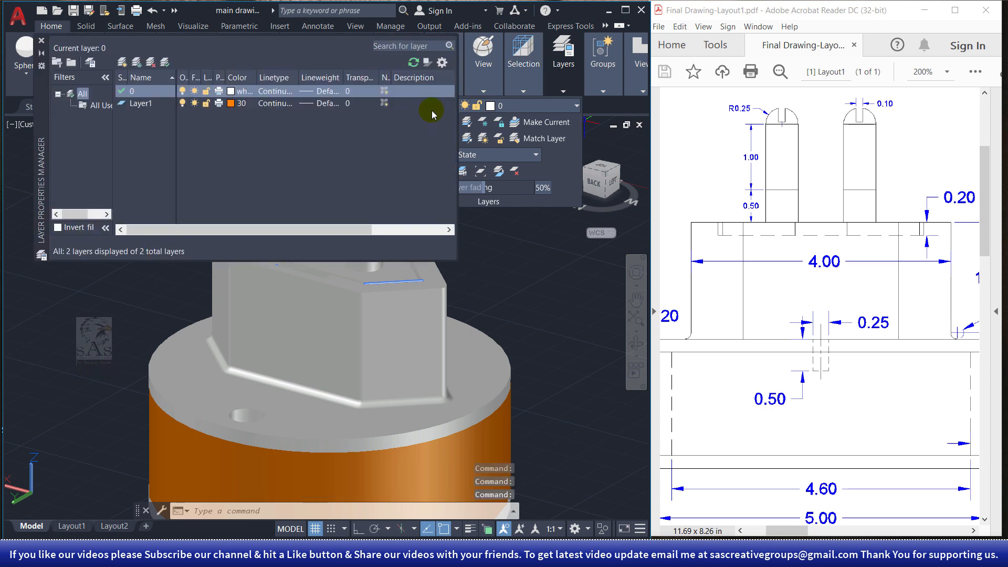
click(122, 63)
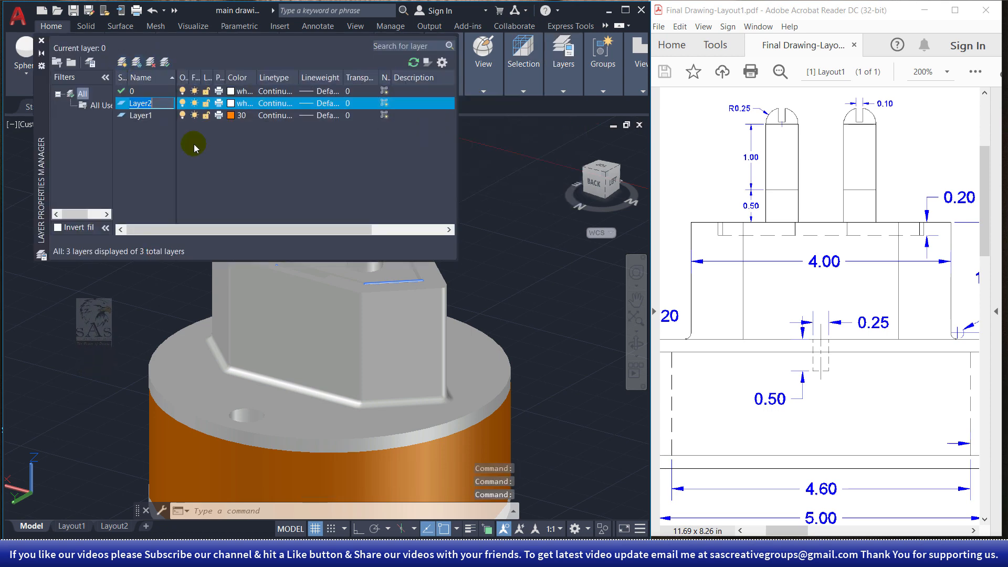
click(244, 104)
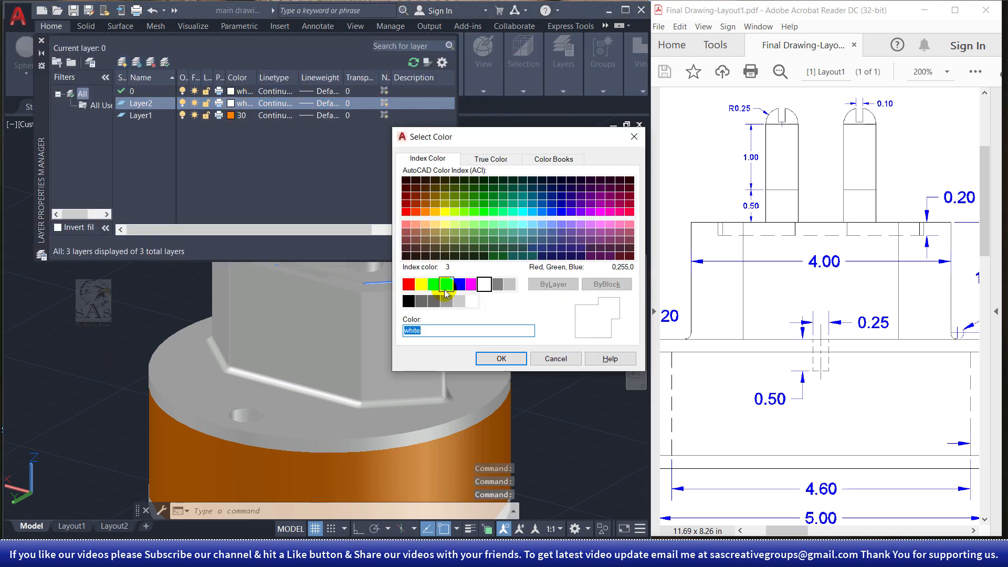
click(451, 306)
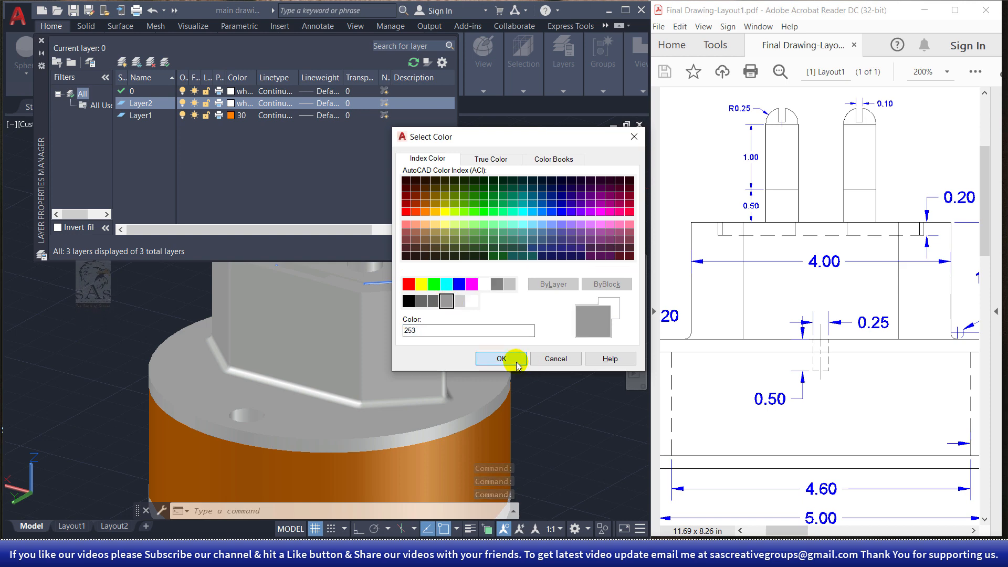
click(505, 357)
click(43, 42)
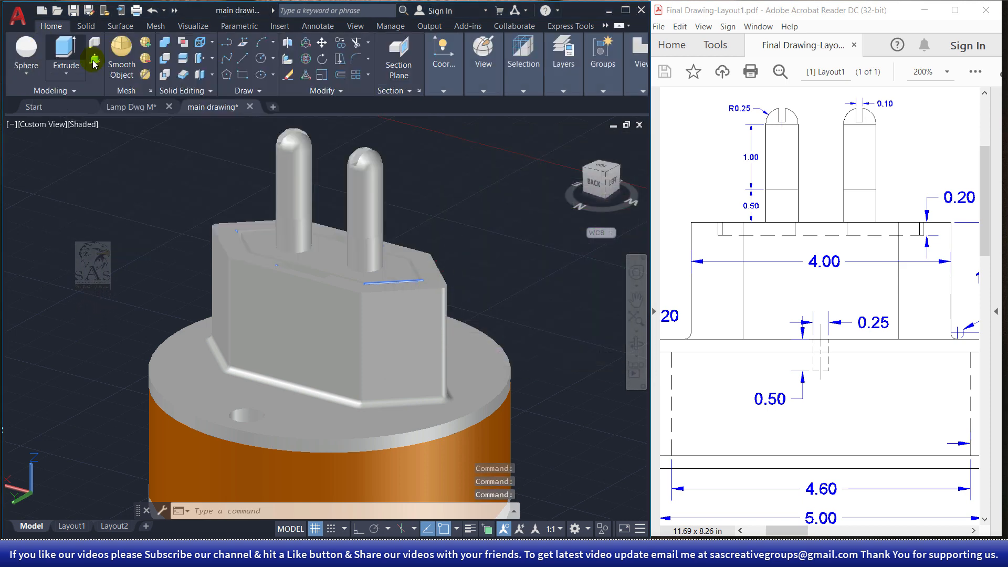
Assign the round-tipped upper parts of both plug pins to Layer2.
key(Escape)
key(Escape)
key(Escape)
click(428, 142)
click(320, 154)
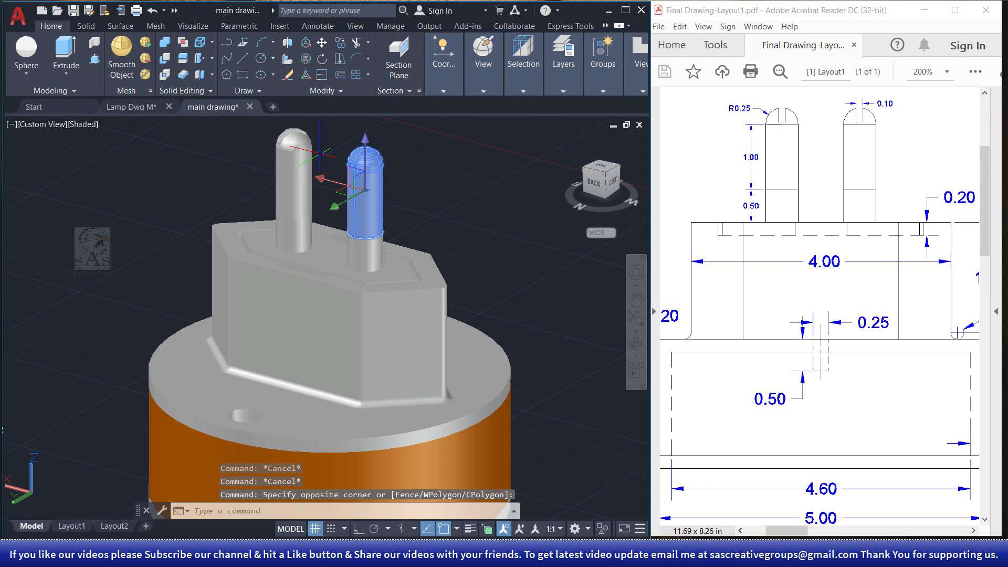
click(334, 124)
click(274, 149)
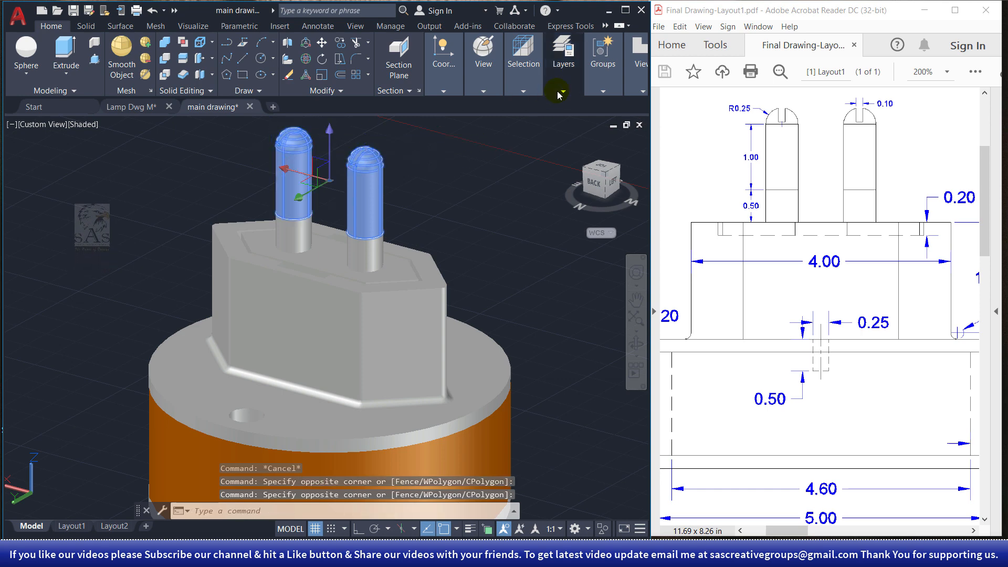
click(563, 69)
click(577, 106)
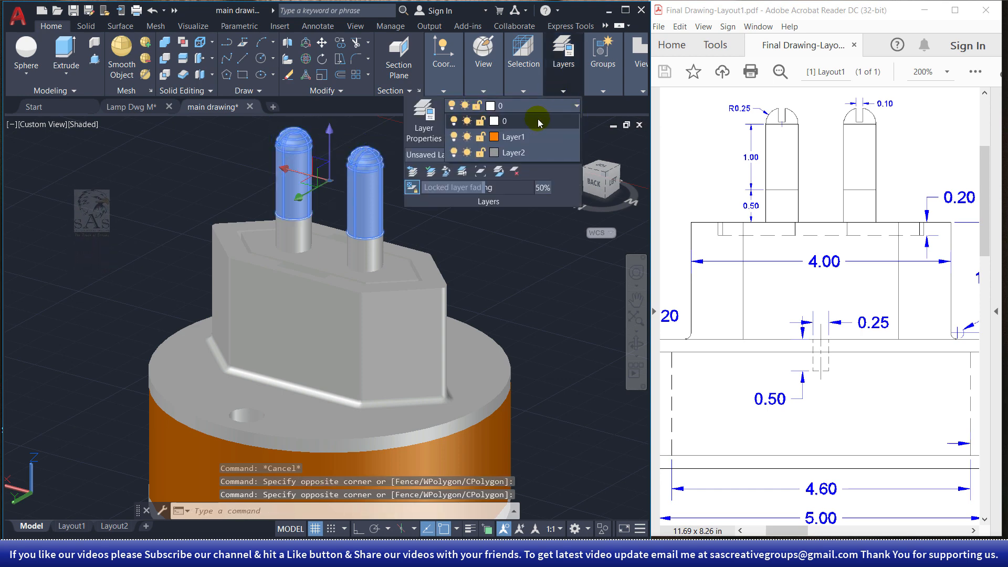
click(521, 149)
key(Escape)
key(Escape)
Examine the plug assembly with its recoloured pins from several angles.
click(521, 278)
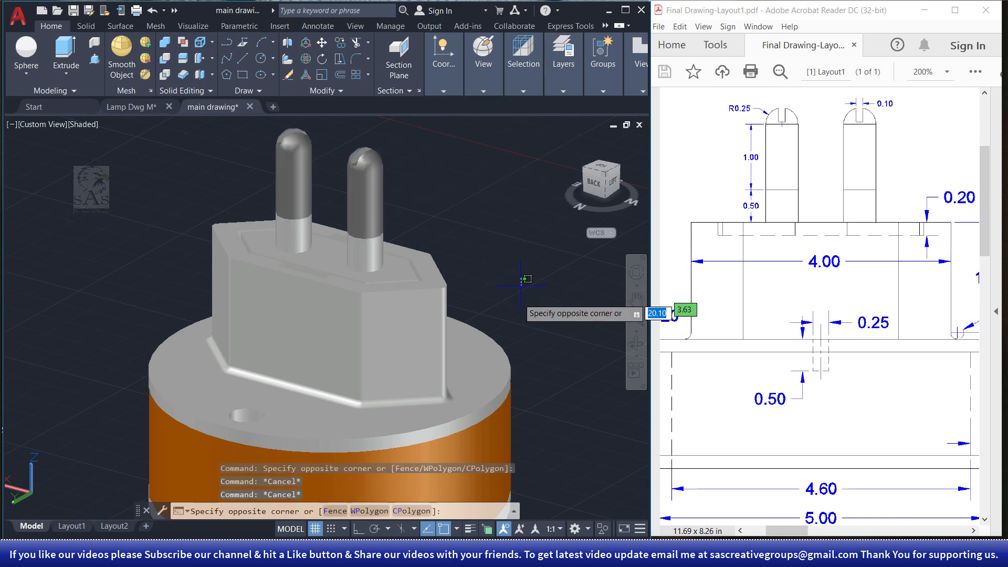
click(533, 298)
scroll(501, 306, down, 4)
scroll(499, 316, up, 3)
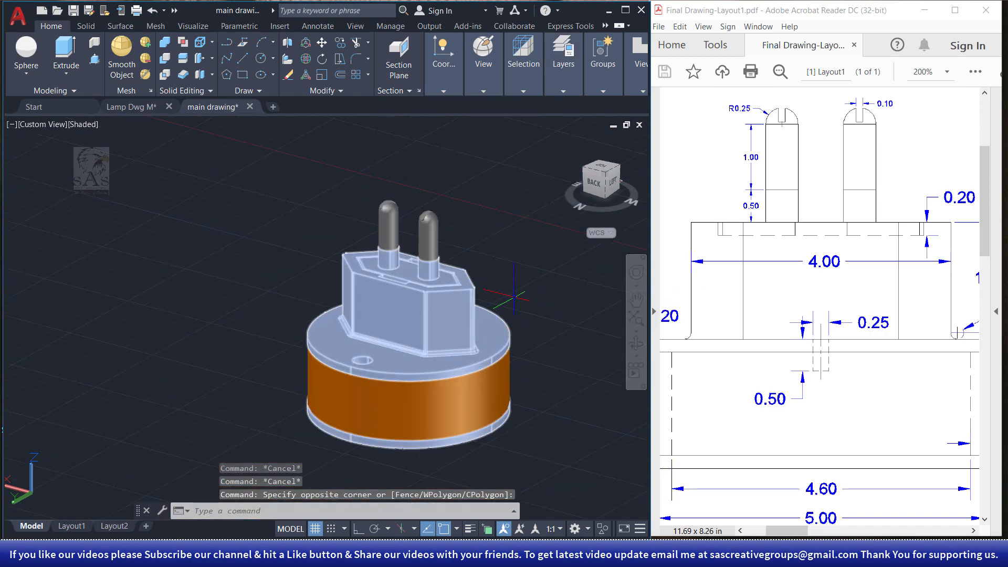
middle_drag(500, 314, 399, 383)
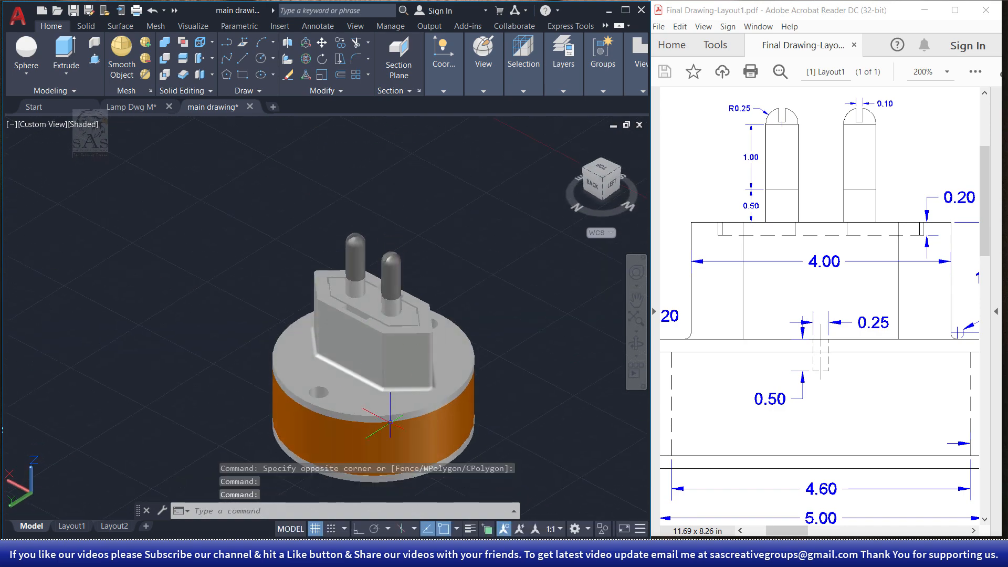
shift+middle_drag(458, 371, 506, 331)
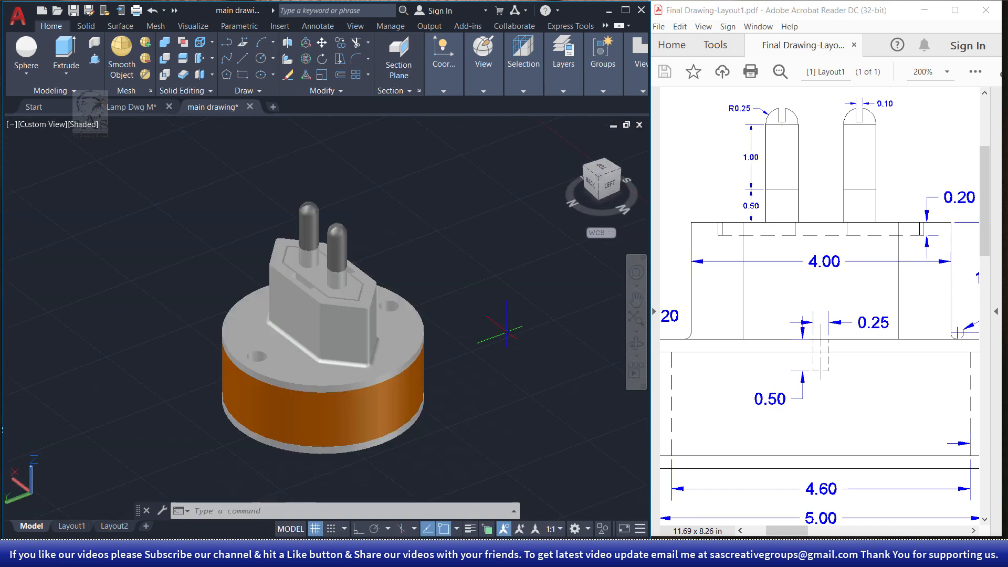